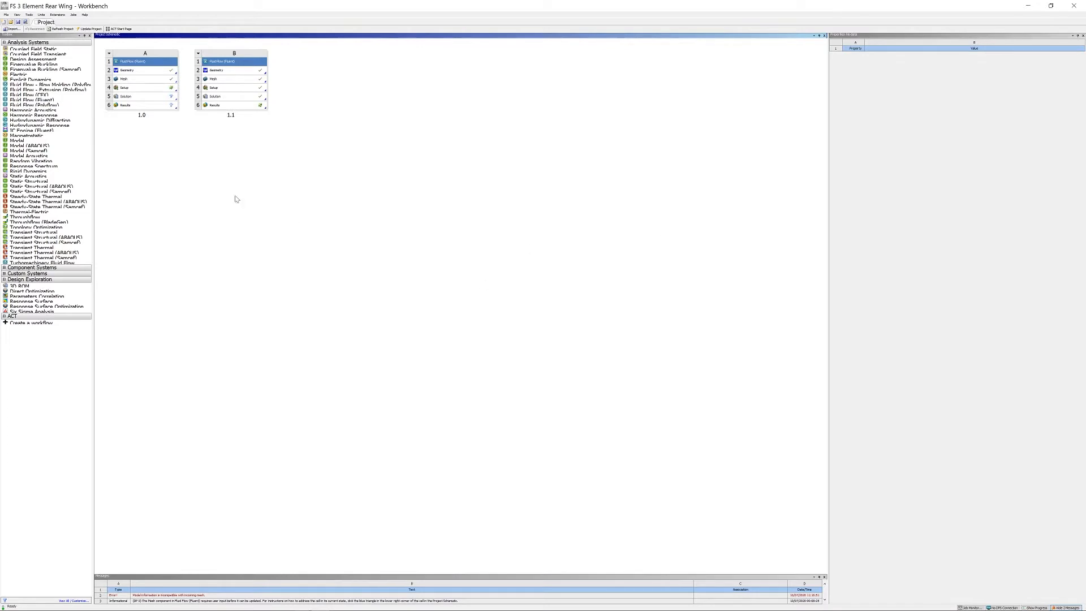
- Add a new Fluid Flow (Fluent) analysis system beside the existing two and name it tutorial
left_click_drag(35, 103, 317, 110)
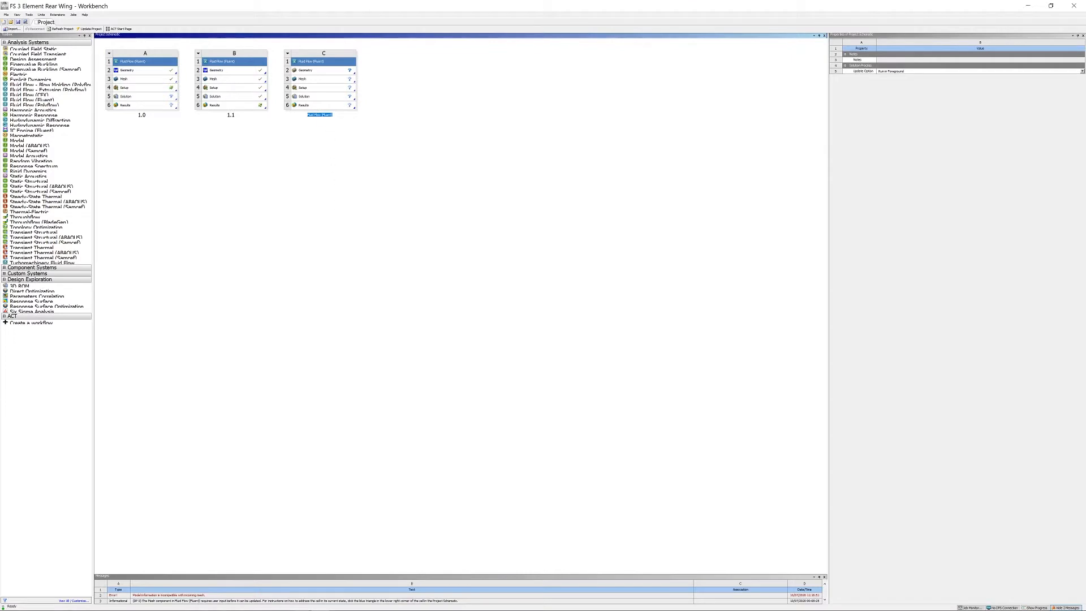
left_click(324, 115)
left_click_drag(309, 116, 333, 115)
type("1")
key("Return")
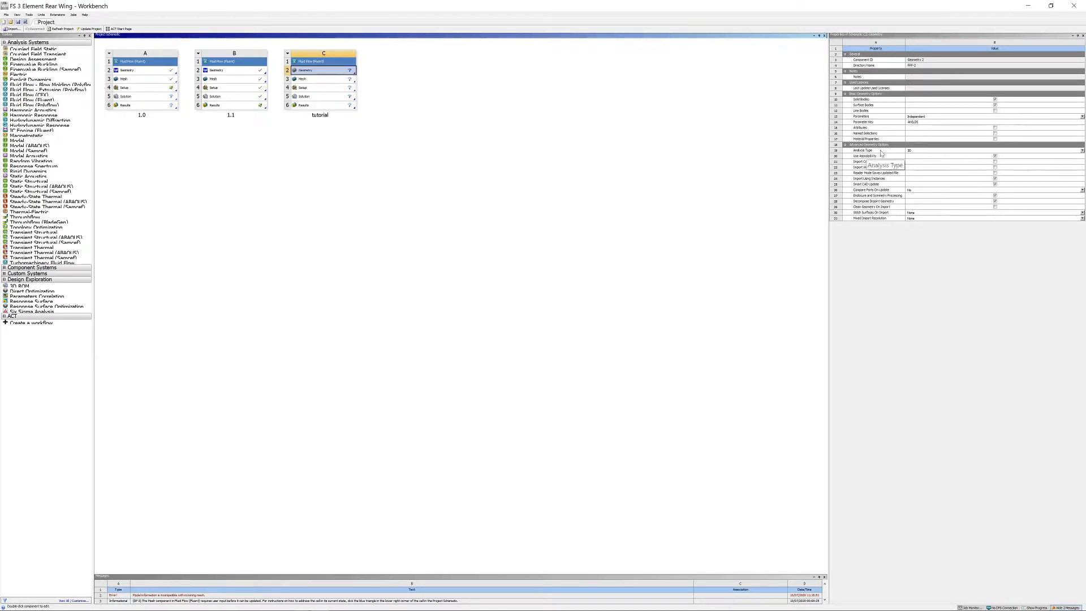
- Choose the analysis type for the tutorial system's geometry and start a new DesignModeler geometry for it
left_click(1066, 151)
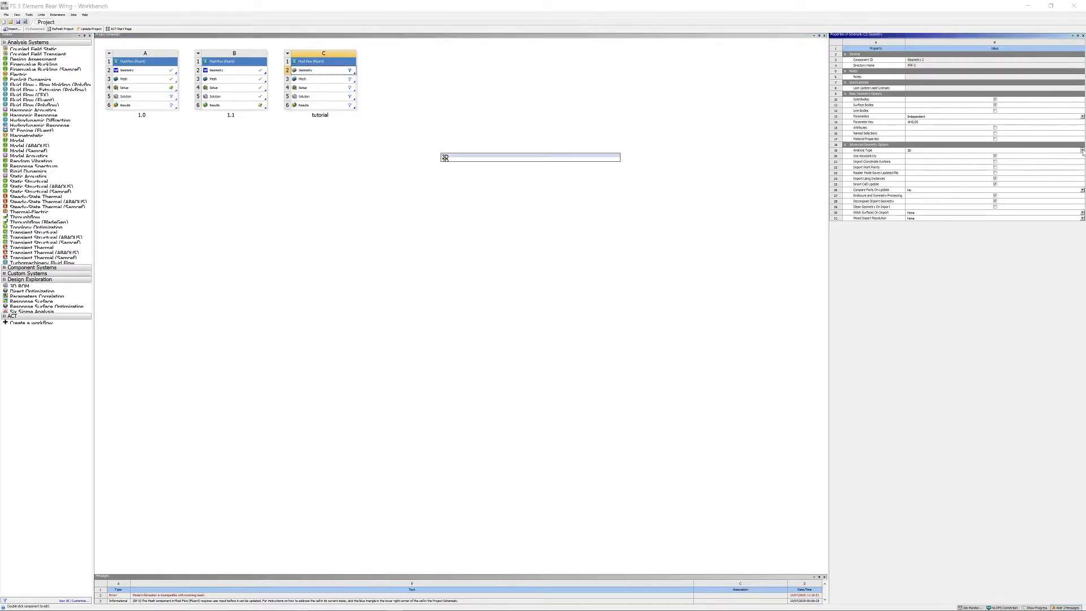
left_click(478, 161)
left_click(431, 163)
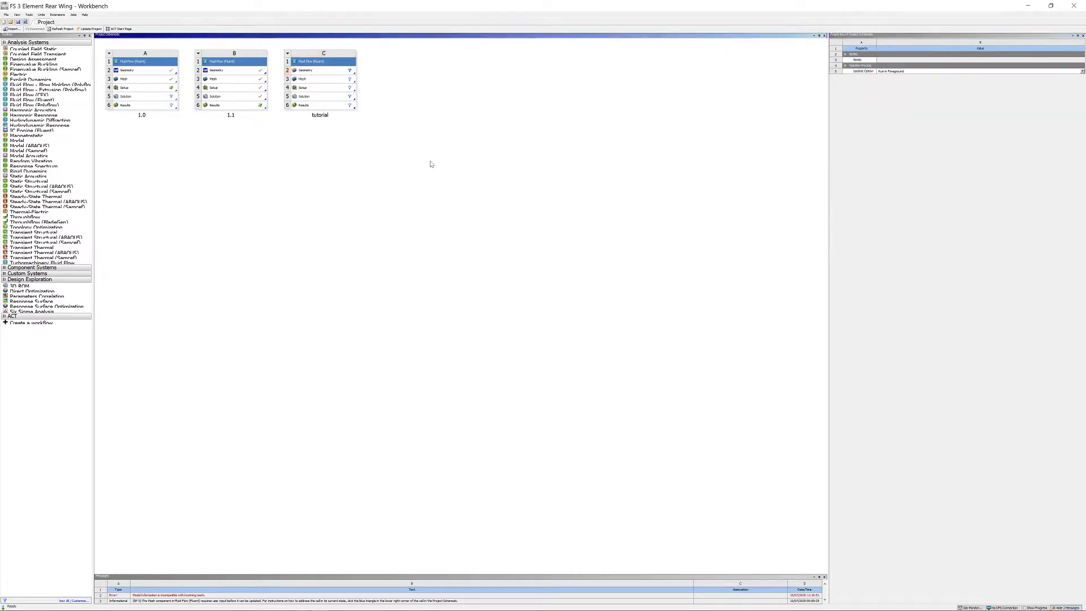
right_click(319, 73)
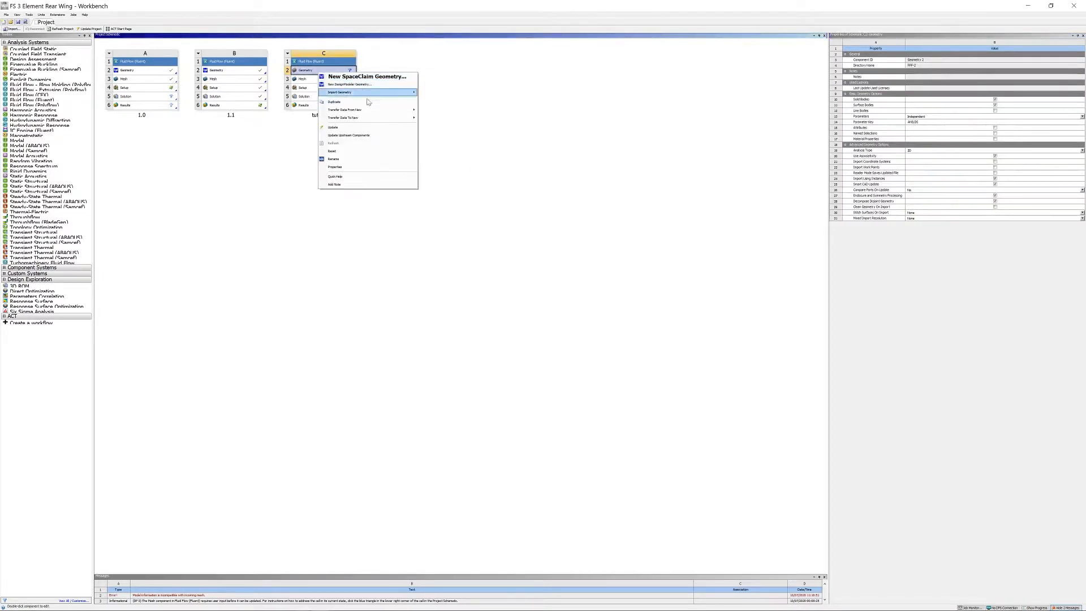
left_click(381, 85)
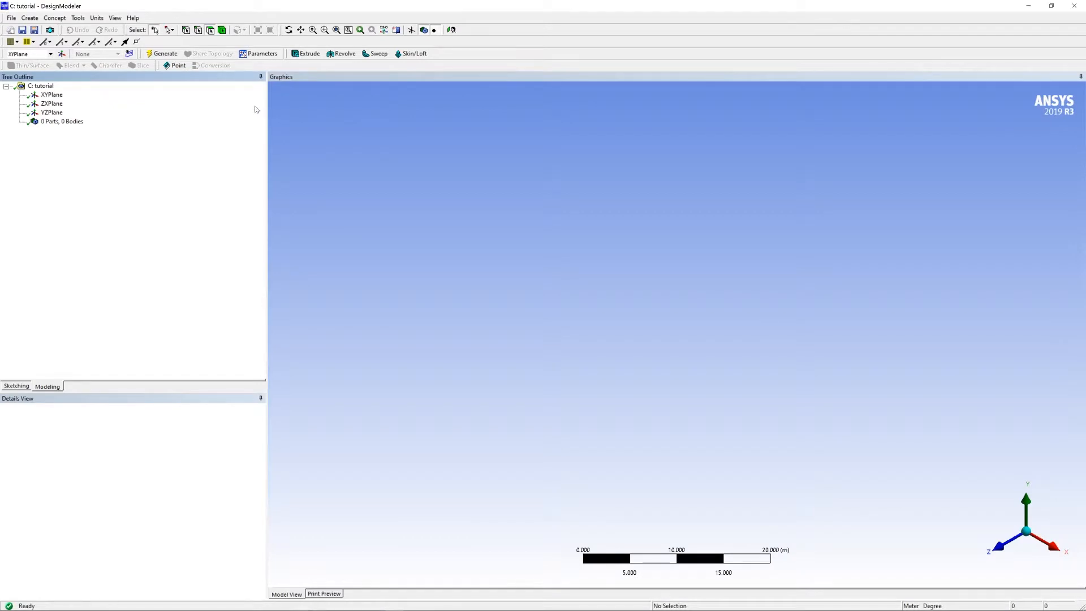
- Select the XY plane and orient the view to look straight at it
left_click(51, 97)
right_click(52, 95)
left_click(71, 103)
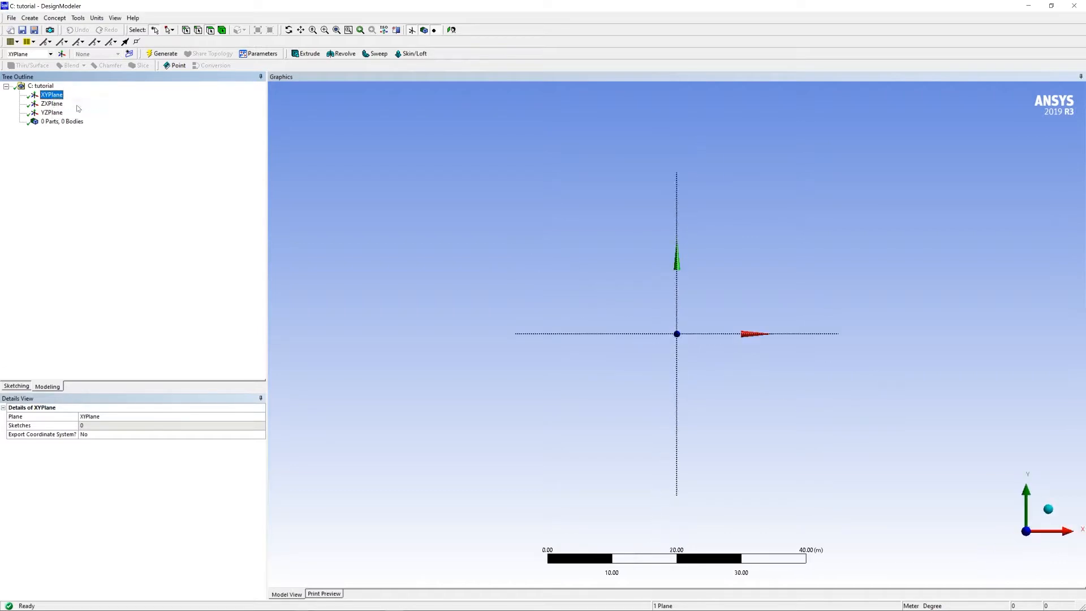
left_click(12, 18)
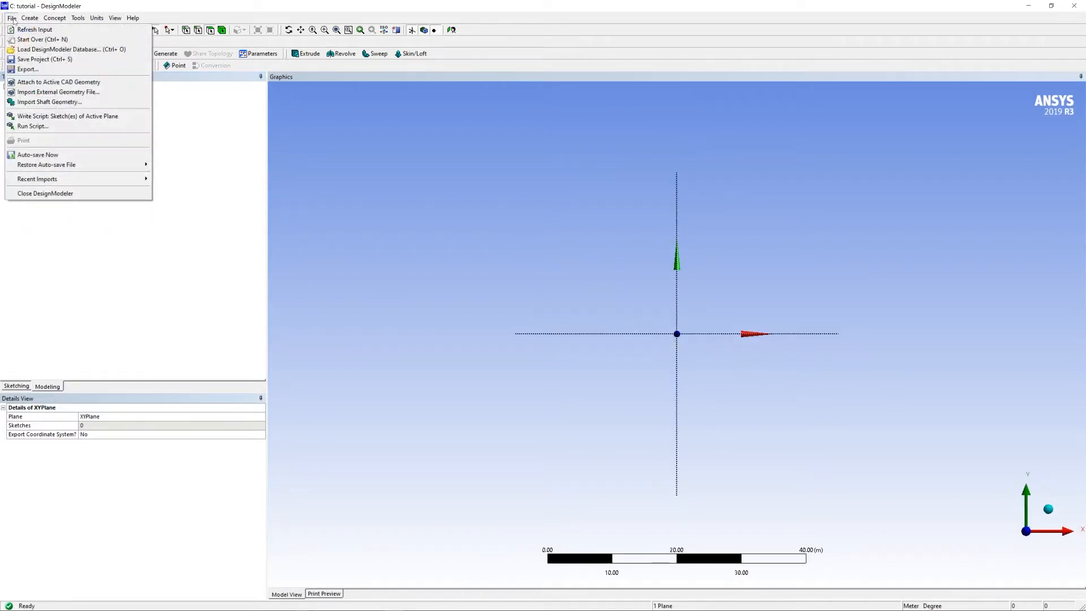
left_click(76, 93)
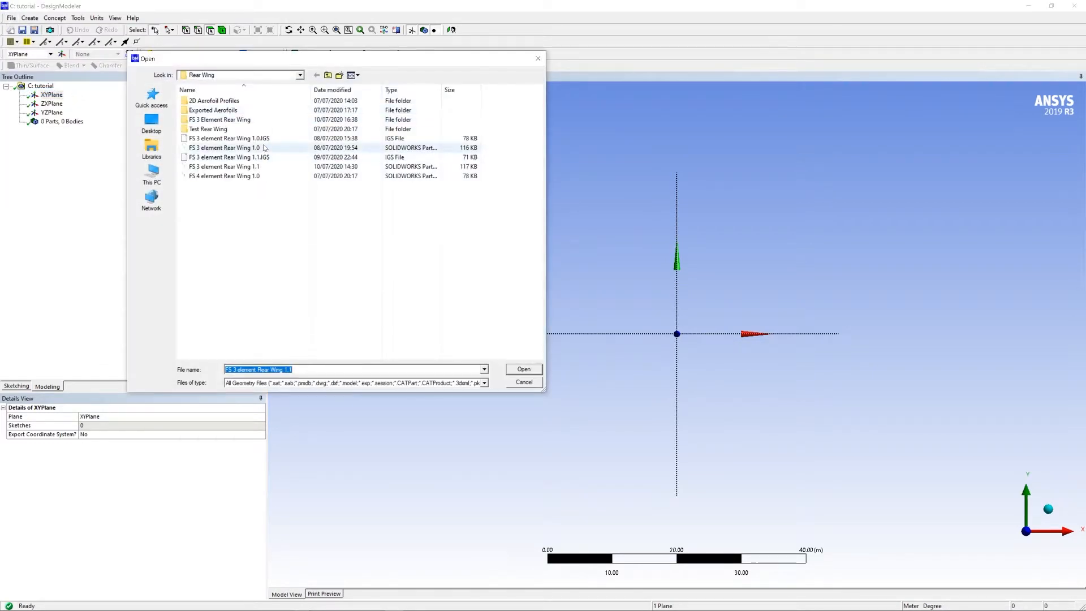
left_click(265, 159)
double_click(253, 158)
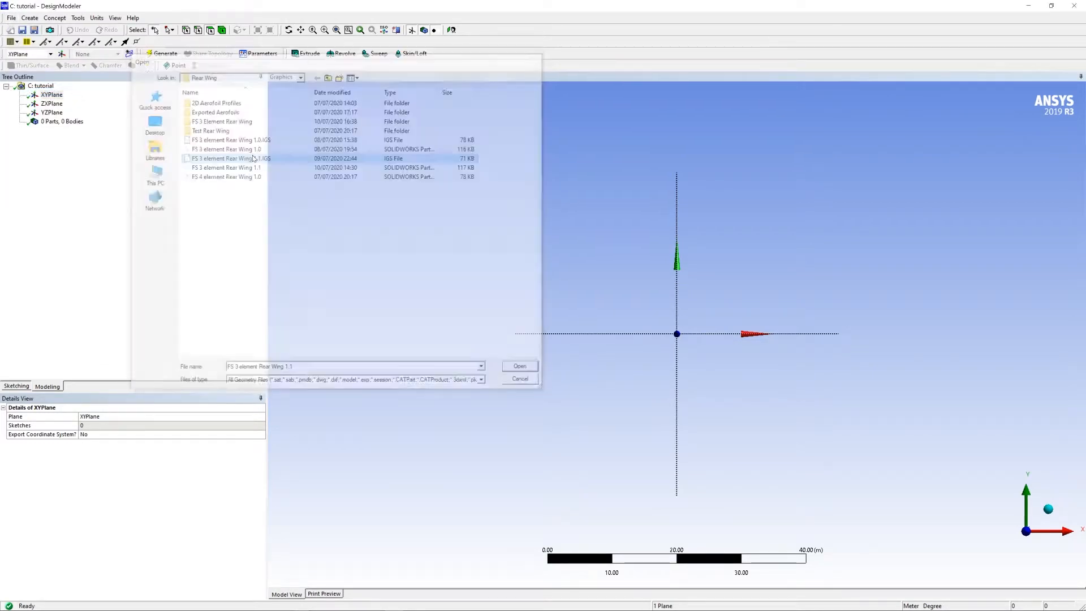
- Import the external geometry file FS 3 element Rear Wing 1.1.IGS and generate the import
left_click(12, 18)
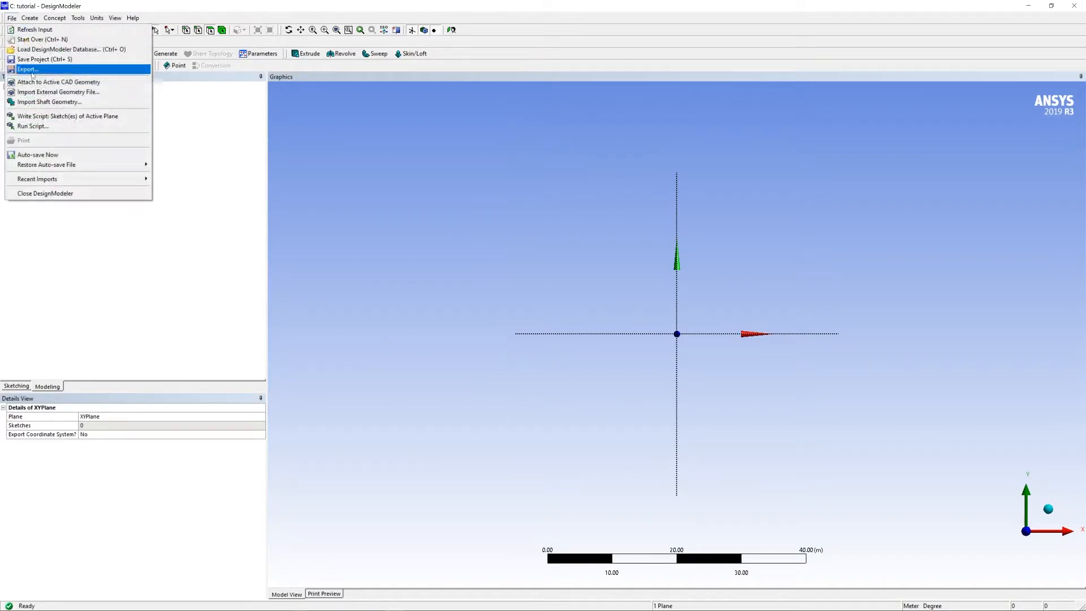
left_click(57, 92)
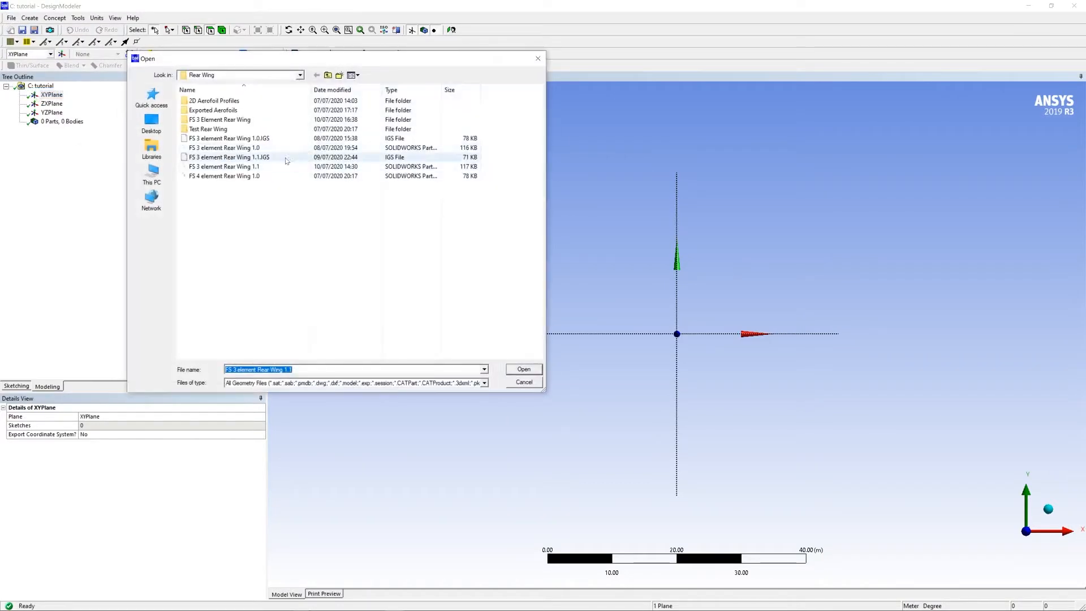
left_click(253, 159)
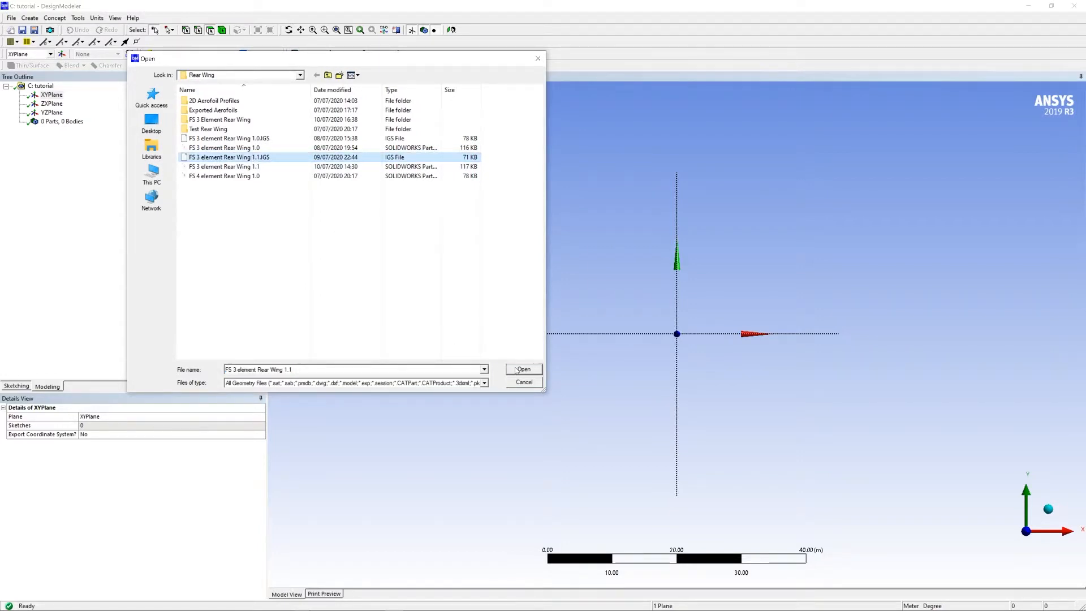
left_click(520, 369)
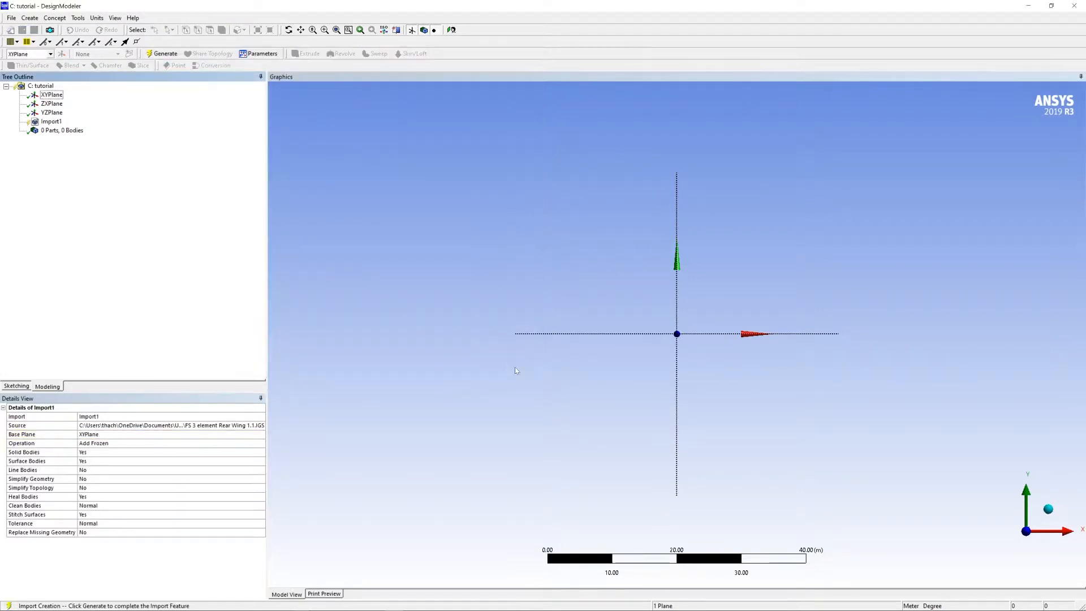
left_click(156, 54)
- Examine the three imported aerofoil surfaces and their position relative to the origin
scroll(573, 474, "up", 2)
scroll(573, 473, "down", 2)
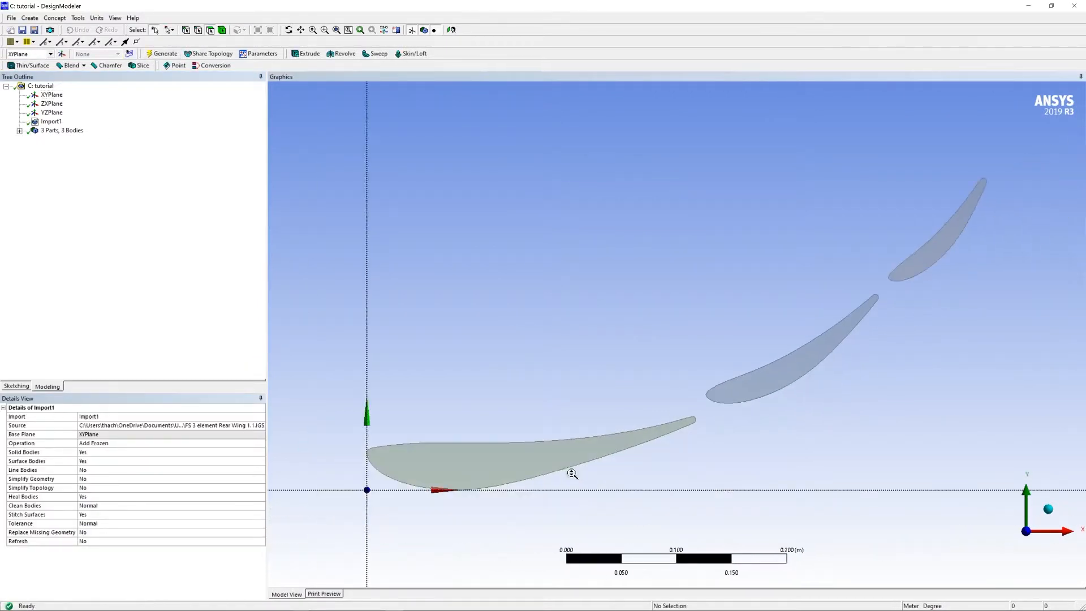
left_click(554, 466)
left_click(772, 381)
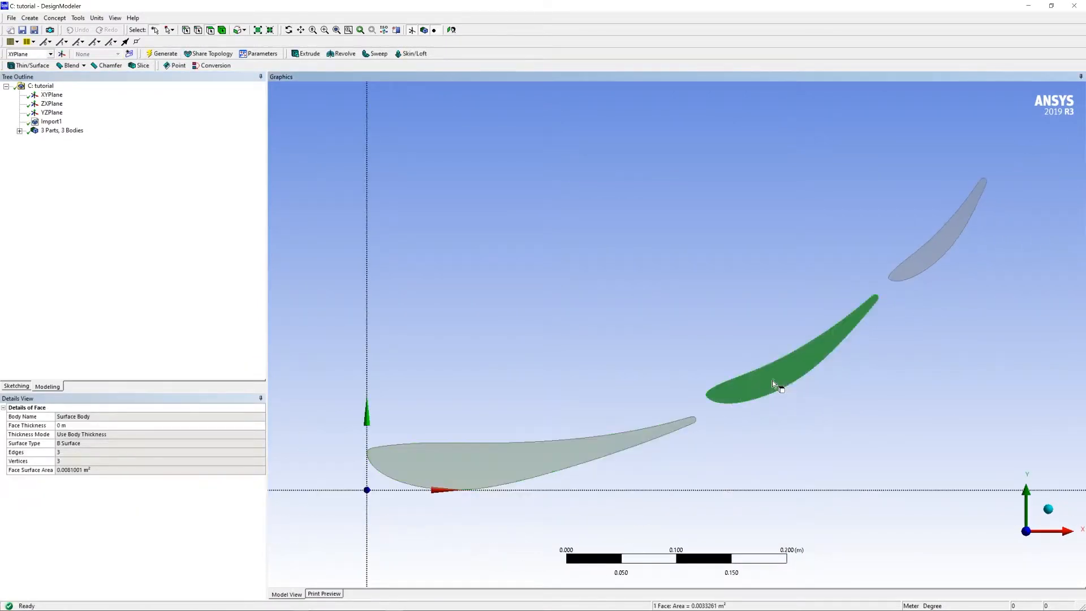
left_click(922, 256)
scroll(651, 319, "up", 2)
scroll(648, 320, "down", 3)
left_click(598, 305)
scroll(633, 353, "up", 2)
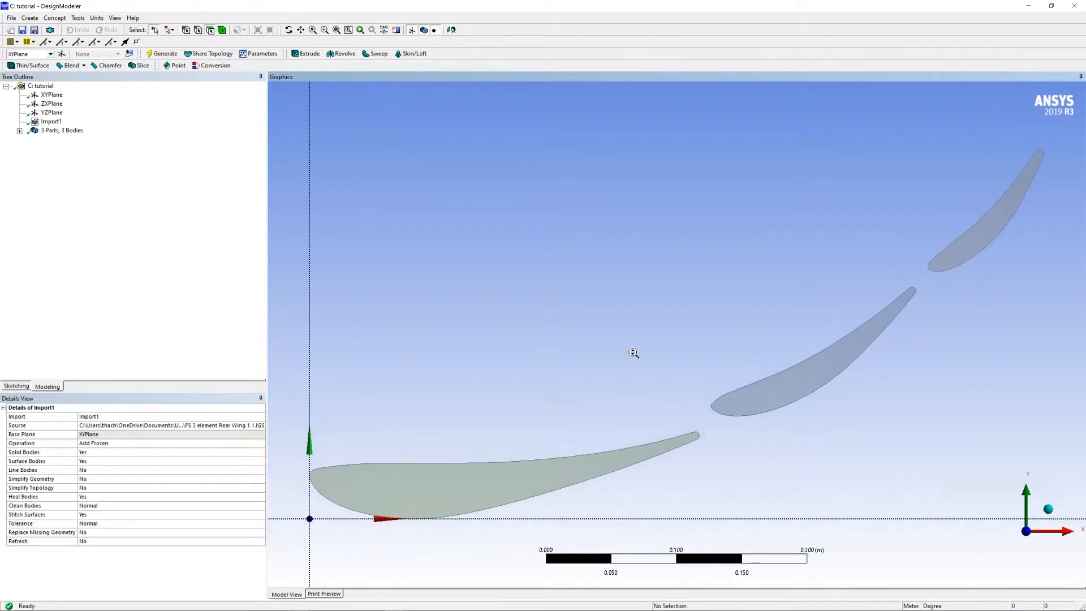
scroll(633, 355, "down", 6)
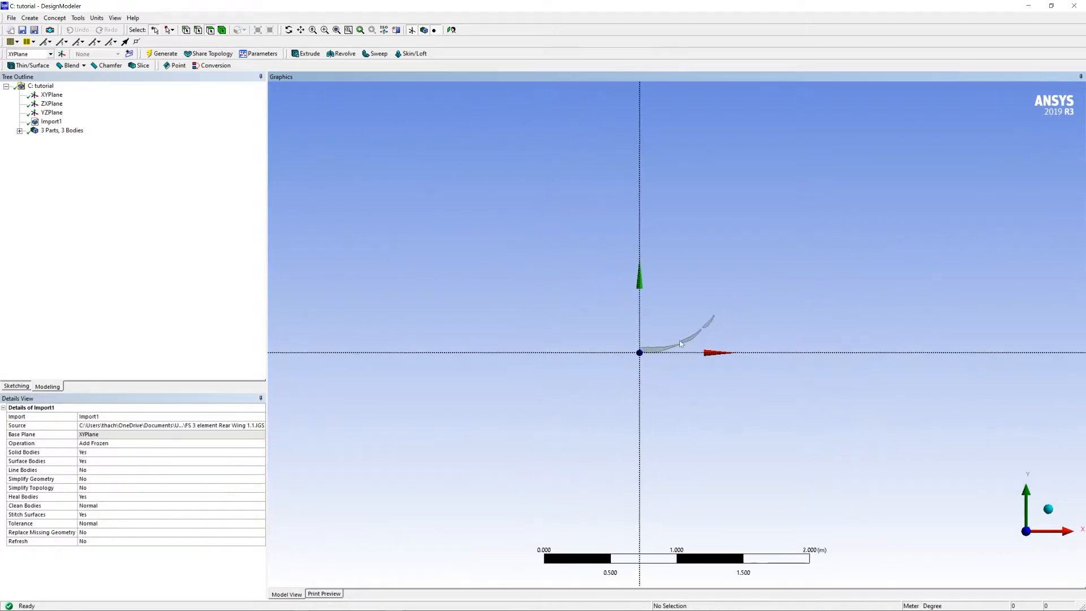
scroll(702, 301, "up", 4)
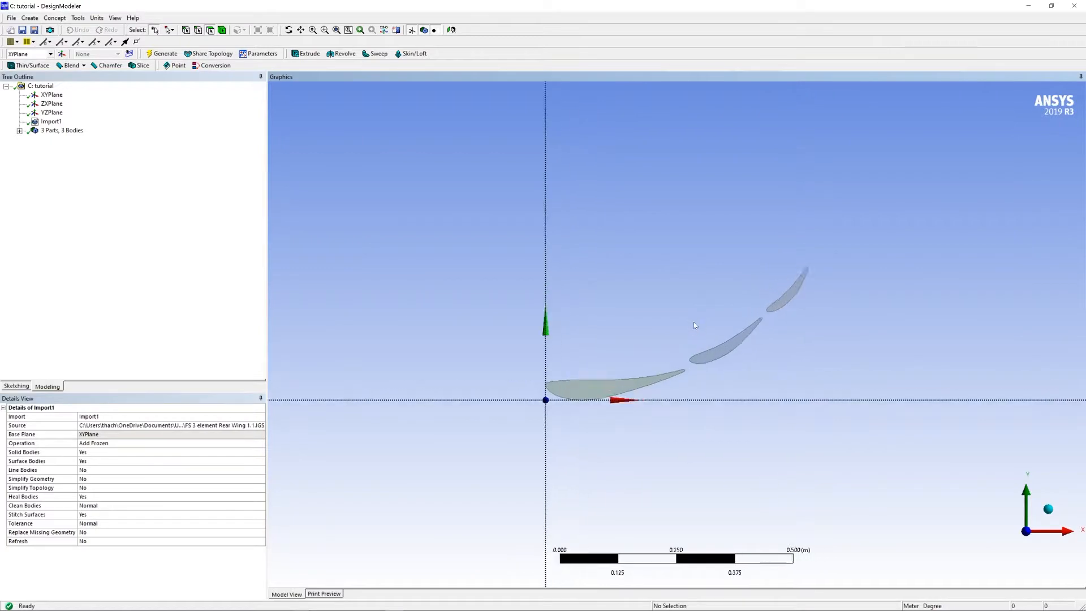
scroll(694, 322, "down", 2)
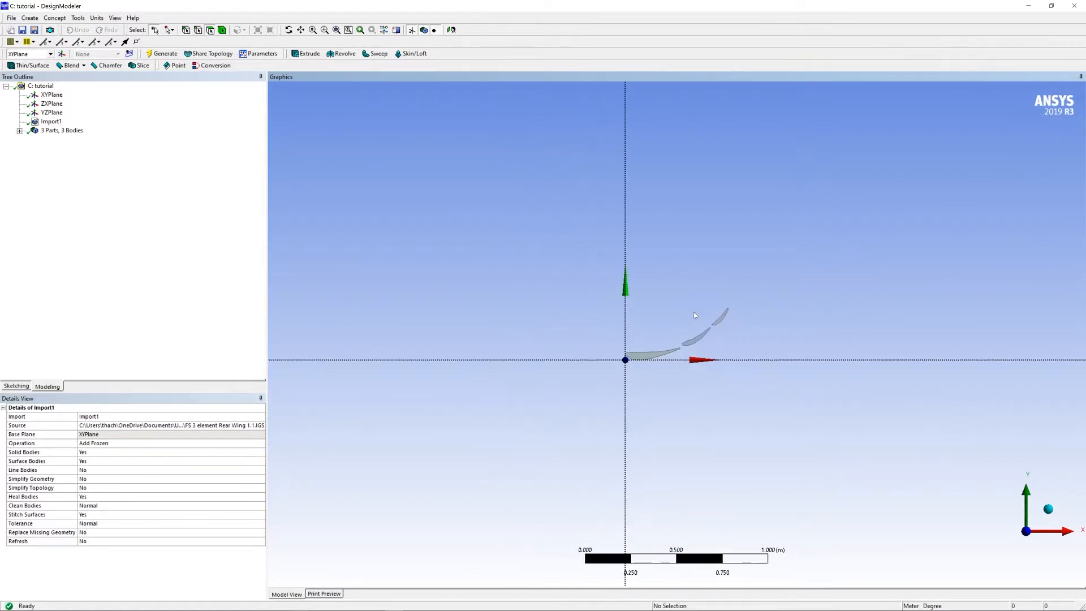
scroll(690, 335, "up", 1)
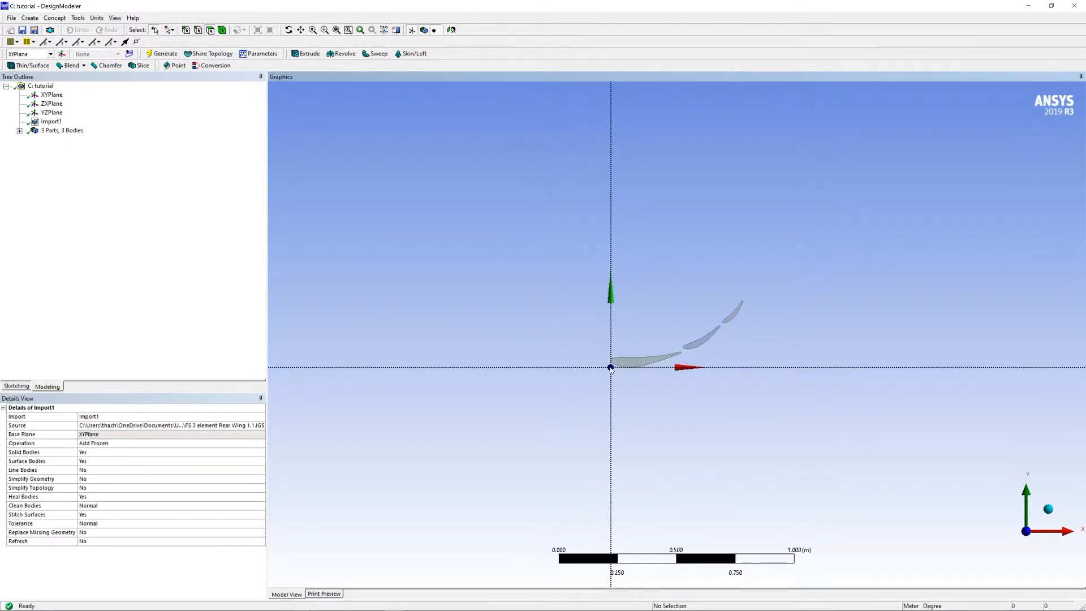
- Create a new sketch on the XY plane
left_click(52, 95)
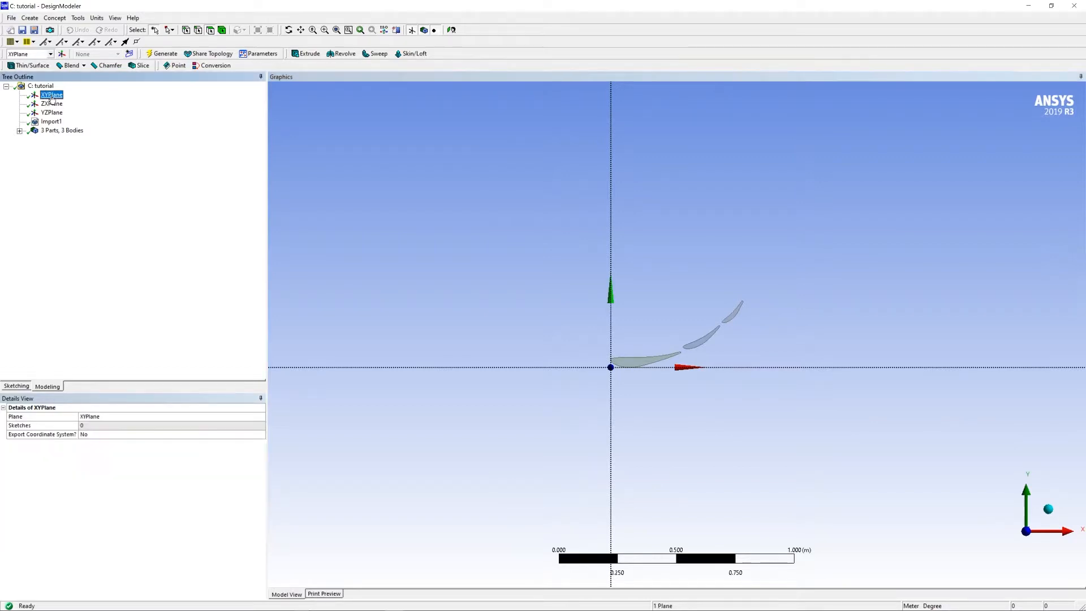
left_click(129, 54)
left_click(68, 103)
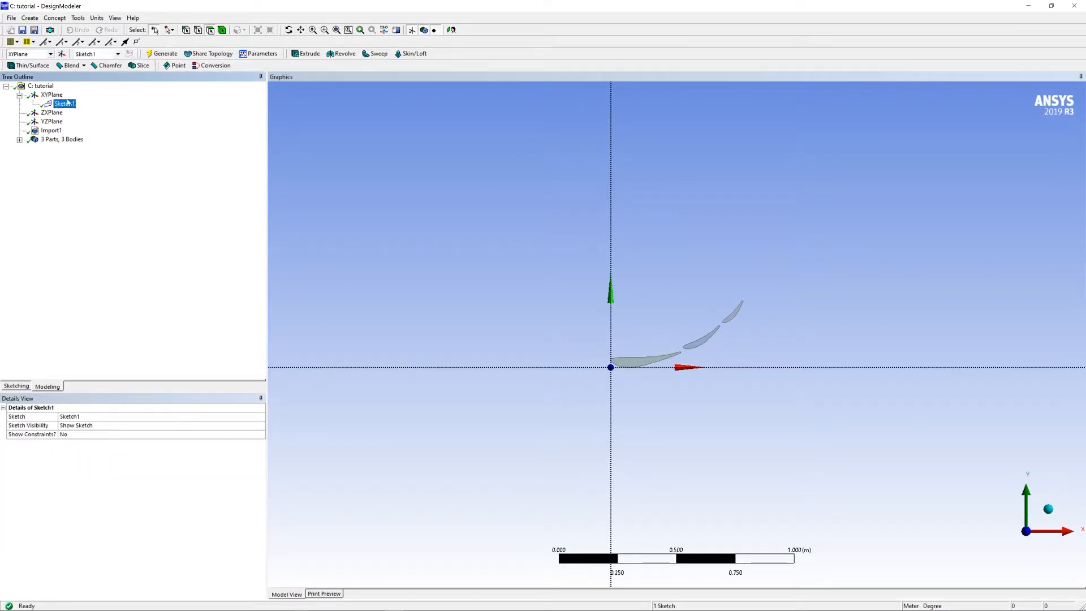
- Sketch a large rectangle enclosing the three aerofoils, with its left edge about 5.7 m from the vertical axis
left_click(17, 386)
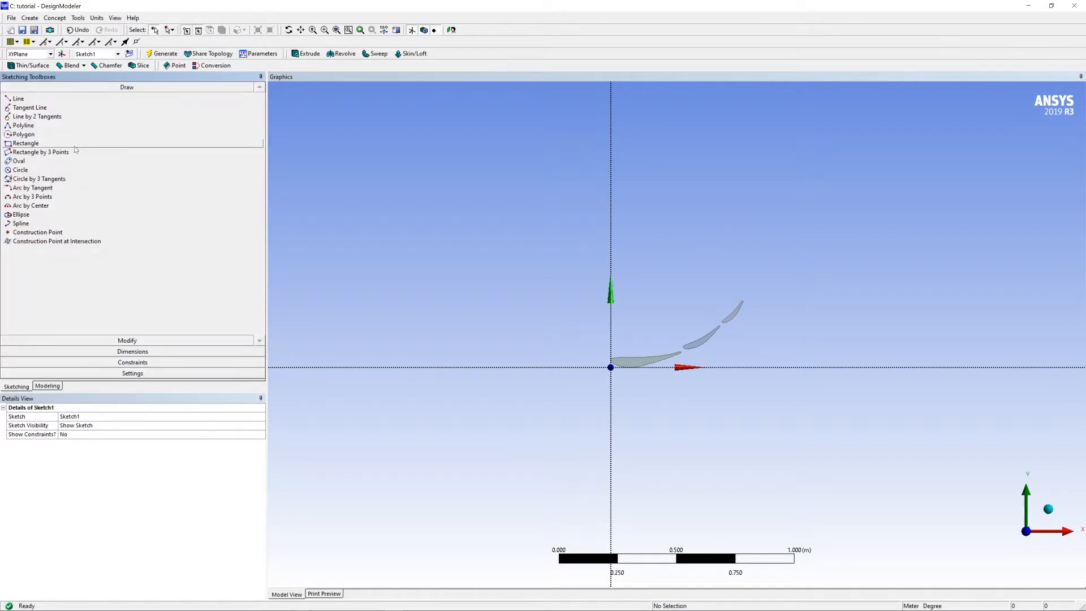
left_click(26, 143)
scroll(442, 326, "down", 5)
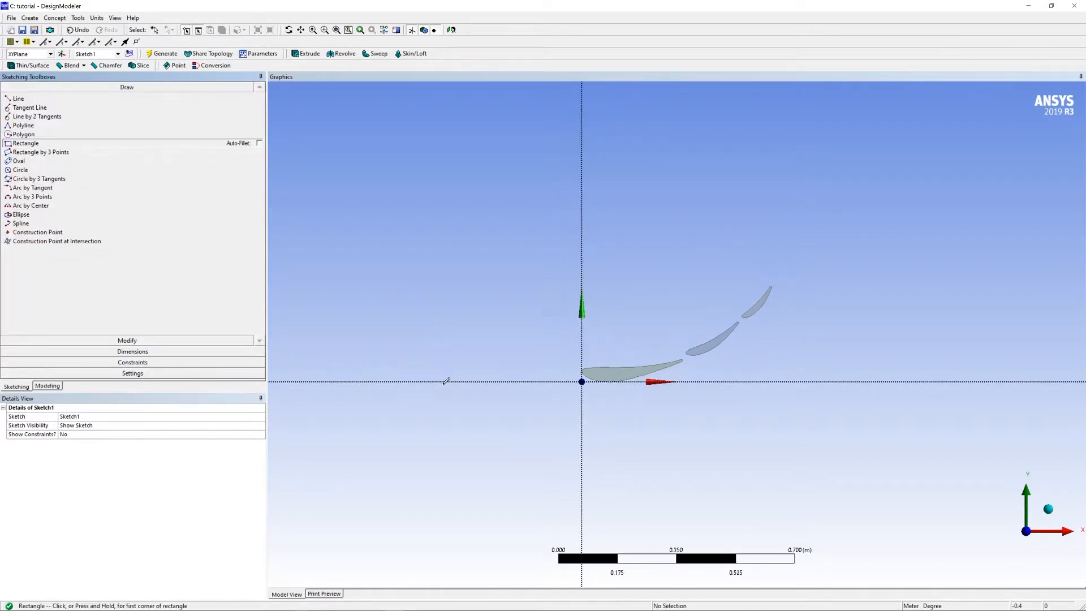
scroll(444, 447, "down", 3)
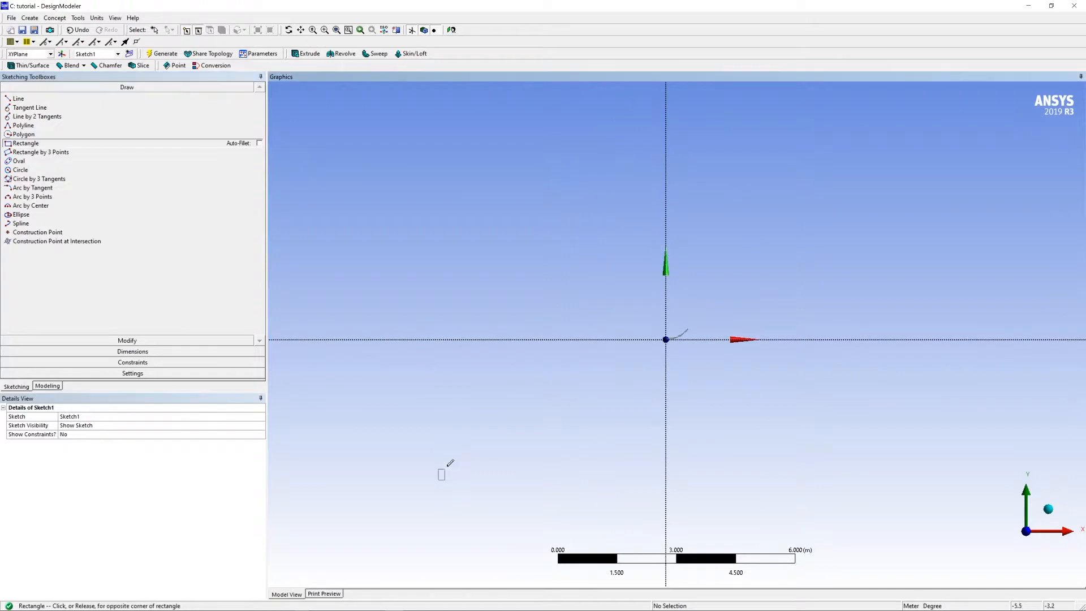
left_click(438, 481)
left_click(981, 193)
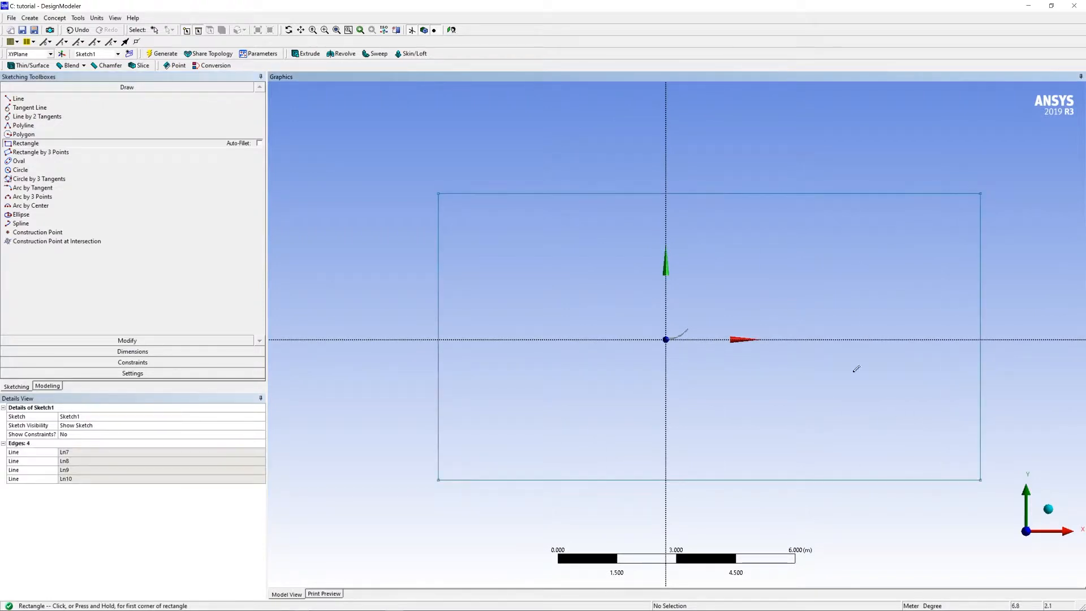
key("Escape")
- Add a horizontal dimension between the rectangle's left edge and the vertical axis, placed below the rectangle
scroll(676, 374, "up", 3)
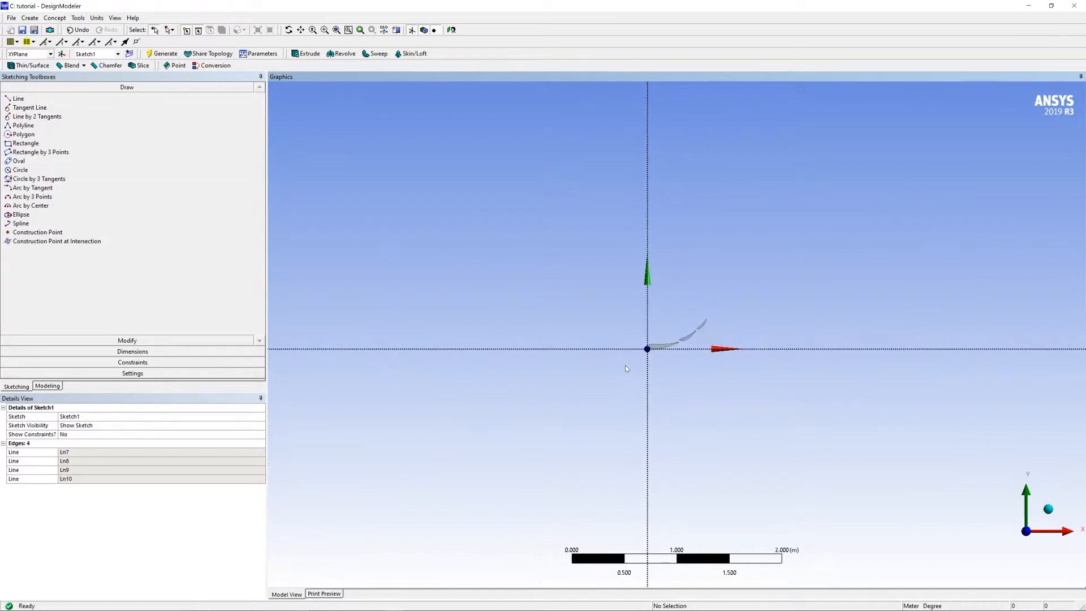
scroll(627, 369, "down", 4)
scroll(645, 365, "up", 1)
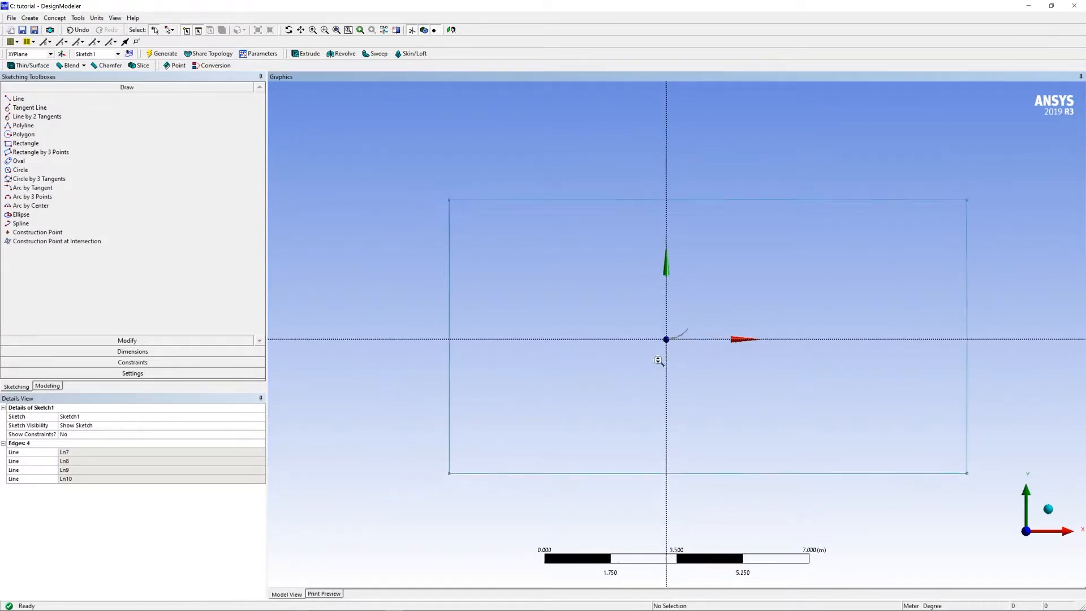
scroll(659, 359, "down", 1)
scroll(659, 359, "up", 1)
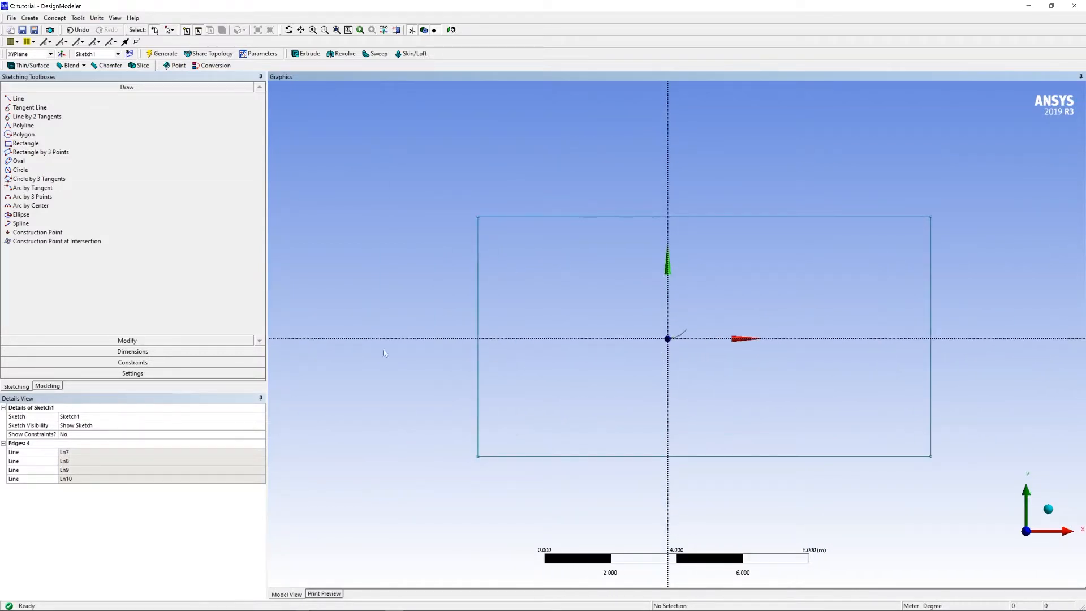
left_click(67, 351)
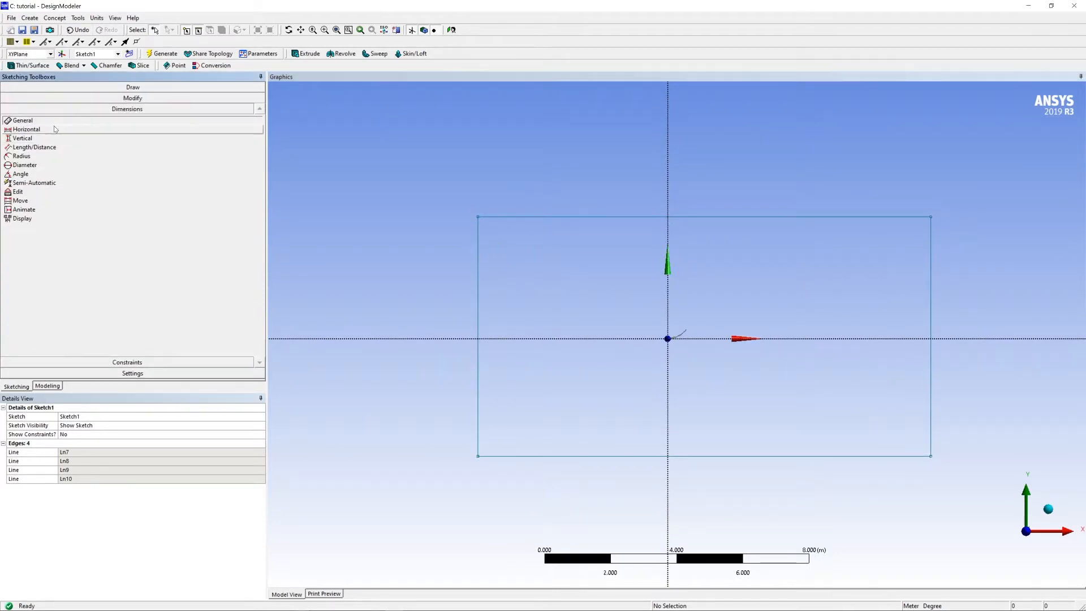
left_click(26, 129)
left_click(479, 402)
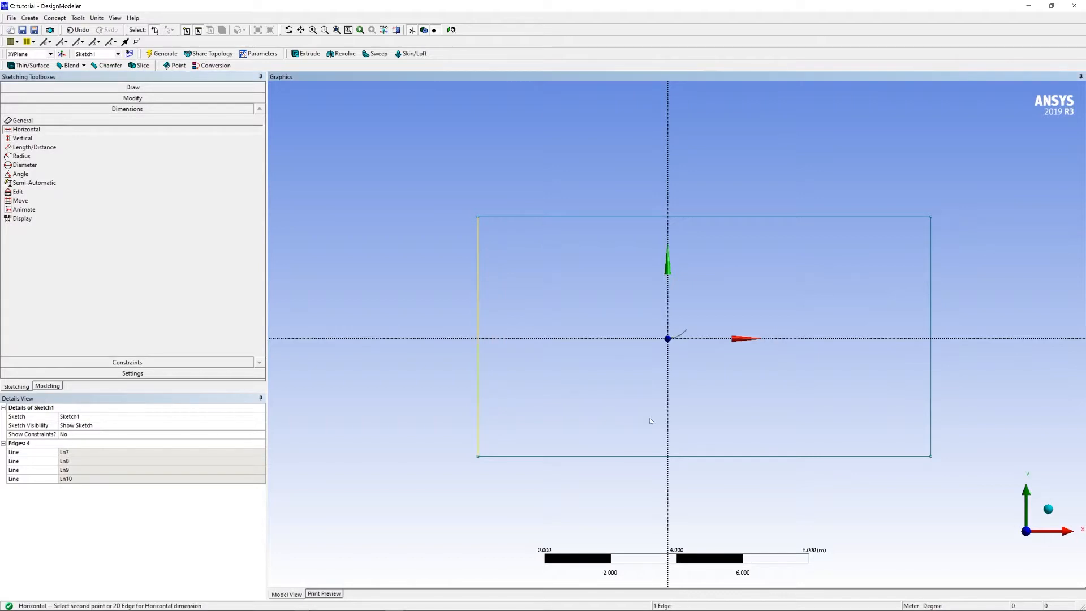
left_click(668, 403)
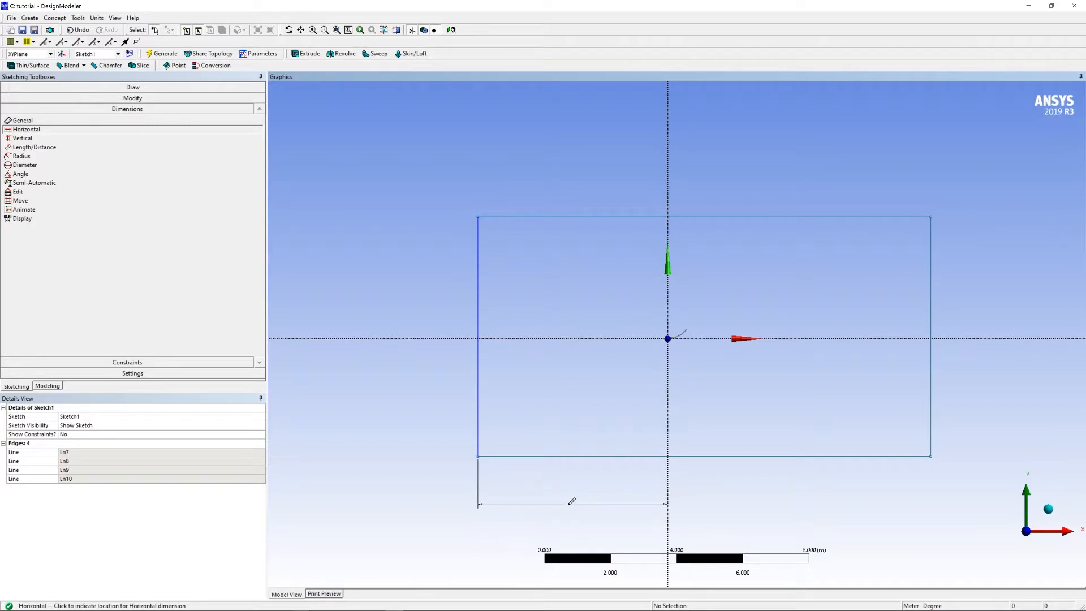
left_click(569, 501)
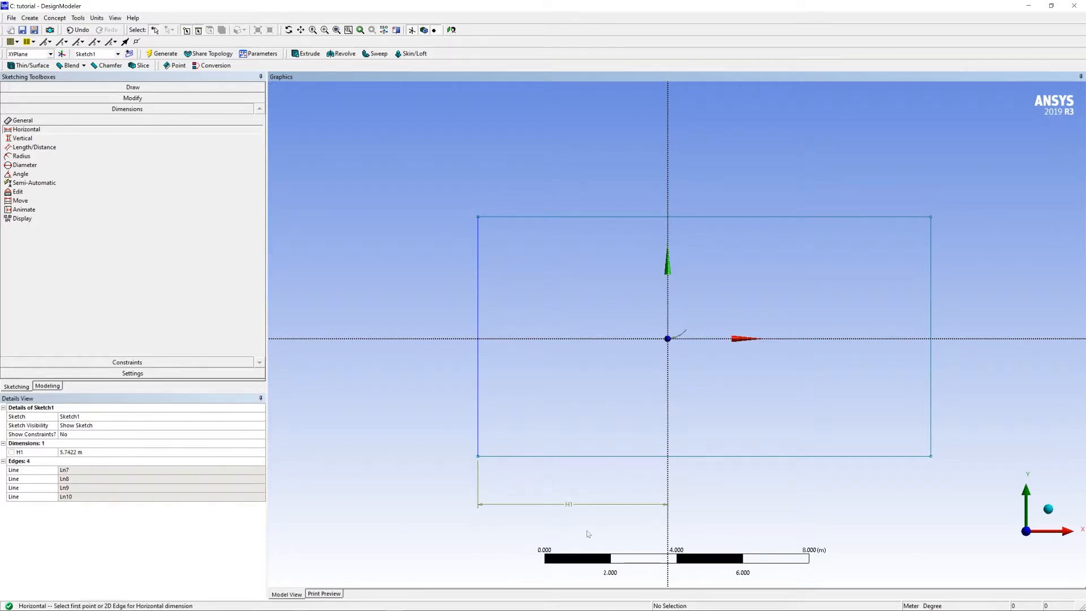
- Add a horizontal dimension between the rectangle's right edge and the vertical axis, in line with the left-edge dimension
left_click(932, 380)
left_click(667, 390)
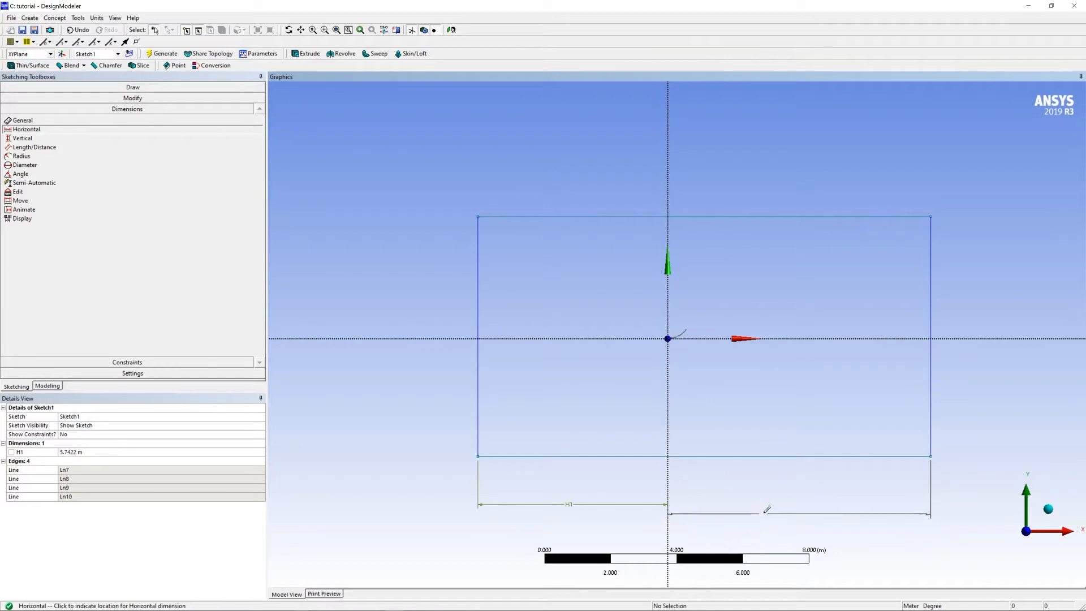
left_click(770, 504)
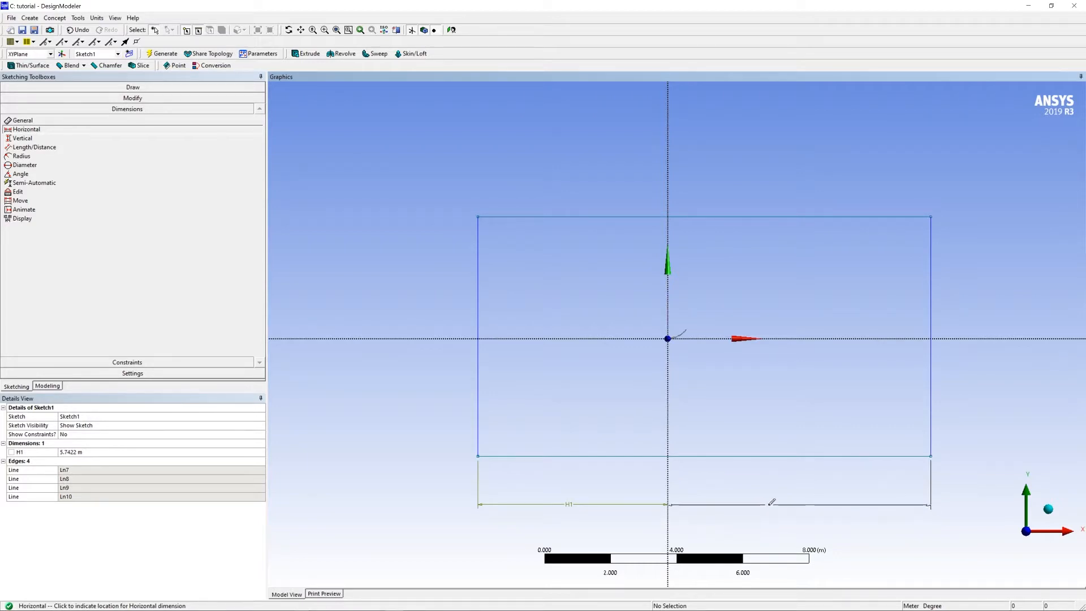
key("Escape")
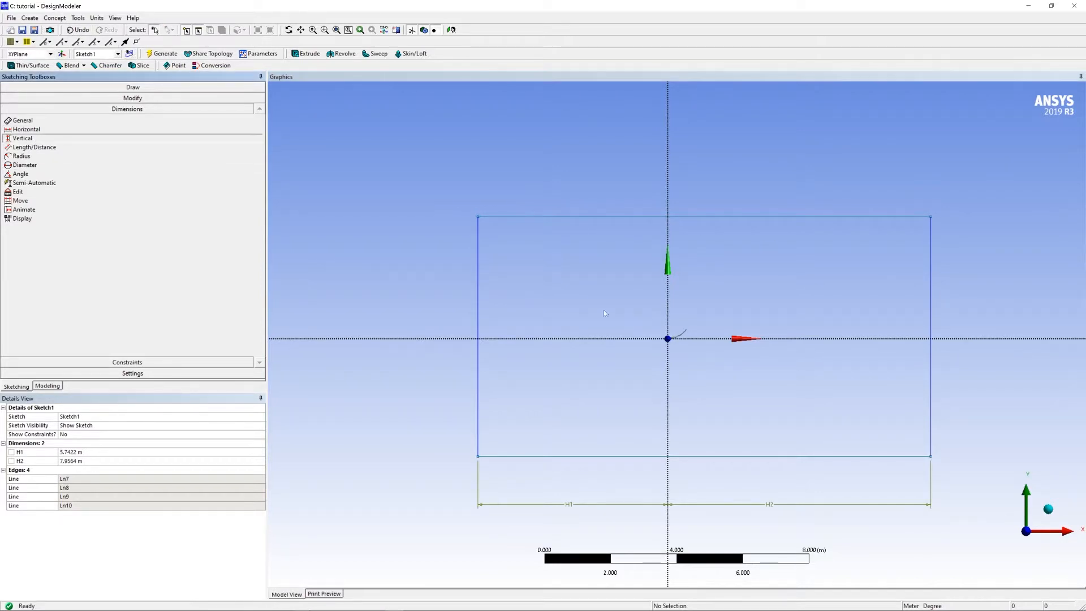
- Add vertical dimensions from the horizontal axis to the rectangle's top edge and to its bottom edge
left_click(602, 338)
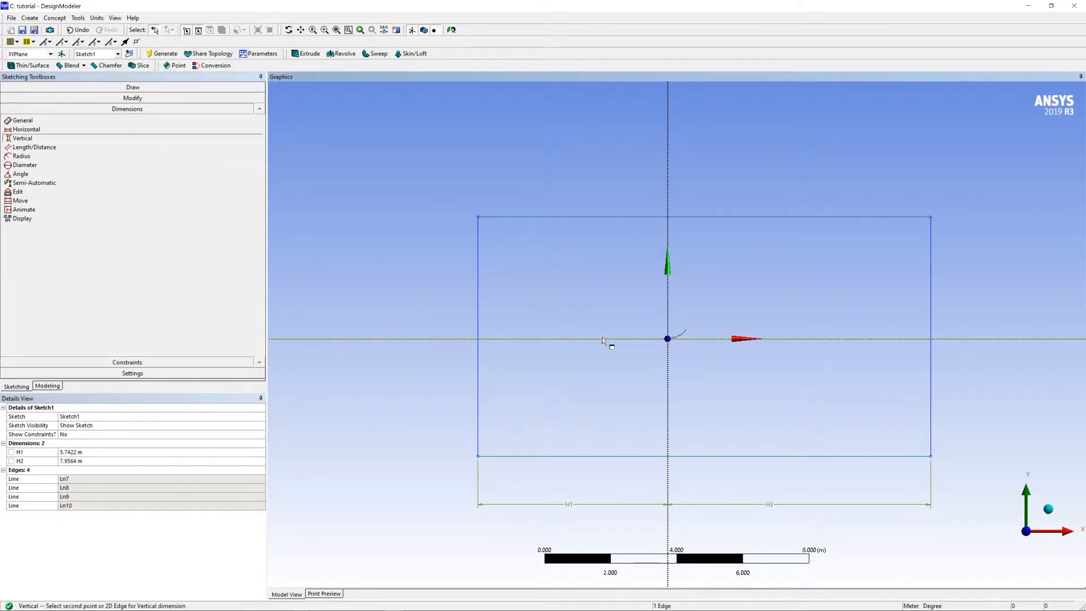
left_click(602, 217)
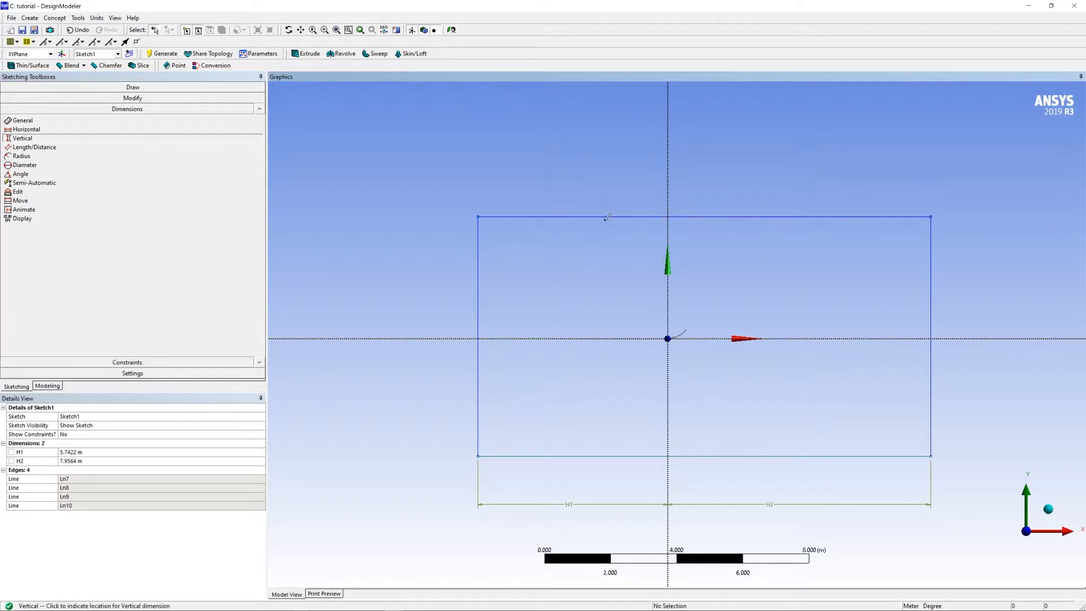
left_click(575, 302)
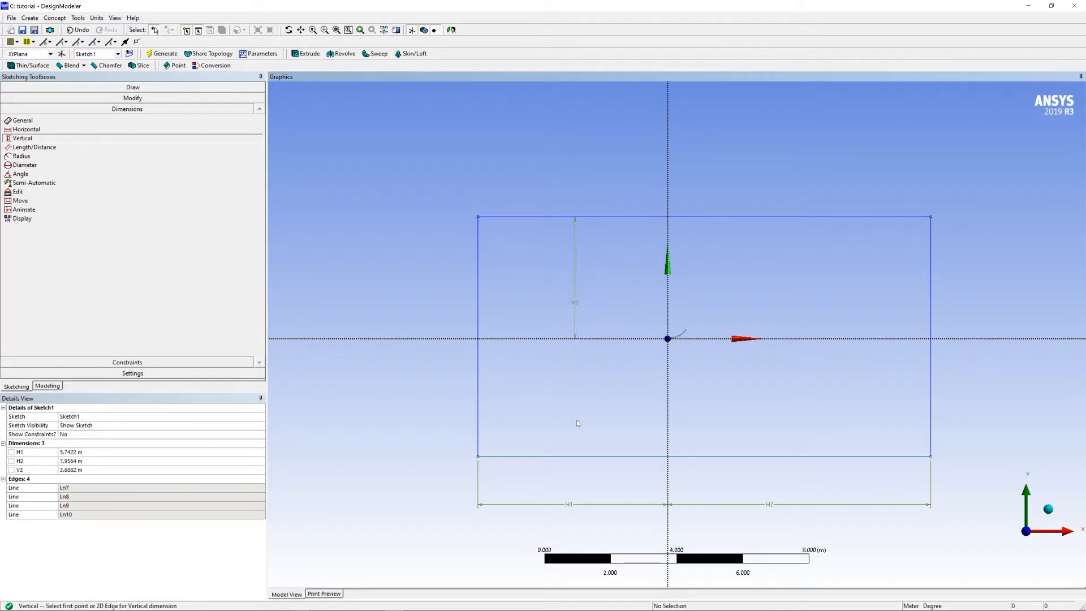
left_click(585, 339)
left_click(585, 456)
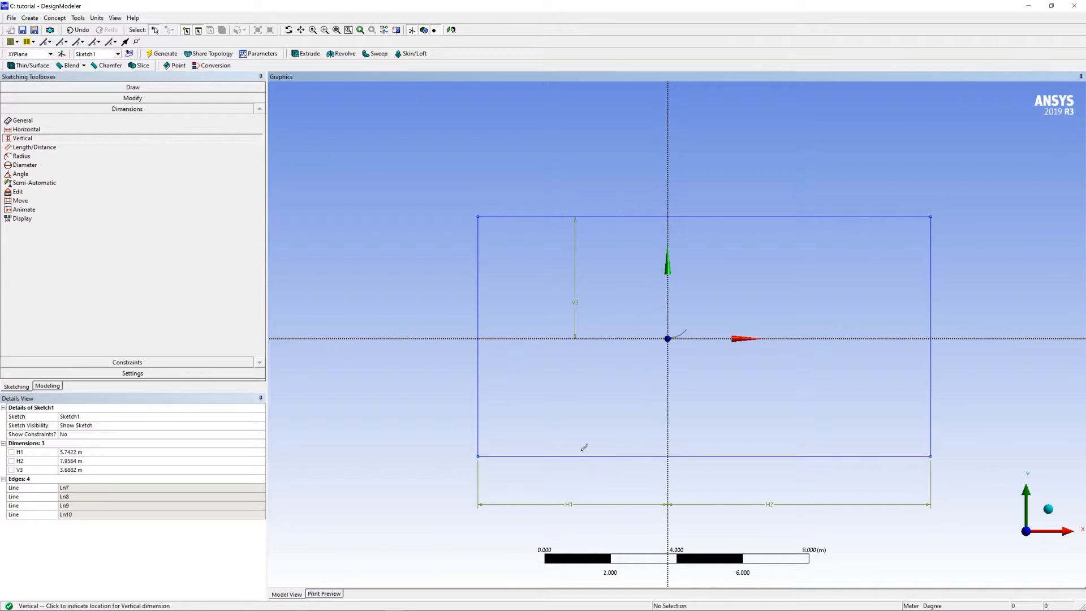
left_click(577, 395)
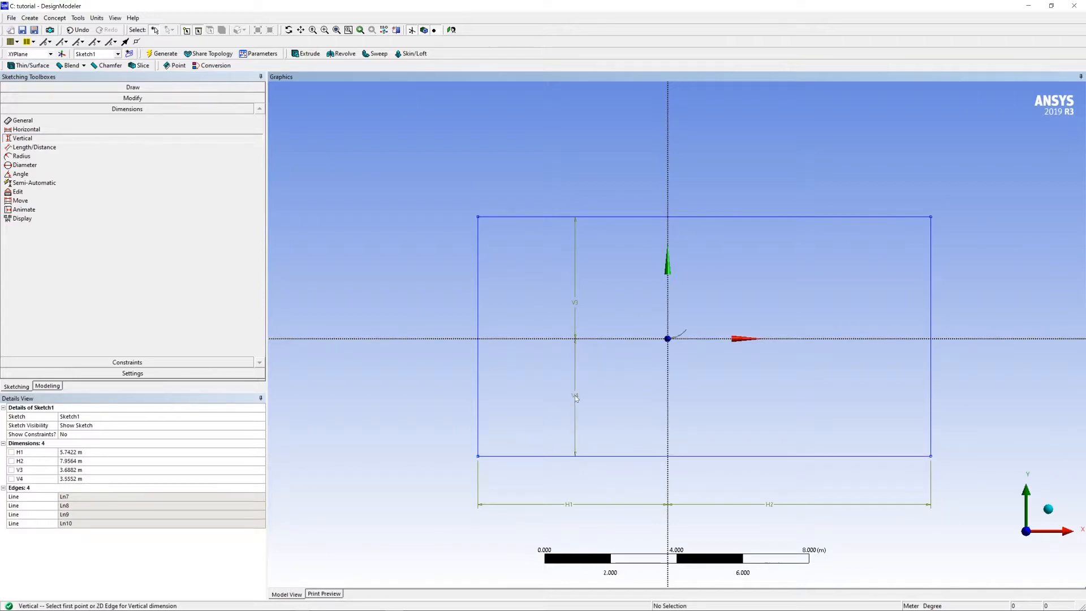
scroll(724, 356, "up", 2)
scroll(728, 356, "down", 4)
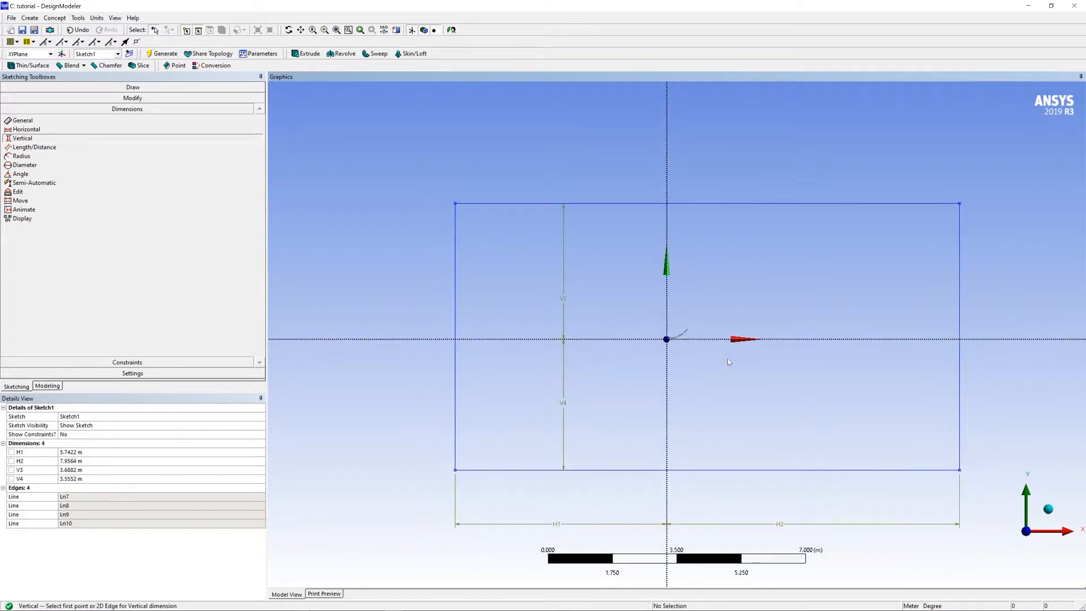
key("Escape")
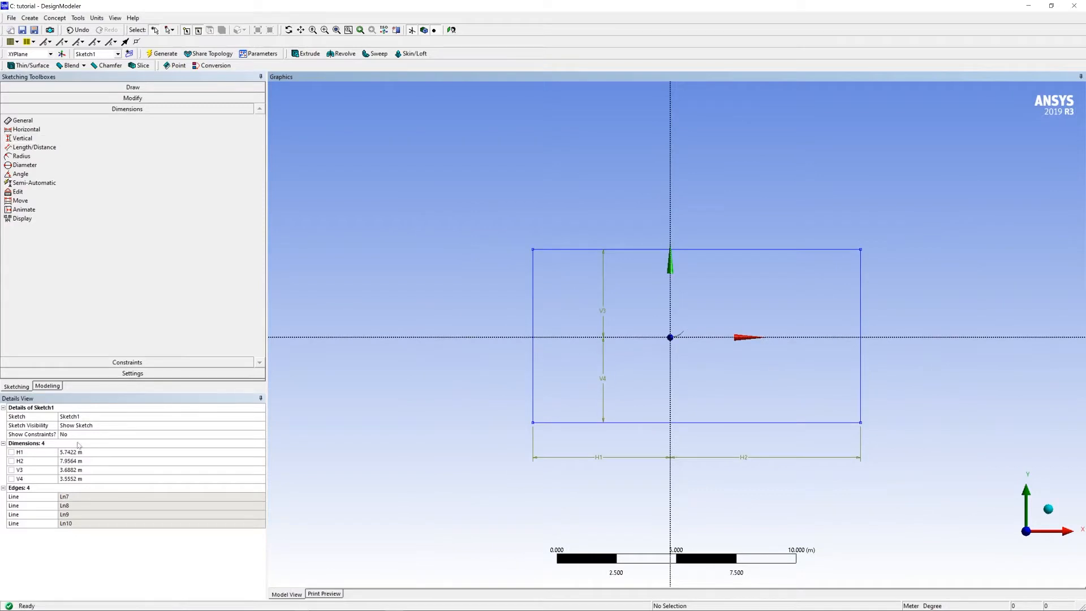
- Set the distance from the vertical axis to 8 m for the rectangle's left edge and 10 m for its right edge
scroll(600, 472, "up", 3)
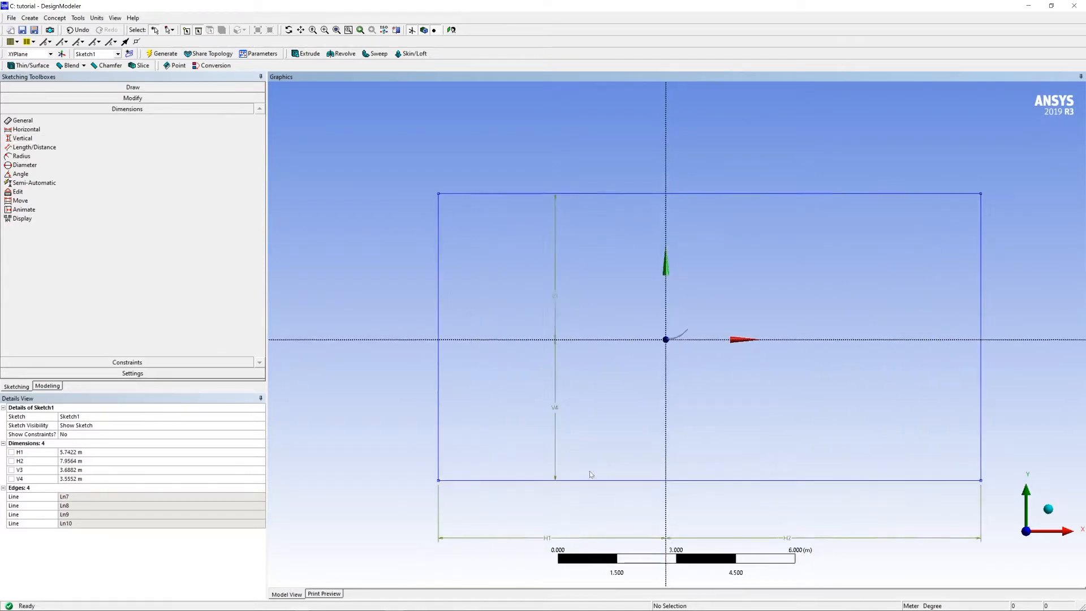
scroll(591, 474, "down", 2)
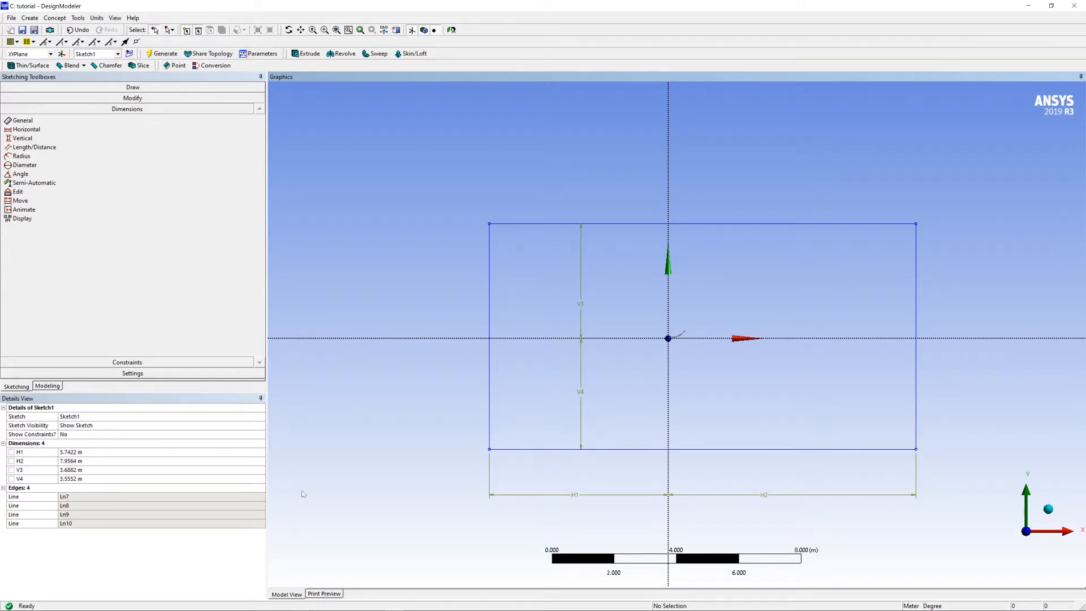
left_click(73, 453)
type("8")
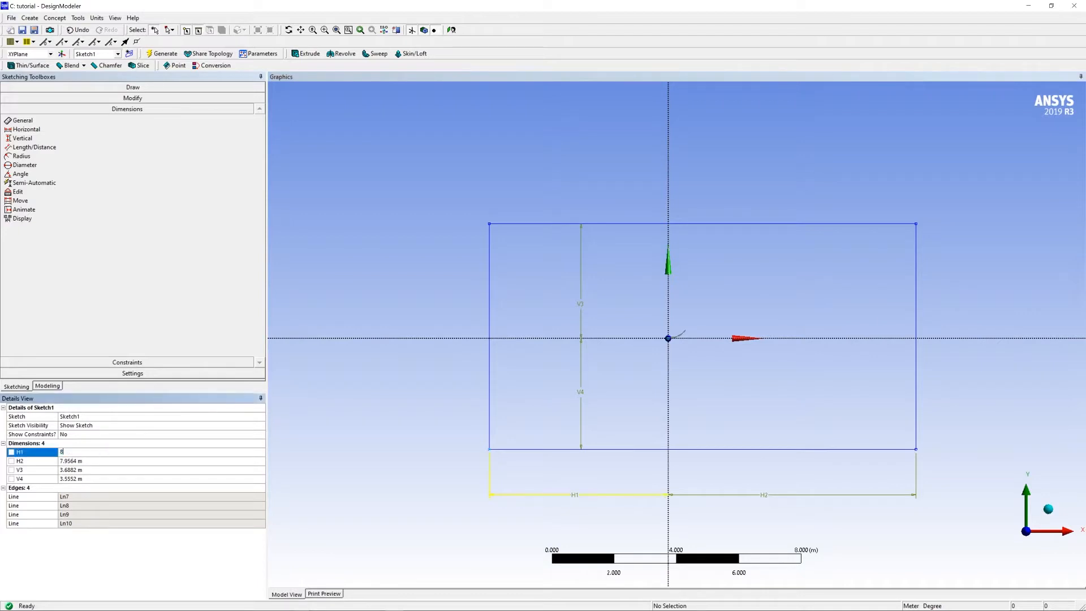
key("Return")
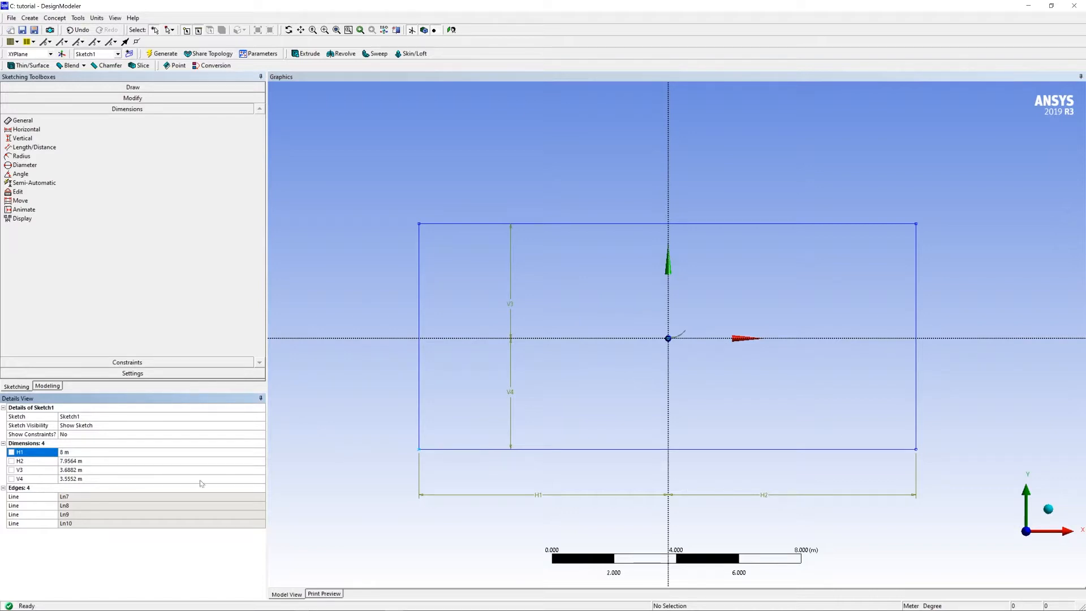
left_click(71, 464)
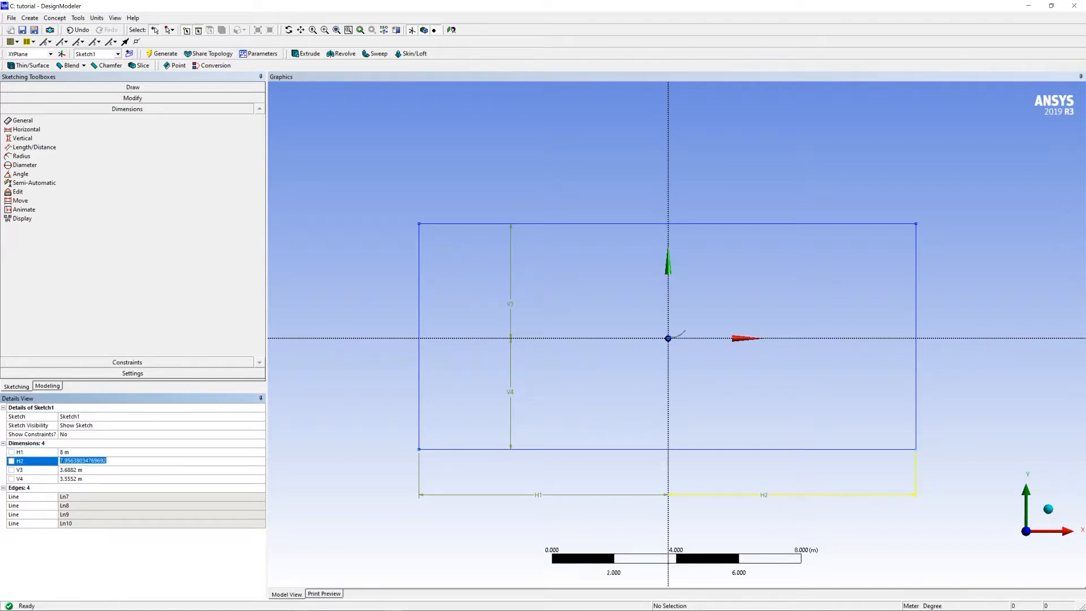
type("10")
key("Return")
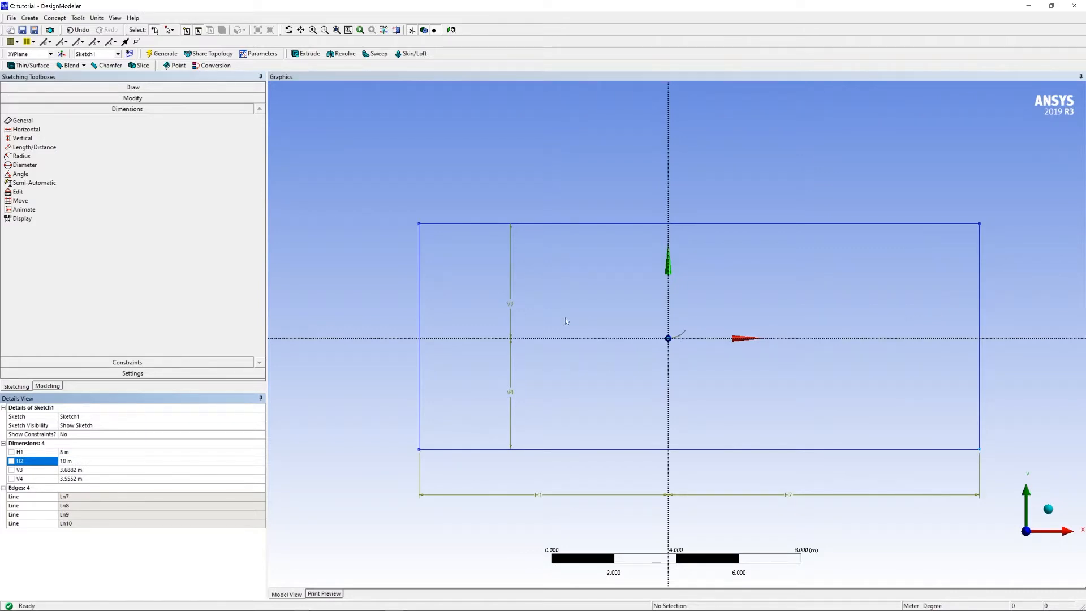
- Set the distances from the horizontal axis to the rectangle's bottom and top edges to 8 m each
scroll(672, 369, "up", 3)
scroll(664, 369, "down", 4)
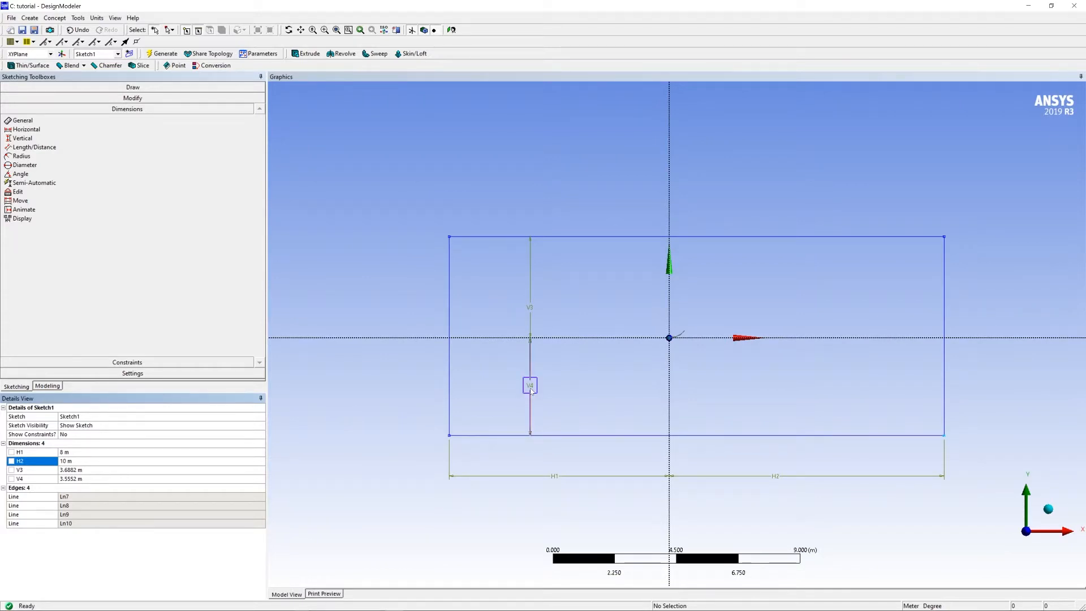
left_click(81, 479)
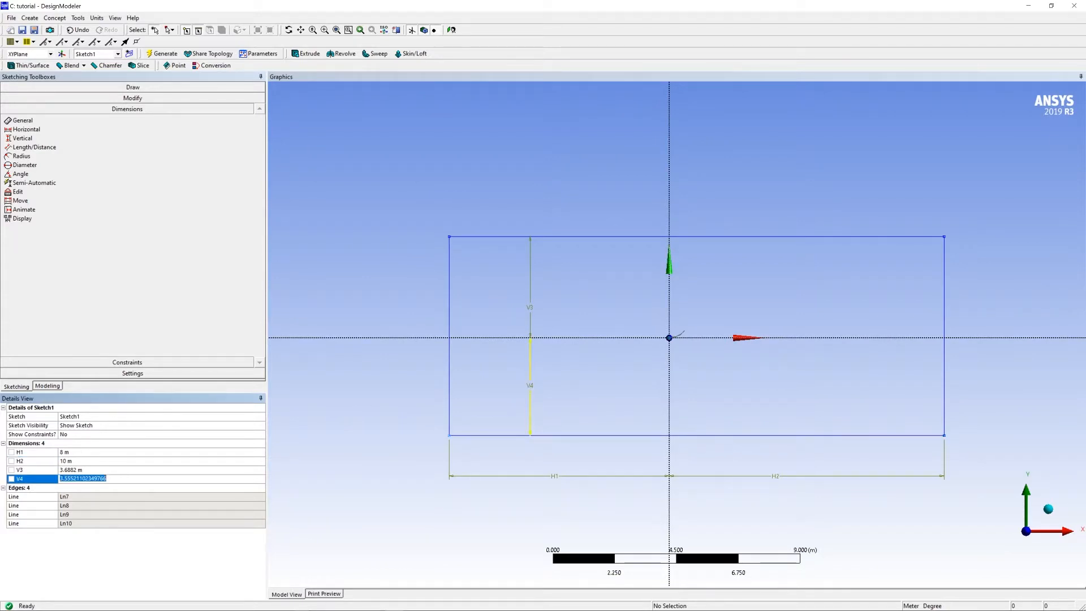
type("8")
key("Return")
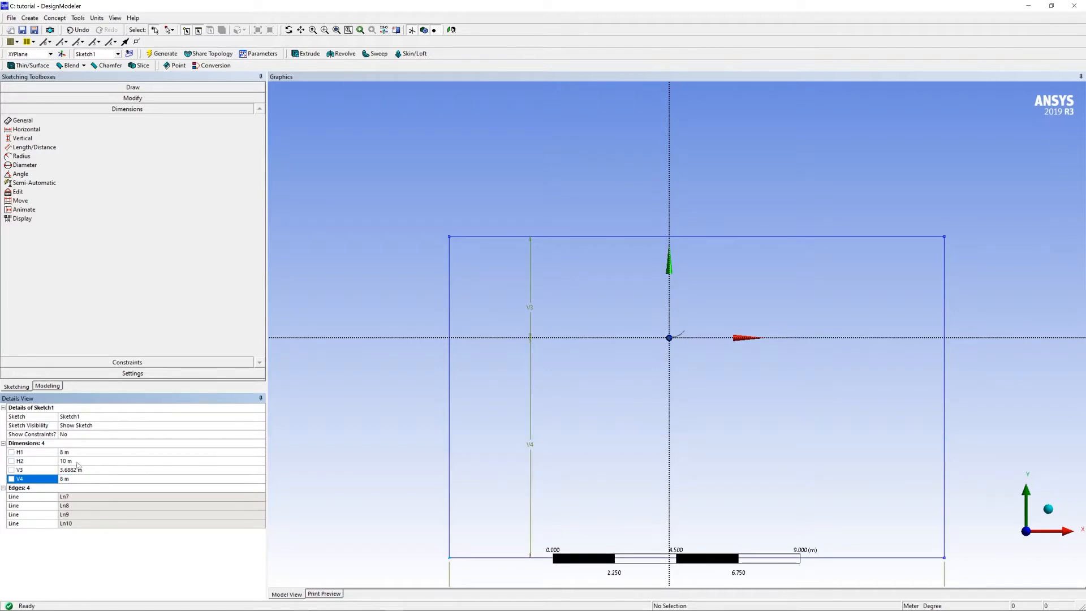
left_click(72, 470)
type("8")
key("Return")
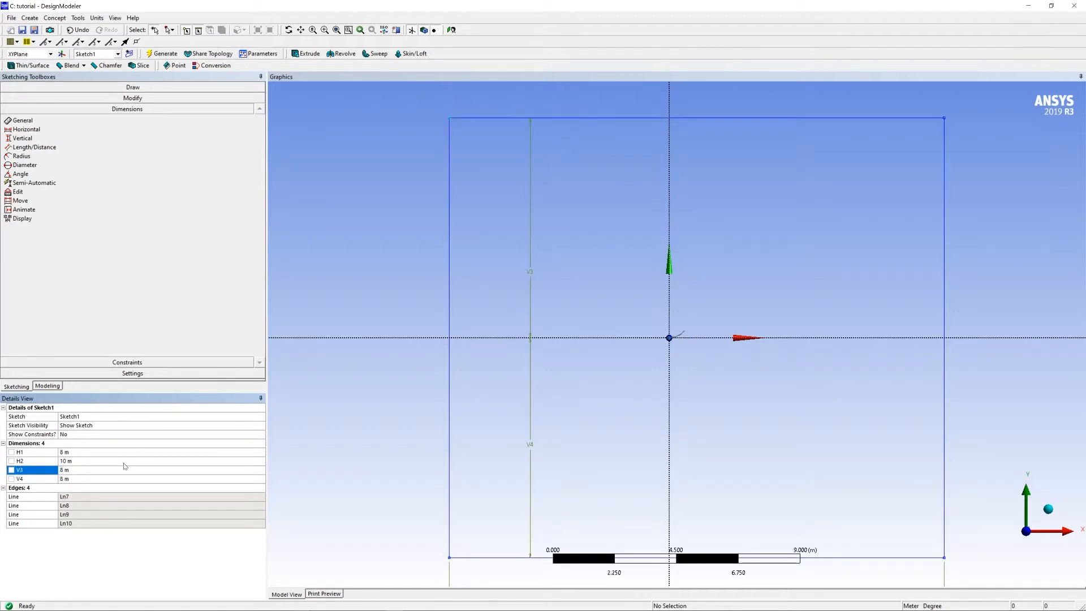
- Examine the size of the resized rectangular domain relative to the three aerofoils at the origin
middle_click_drag(537, 365, 811, 146, "shift")
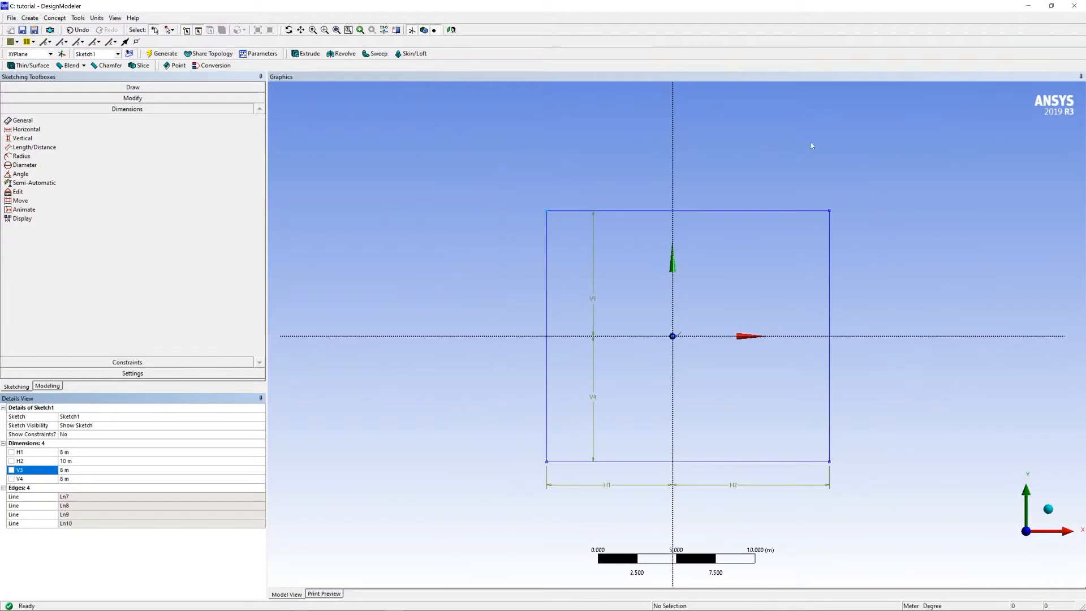
scroll(676, 340, "down", 3)
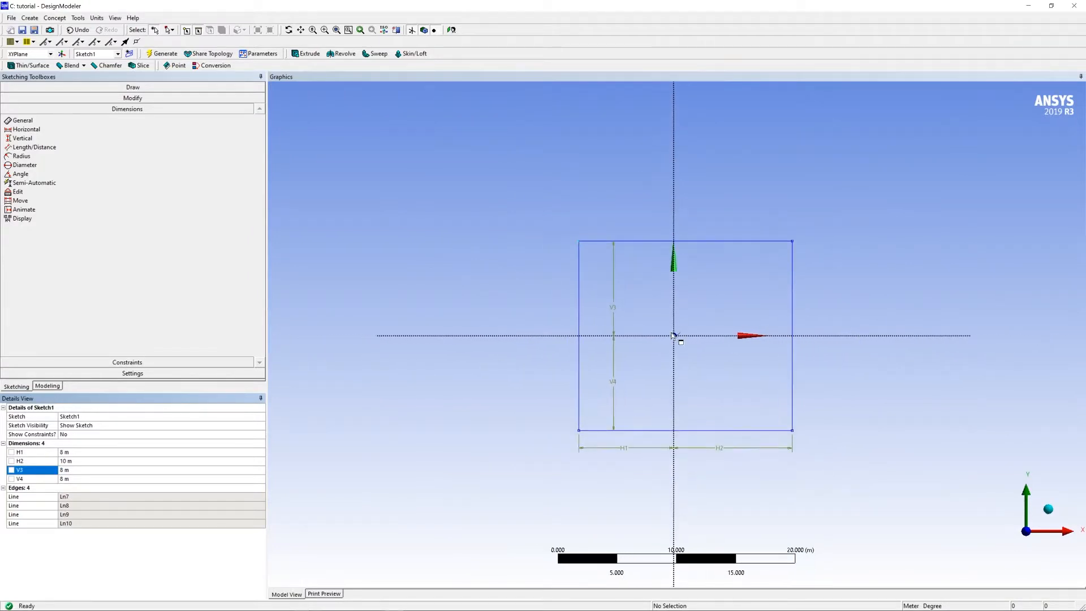
scroll(675, 343, "up", 9)
scroll(669, 350, "down", 5)
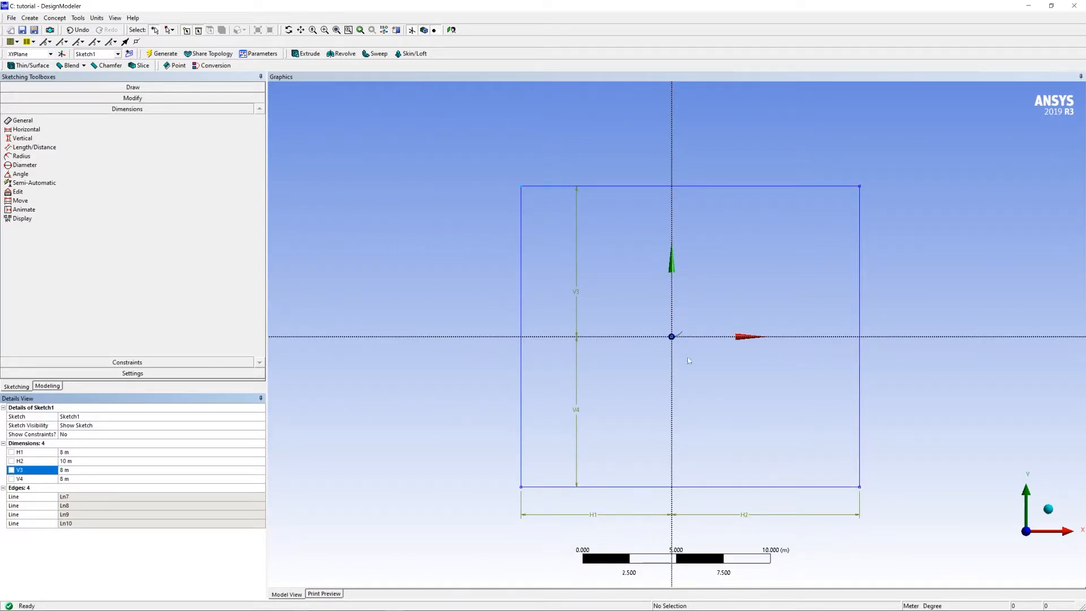
scroll(662, 341, "up", 6)
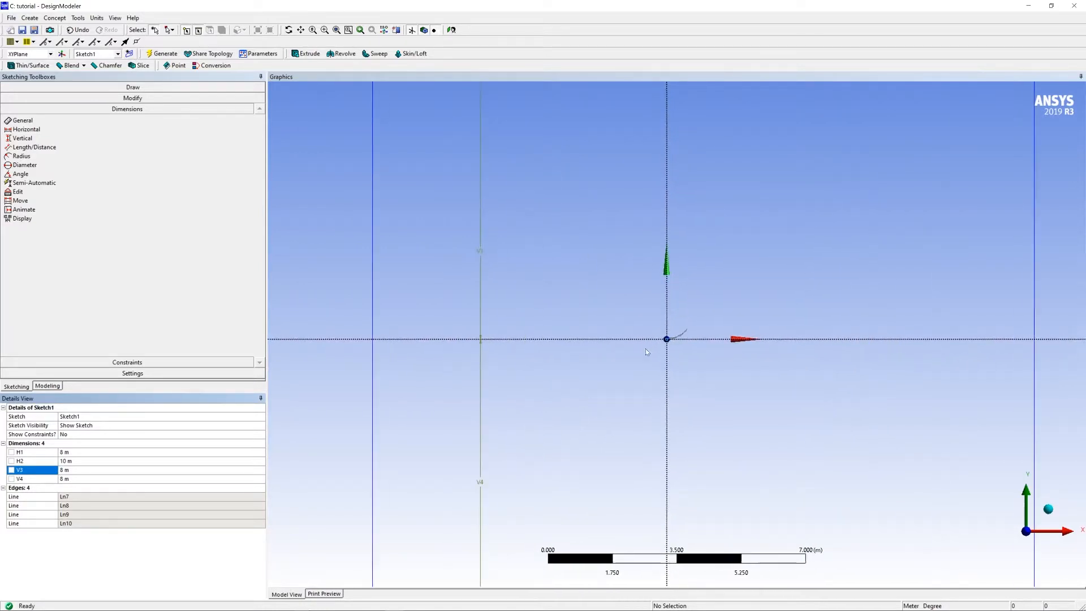
scroll(656, 344, "up", 2)
scroll(651, 342, "down", 5)
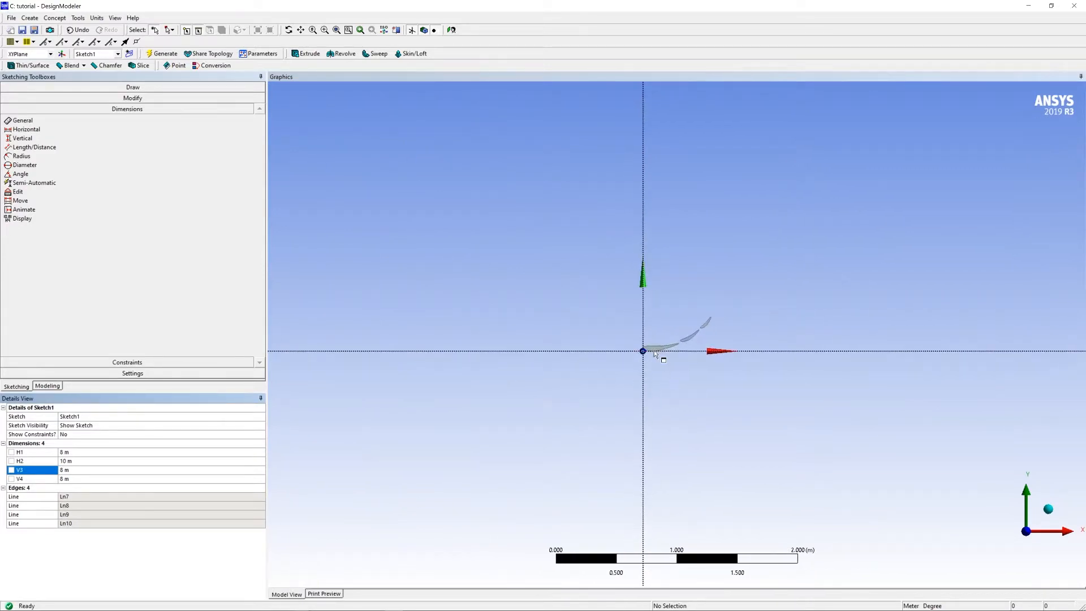
scroll(615, 331, "down", 4)
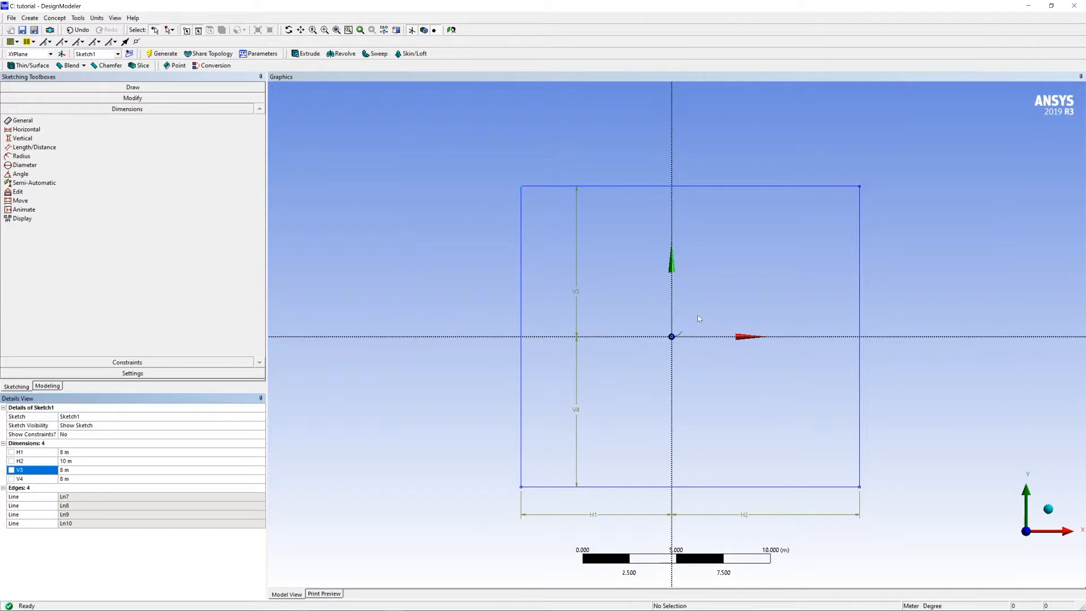
scroll(669, 345, "up", 6)
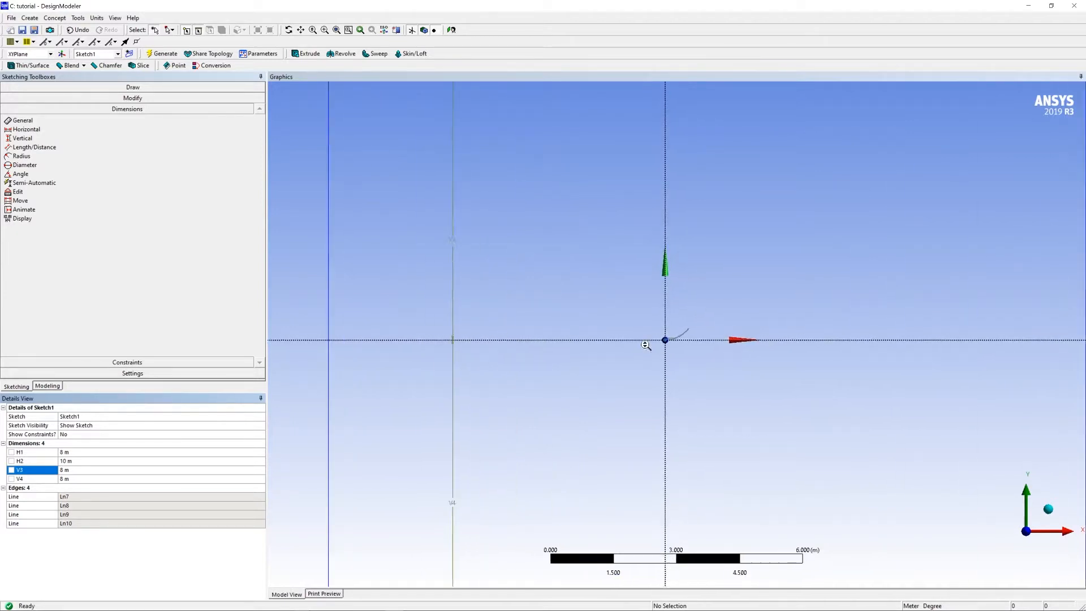
scroll(513, 257, "down", 6)
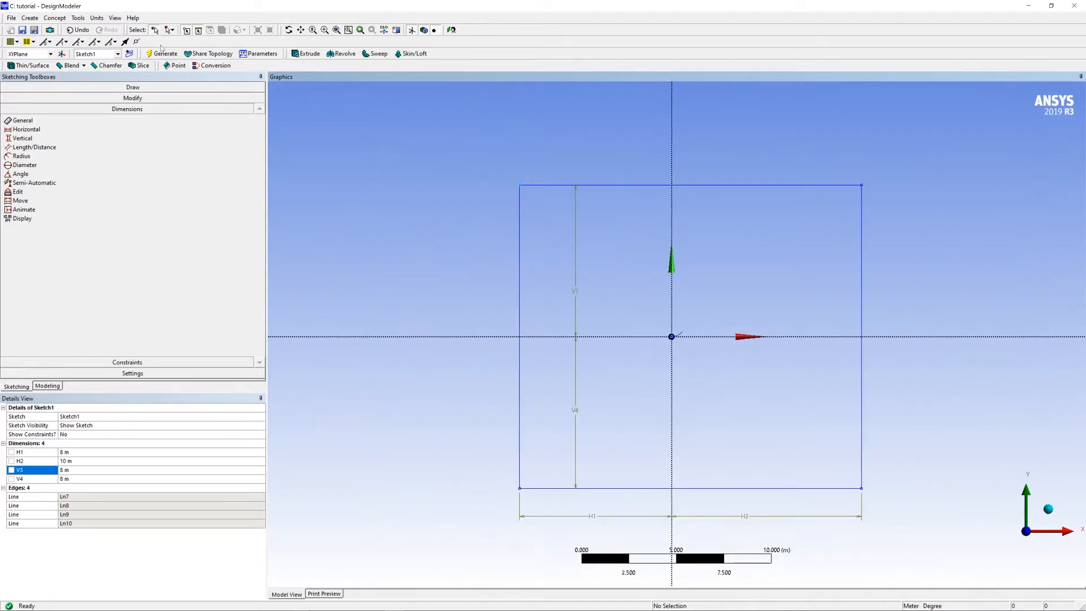
- Create a surface from the rectangular domain sketch with Surfaces From Sketches, keeping Add Material and zero thickness, and generate it
left_click(50, 387)
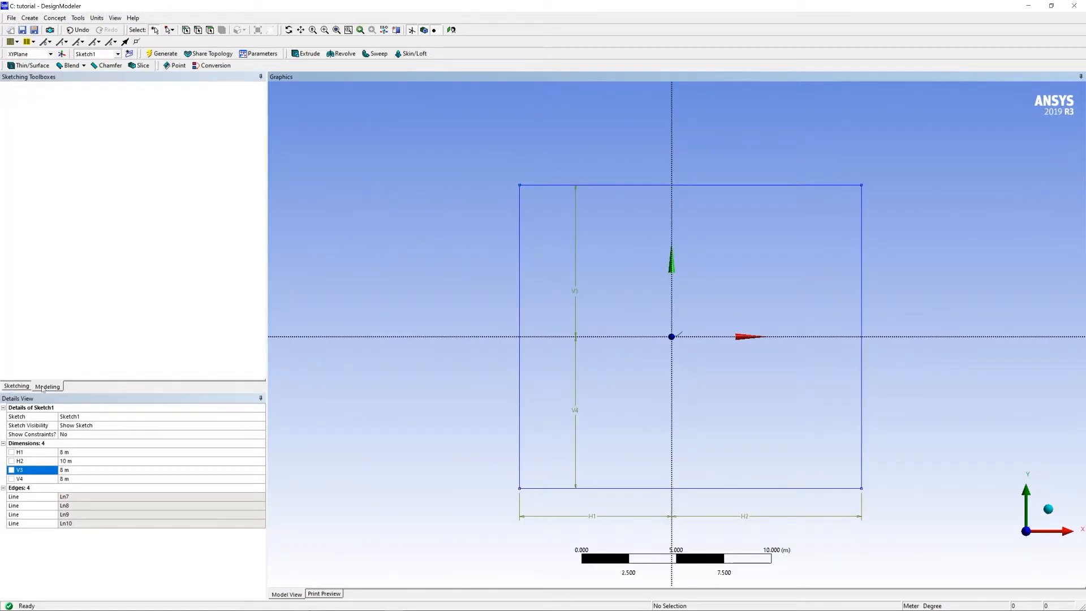
left_click(22, 387)
left_click(37, 388)
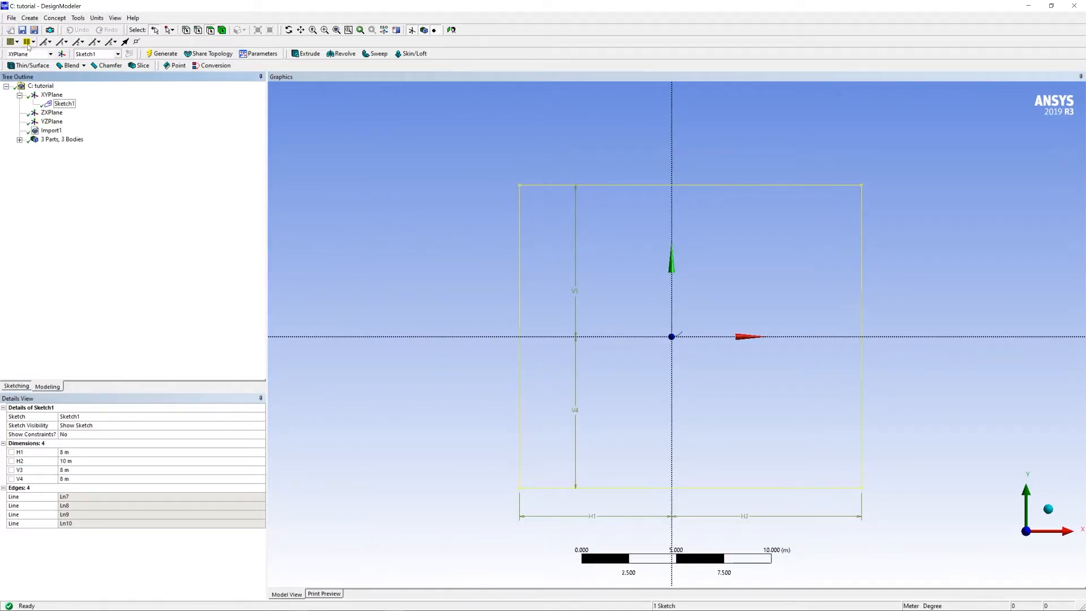
left_click(30, 17)
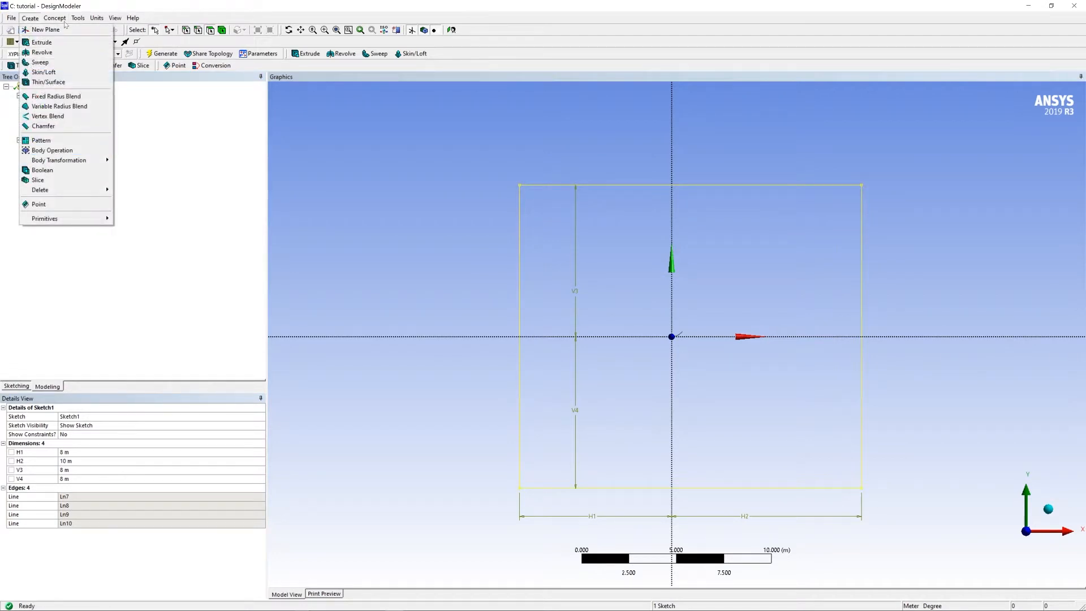
mouse_move(64, 19)
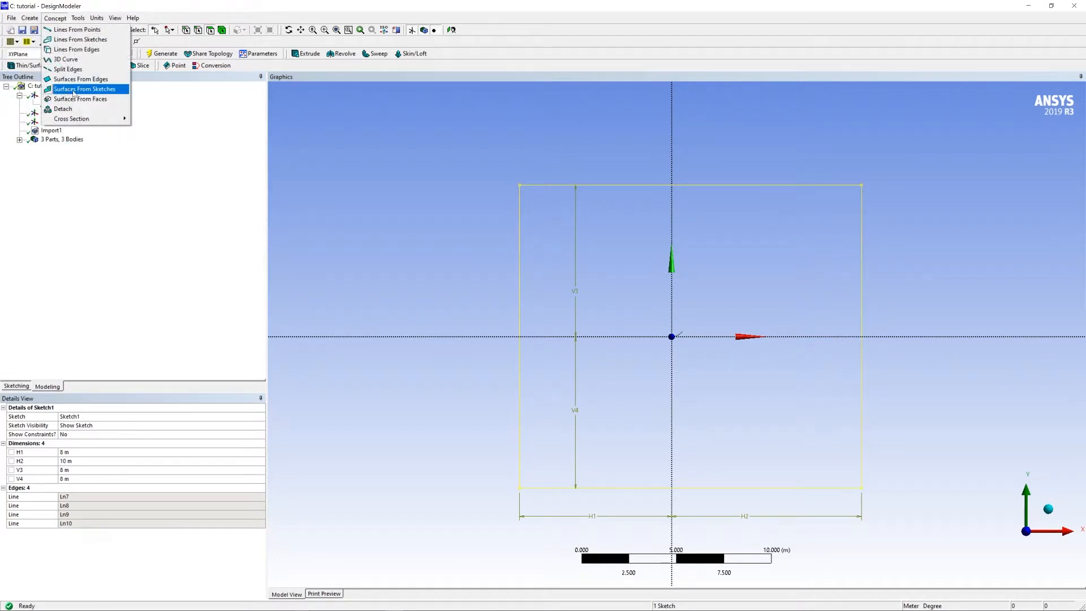
left_click(94, 90)
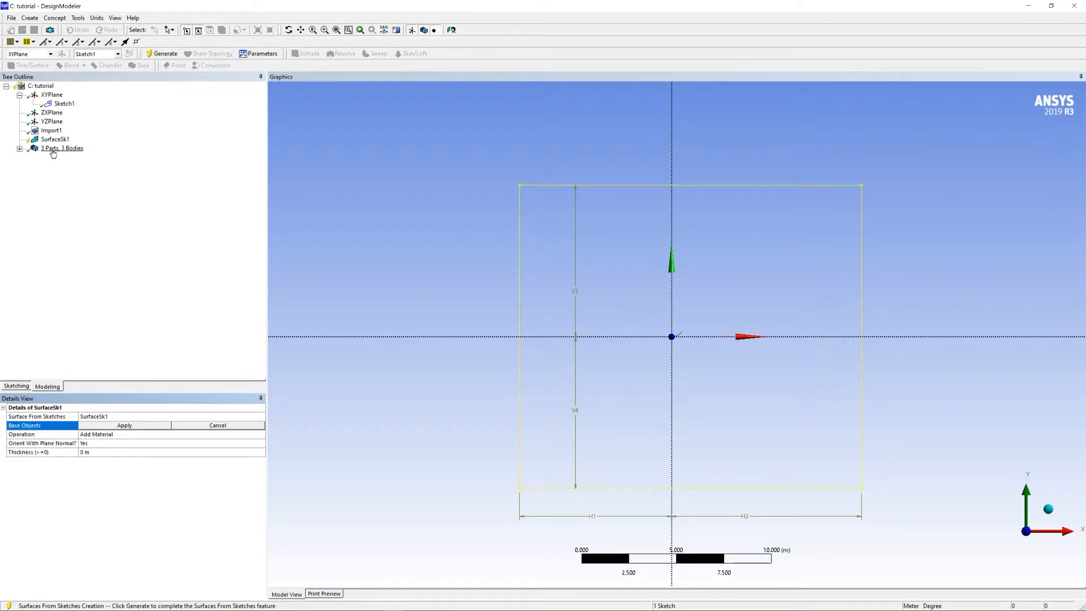
left_click(64, 104)
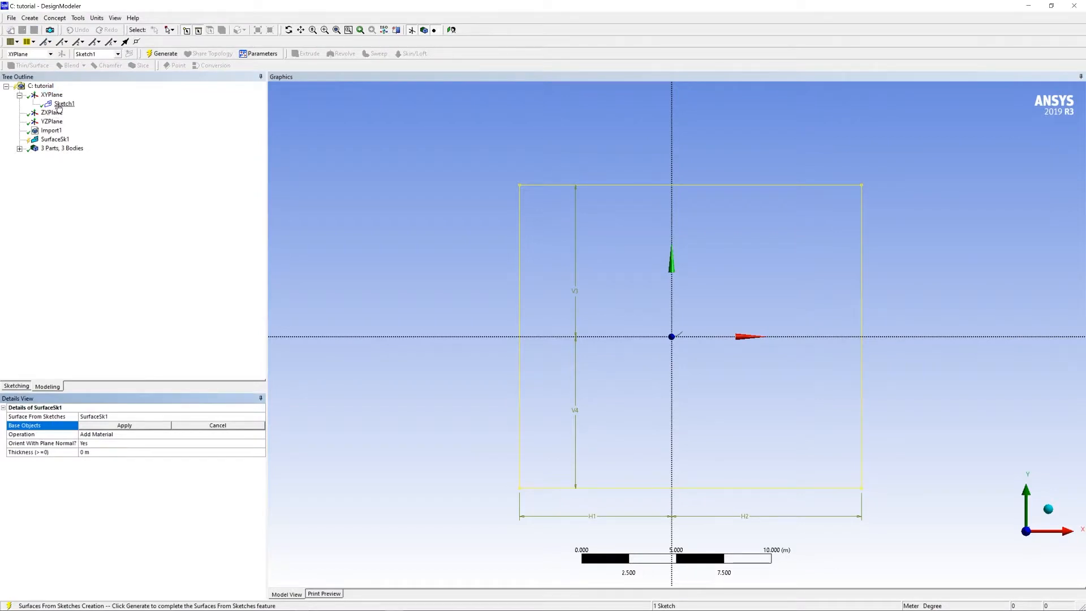
left_click(104, 427)
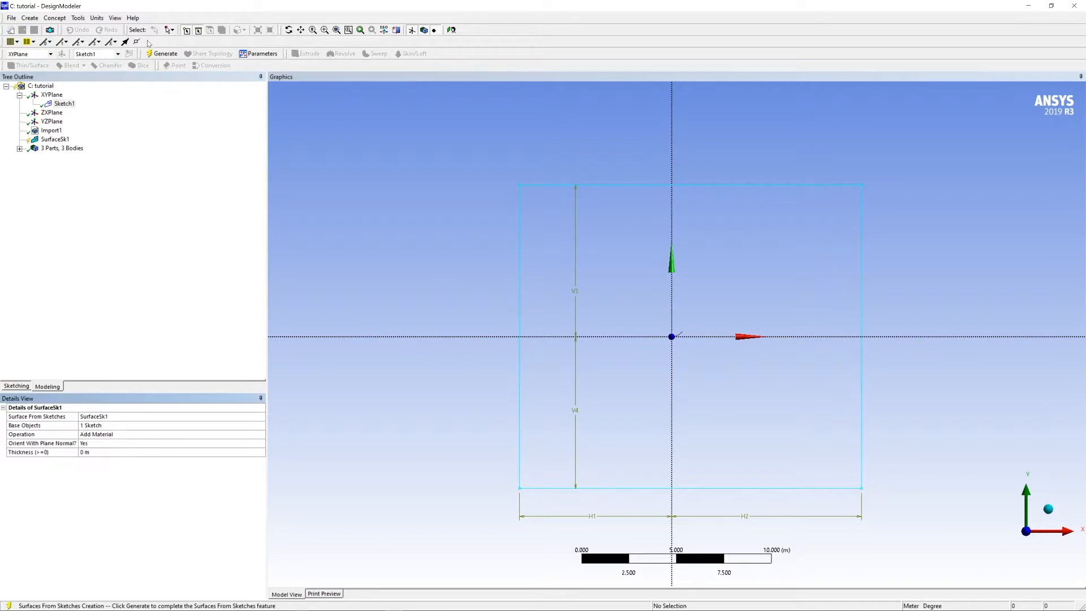
left_click(162, 53)
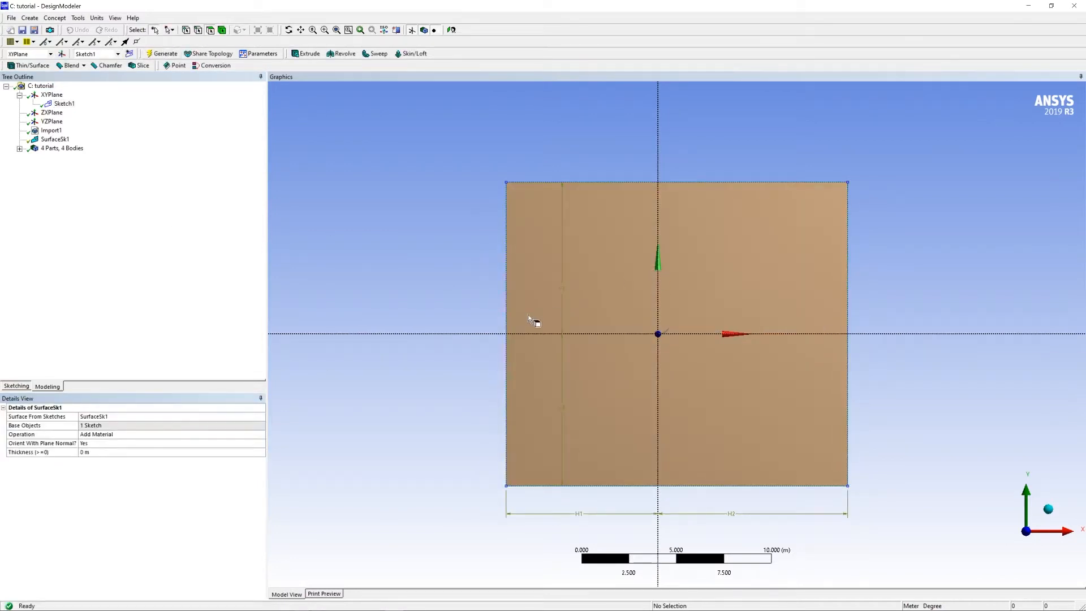
- Examine the generated domain surface and the three aerofoil bodies overlapping it near the origin
scroll(660, 323, "down", 3)
scroll(630, 346, "up", 12)
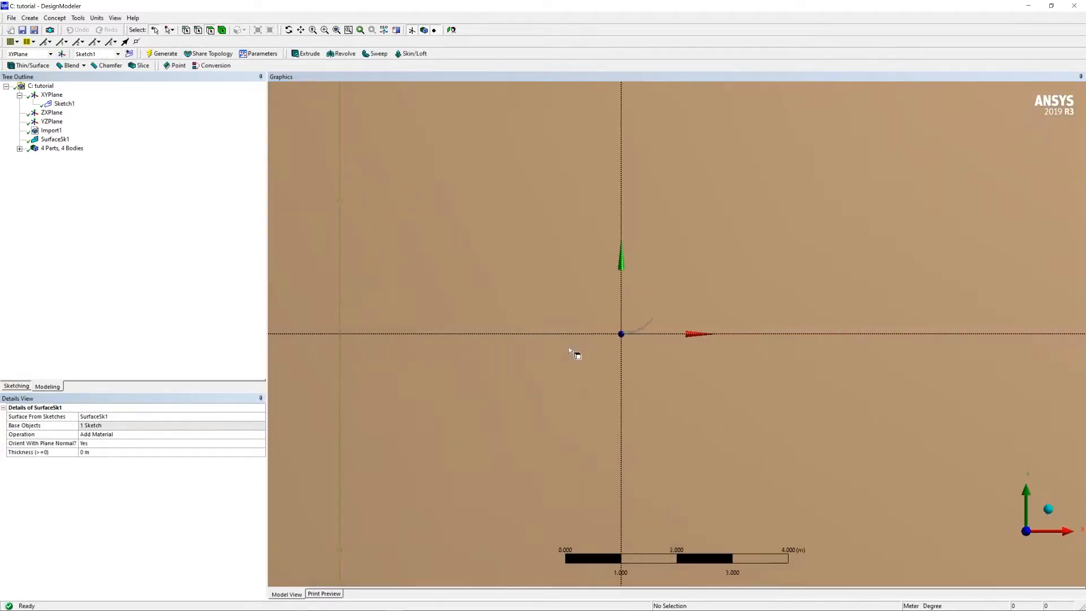
scroll(572, 351, "down", 2)
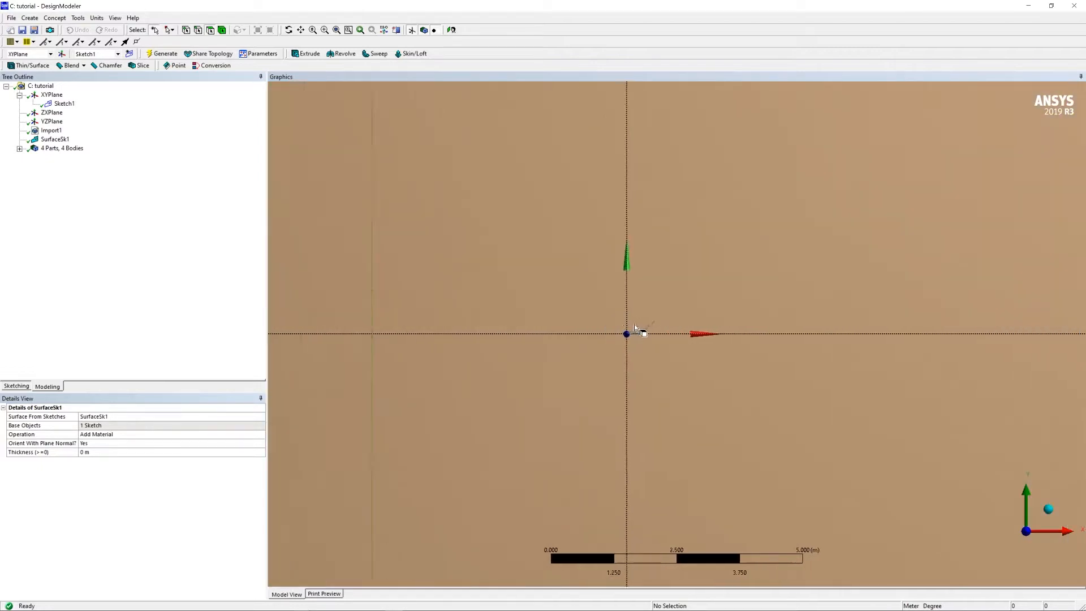
scroll(631, 329, "up", 12)
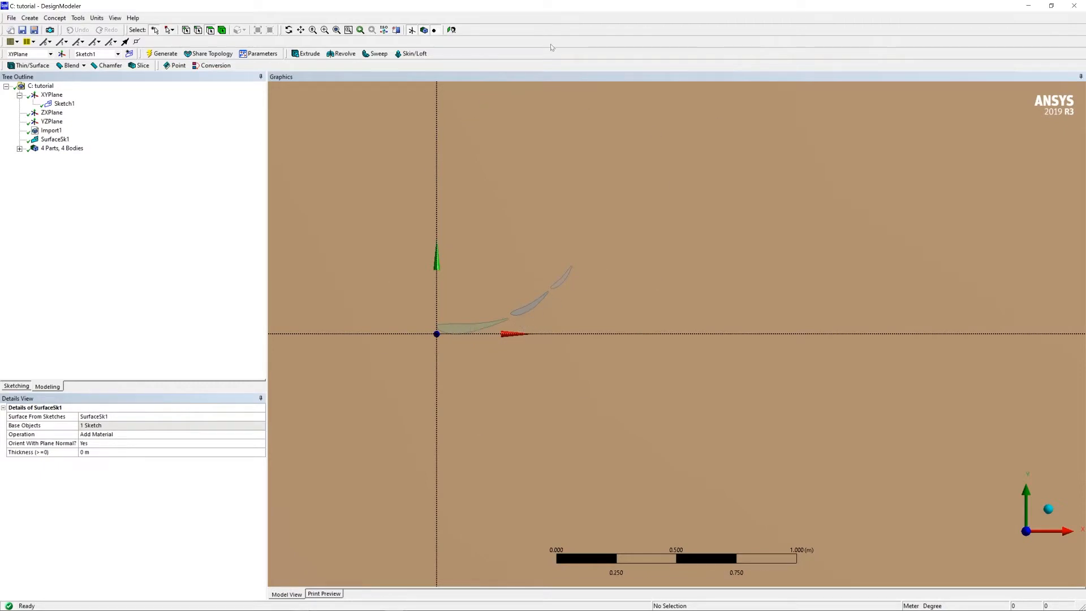
scroll(475, 334, "up", 2)
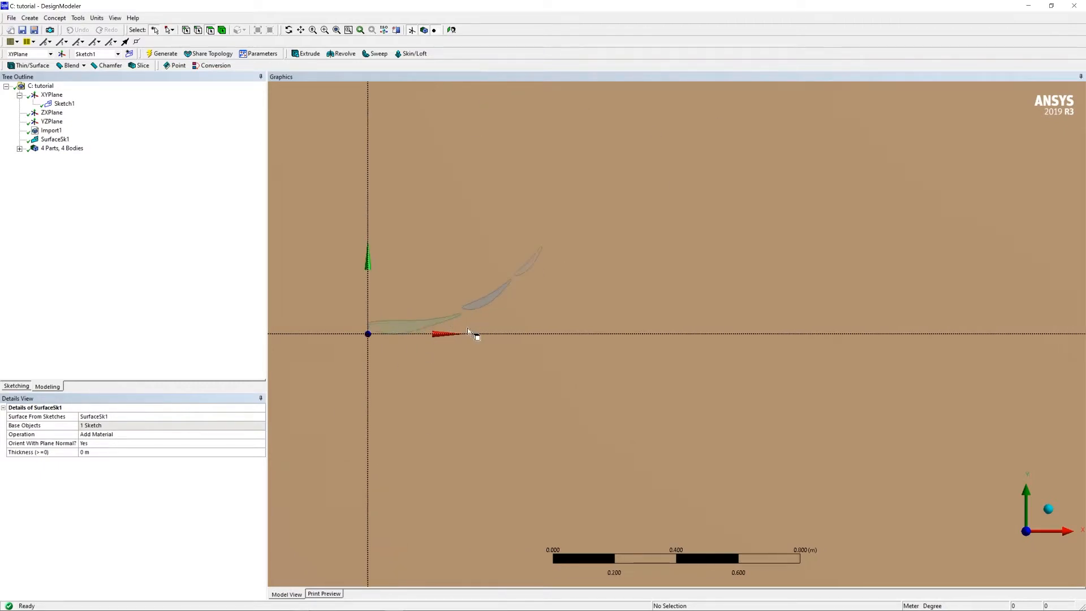
scroll(475, 339, "down", 6)
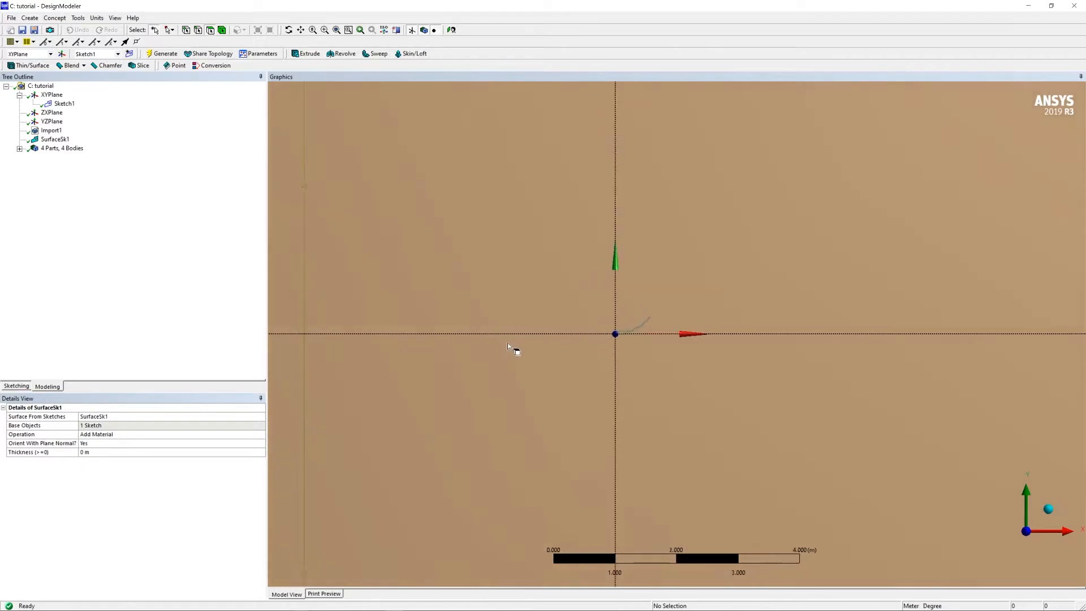
scroll(661, 320, "down", 2)
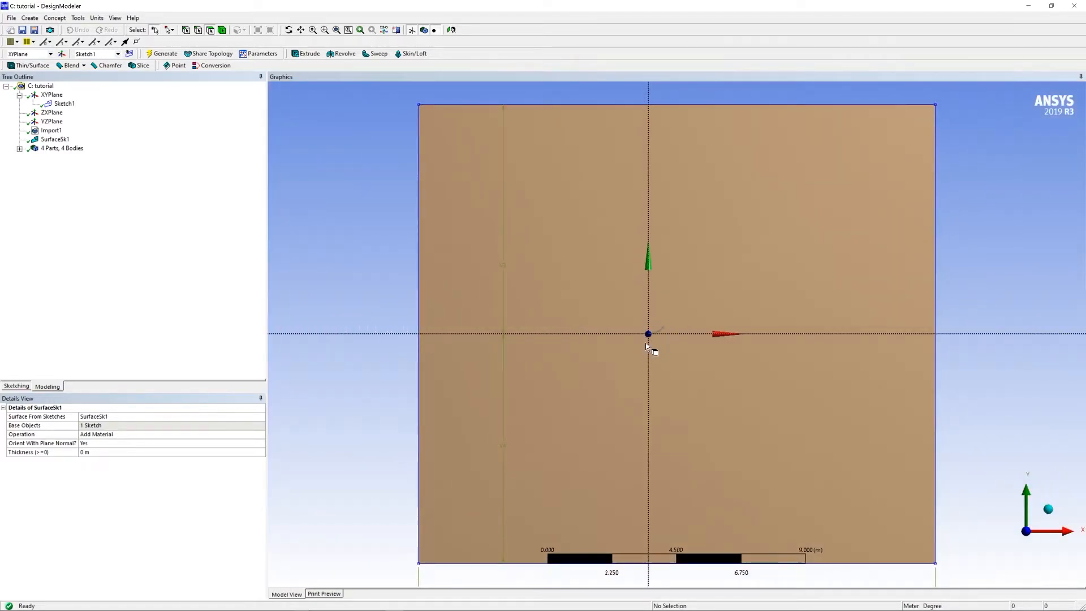
scroll(622, 331, "up", 2)
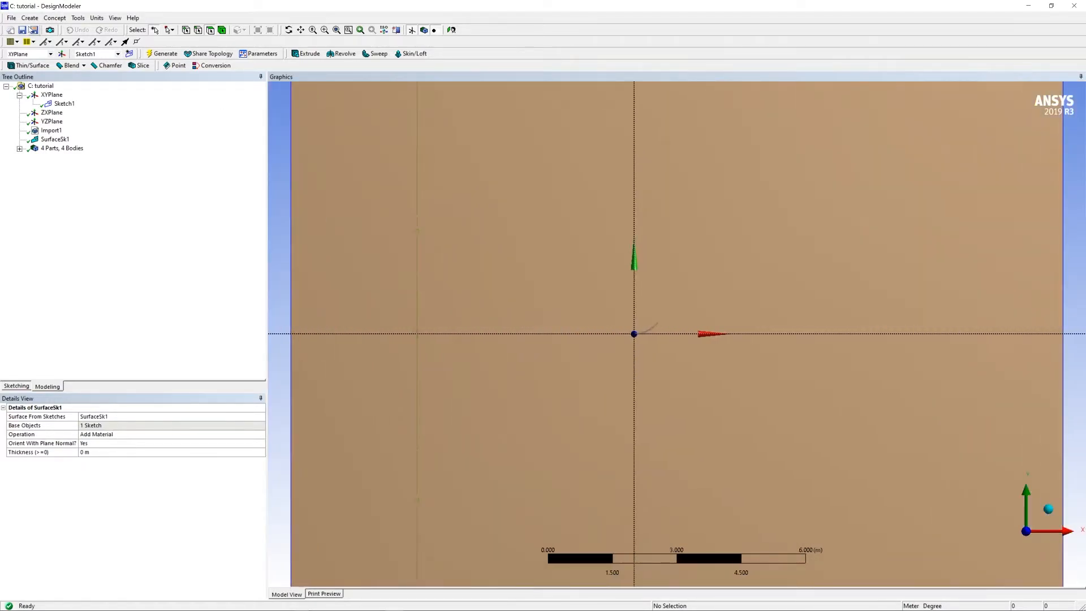
- Start a Boolean with the Subtract operation and assign the rectangular domain surface as its target body
left_click(31, 19)
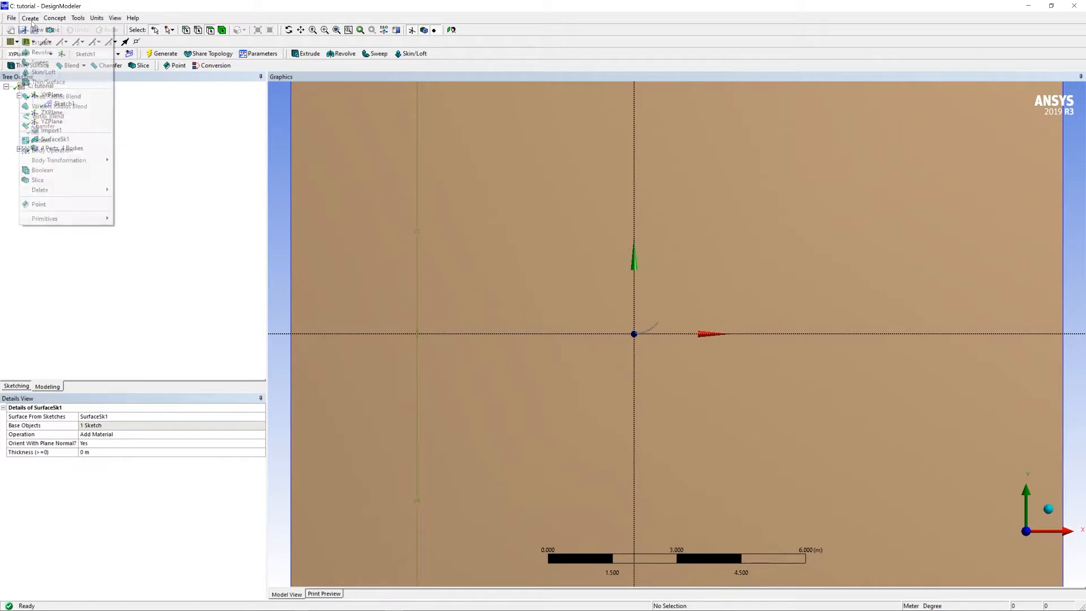
left_click(42, 170)
left_click(54, 427)
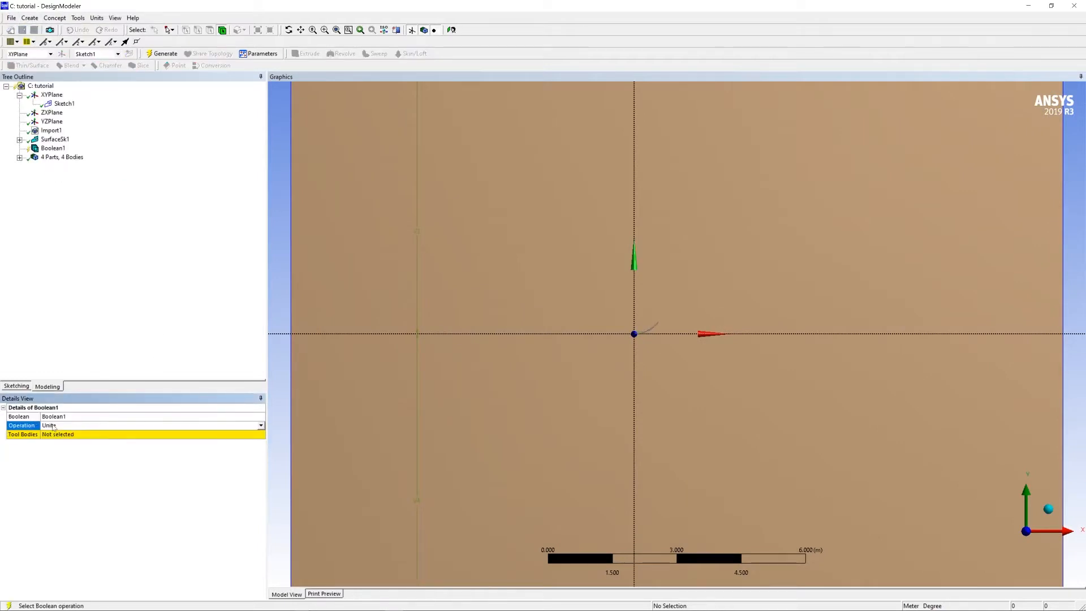
left_click(261, 426)
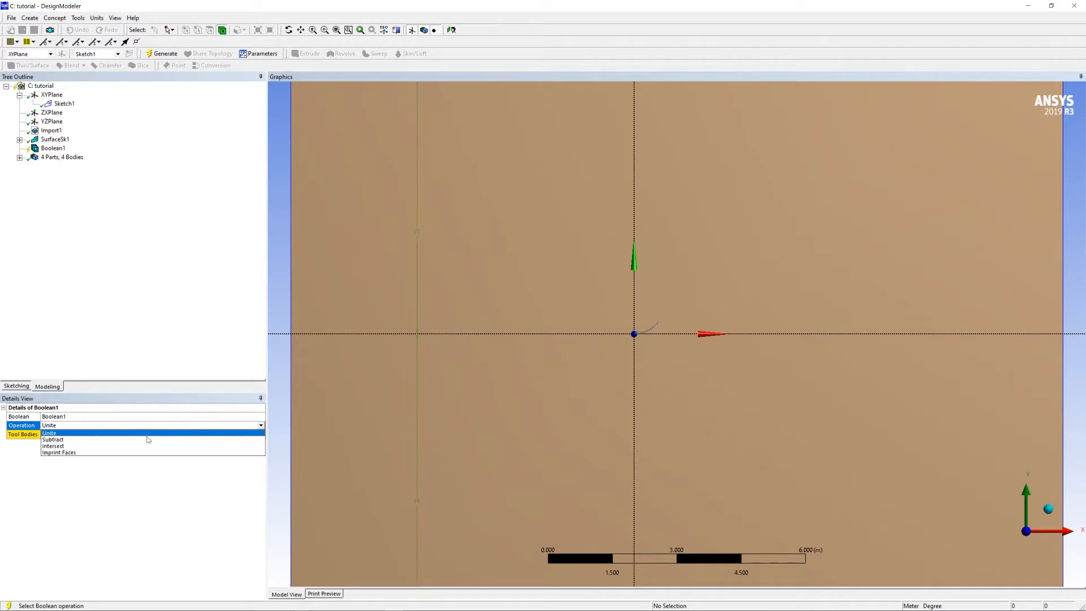
left_click(54, 440)
left_click(93, 435)
scroll(474, 350, "up", 2)
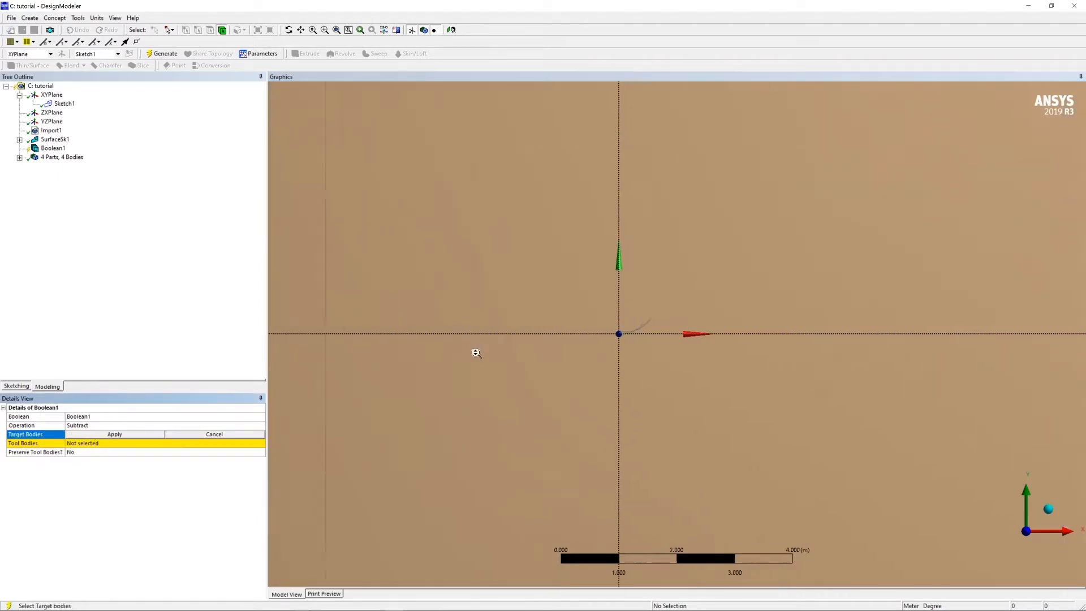
scroll(478, 368, "down", 4)
left_click(523, 236)
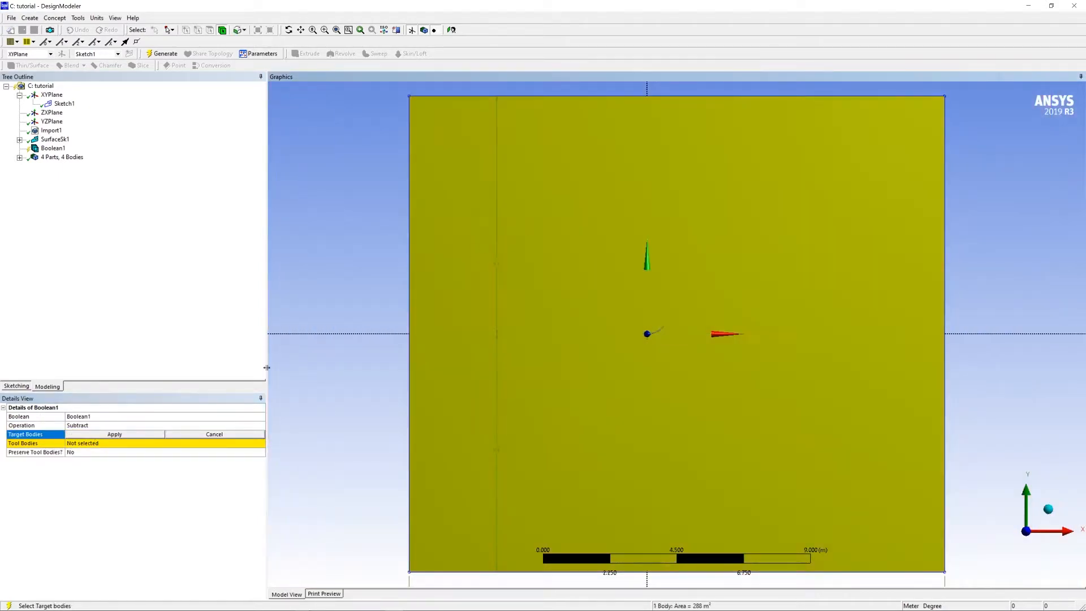
left_click(117, 435)
- Select the main aerofoil at the origin as the first tool body of the subtraction, leaving the domain surface behind it unselected
left_click(110, 444)
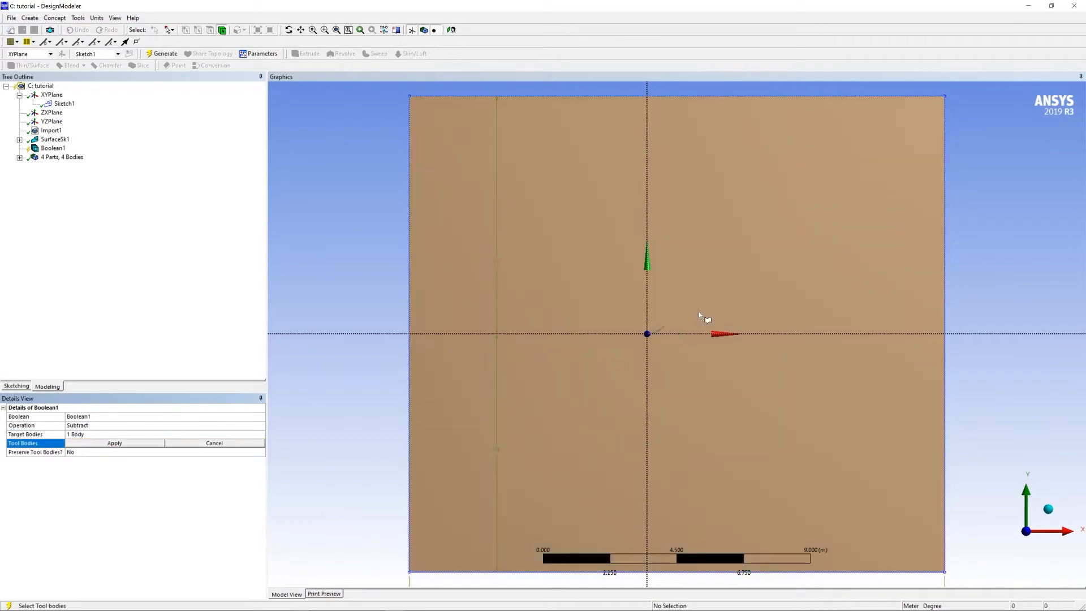
scroll(626, 345, "down", 1)
scroll(628, 342, "up", 1)
scroll(627, 340, "up", 3)
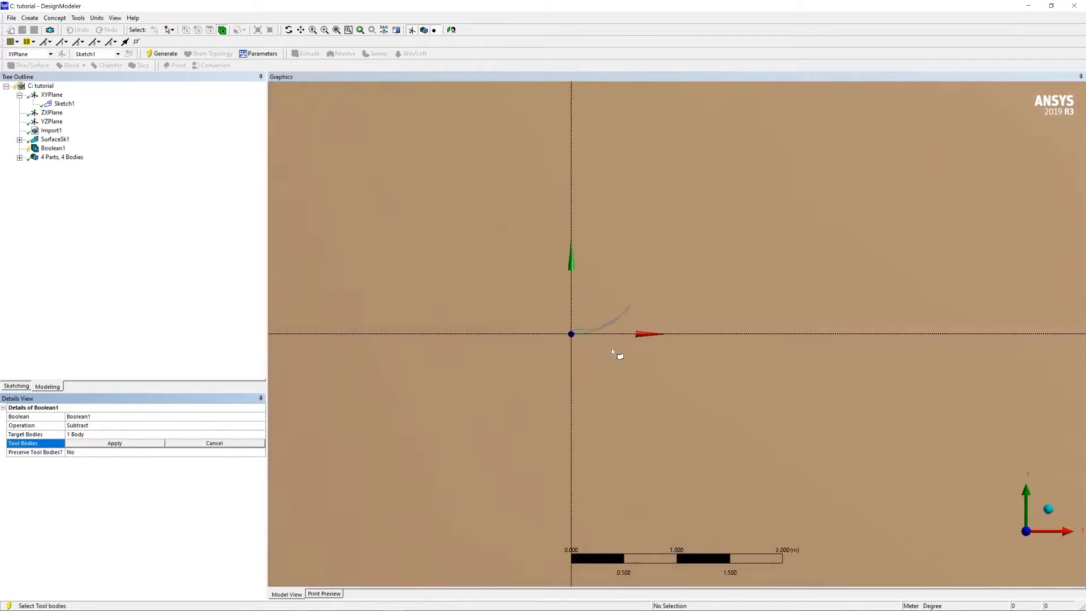
left_click(301, 30)
right_click_drag(433, 216, 698, 378)
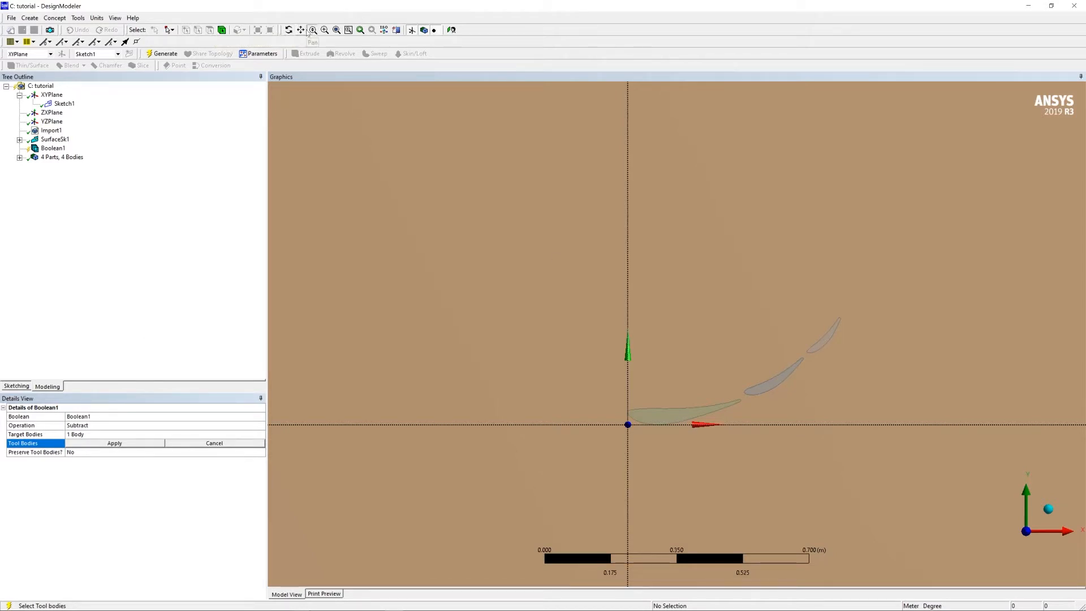
left_click(679, 423)
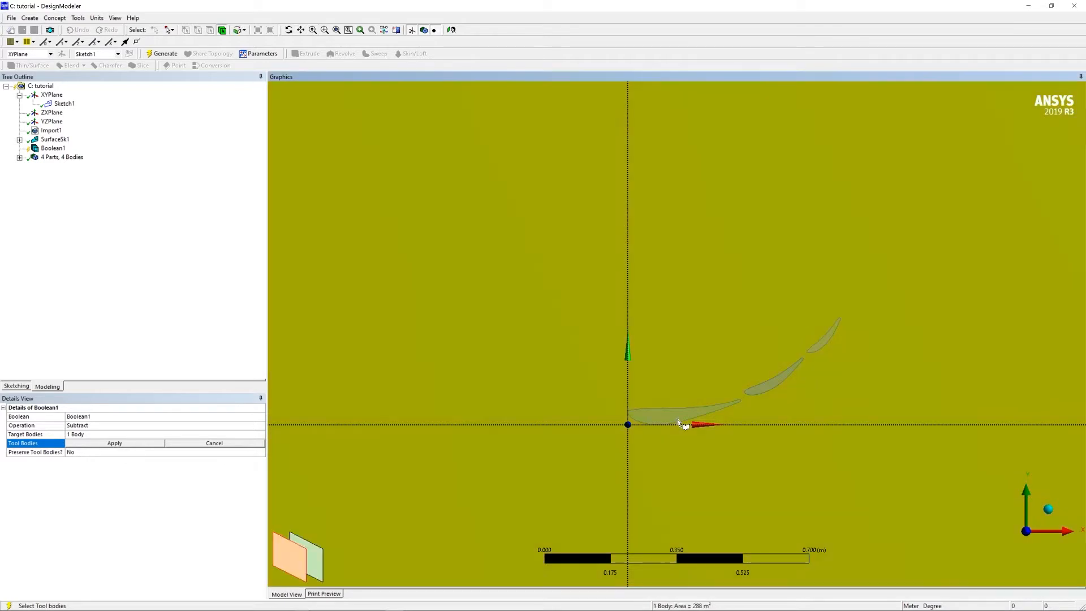
left_click(311, 566, "ctrl")
left_click(284, 563, "ctrl")
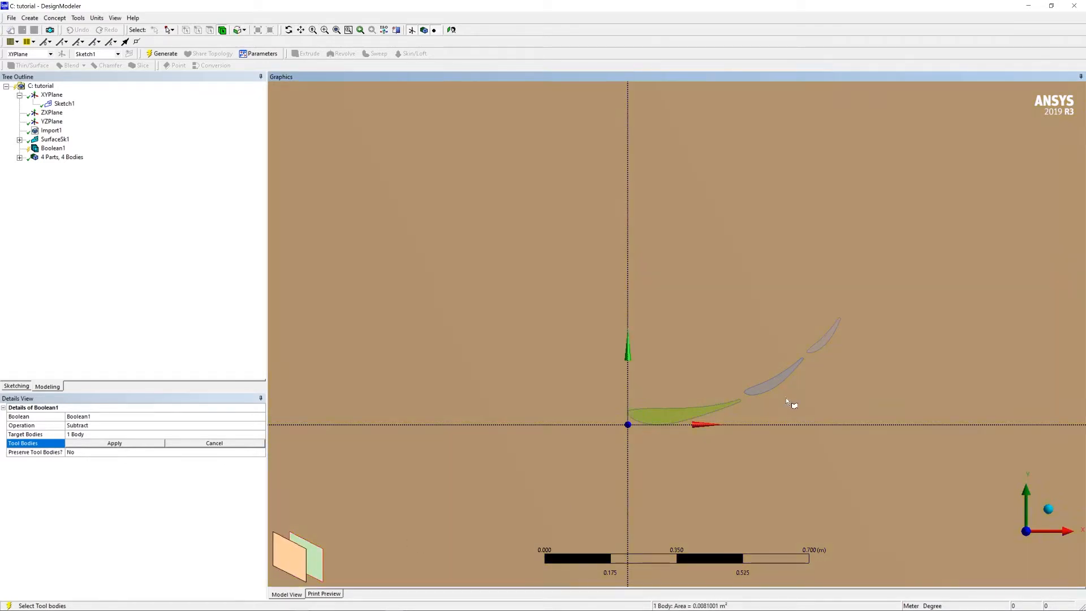
- Add the second and third aerofoils to the tool bodies and generate the subtraction without preserving the tool bodies
left_click(779, 383, "ctrl")
left_click(301, 565, "ctrl")
left_click(315, 547, "ctrl")
left_click(825, 354, "ctrl")
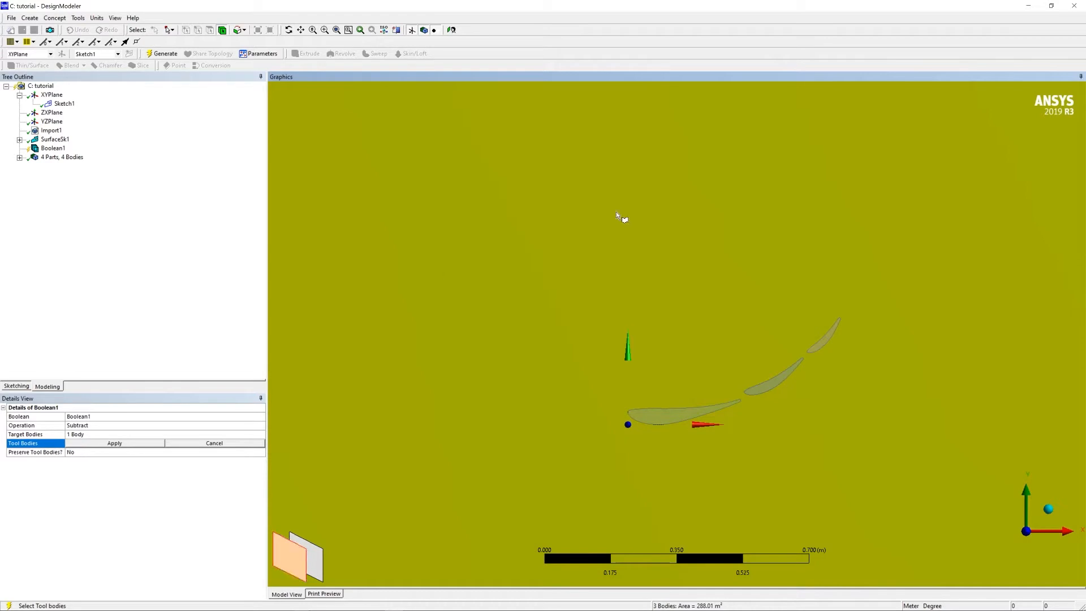
left_click(284, 556, "ctrl")
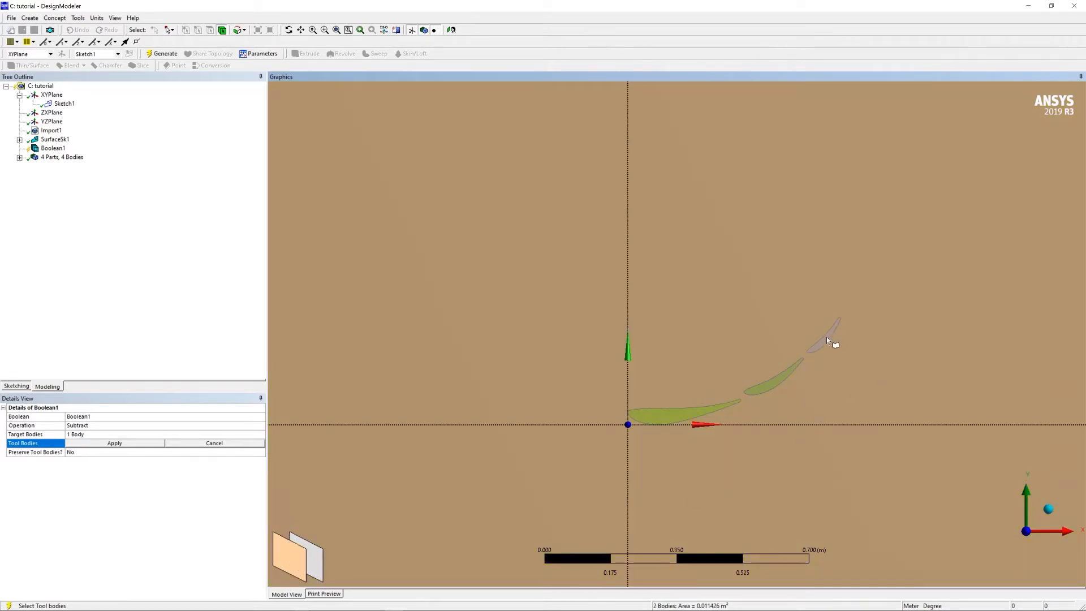
left_click(318, 558, "ctrl")
left_click(115, 444)
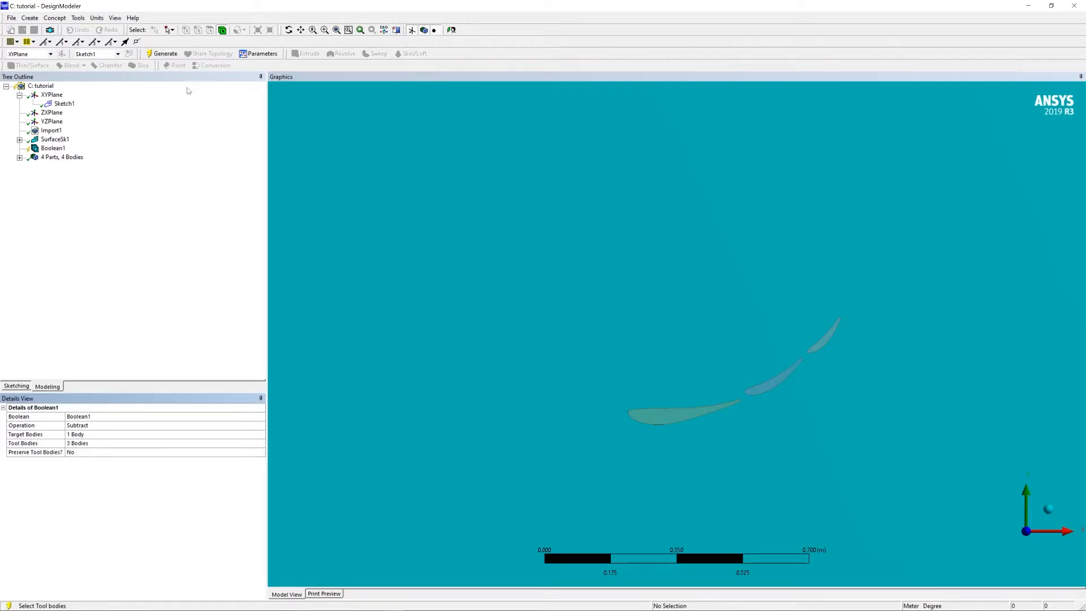
left_click(169, 53)
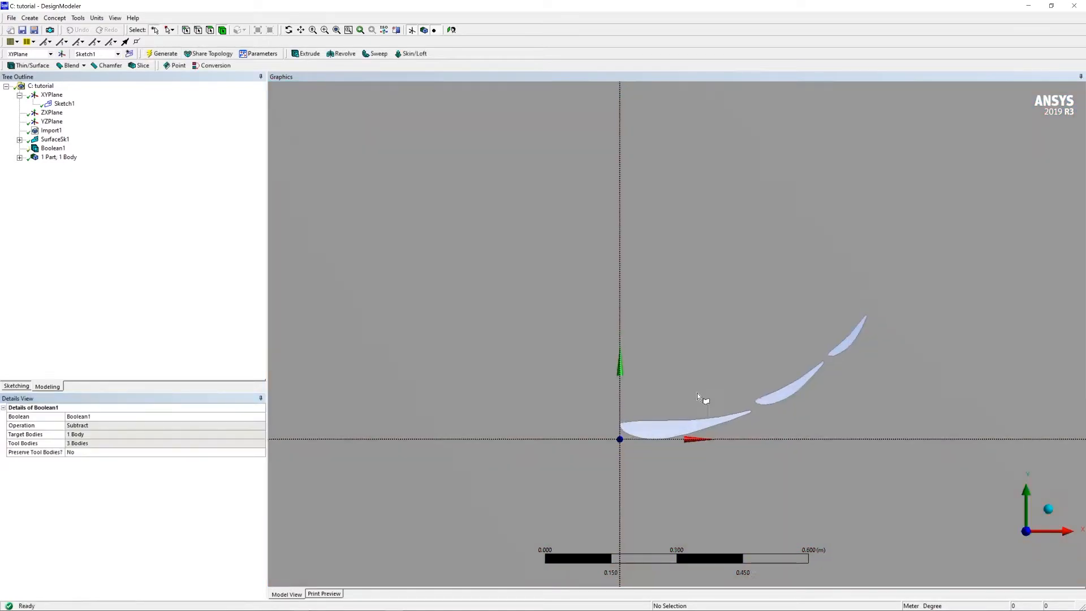
- Examine the aerofoil cut-outs up close and the overall extent of the domain around them
scroll(781, 416, "down", 8)
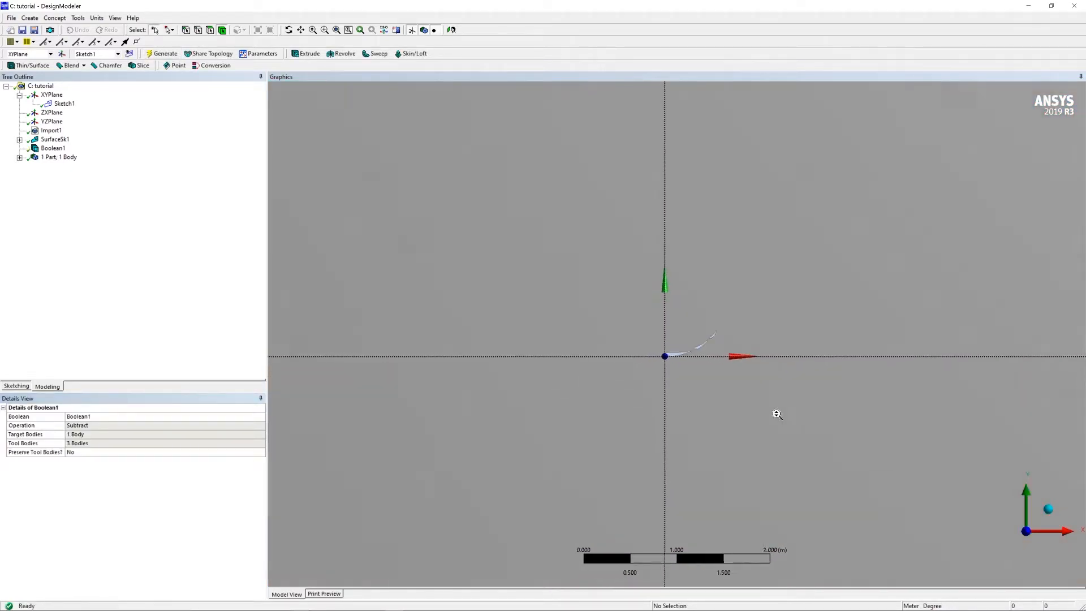
scroll(691, 362, "up", 6)
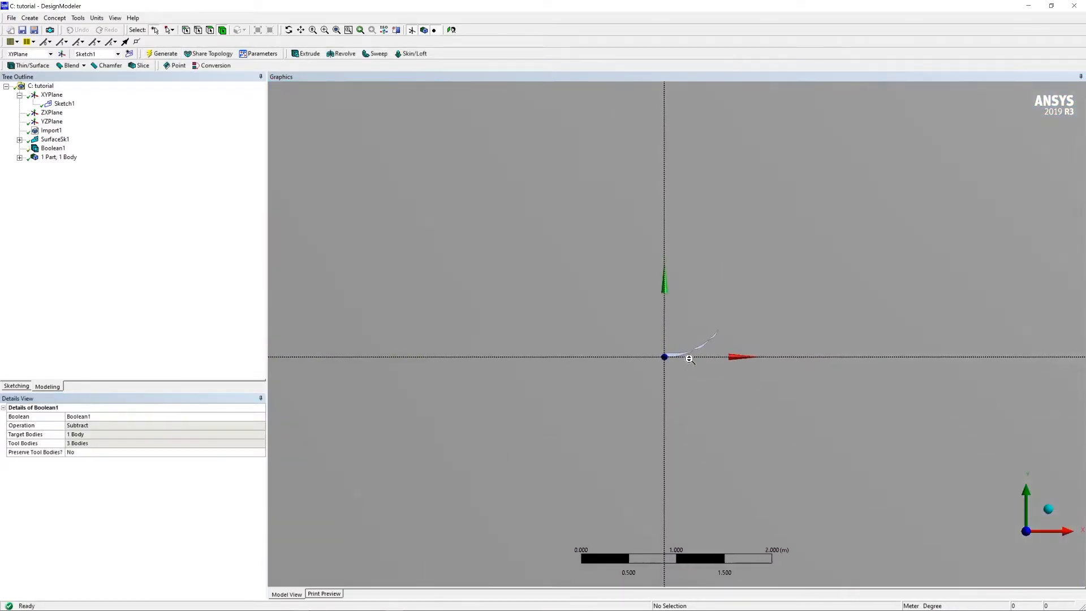
scroll(696, 374, "up", 5)
scroll(757, 418, "down", 5)
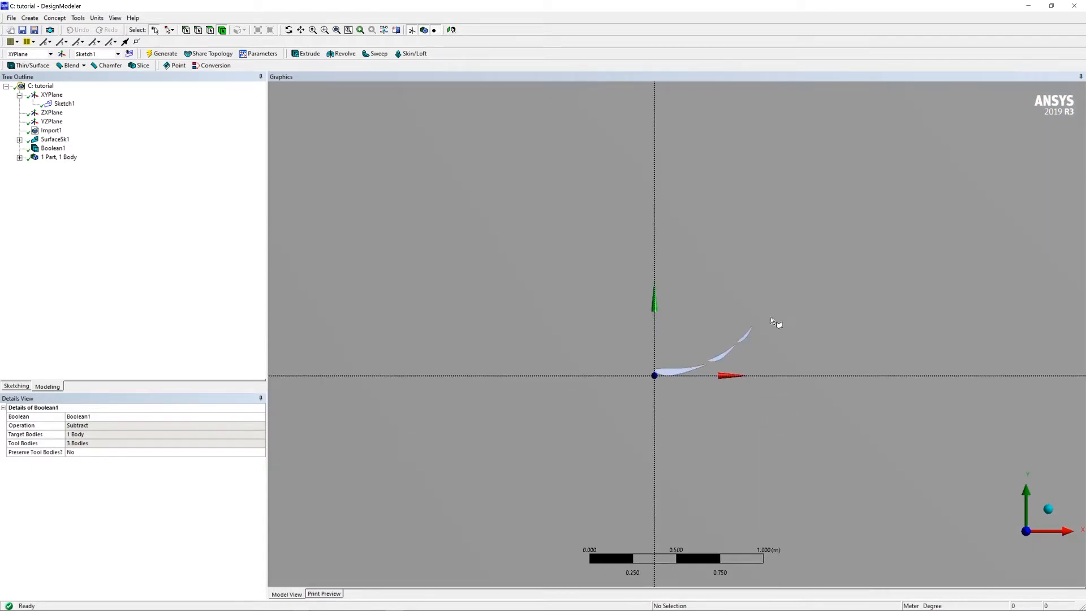
scroll(772, 321, "down", 6)
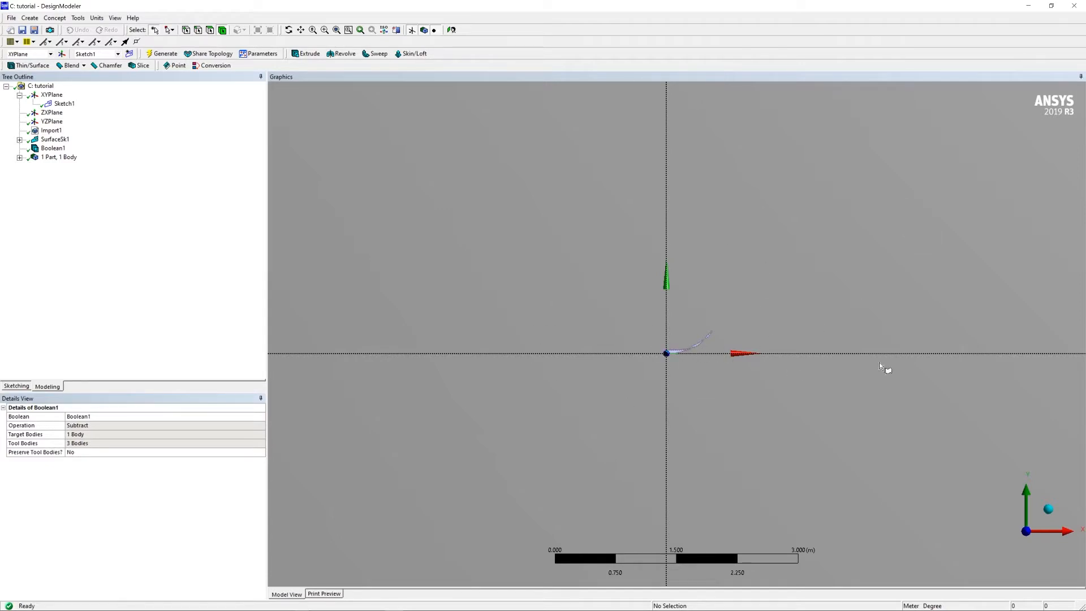
scroll(778, 374, "up", 5)
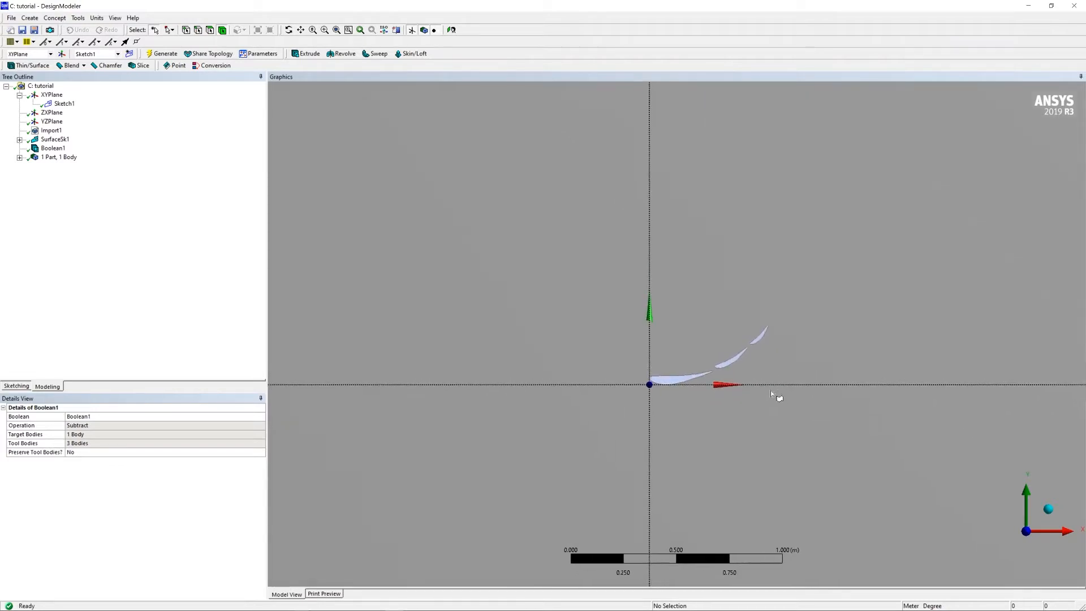
scroll(769, 389, "down", 8)
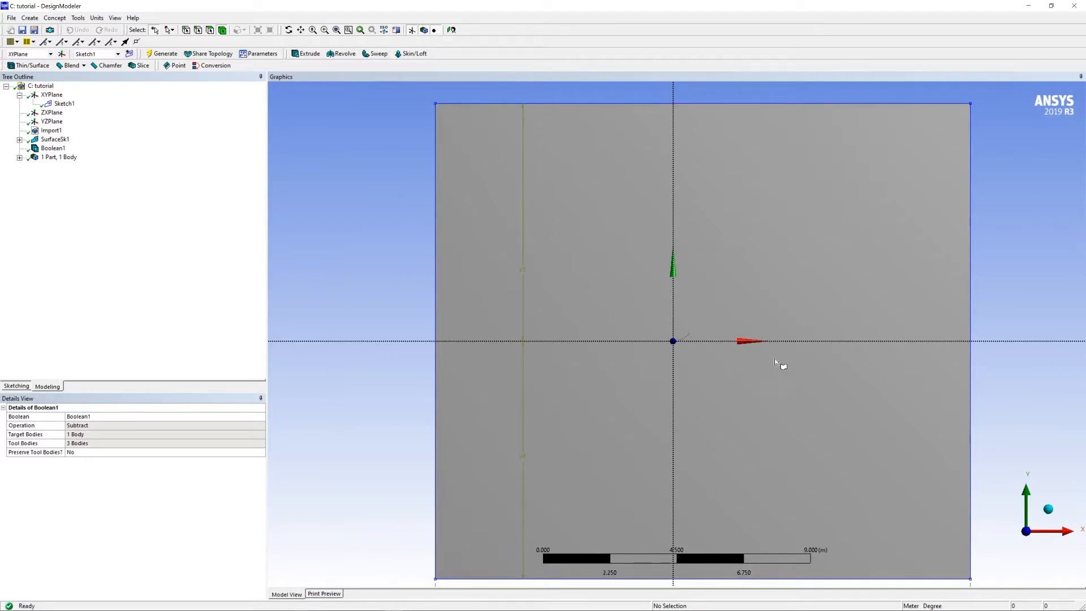
- Create a new sketch on the XY plane, with the three aerofoil cut-outs in close view
scroll(679, 346, "down", 1)
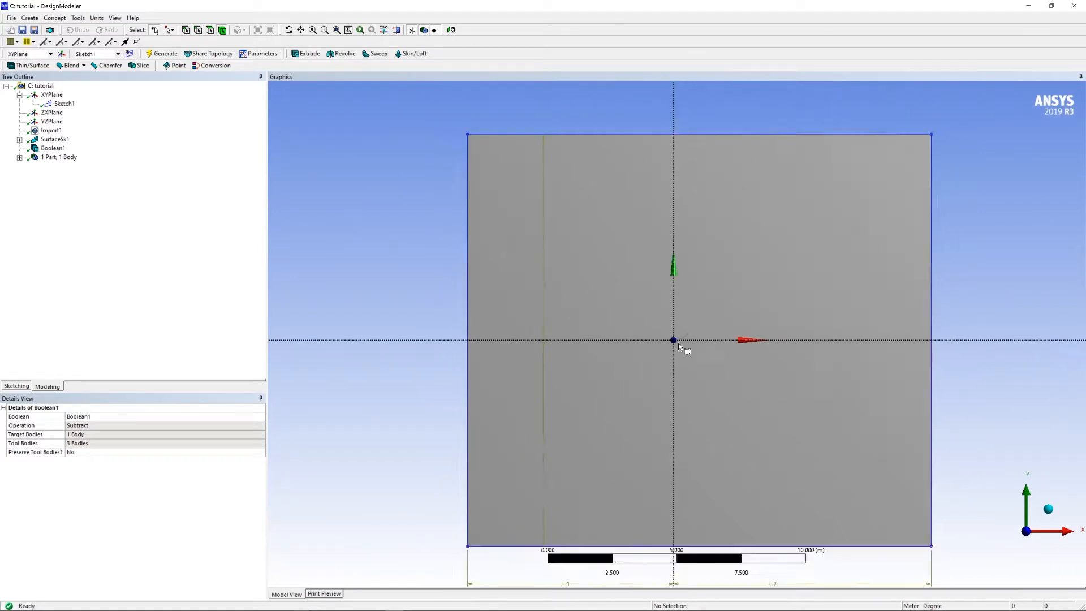
scroll(682, 351, "up", 10)
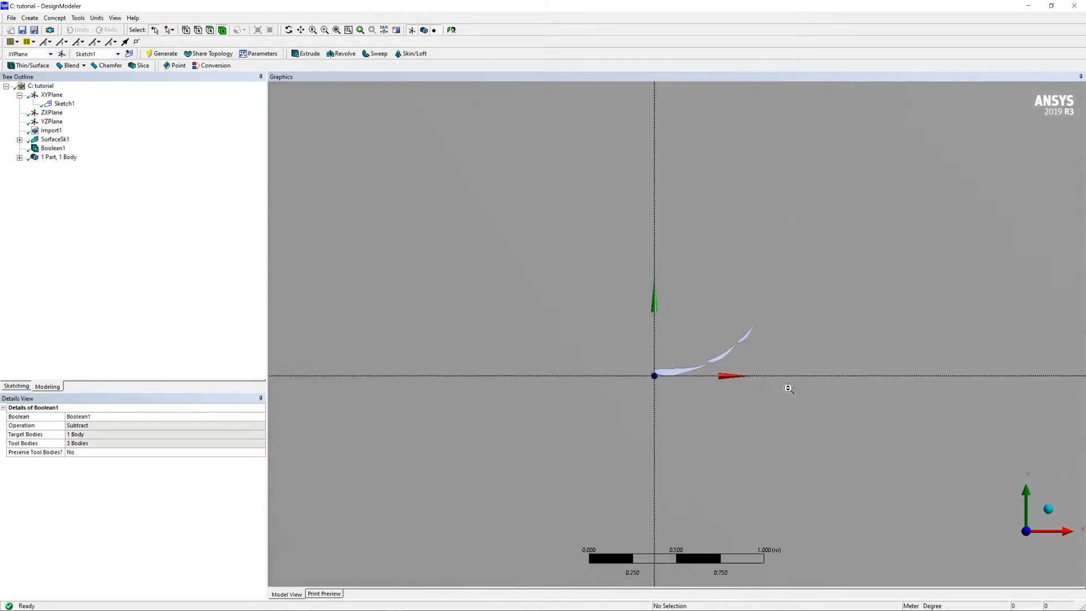
scroll(788, 388, "up", 2)
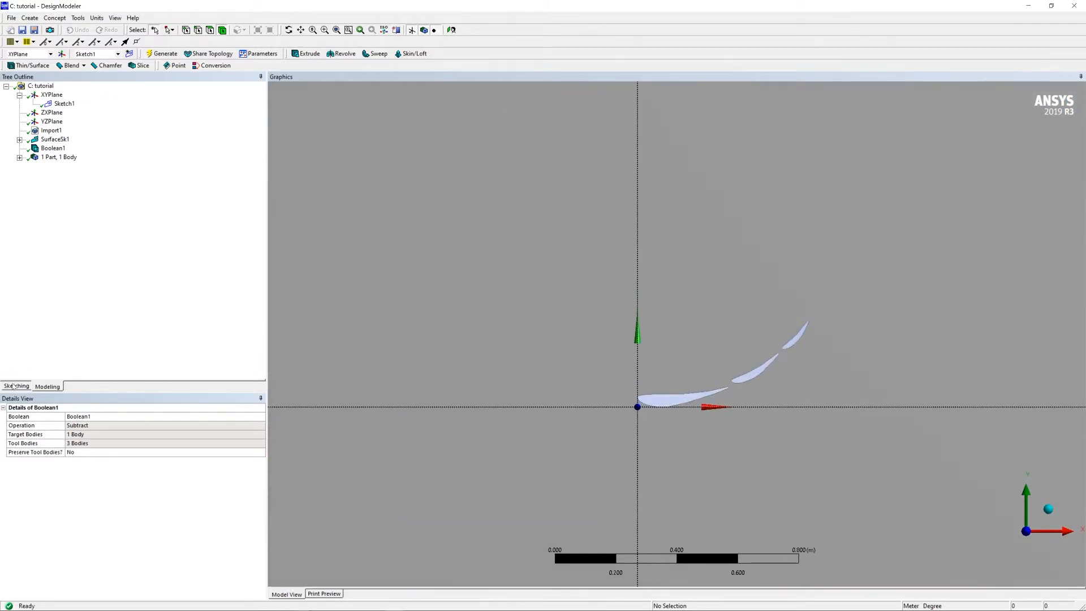
left_click(15, 386)
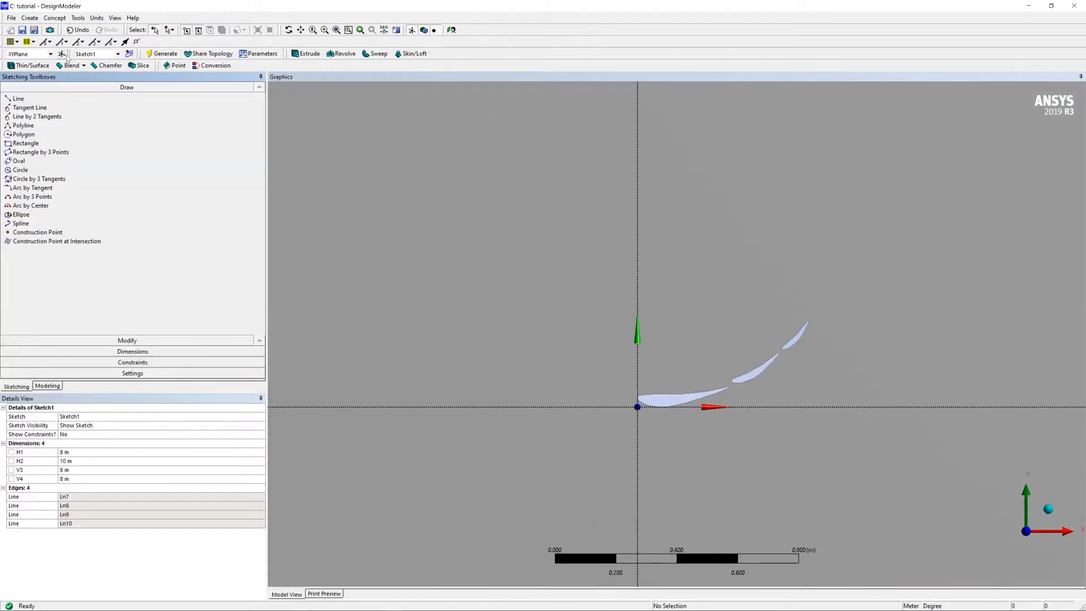
left_click(129, 54)
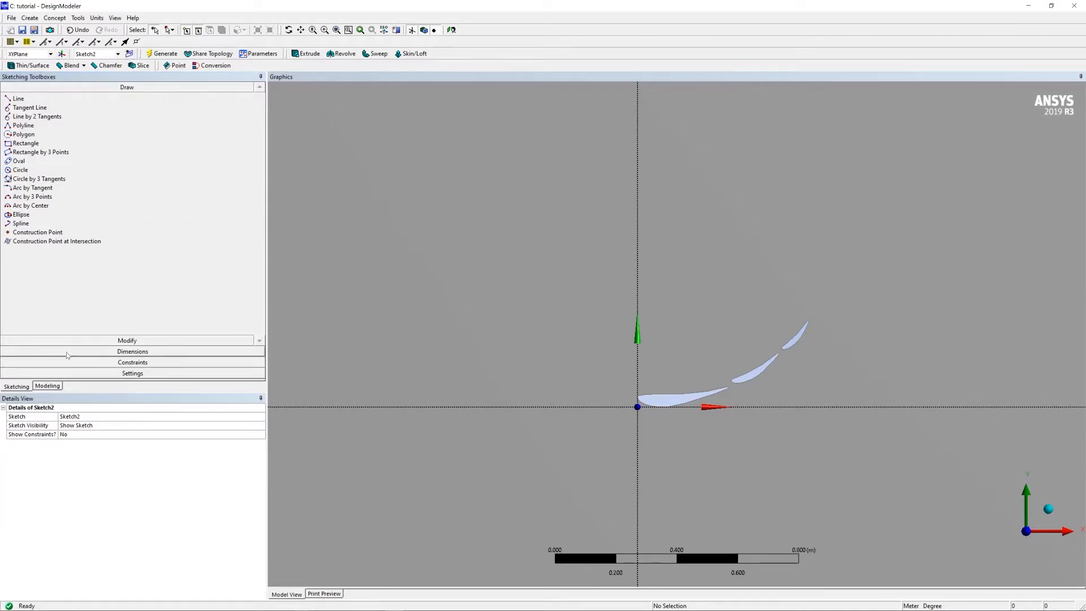
- Sketch a rectangle about 2.29 m wide and 1.27 m high around the three aerofoils, extending further downstream than upstream
left_click(22, 145)
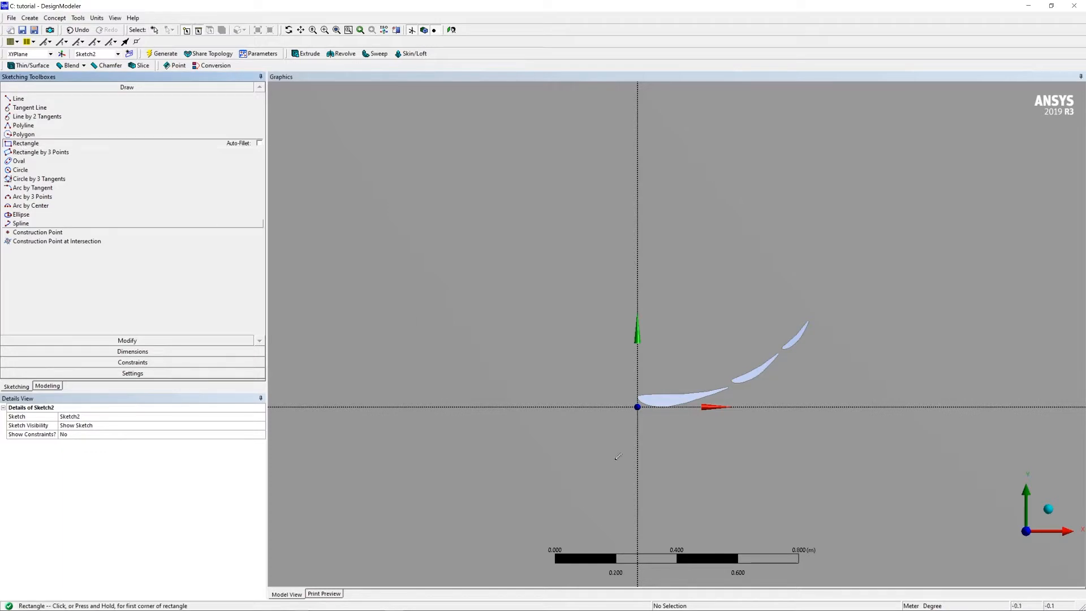
scroll(676, 452, "down", 3)
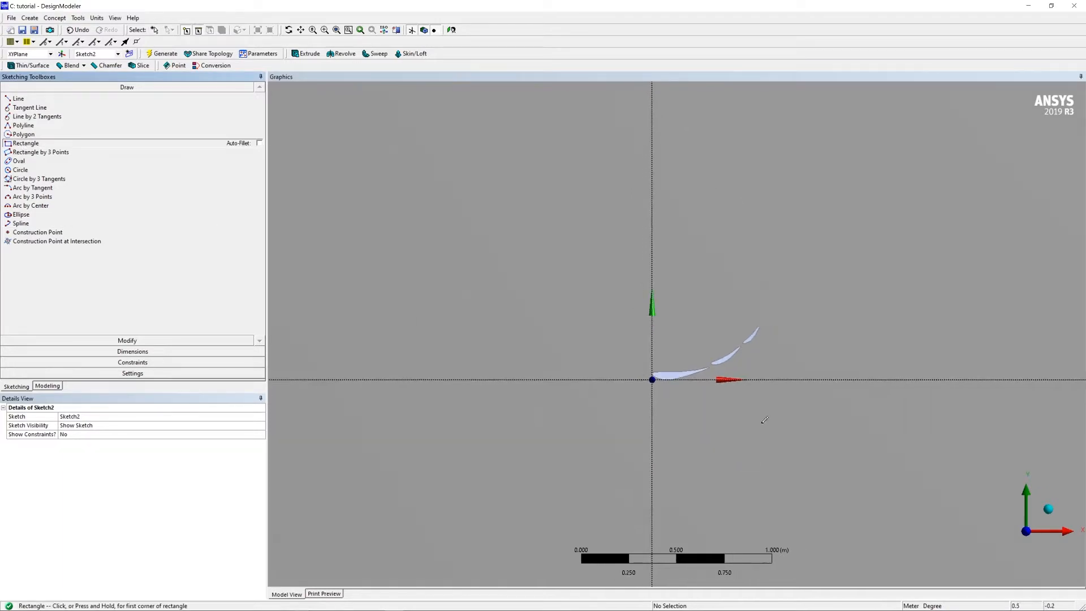
left_click(524, 414)
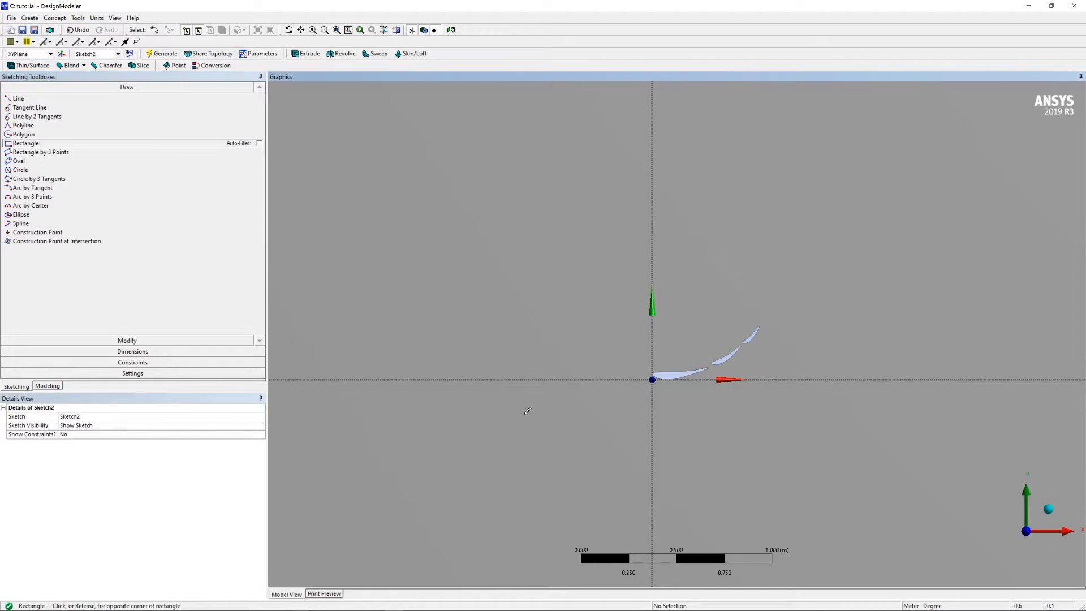
left_click(964, 168)
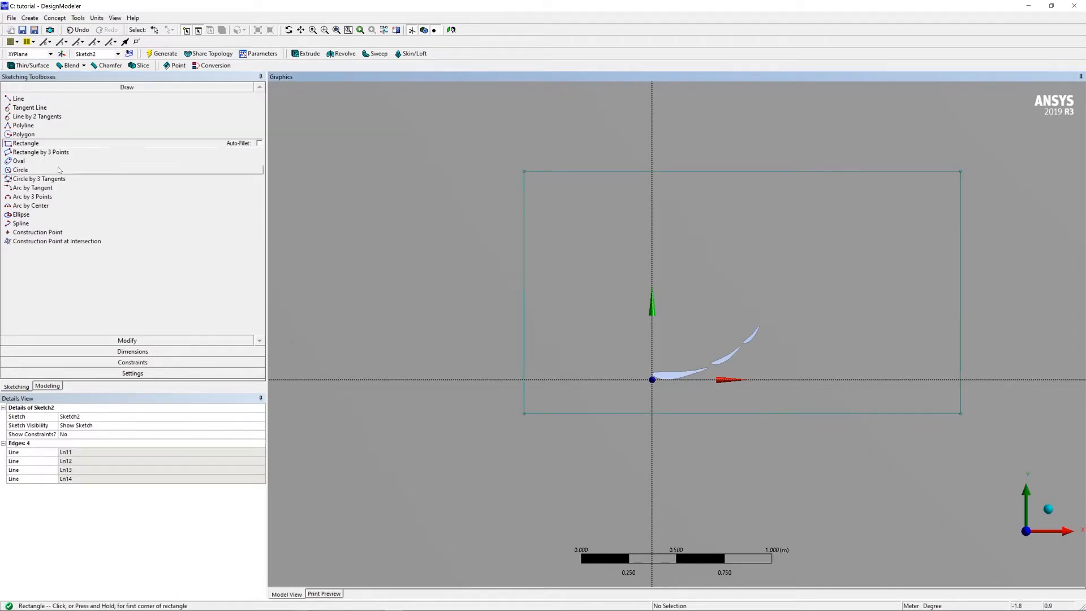
- Add a horizontal dimension between the vertical axis and the rectangle's upstream edge, placed below the rectangle
left_click(76, 352)
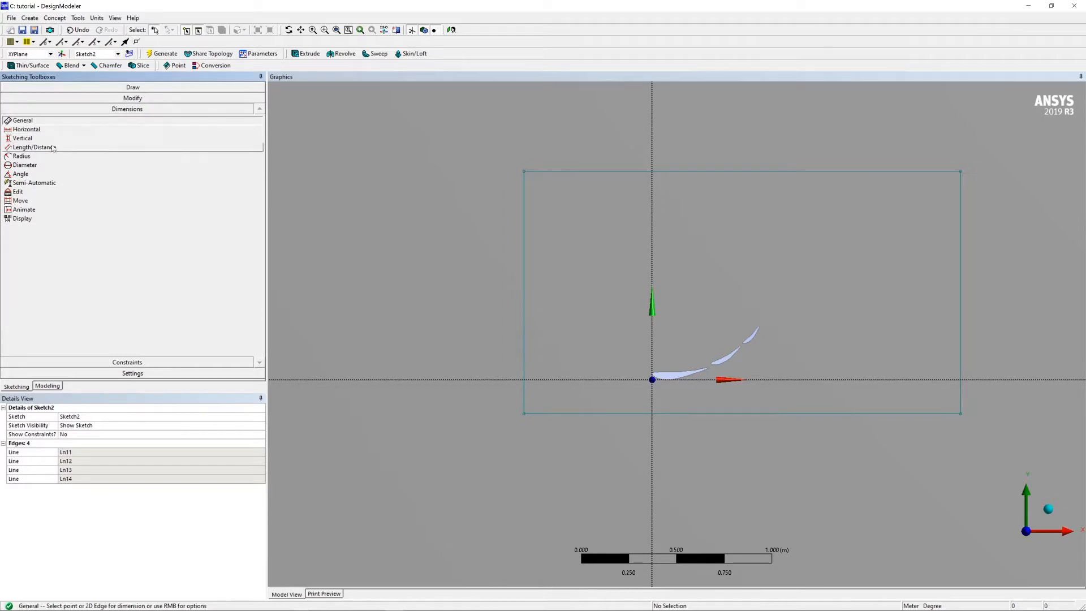
left_click(45, 130)
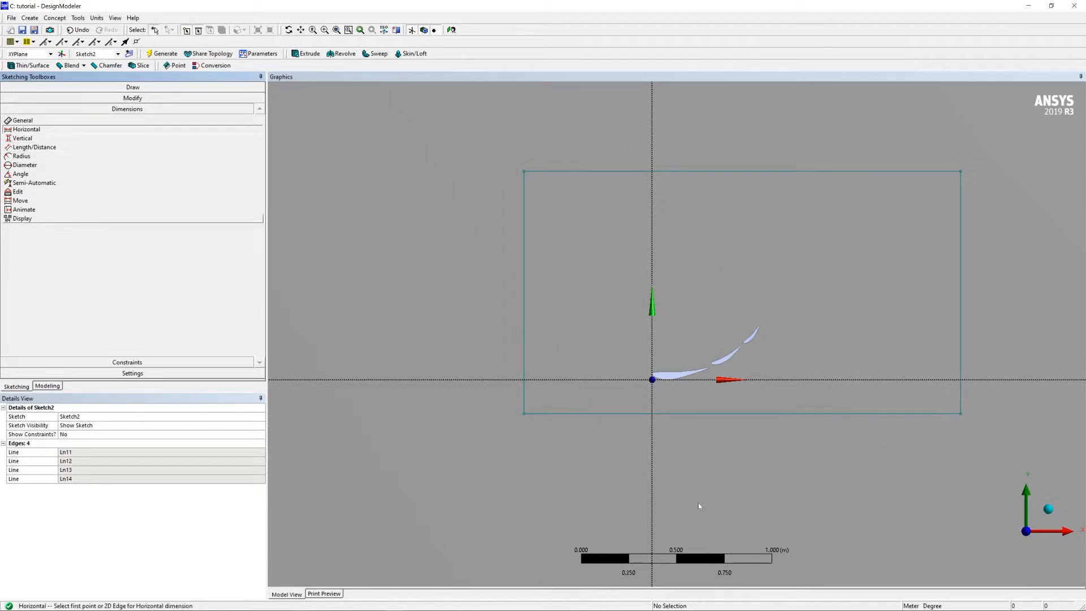
left_click(652, 405)
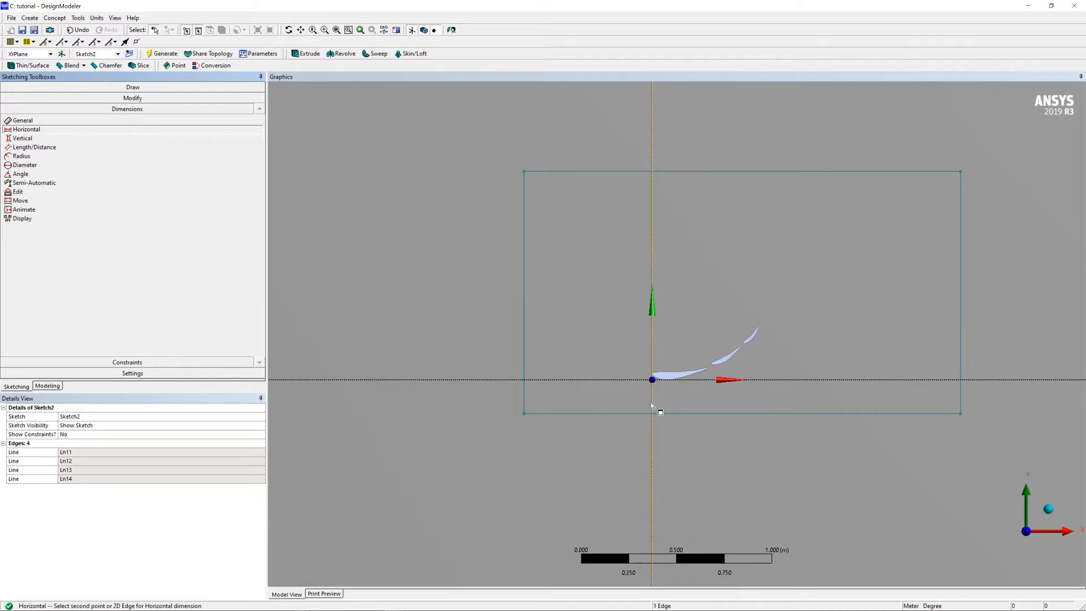
left_click(523, 399)
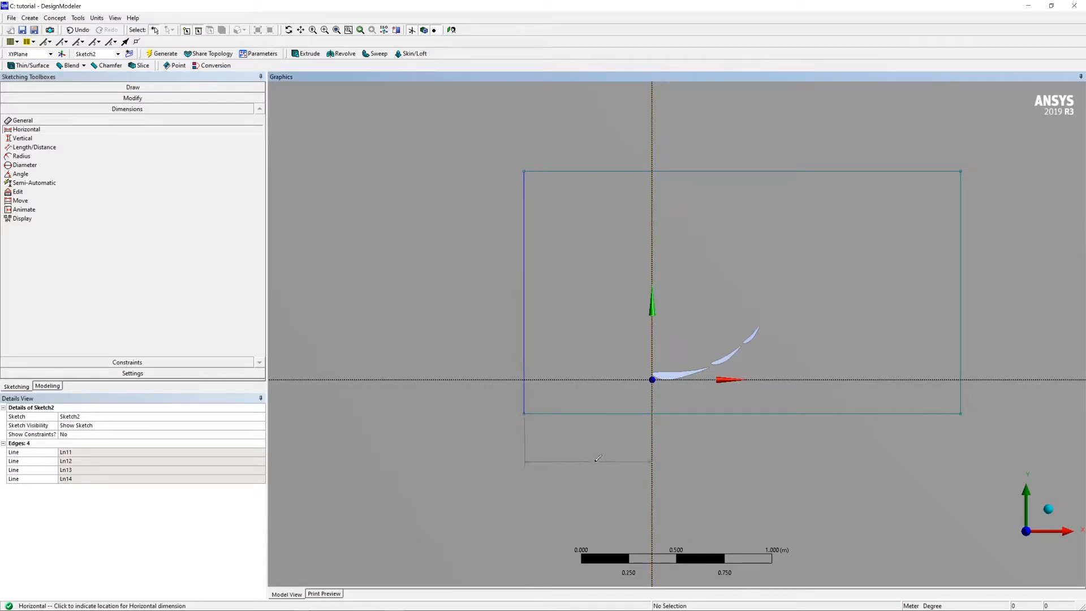
left_click(592, 461)
- Add a horizontal dimension between the vertical axis and the rectangle's downstream edge, in line with the upstream dimension
scroll(650, 434, "up", 3)
scroll(650, 439, "down", 4)
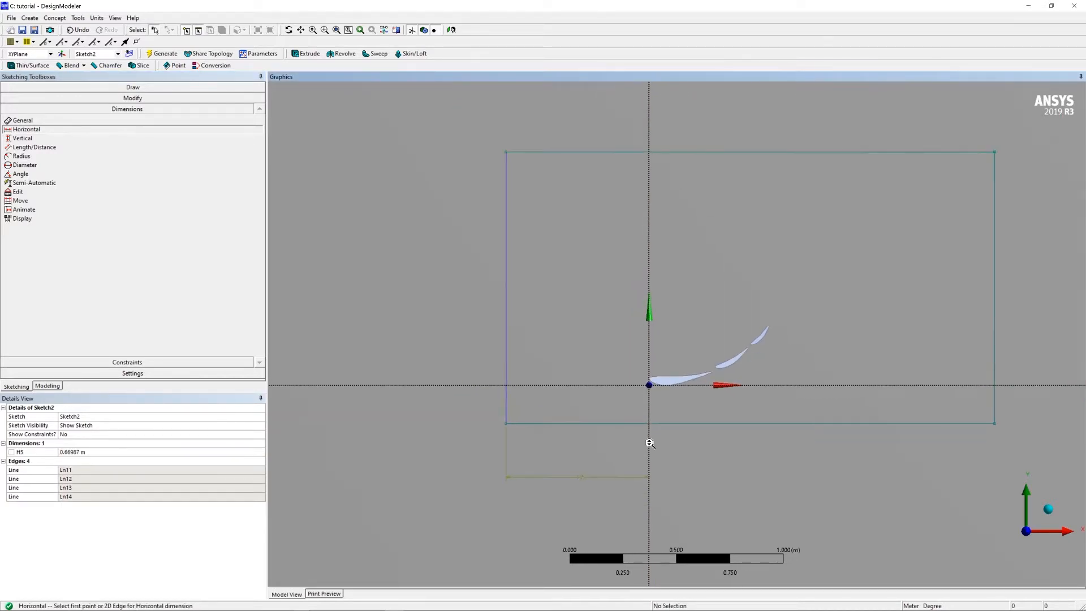
scroll(719, 374, "down", 1)
scroll(691, 416, "up", 2)
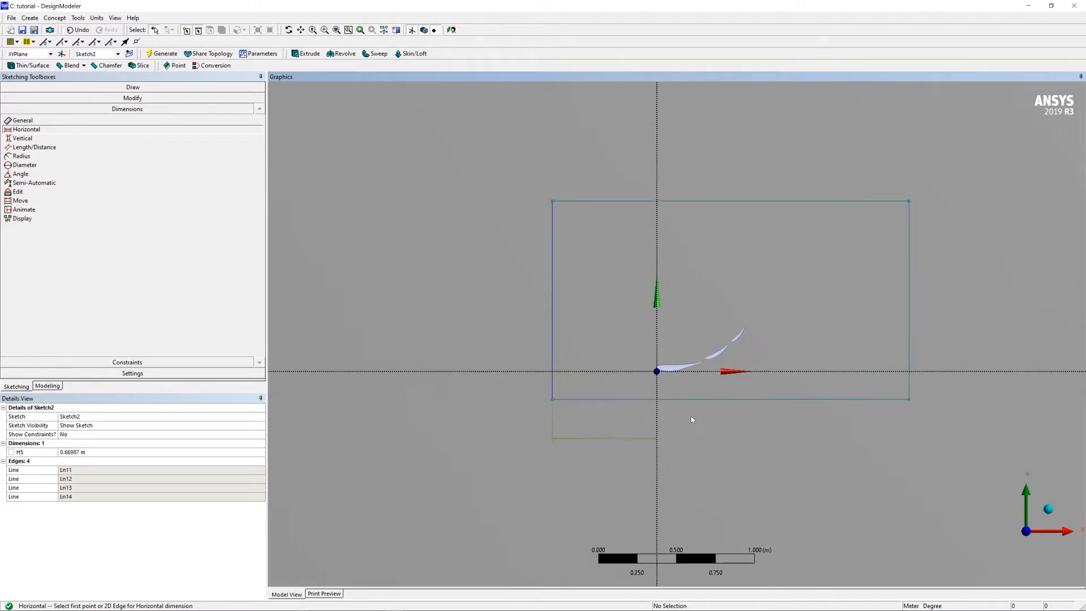
scroll(643, 477, "down", 1)
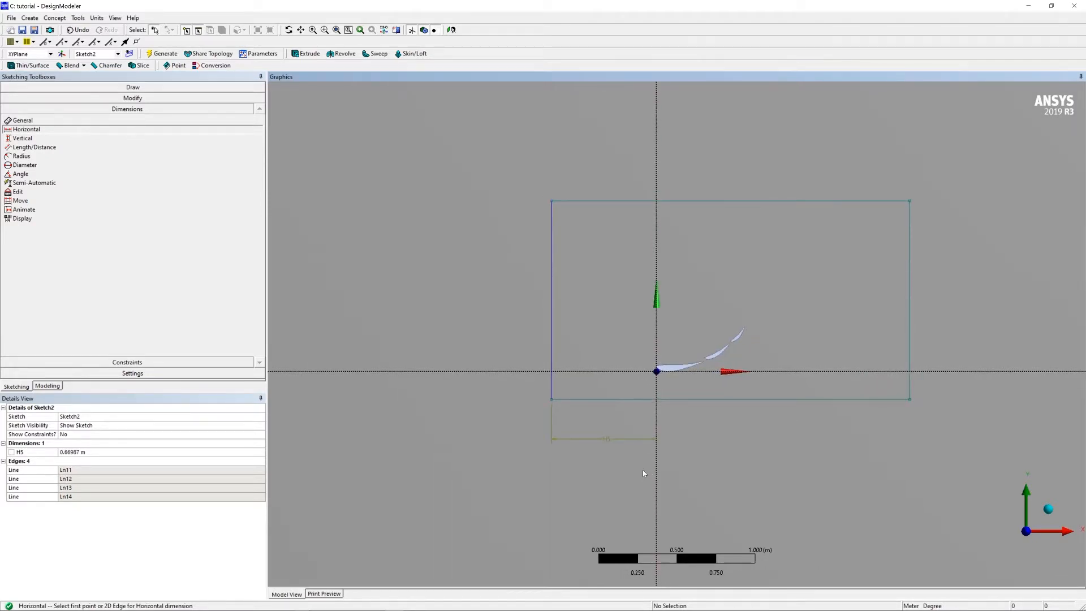
scroll(643, 433, "down", 1)
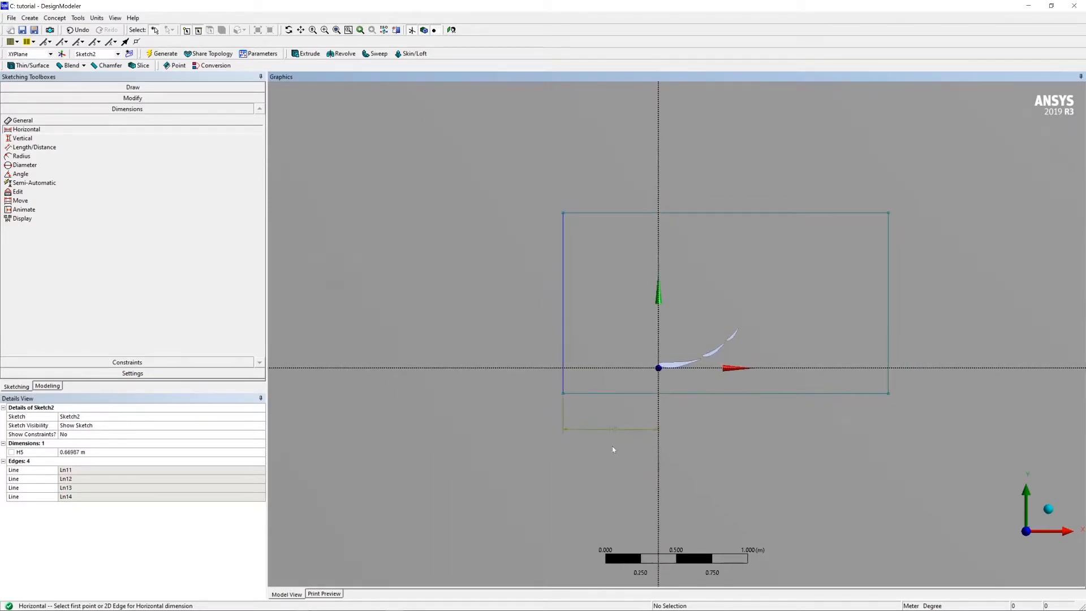
scroll(638, 440, "down", 1)
scroll(638, 440, "up", 2)
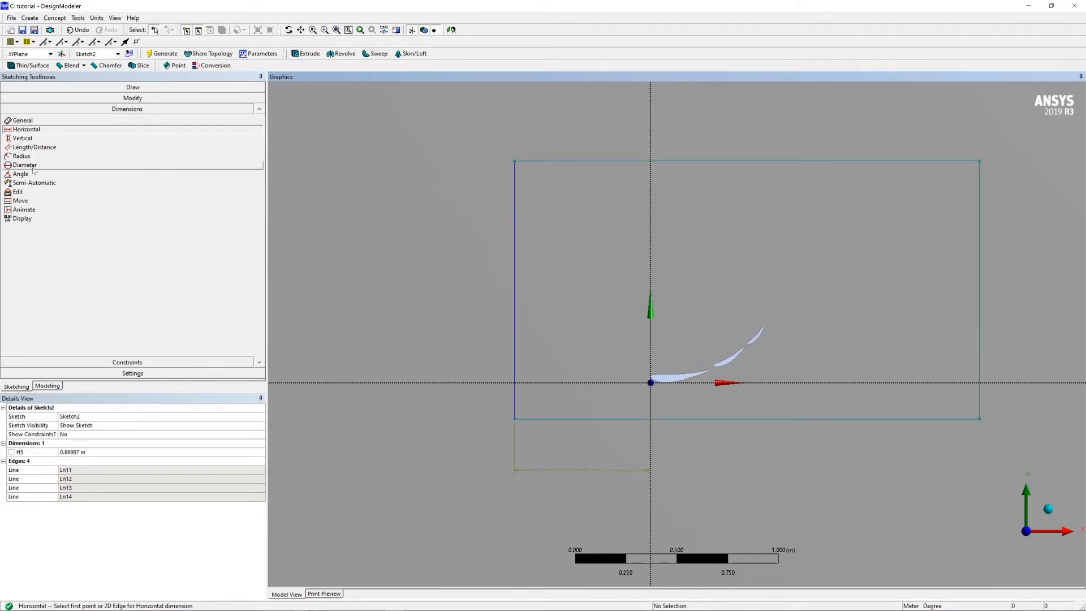
left_click(650, 431)
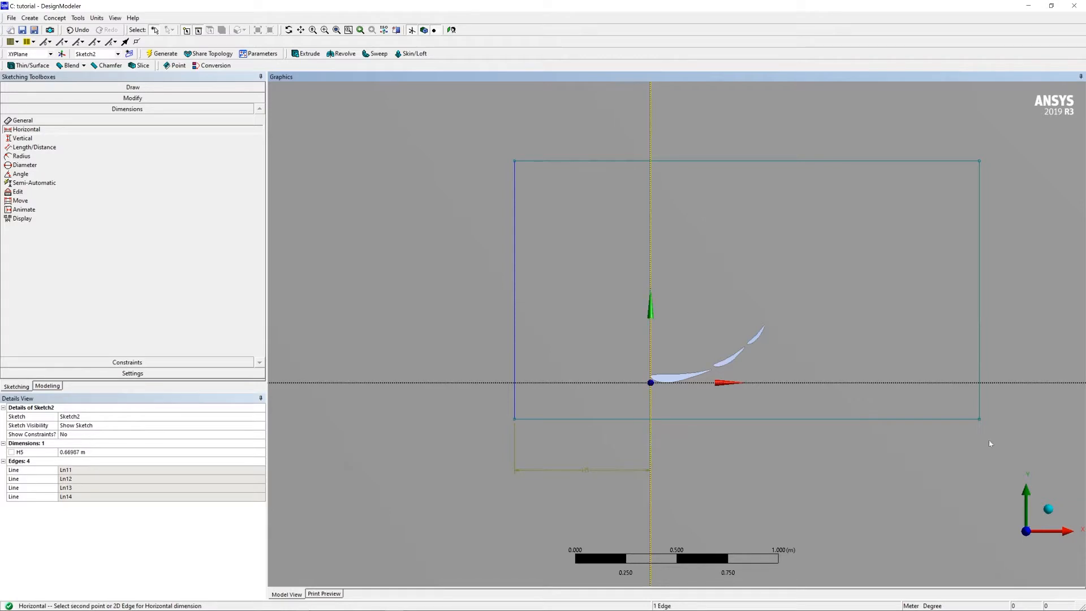
left_click(982, 366)
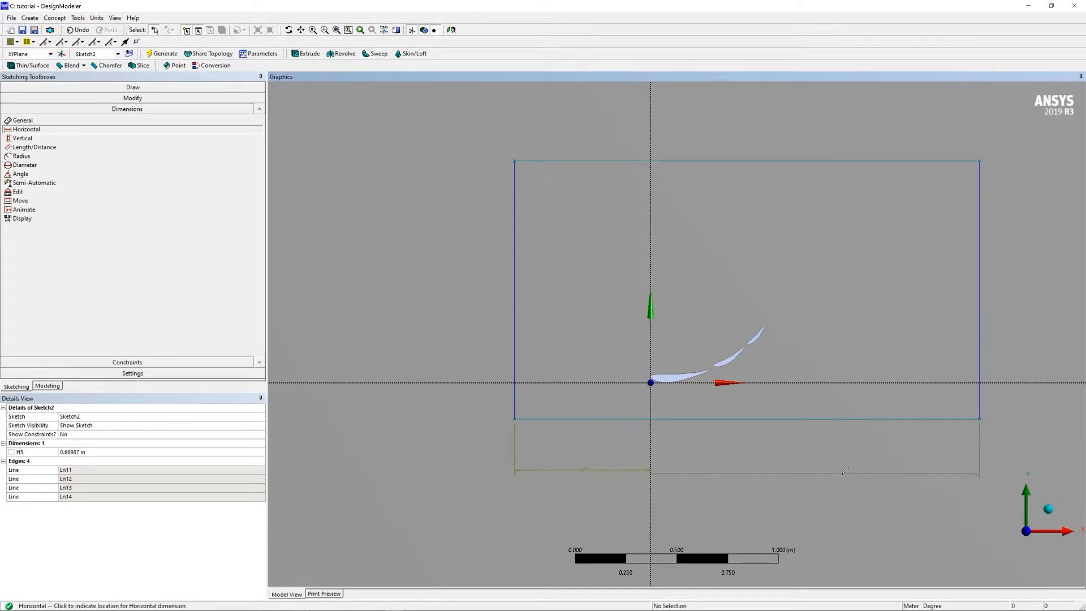
left_click(845, 469)
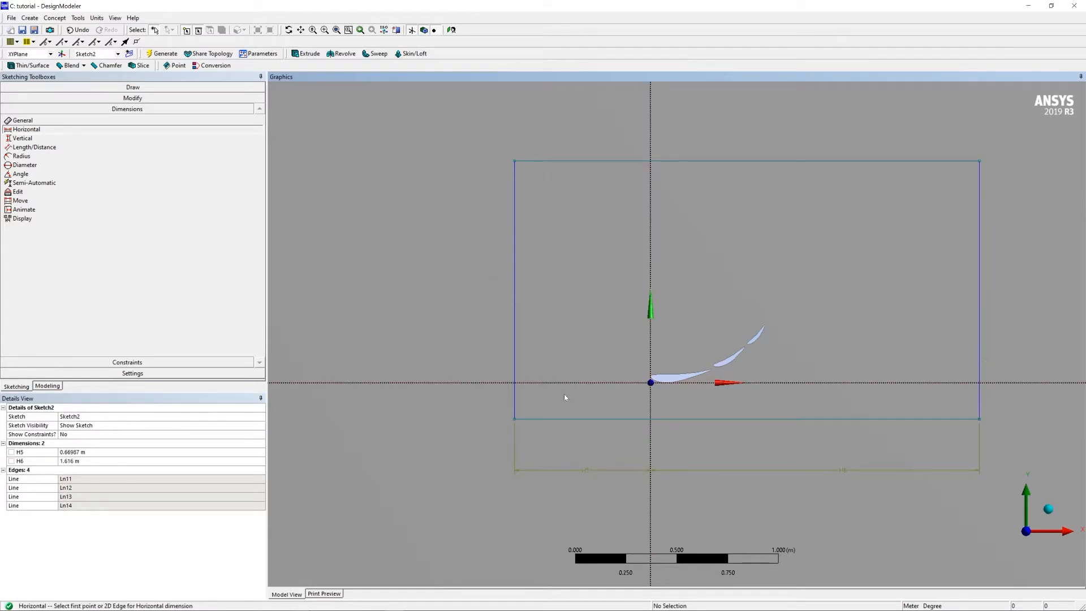
- Add vertical dimensions from the horizontal axis to the rectangle's lower and upper edges, aligned upstream of the aerofoils
left_click(54, 139)
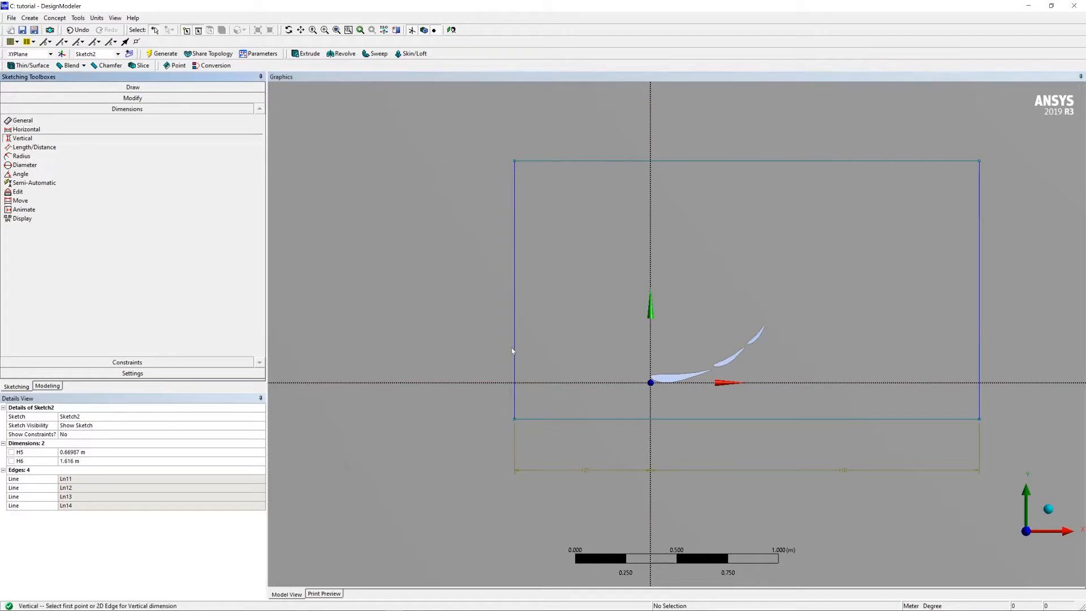
left_click(587, 419)
left_click(598, 385)
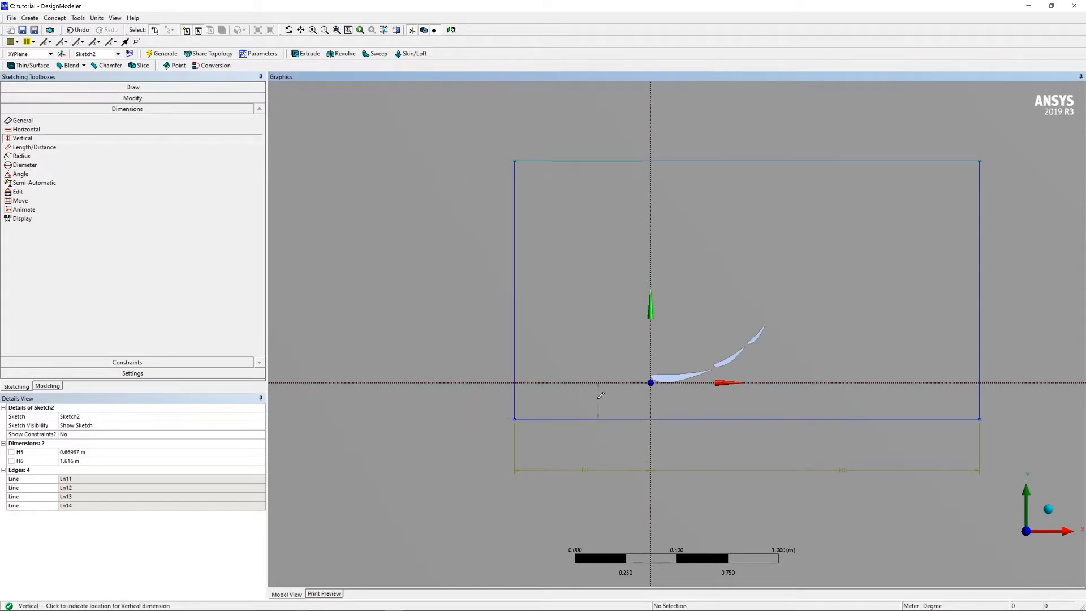
left_click(600, 396)
left_click(591, 384)
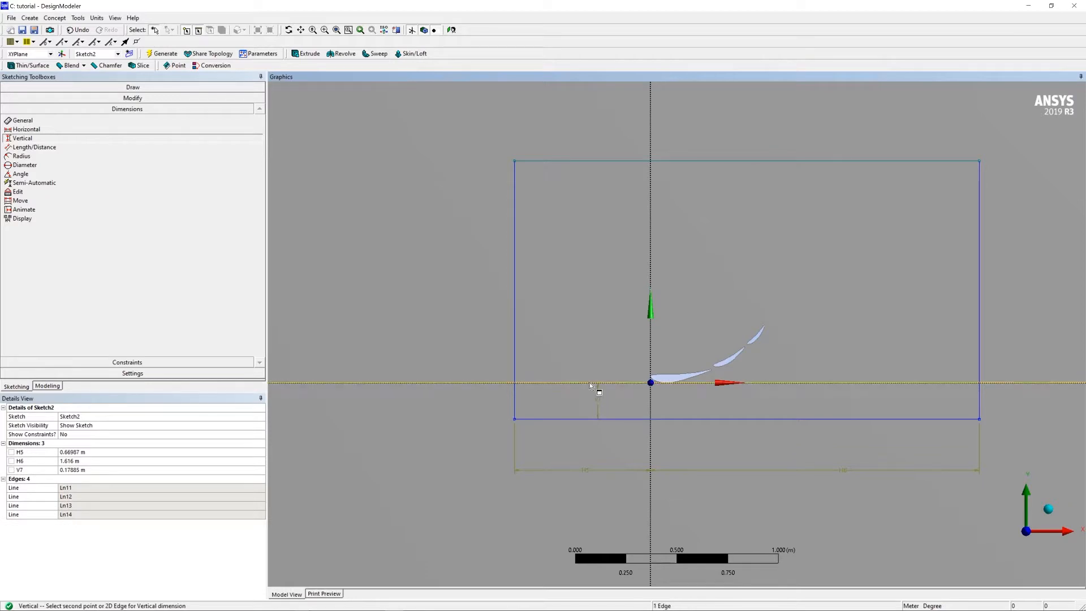
left_click(587, 171)
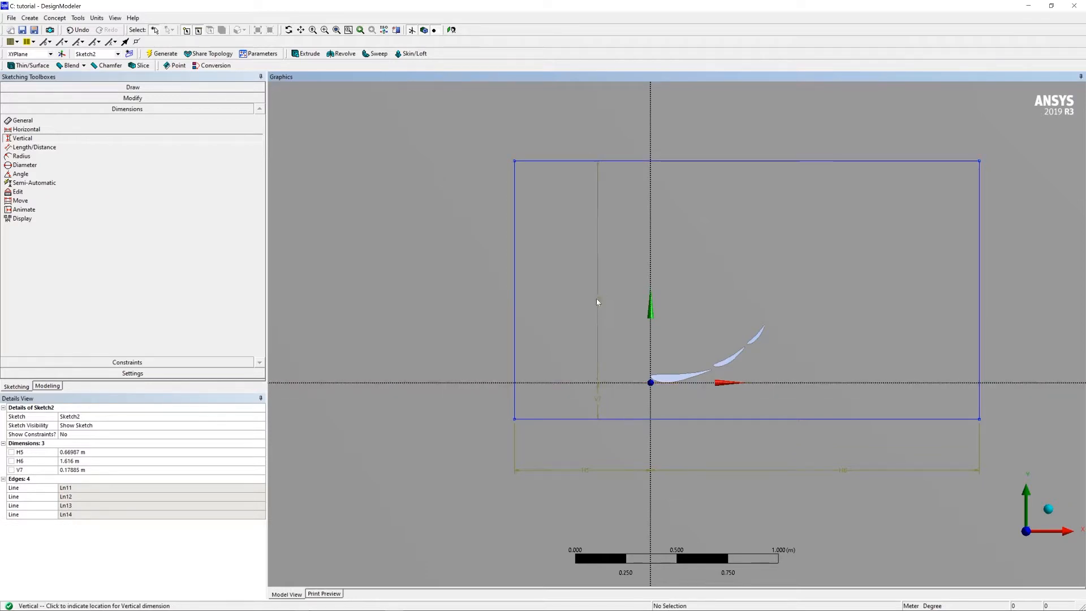
left_click(597, 302)
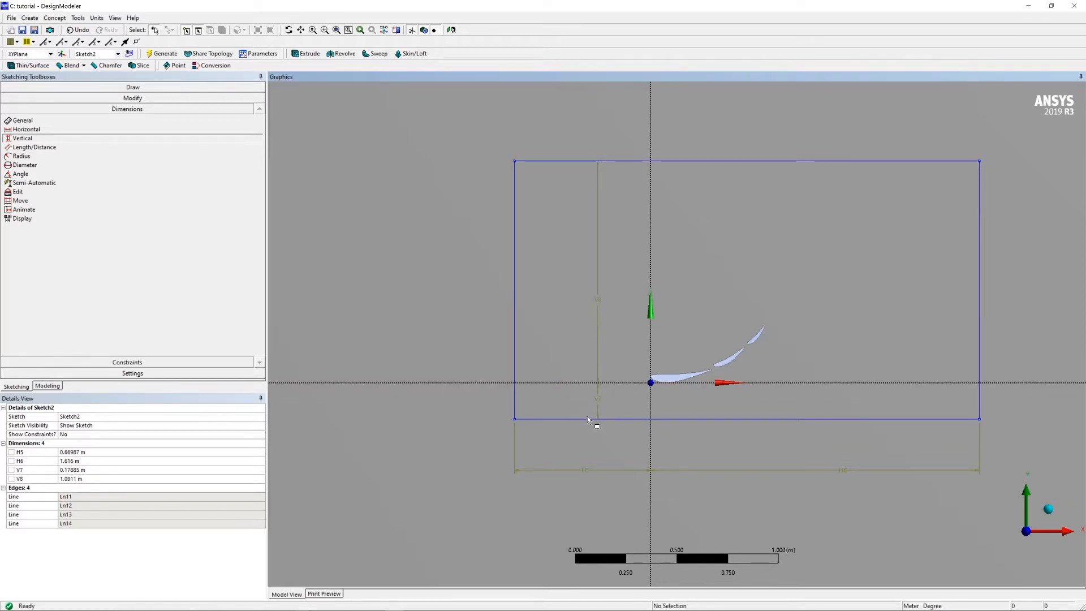
- Set the horizontal distance from the vertical axis to the rectangle's upstream edge to 2 m
left_click(587, 470)
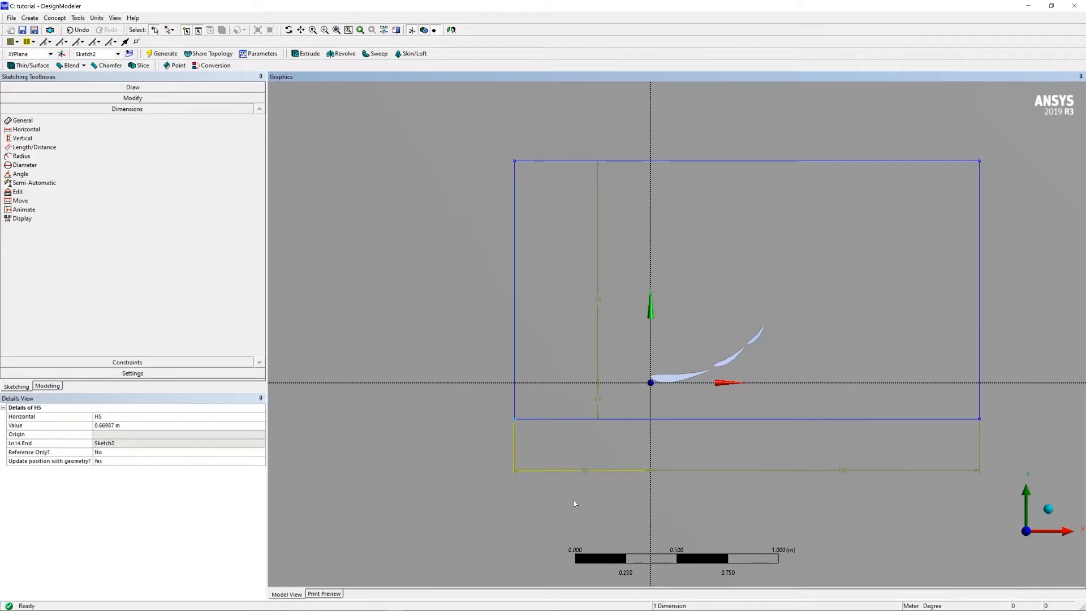
left_click(110, 425)
type("2")
key("Return")
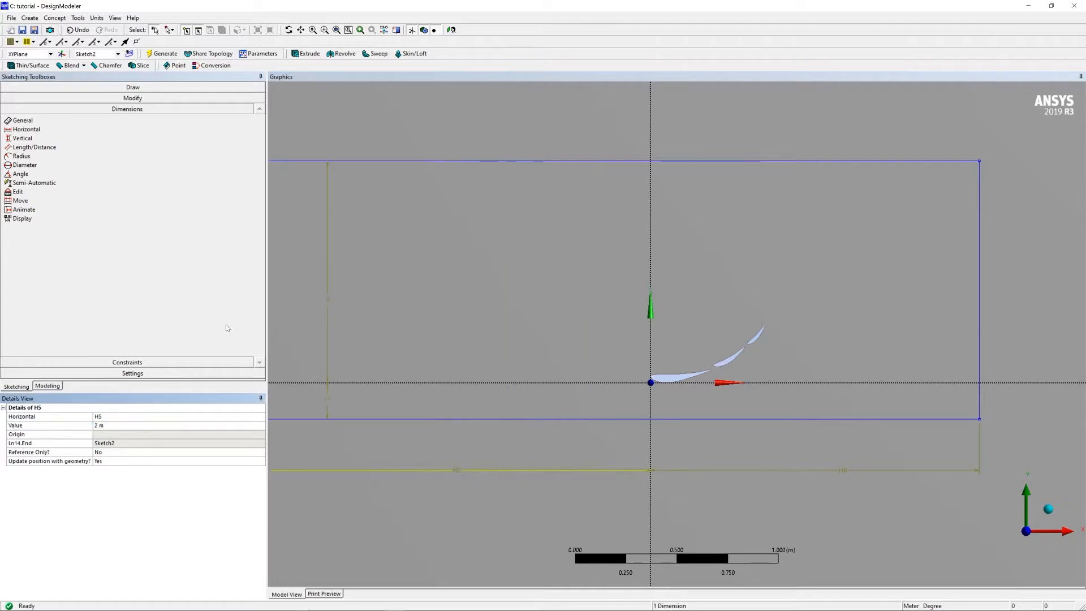
- Set the horizontal distance from the vertical axis to the rectangle's downstream edge to 3 m
scroll(708, 391, "down", 3)
scroll(709, 396, "down", 1)
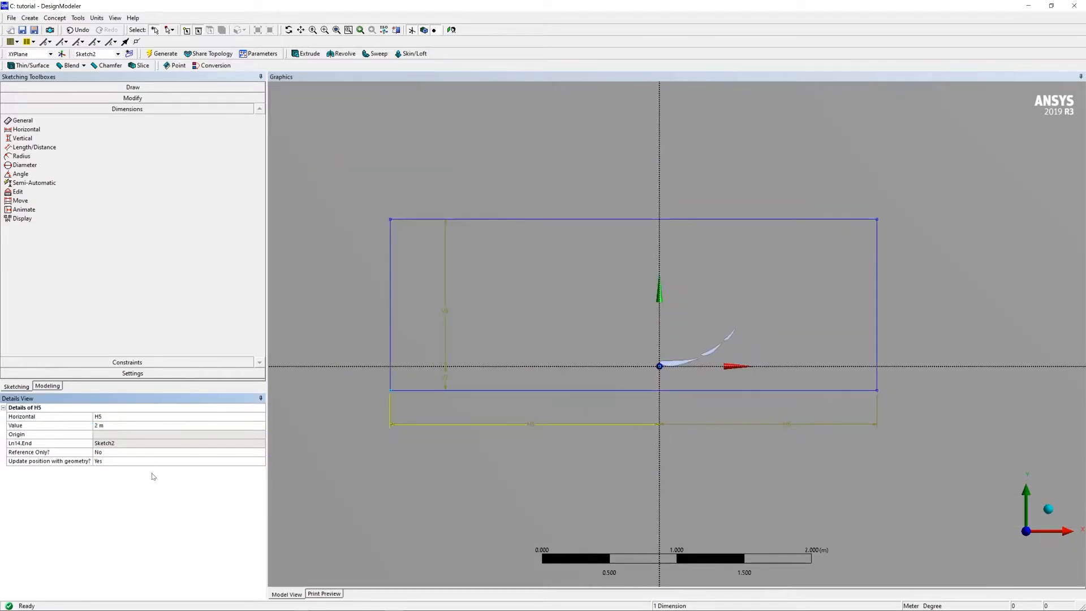
left_click(662, 493)
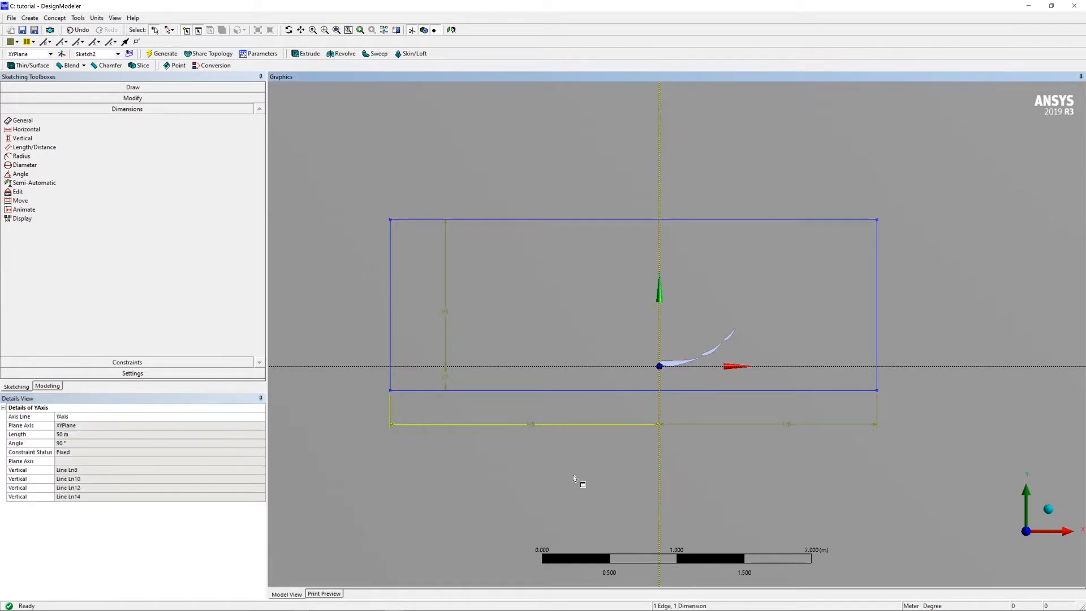
left_click(541, 449)
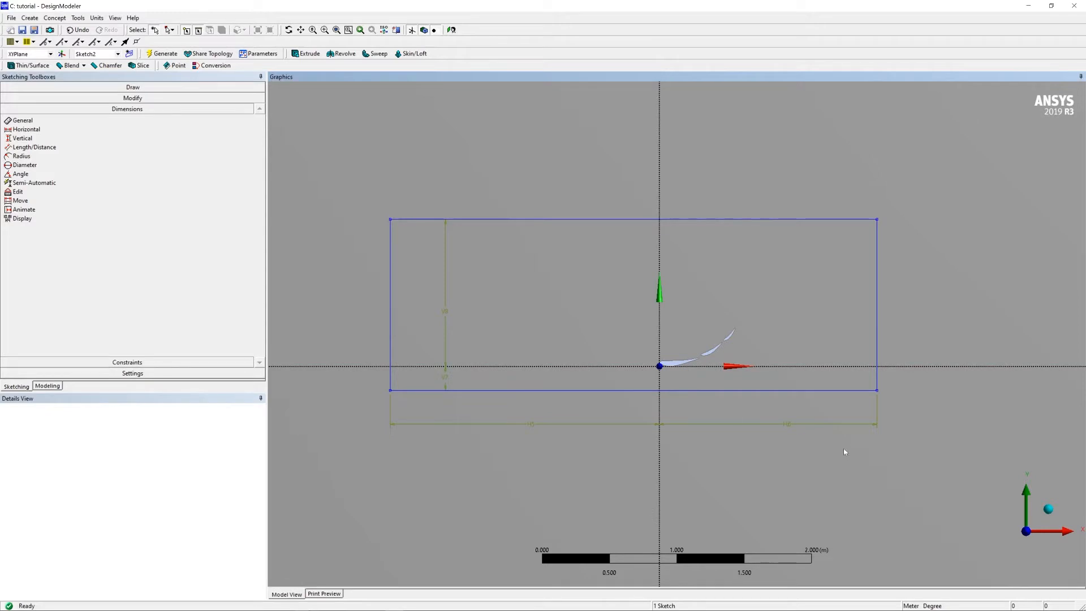
left_click(789, 424)
left_click(123, 425)
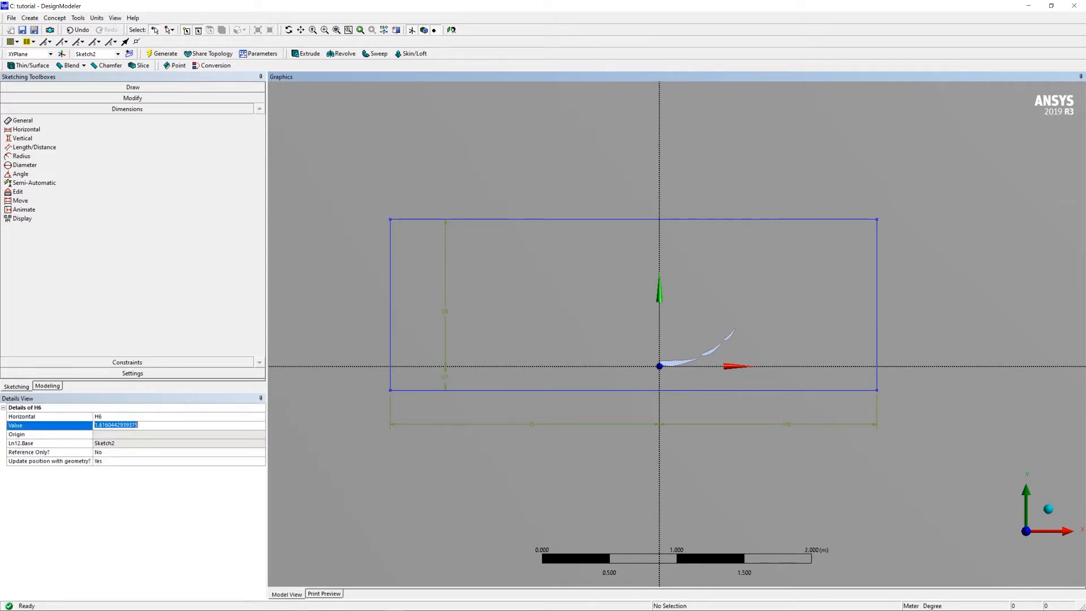
type("3")
key("Return")
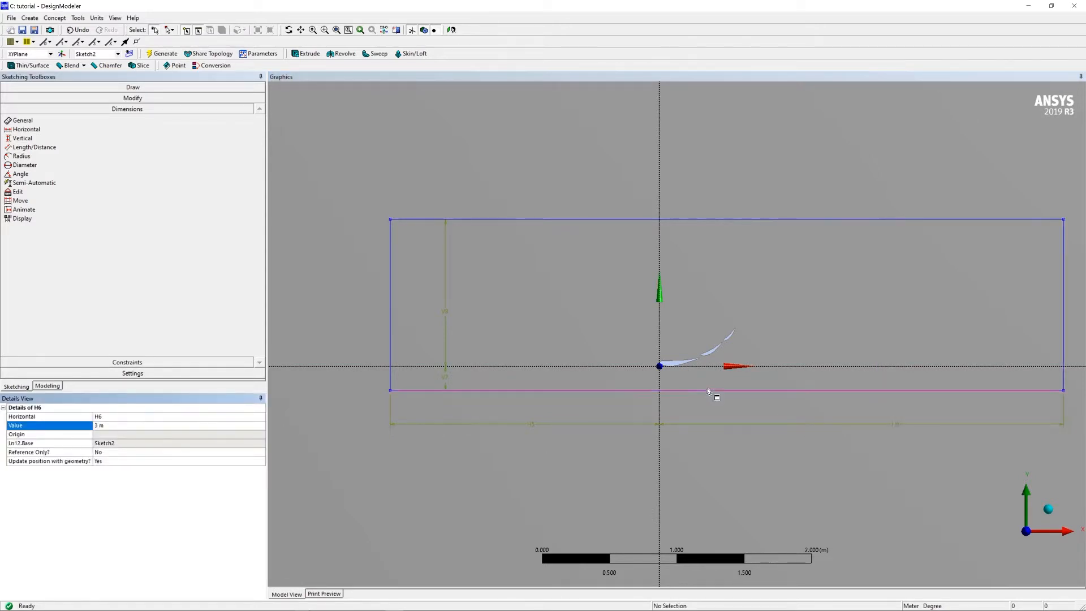
- Set the vertical distance from the horizontal axis to the inner rectangle's lower edge to 1 m
scroll(690, 375, "up", 3)
scroll(691, 381, "down", 4)
scroll(693, 386, "up", 1)
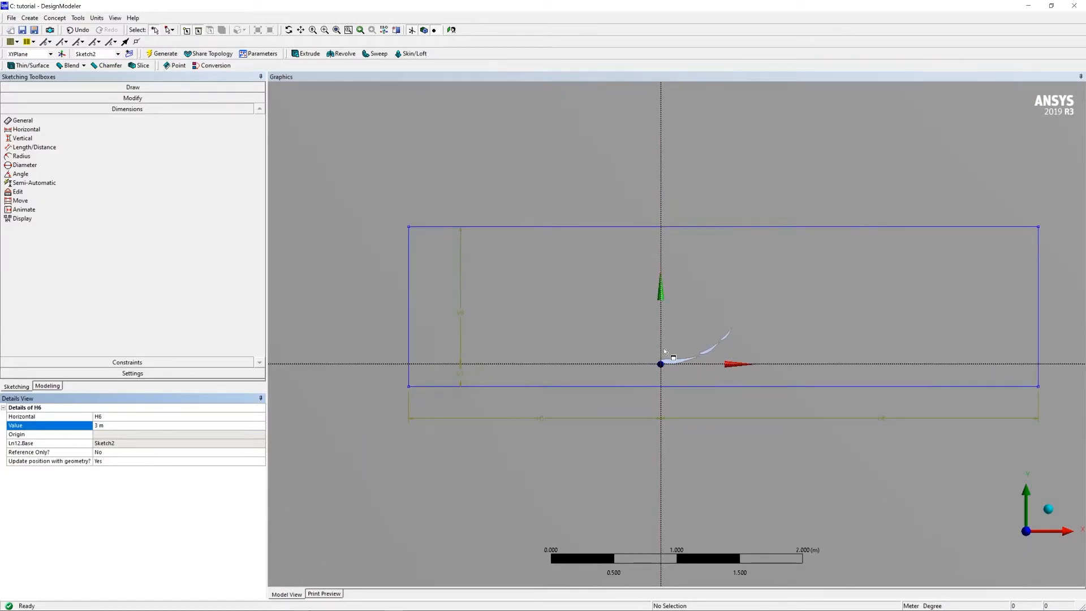
left_click(461, 378)
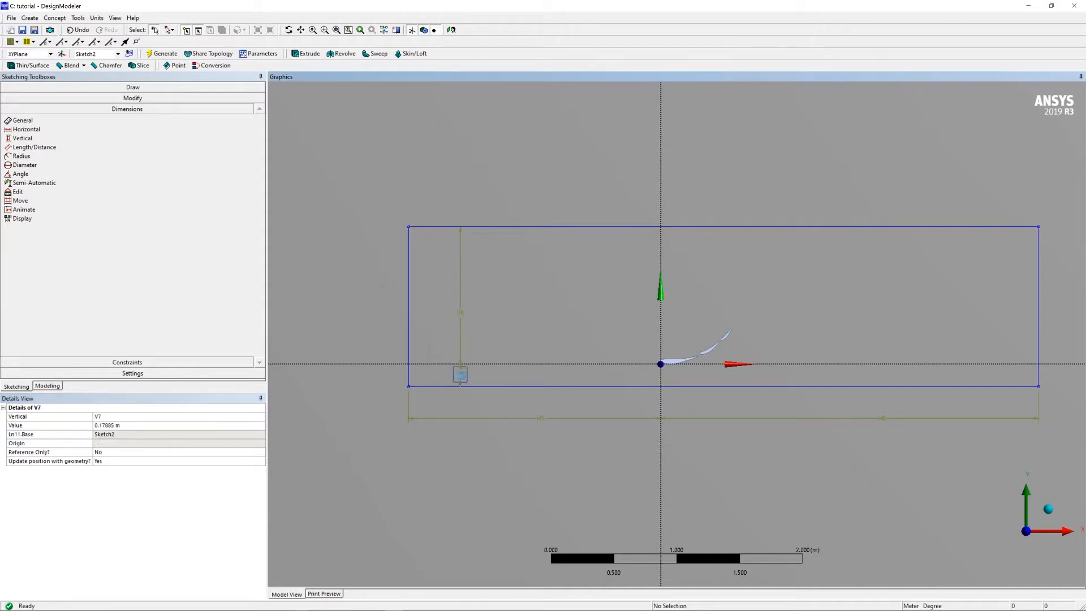
left_click(461, 379)
left_click(107, 425)
type("1")
key("Return")
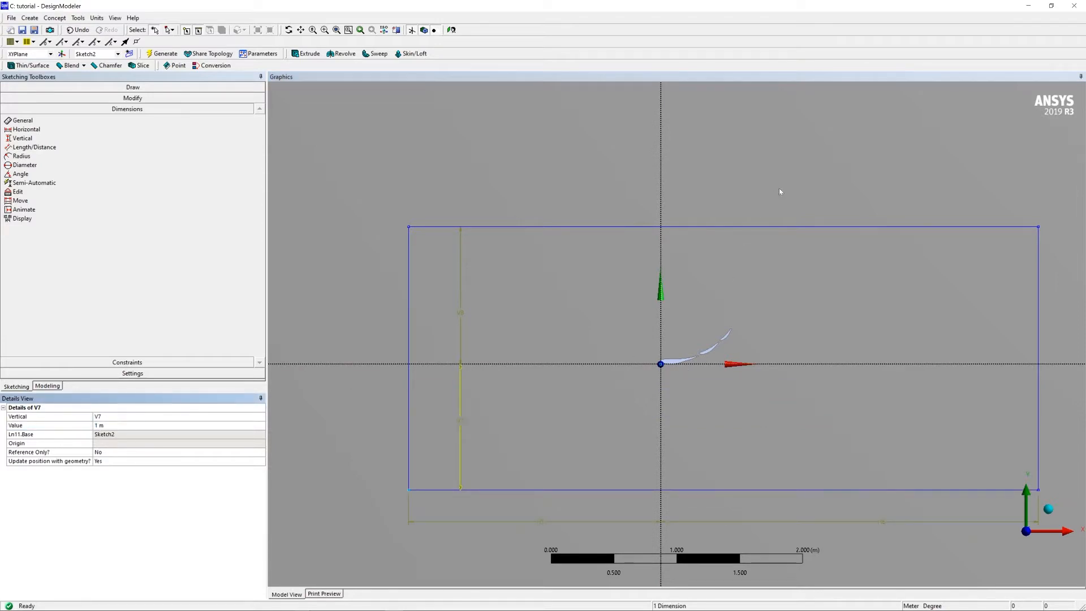
- Try setting the vertical distance to the inner rectangle's lower edge to 2 m, and undo that change
left_click(462, 318)
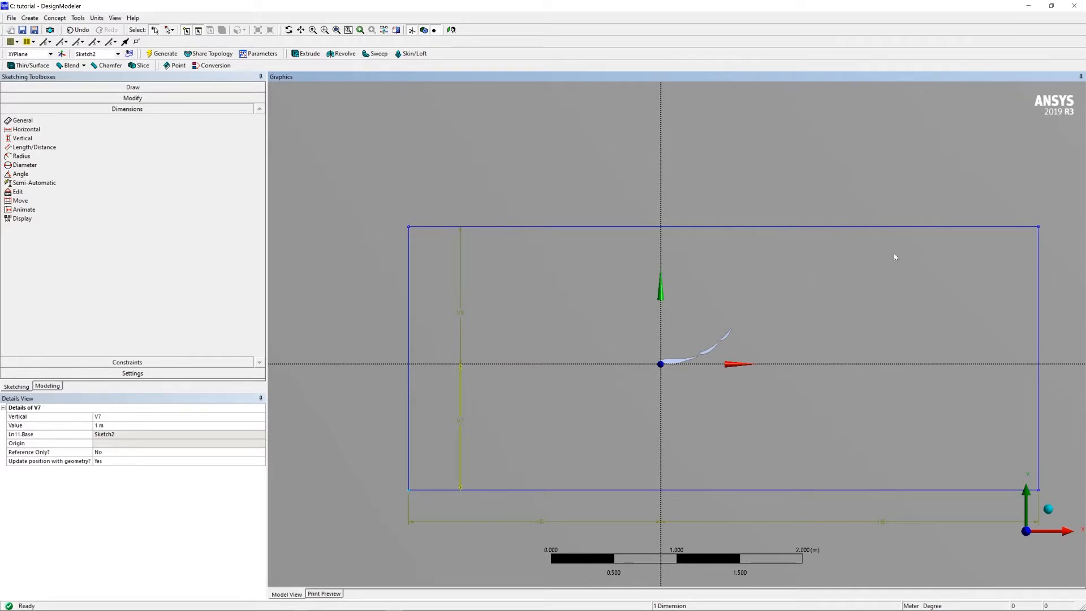
scroll(748, 331, "down", 3)
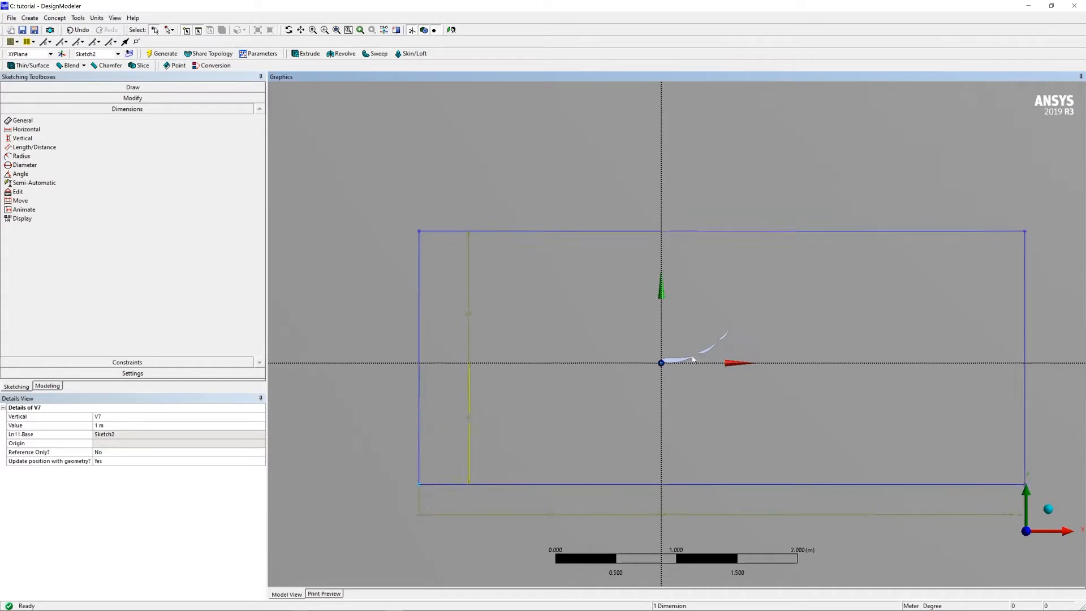
scroll(939, 303, "down", 3)
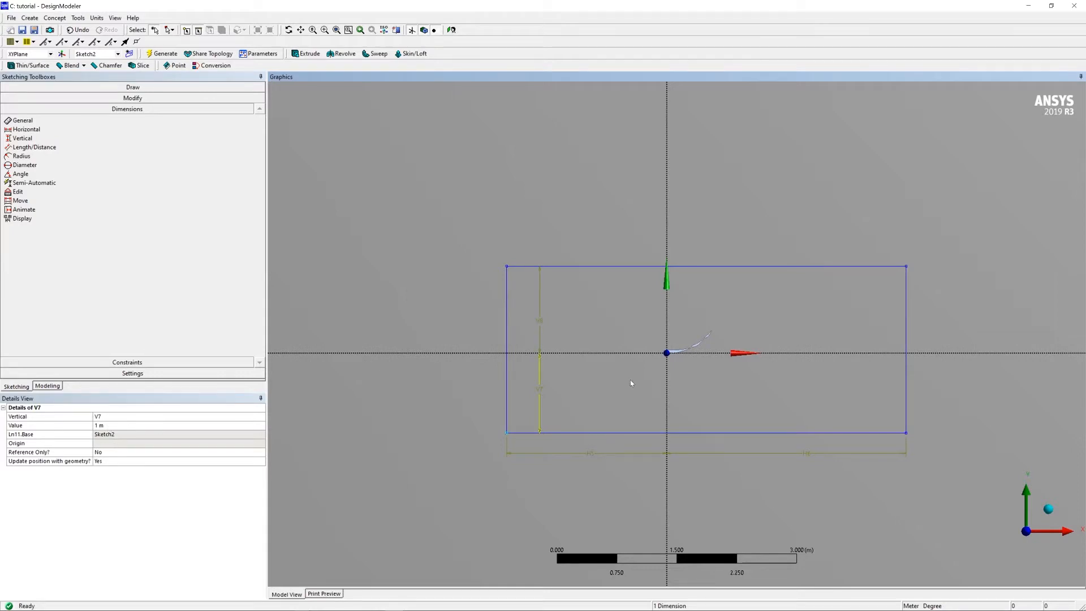
left_click(134, 425)
type("2")
key("Return")
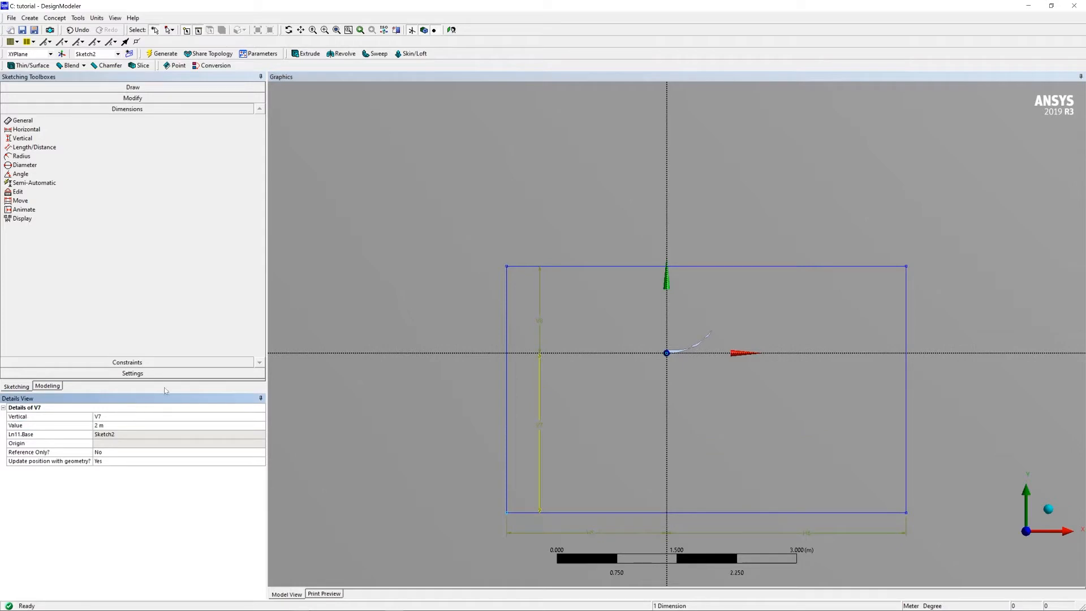
key("ctrl+z")
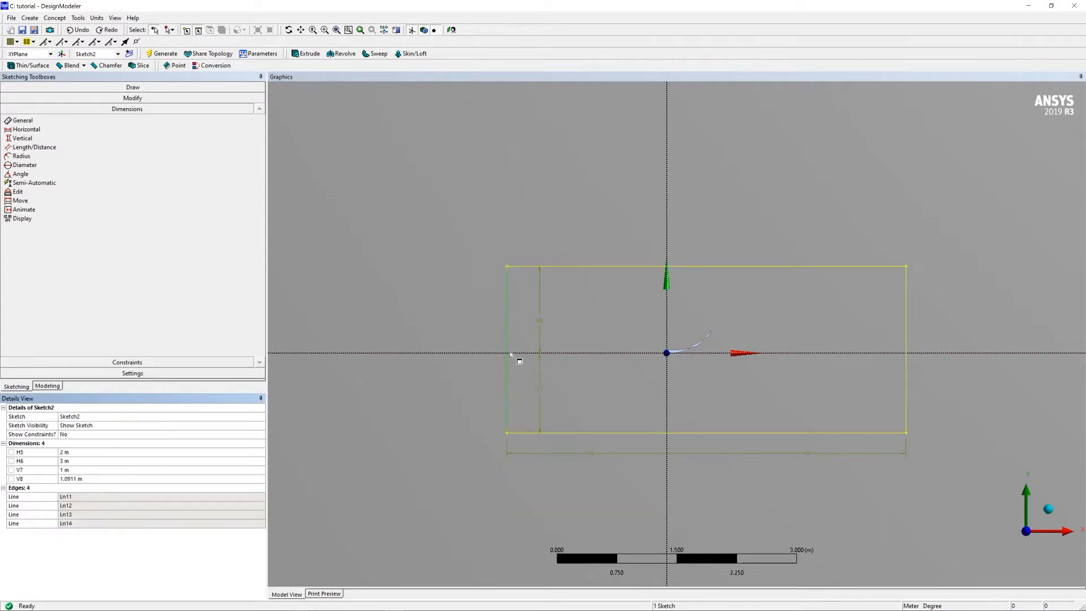
- Set the vertical distance from the horizontal axis to the inner rectangle's upper edge to 2 m
left_click(539, 323)
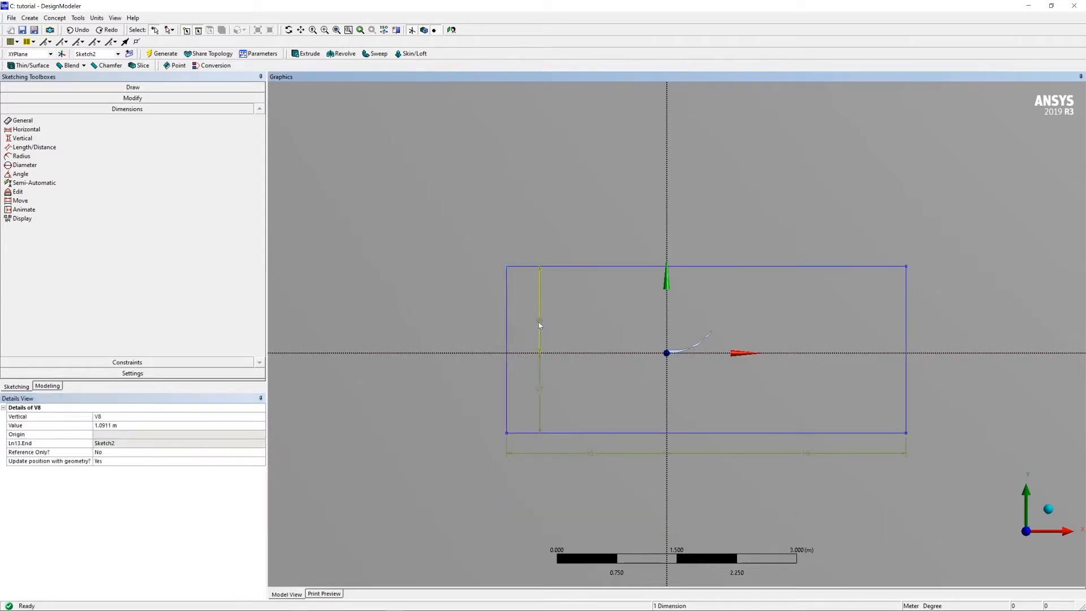
left_click(118, 426)
type("2")
key("Return")
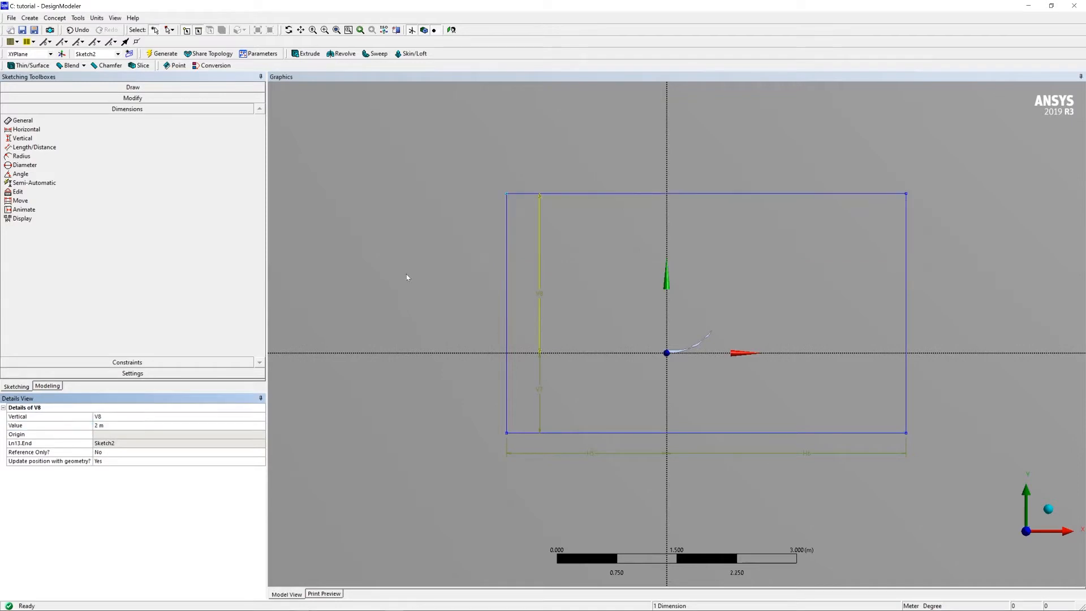
- Examine the inner rectangle's size relative to the aerofoils and the outer flow domain
scroll(536, 320, "down", 5)
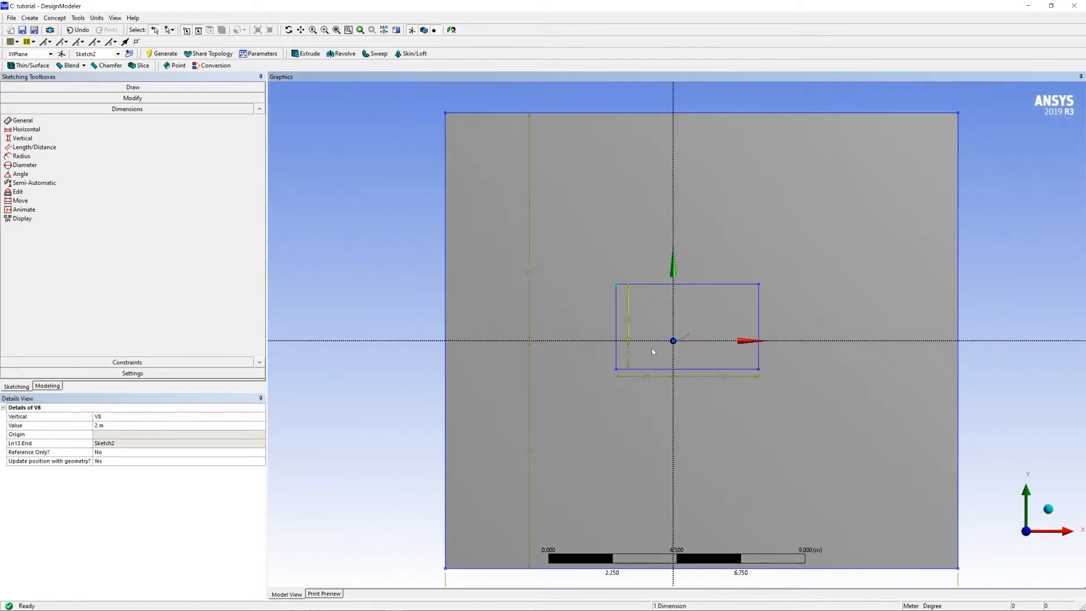
scroll(652, 348, "up", 6)
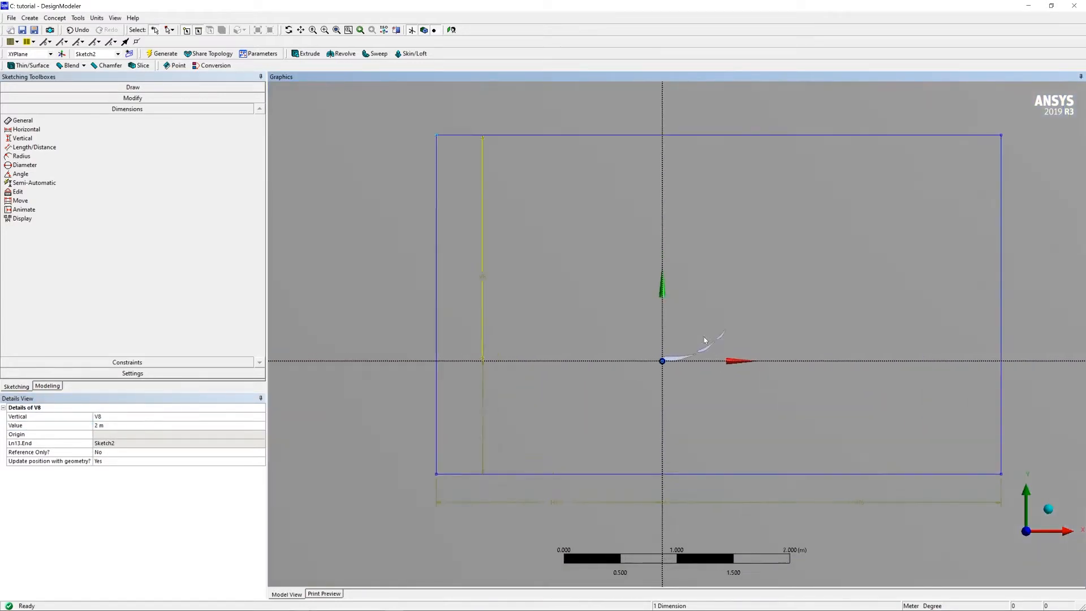
scroll(684, 345, "up", 3)
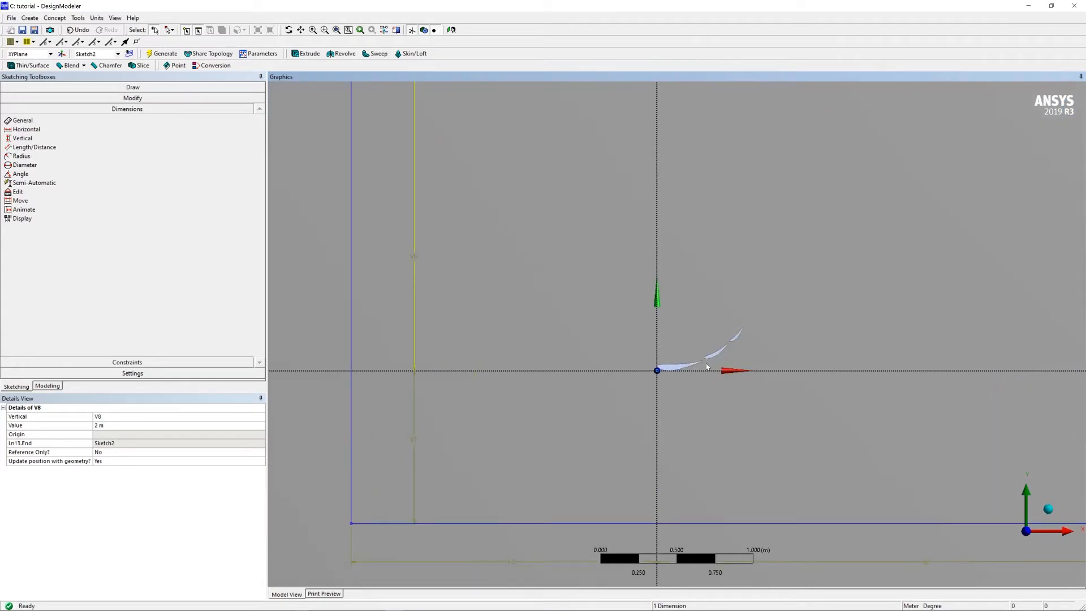
scroll(706, 367, "up", 4)
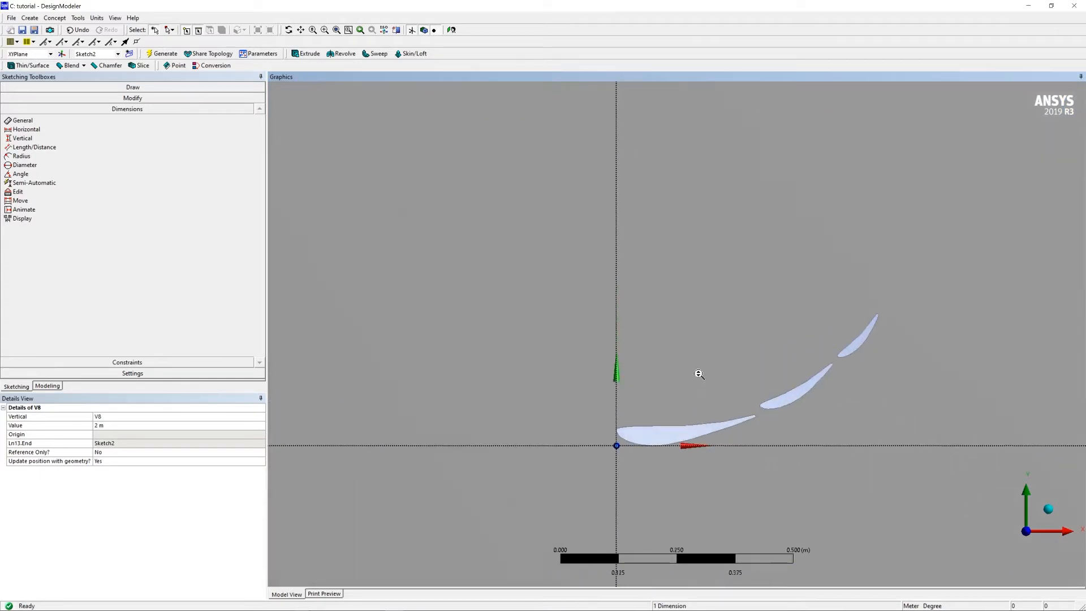
scroll(699, 374, "down", 6)
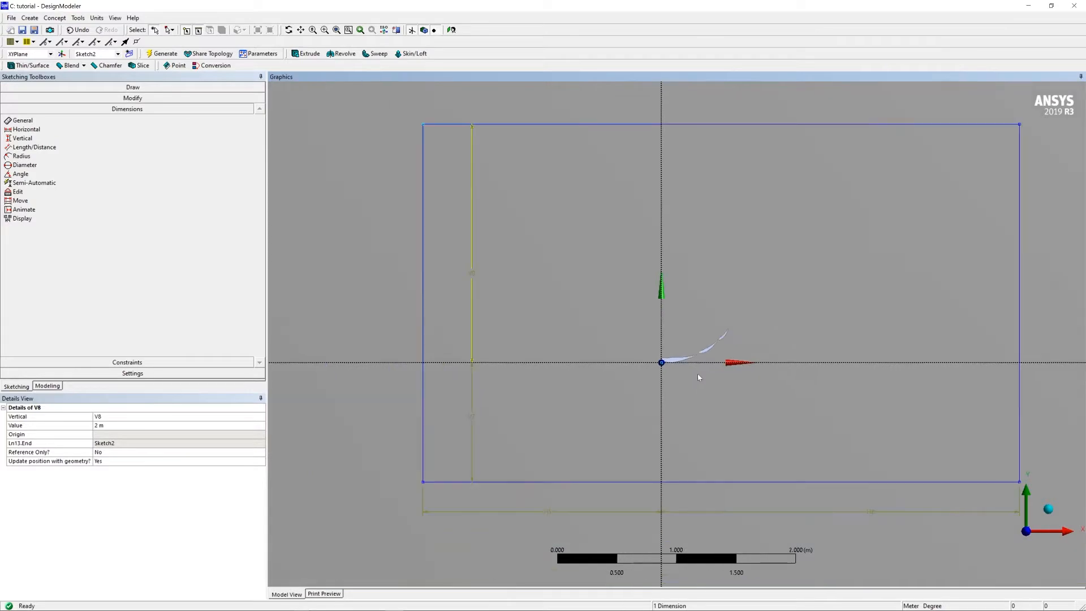
scroll(678, 336, "down", 1)
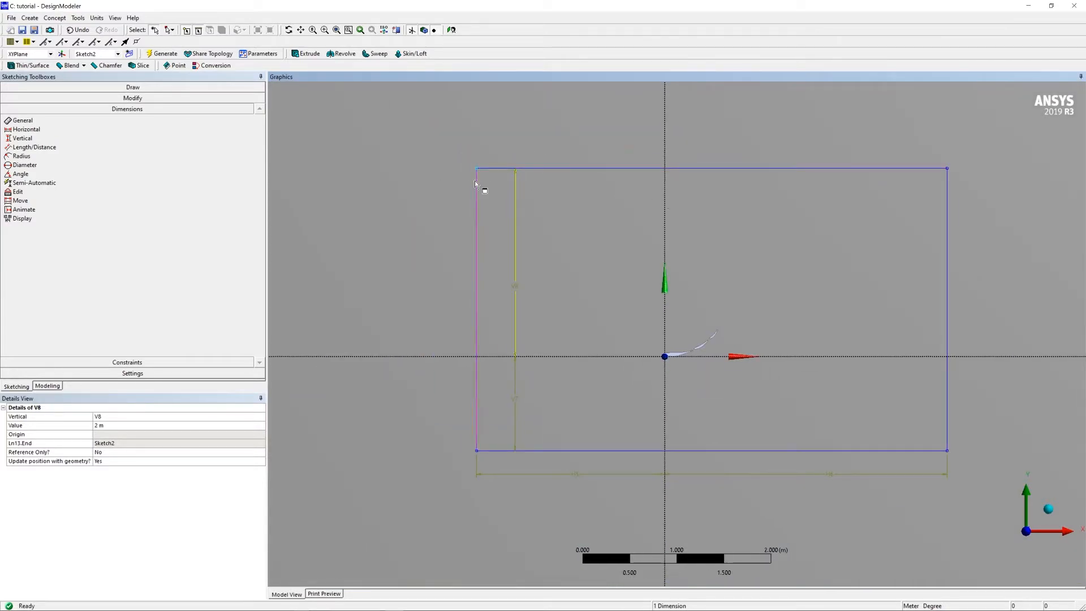
scroll(618, 461, "up", 1)
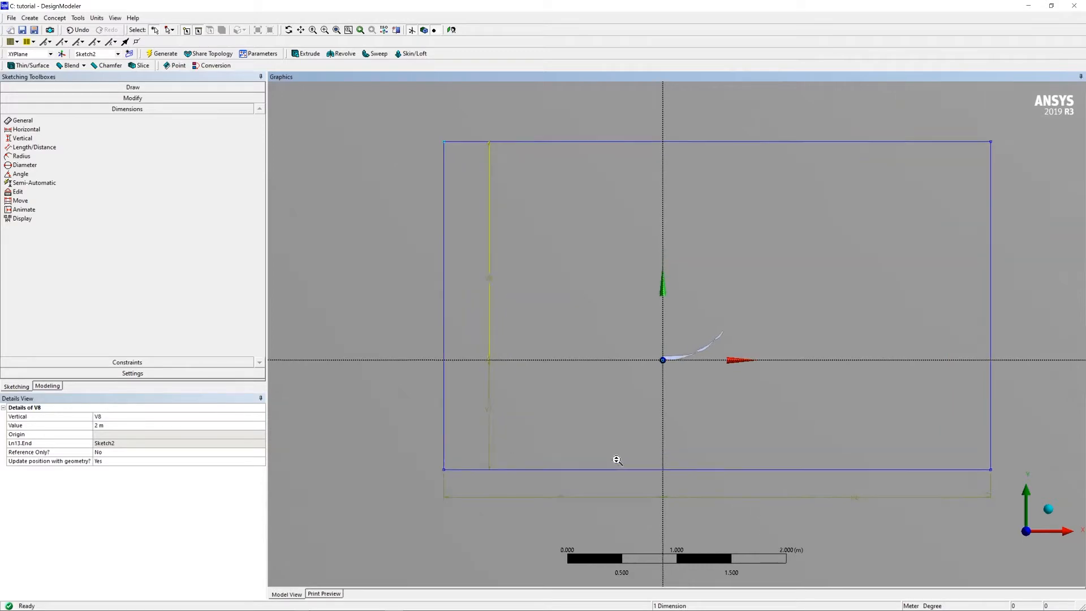
scroll(617, 461, "down", 8)
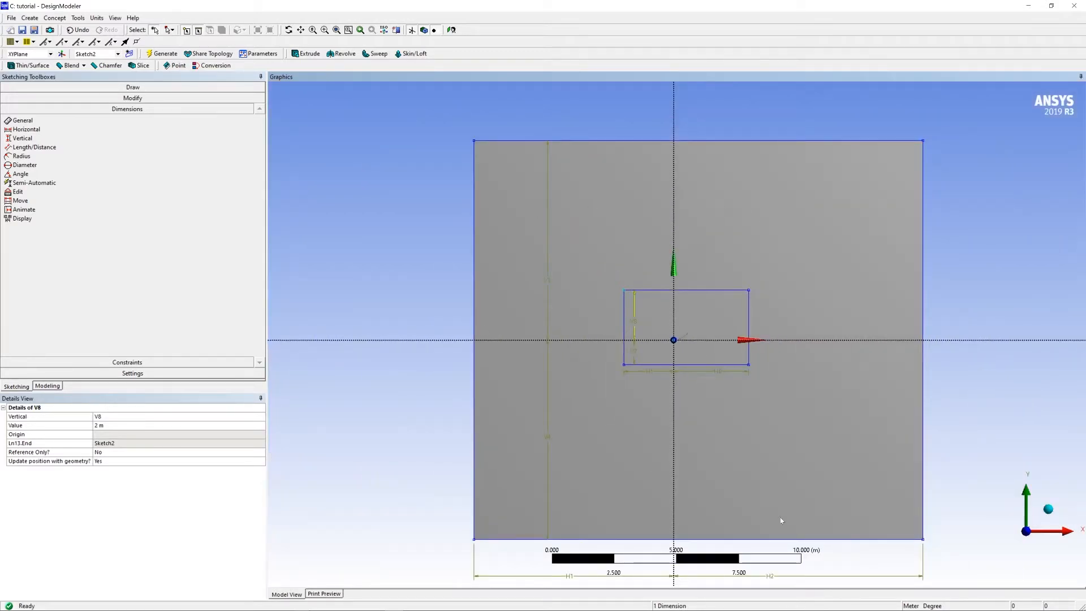
scroll(658, 357, "up", 7)
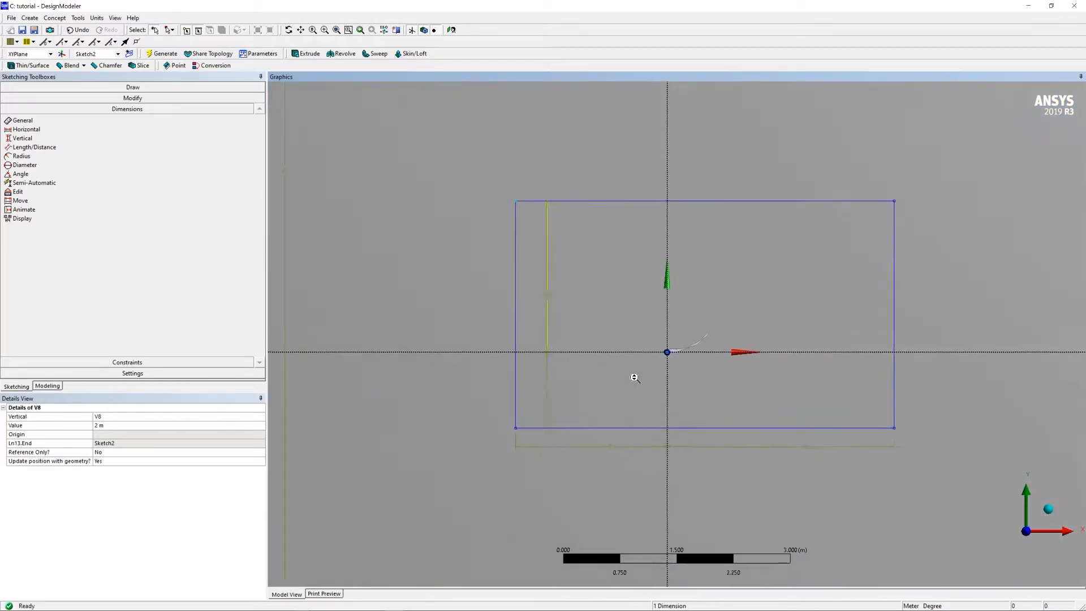
scroll(625, 387, "up", 1)
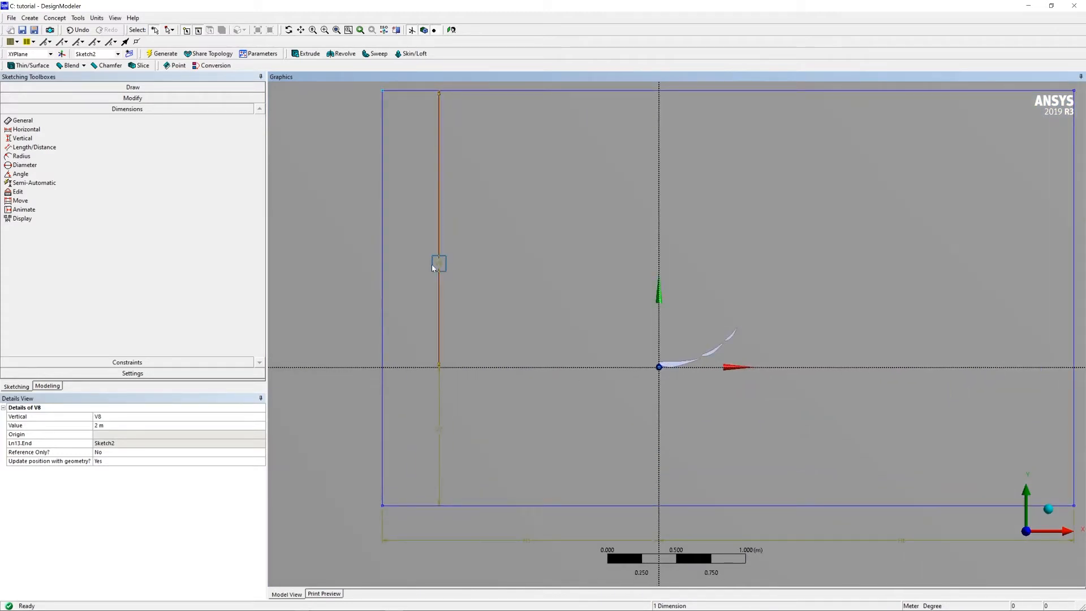
- Generate a surface from Sketch2, the inner rectangle, with the operation set to Add Frozen
left_click(555, 421)
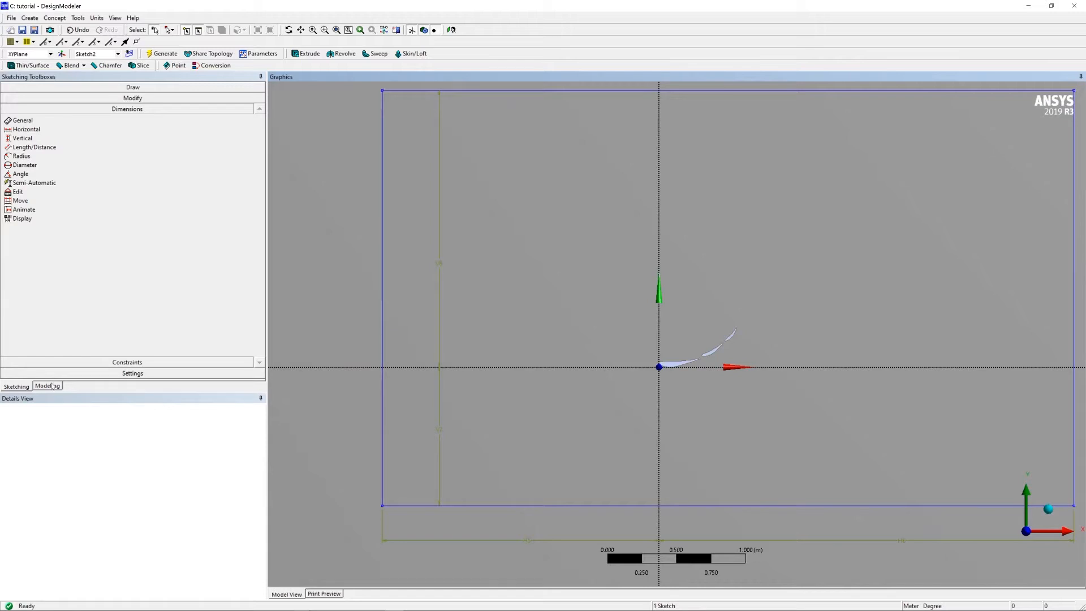
left_click(55, 18)
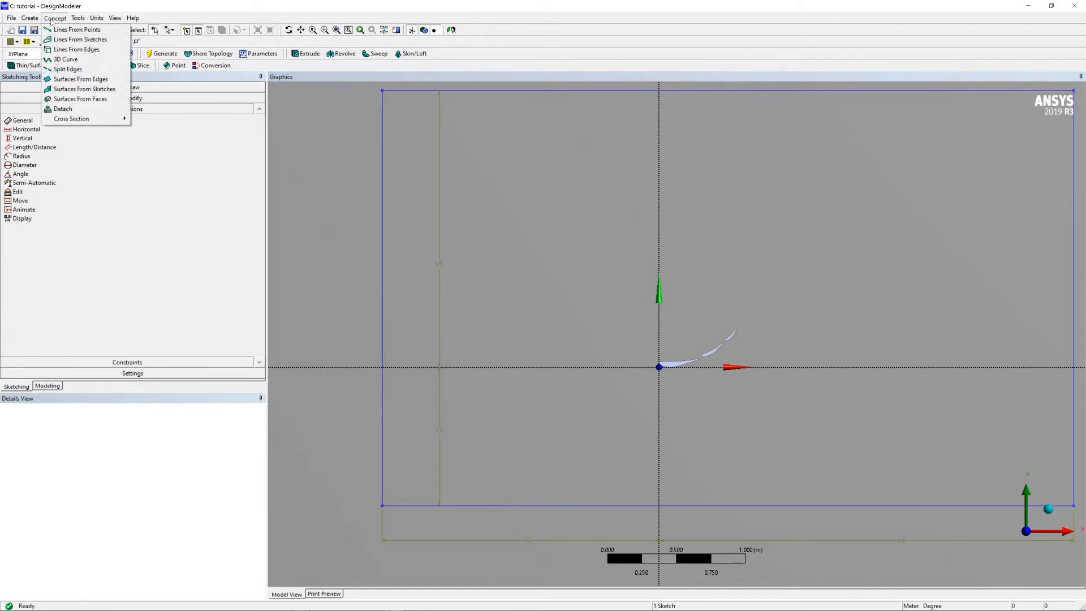
left_click(76, 89)
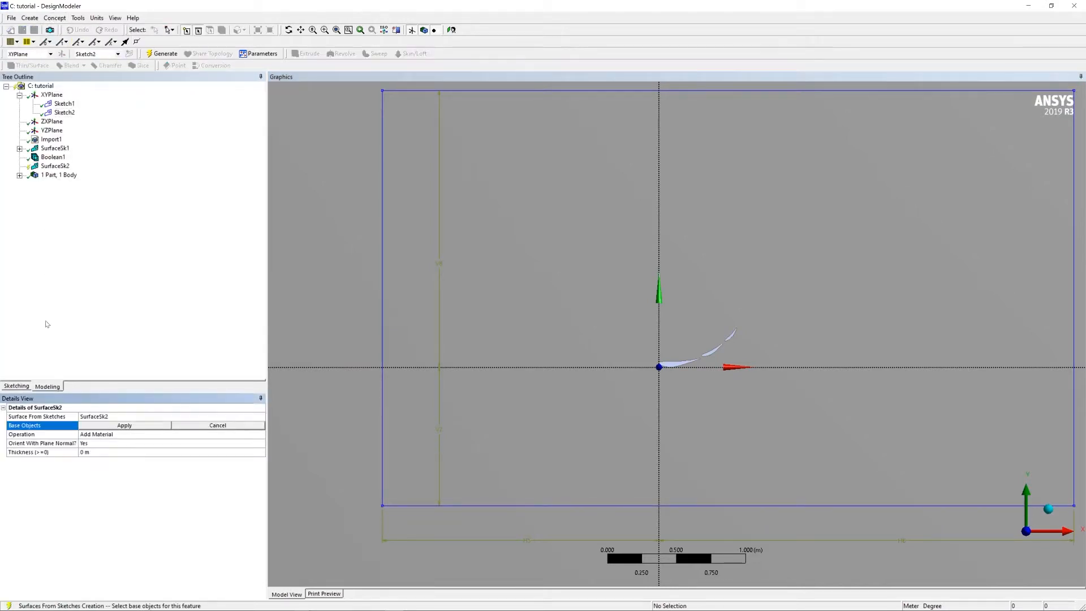
left_click(64, 113)
left_click(125, 425)
left_click(53, 437)
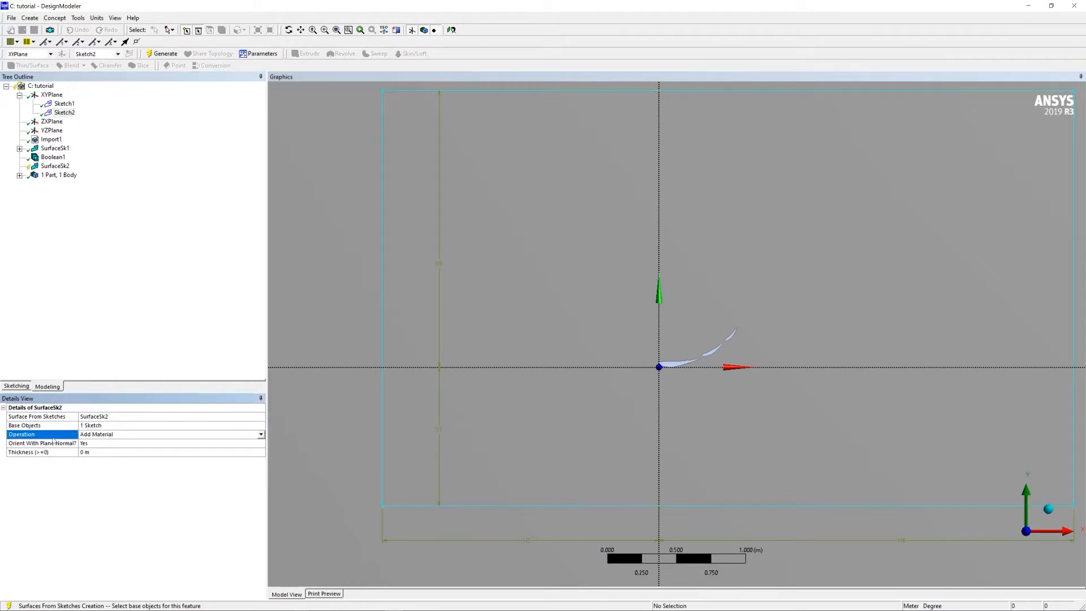
left_click(261, 434)
left_click(149, 444)
left_click(162, 53)
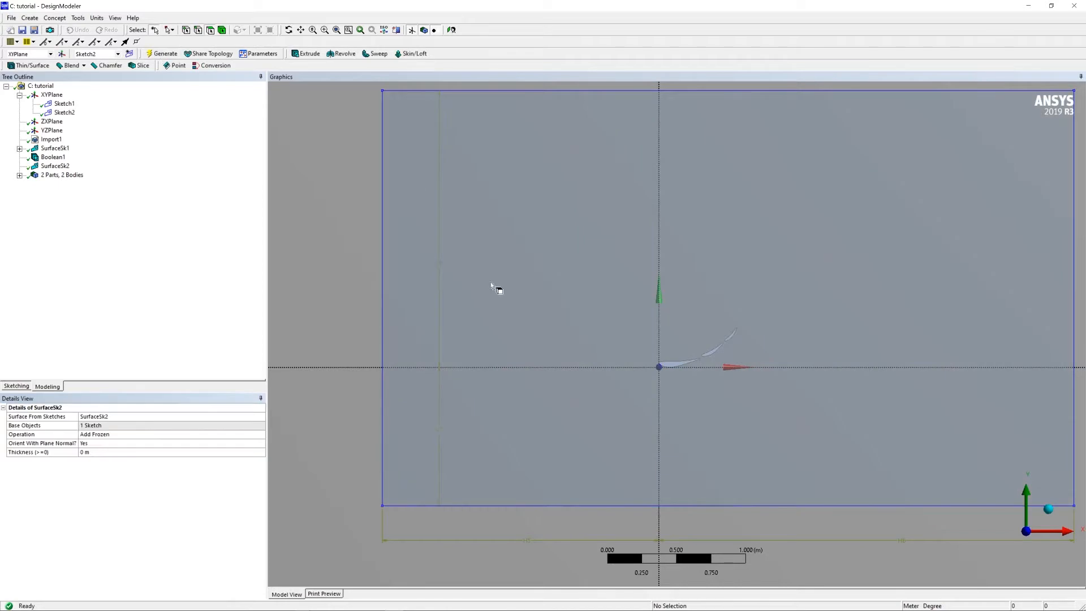
- Examine the inner rectangular surface within the outer flow domain, listing the part's bodies and highlighting the domain's surface body
scroll(505, 338, "down", 6)
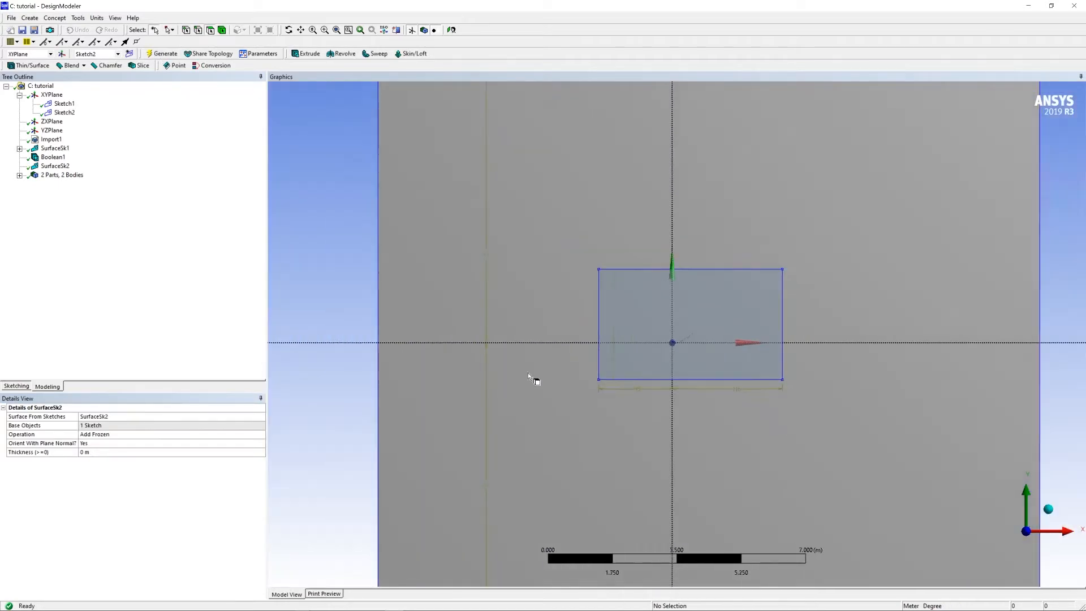
scroll(626, 344, "up", 3)
scroll(618, 367, "down", 5)
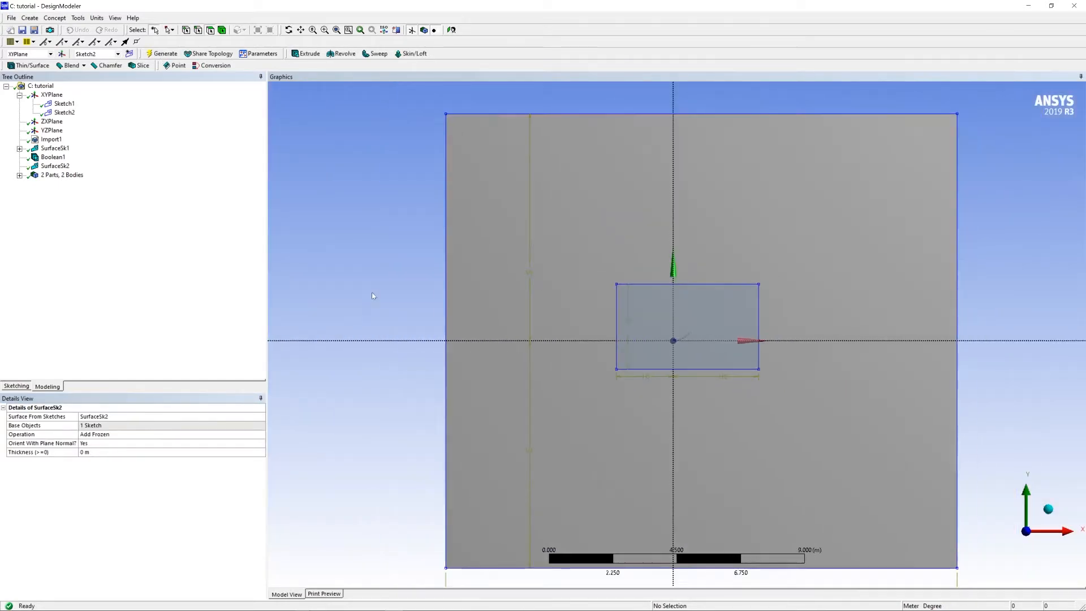
scroll(640, 339, "up", 6)
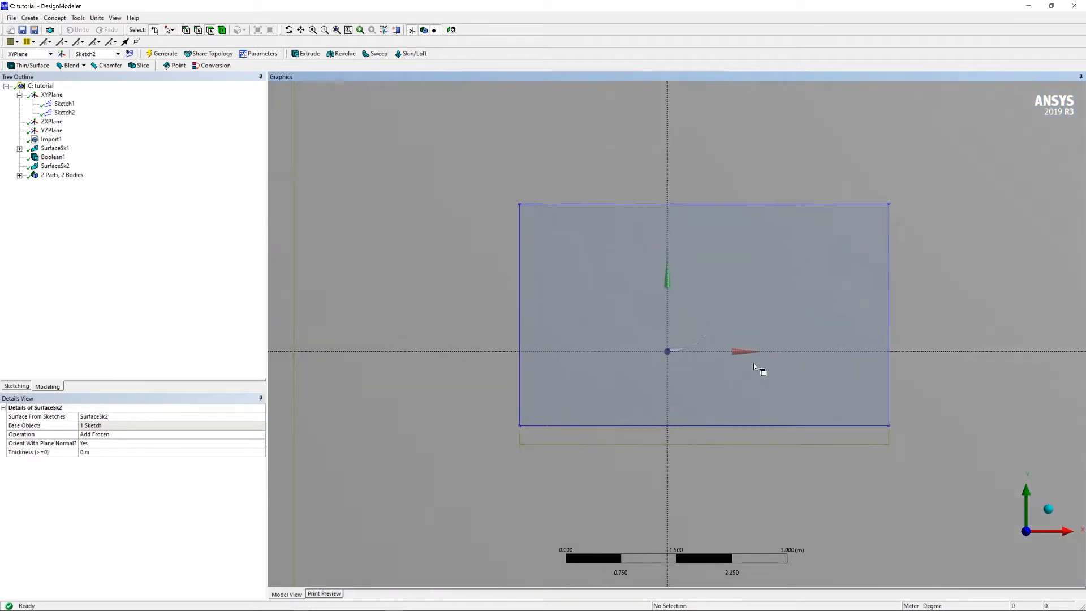
scroll(711, 384, "up", 2)
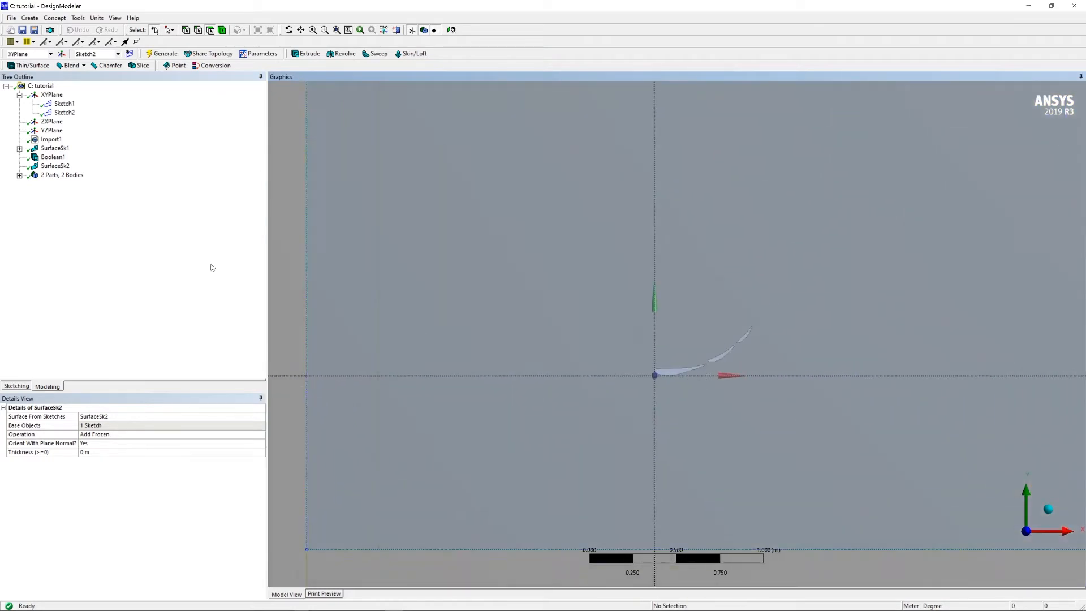
left_click(19, 174)
left_click(69, 183)
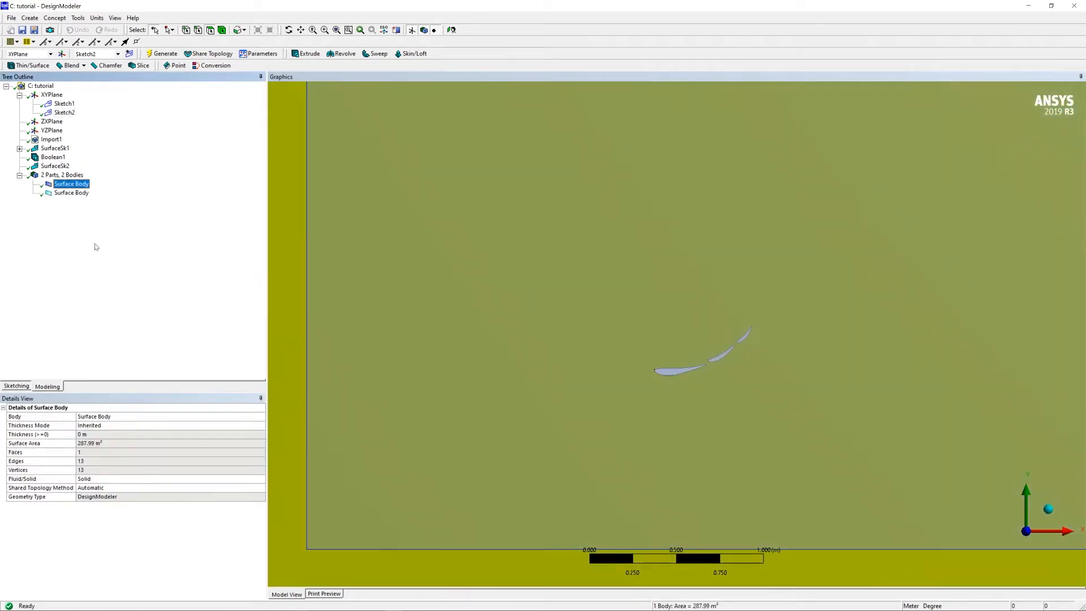
scroll(574, 356, "down", 5)
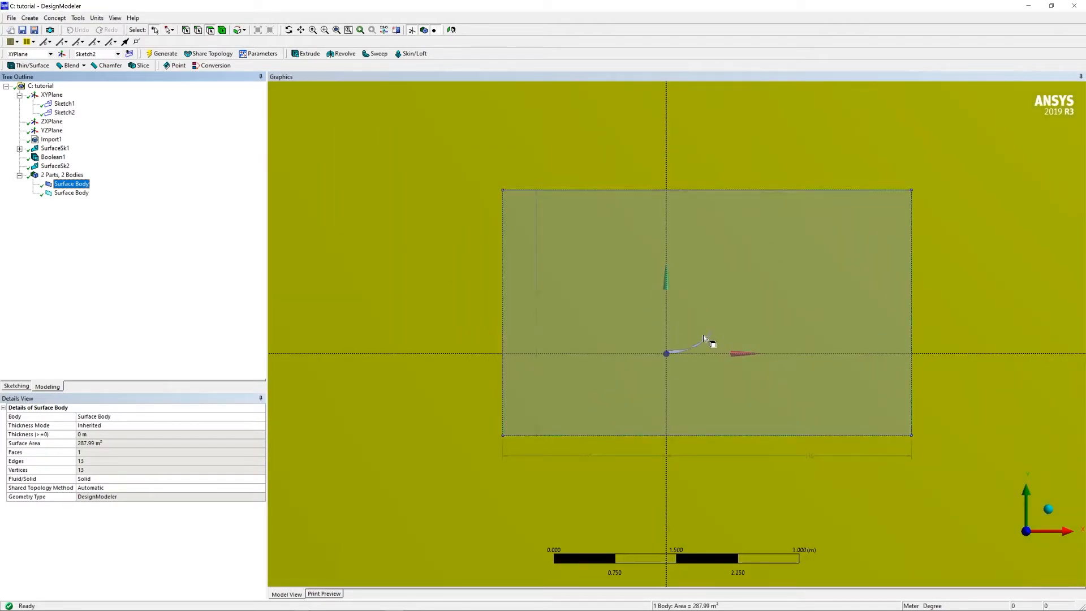
- Examine the inner rectangle and the outer flow domain as separate surface bodies by hiding each one, and show both again
left_click(66, 194)
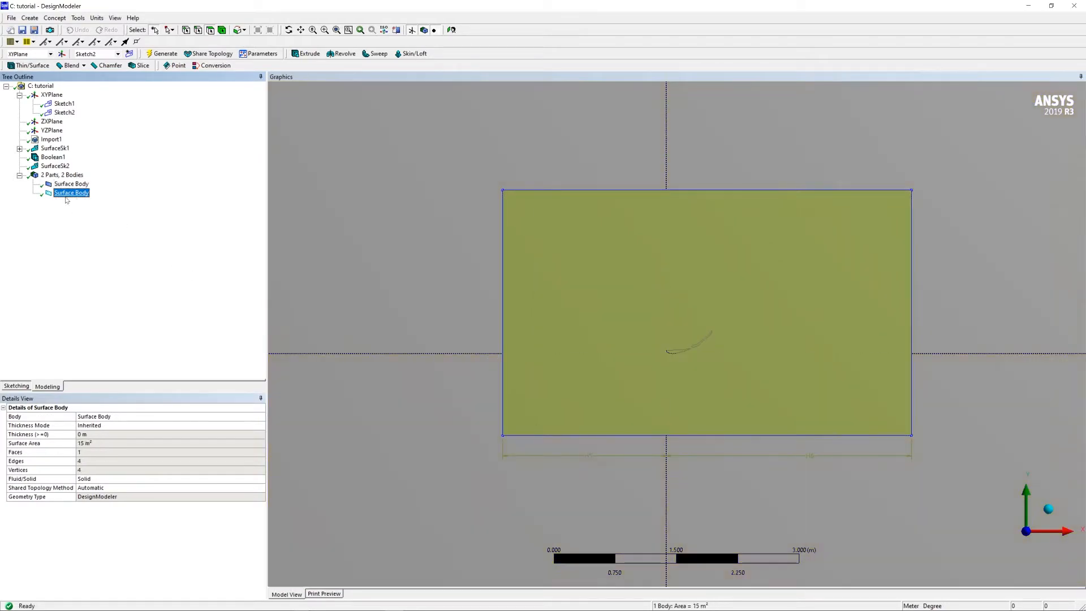
right_click(68, 196)
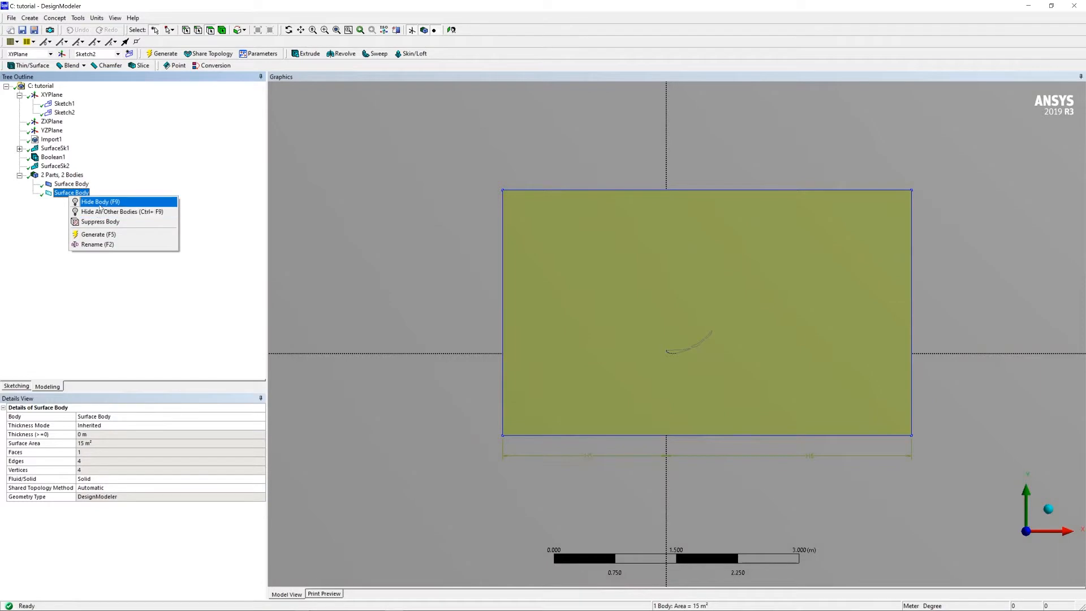
left_click(100, 203)
left_click(71, 184)
right_click(85, 187)
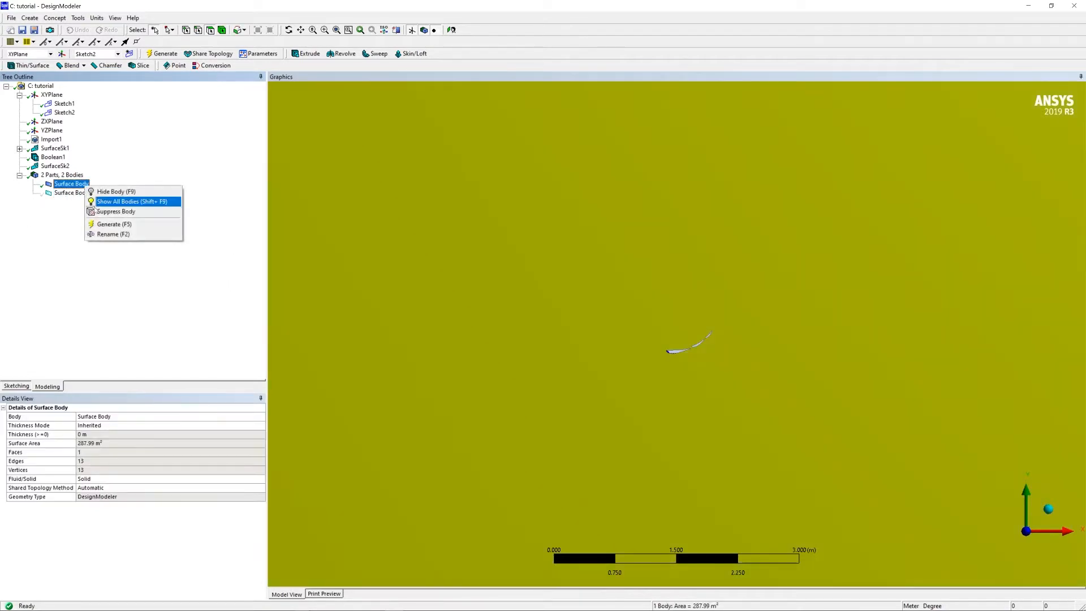
left_click(114, 191)
left_click(68, 193)
right_click(54, 190)
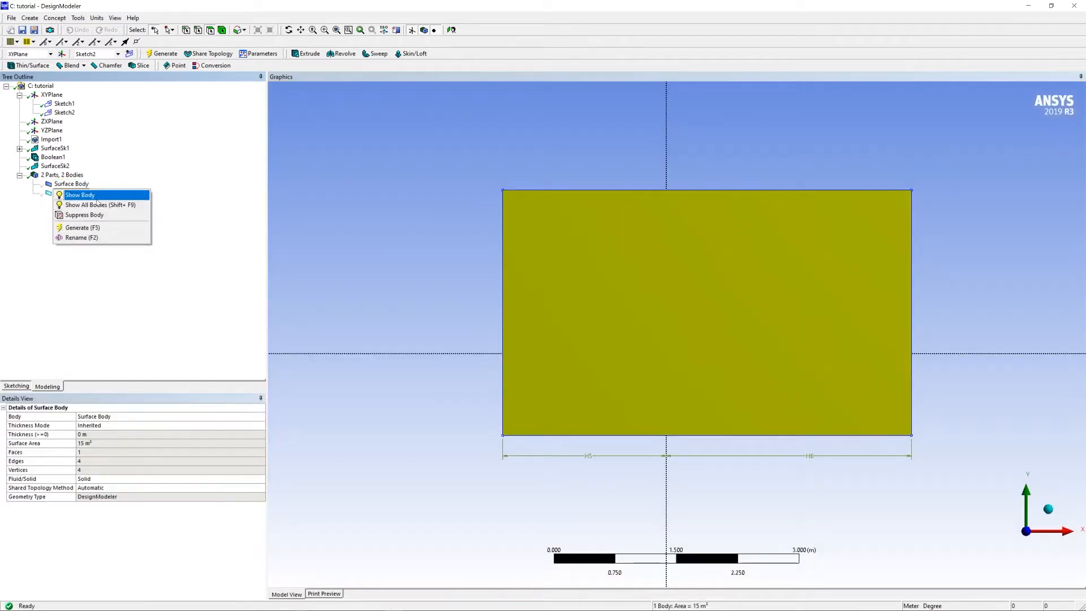
left_click(95, 196)
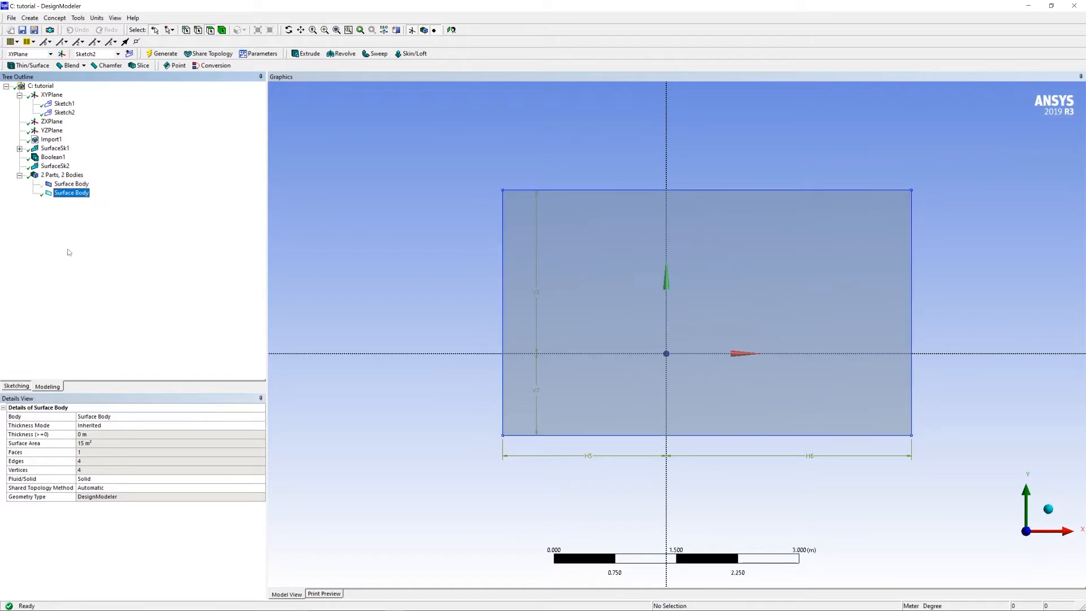
left_click(80, 185)
right_click(83, 187)
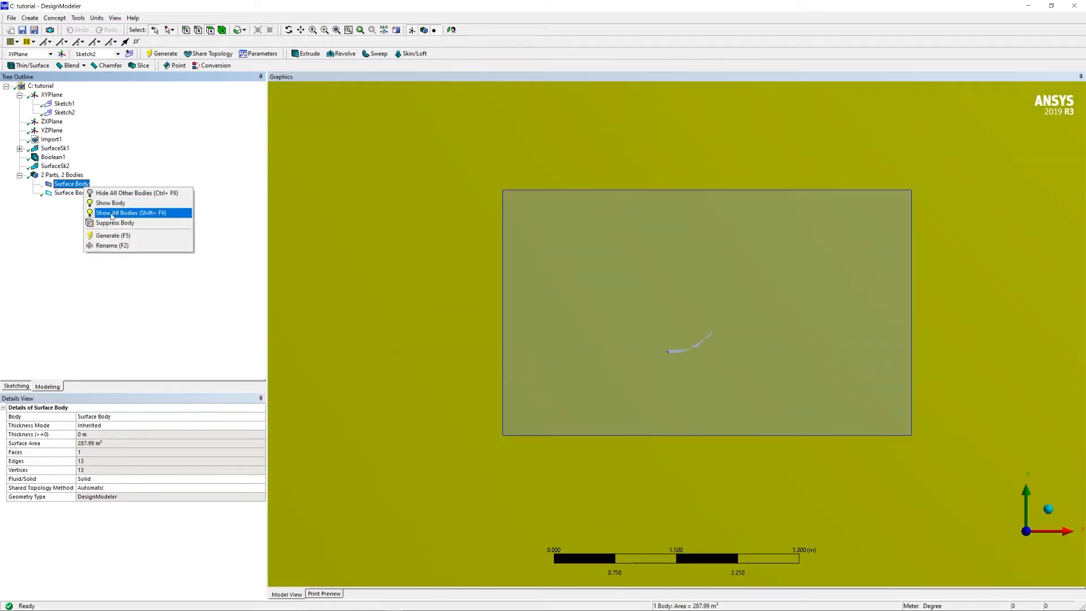
left_click(109, 206)
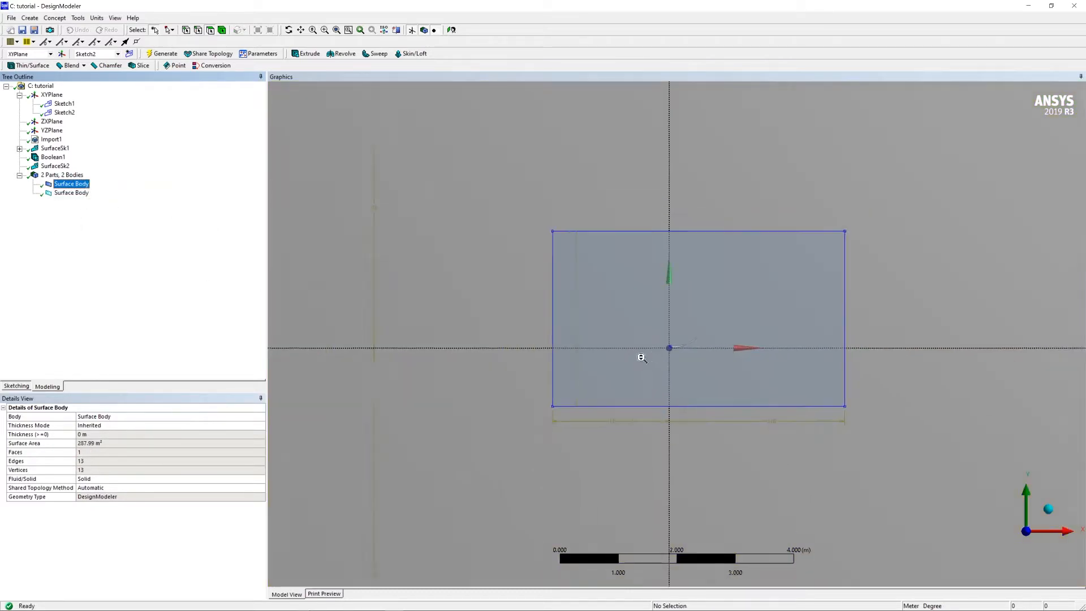
left_click(378, 267)
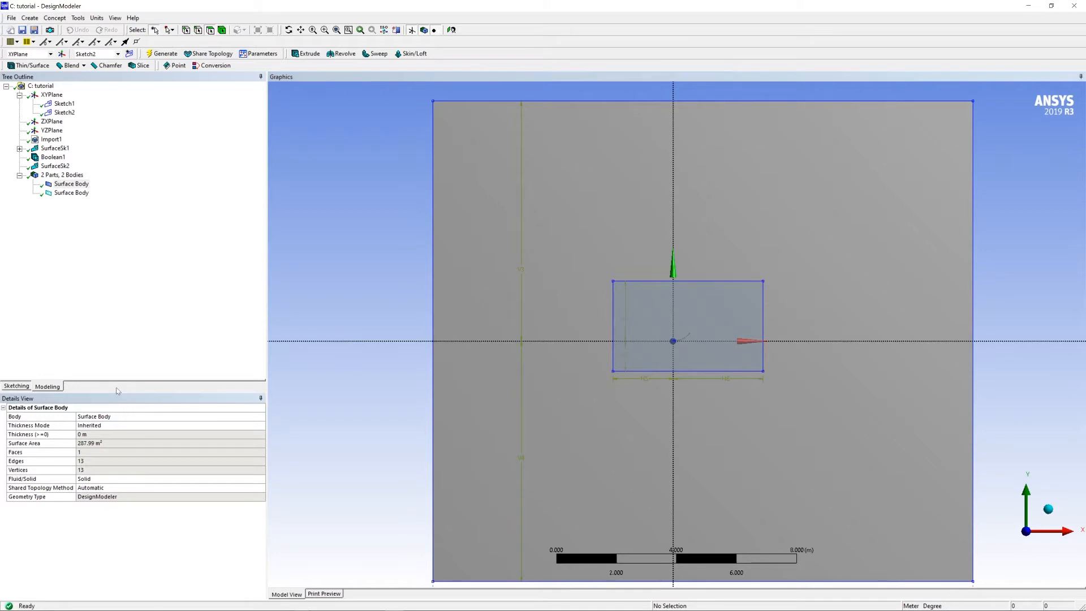
- Collapse the bodies list, switch to Workbench and open the tutorial system's mesh for editing
left_click(19, 175)
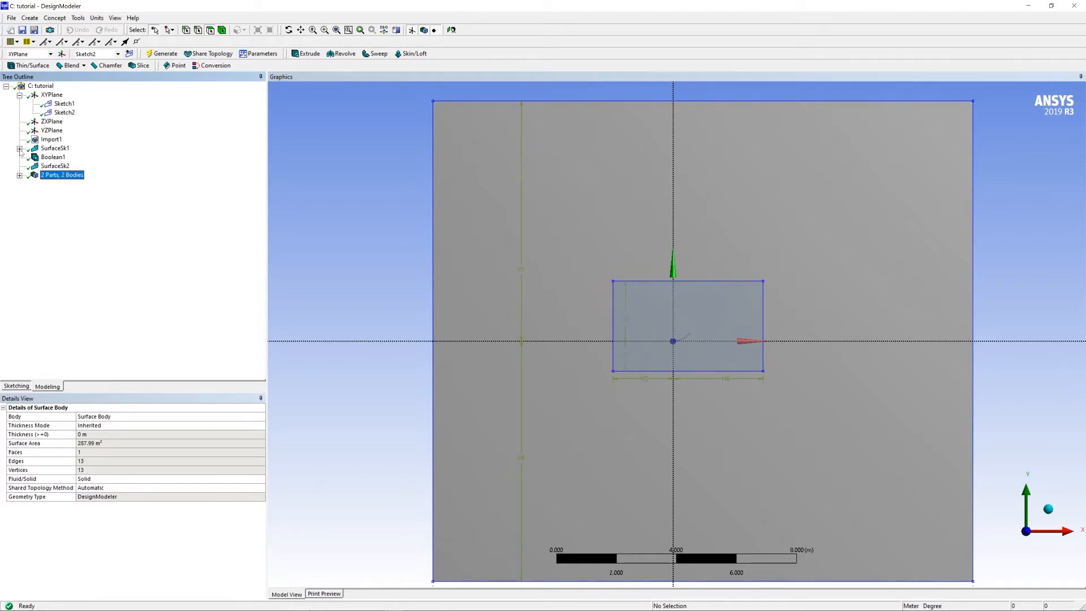
mouse_move(393, 598)
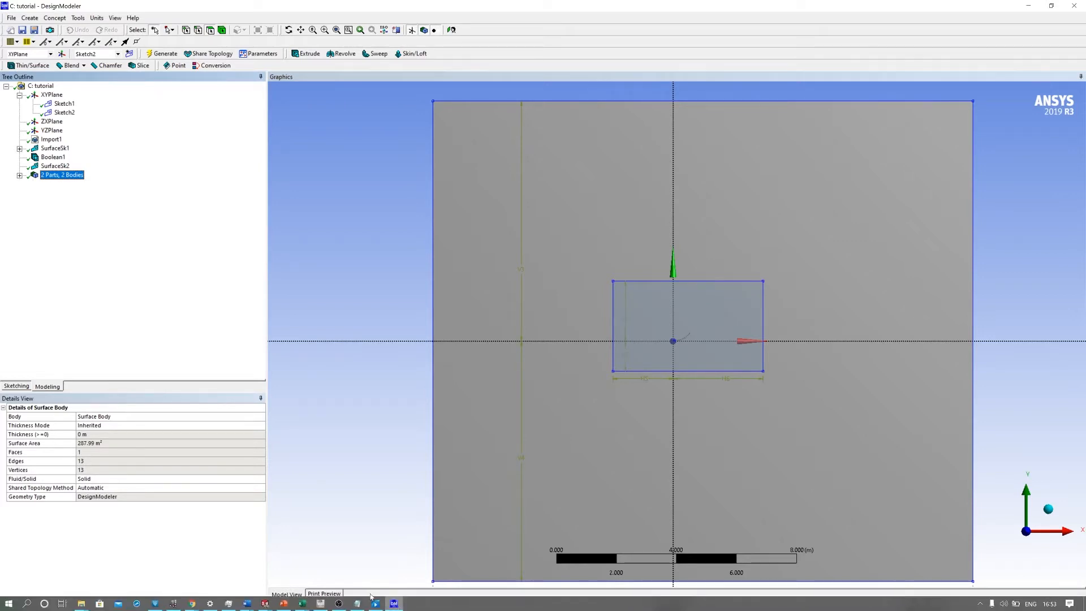
left_click(320, 603)
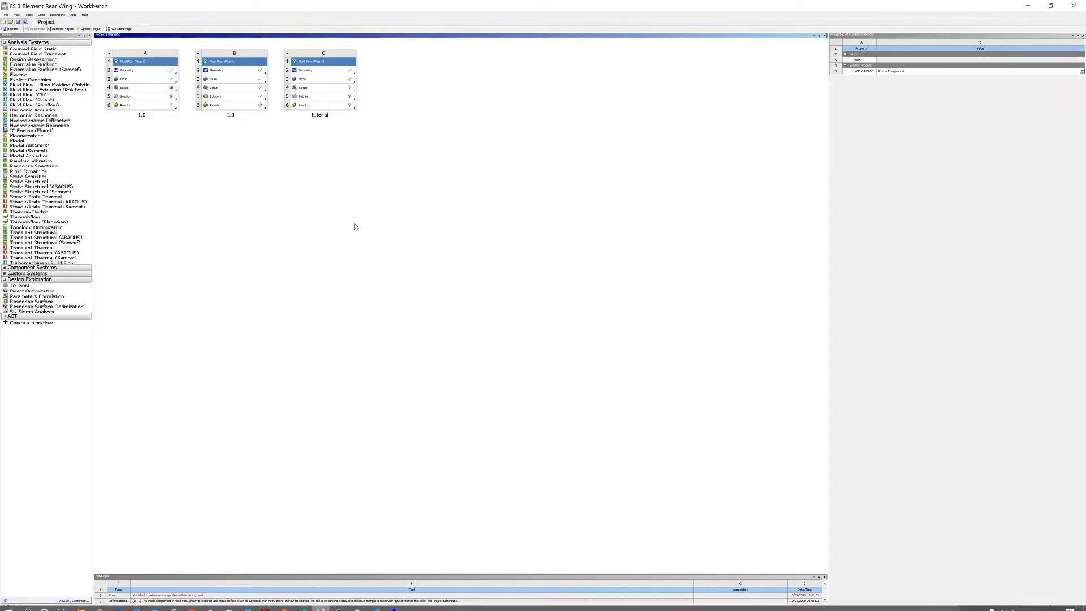
left_click(326, 81)
right_click(327, 80)
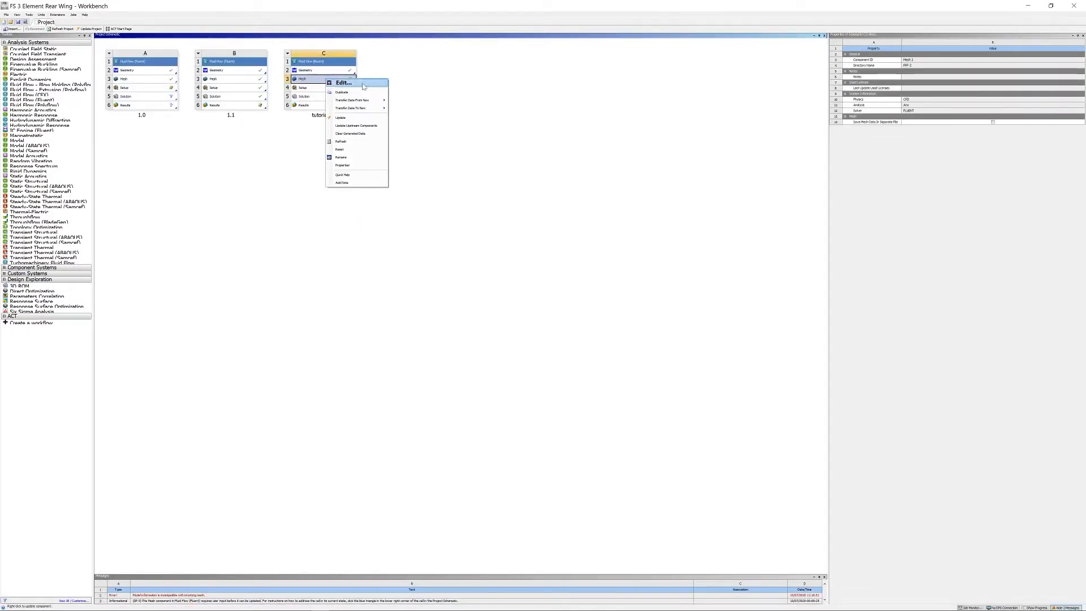
left_click(363, 84)
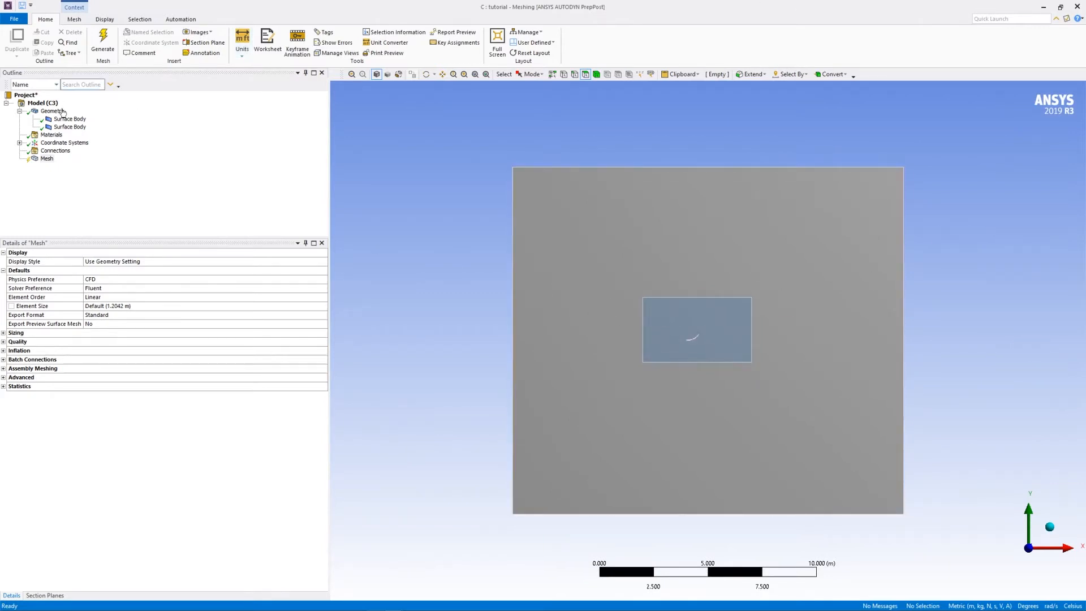
- Compare the two surface bodies and set the inner rectangle's treatment to None
left_click(71, 127)
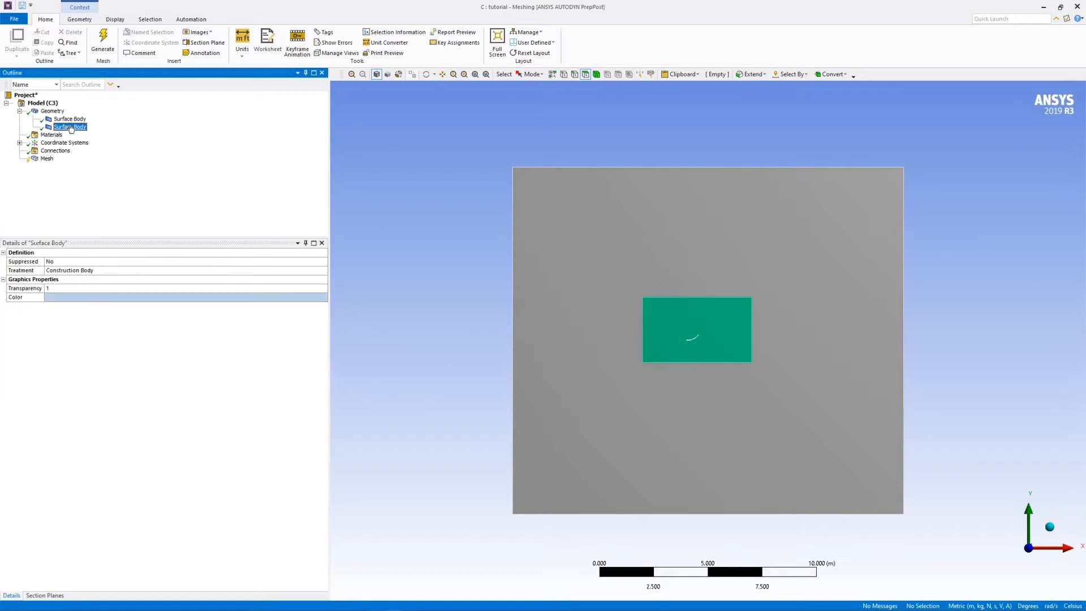
left_click(70, 120)
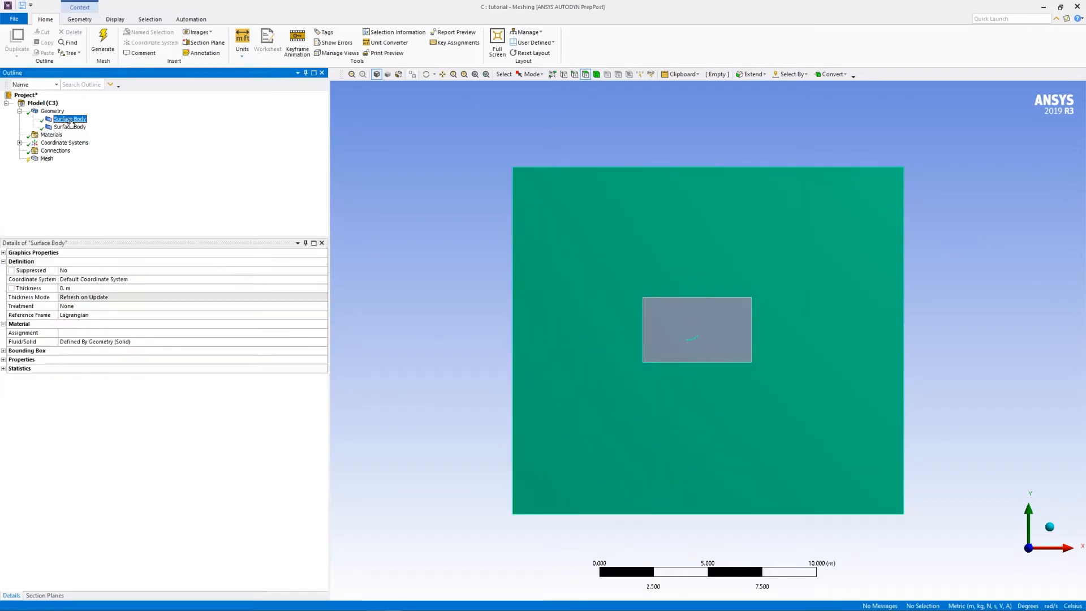
left_click(70, 127)
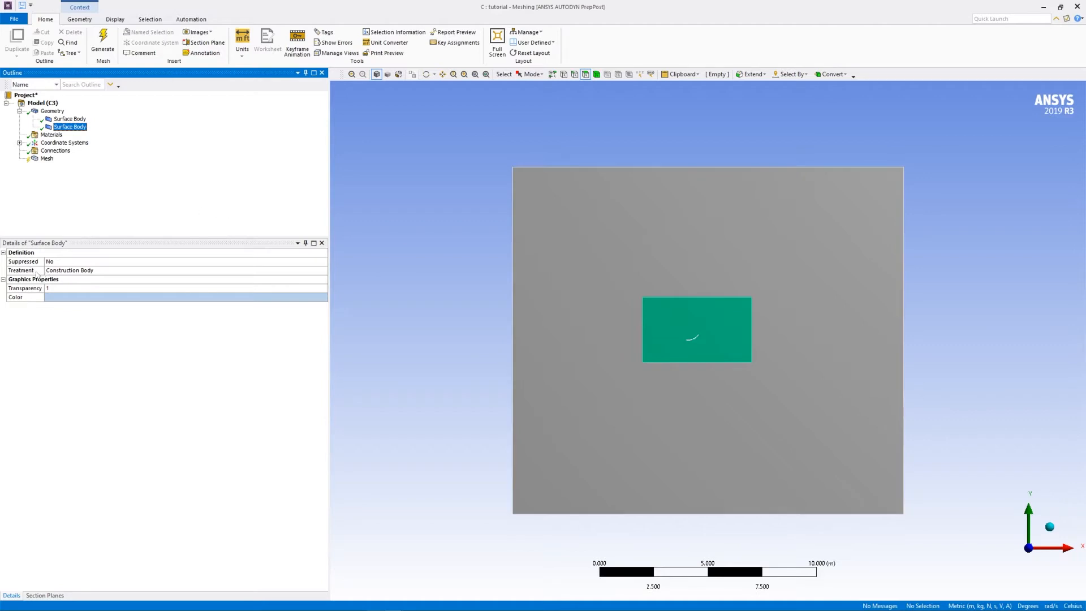
left_click(95, 272)
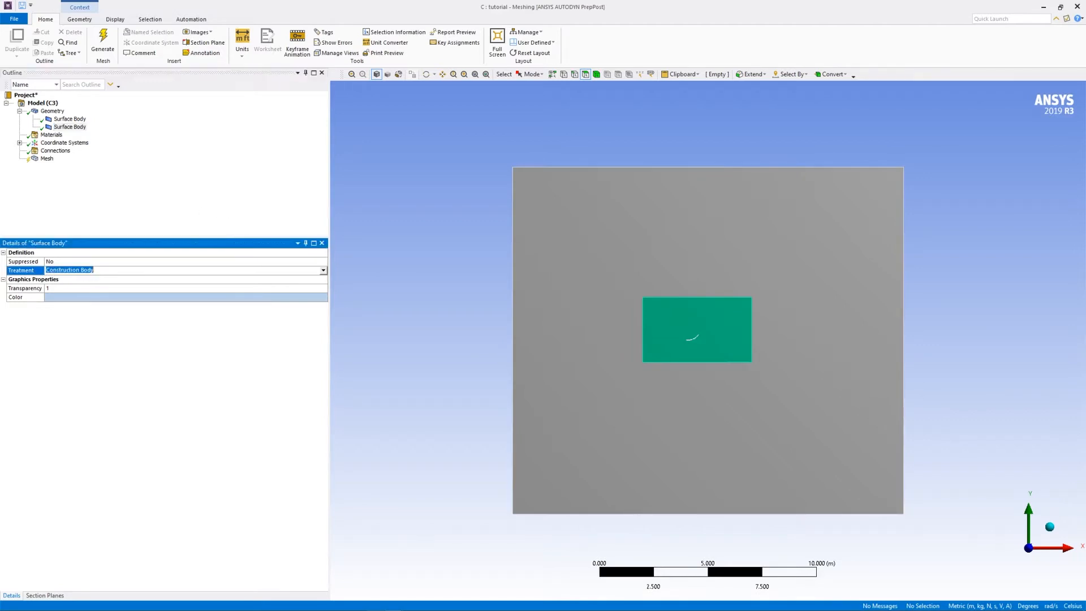
left_click(324, 271)
left_click(245, 280)
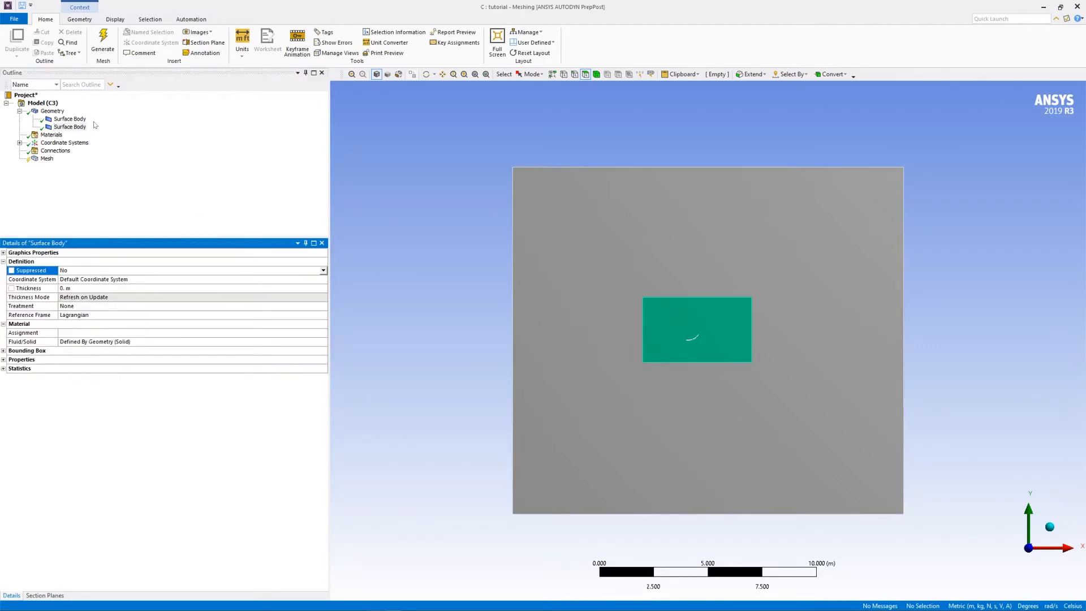
- Set the treatment of the inner rectangle's surface body to Construction Body
left_click(70, 127)
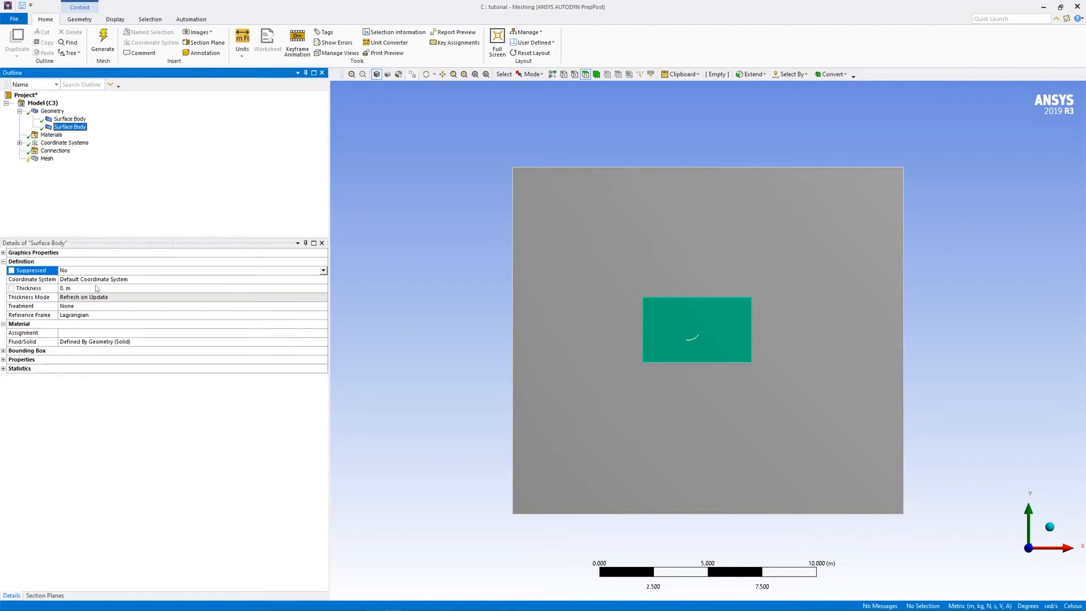
left_click(151, 307)
left_click(323, 306)
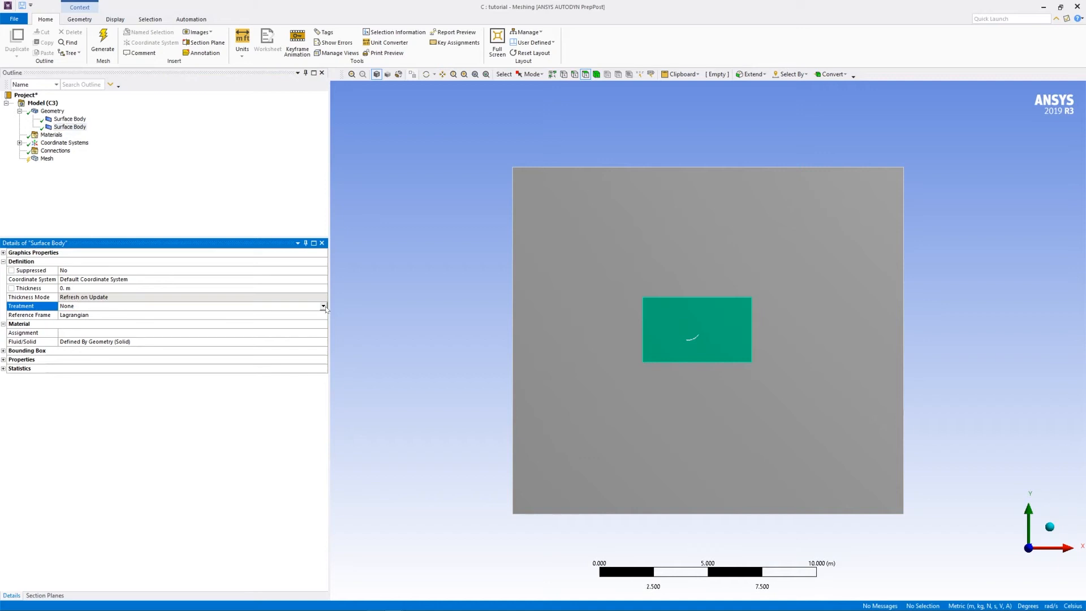
left_click(186, 326)
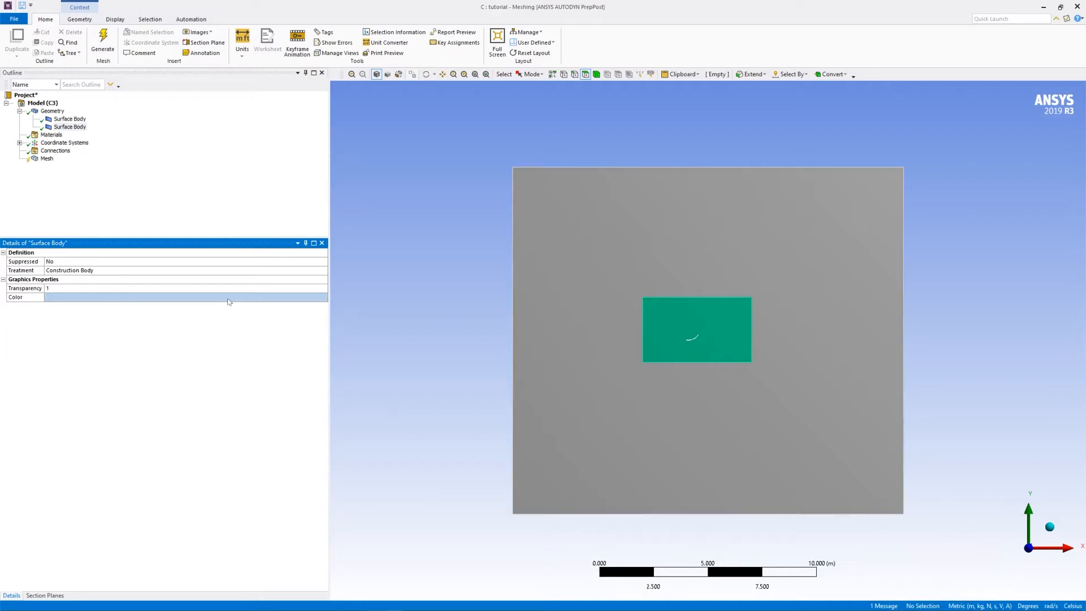
left_click(62, 128)
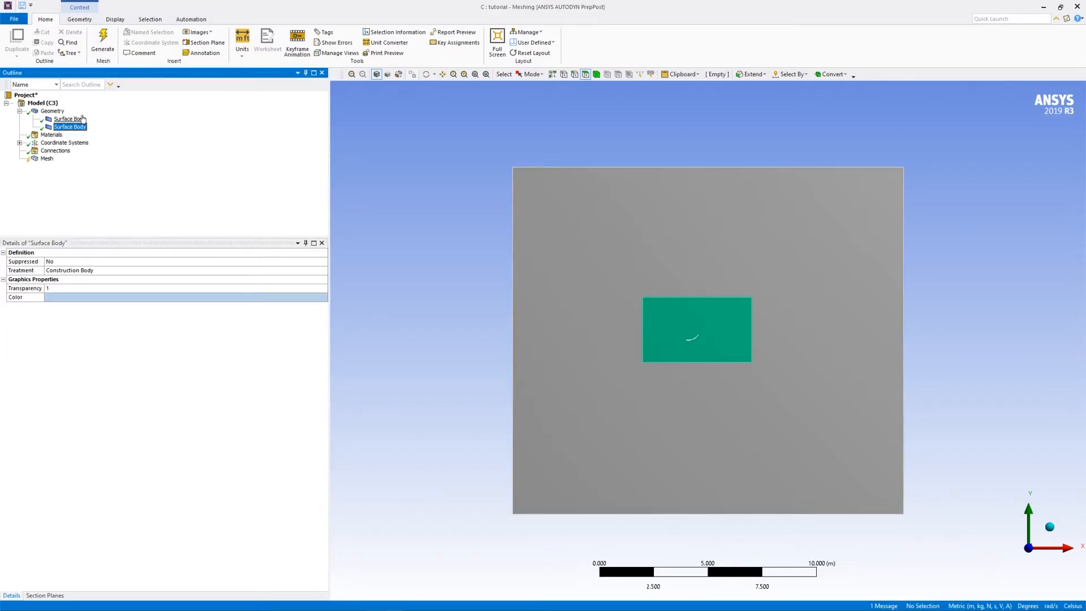
- Define the outer flow domain's surface body as Fluid
left_click(73, 120)
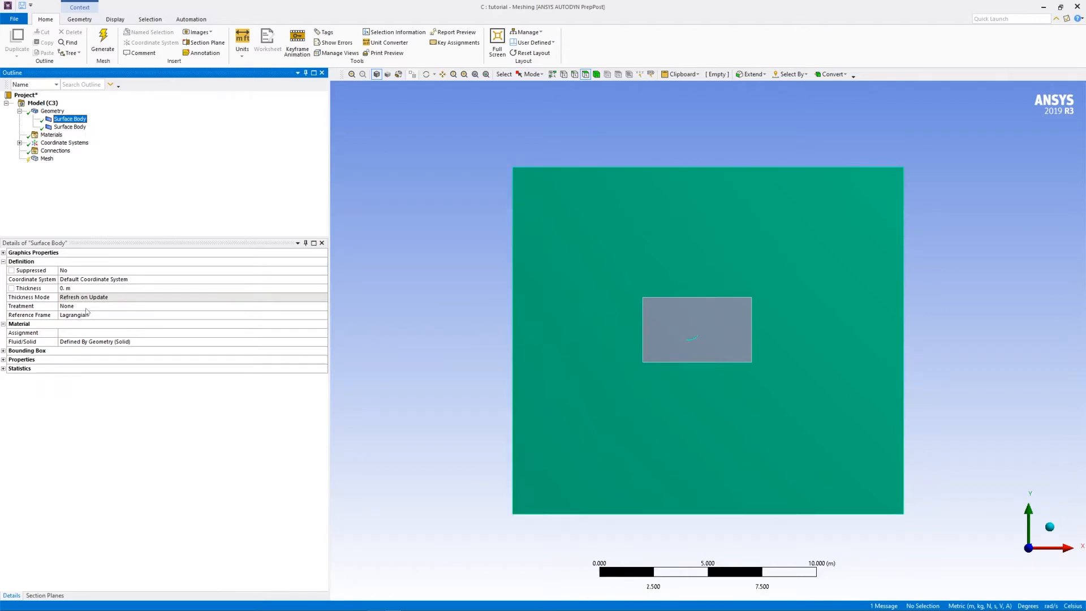
left_click(105, 343)
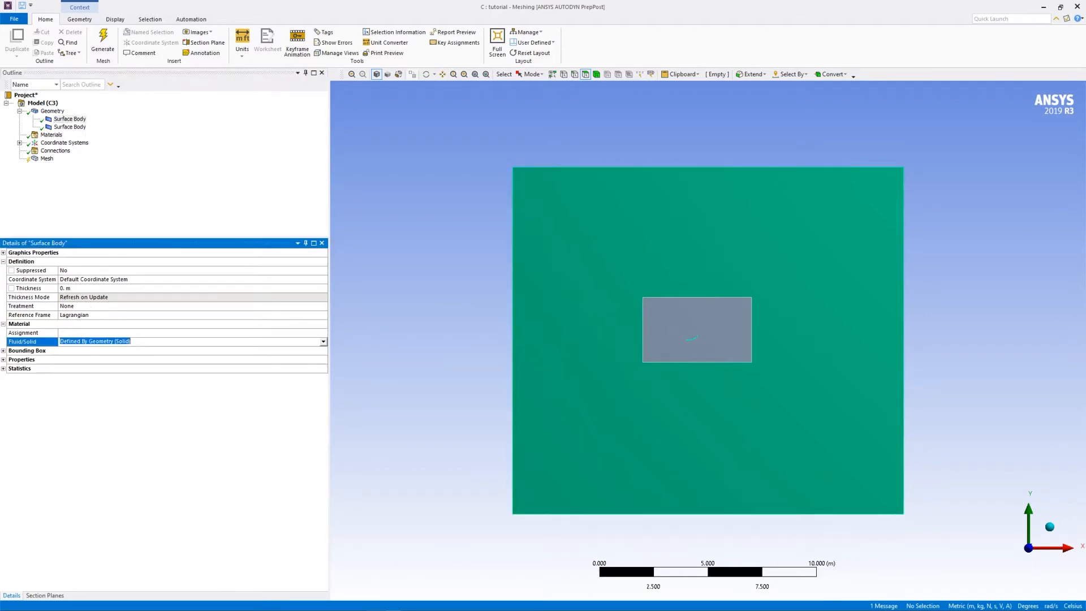
left_click(323, 341)
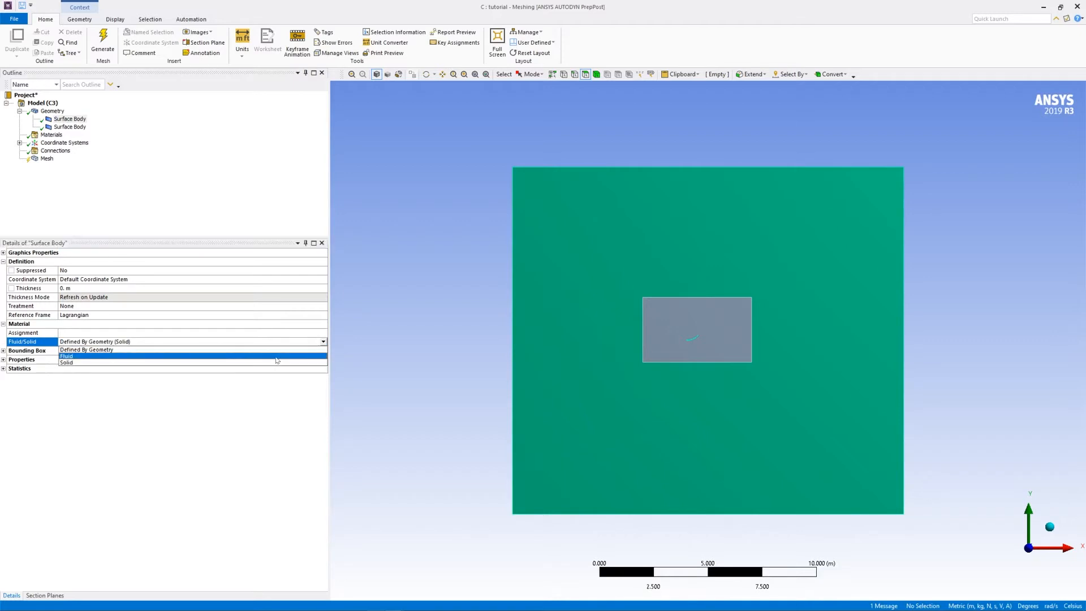
left_click(277, 357)
left_click(177, 194)
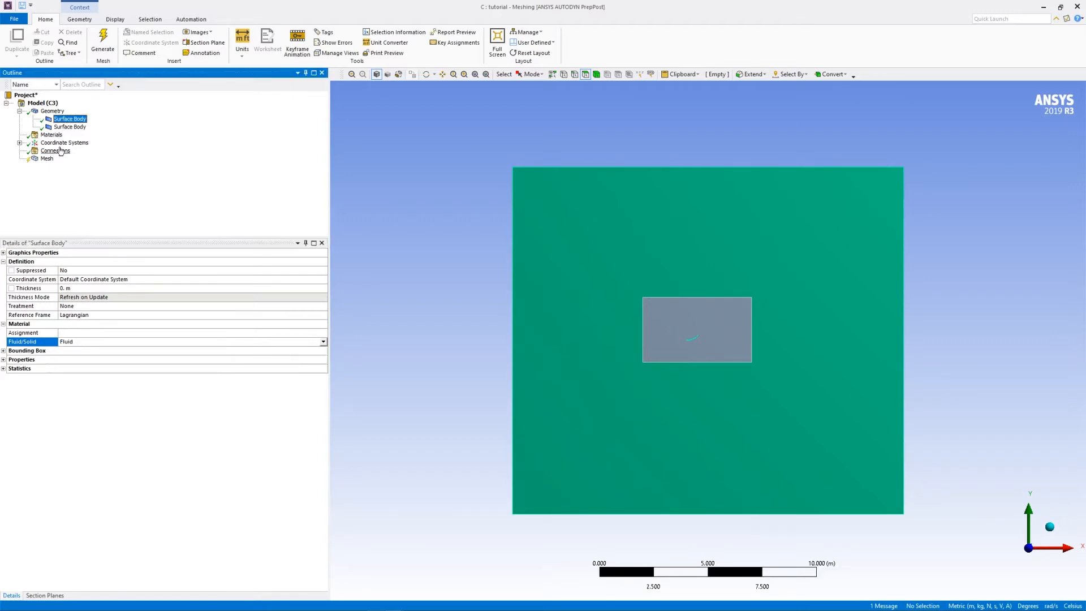
- Generate the mesh with the default settings and examine its cells around the aerofoils and across the domain
left_click(47, 159)
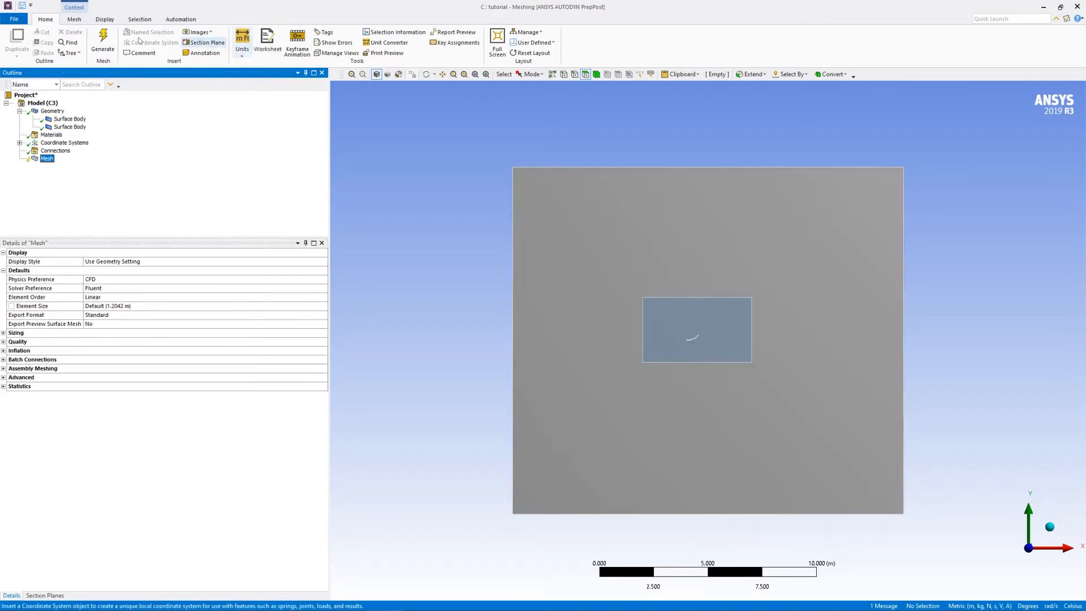
left_click(104, 40)
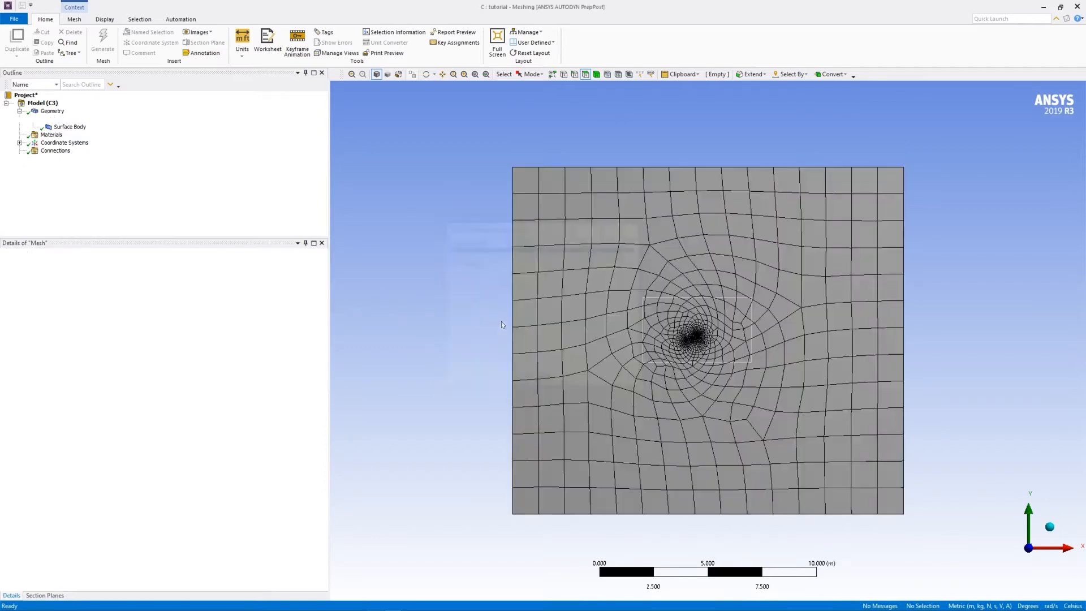
scroll(721, 345, "down", 3)
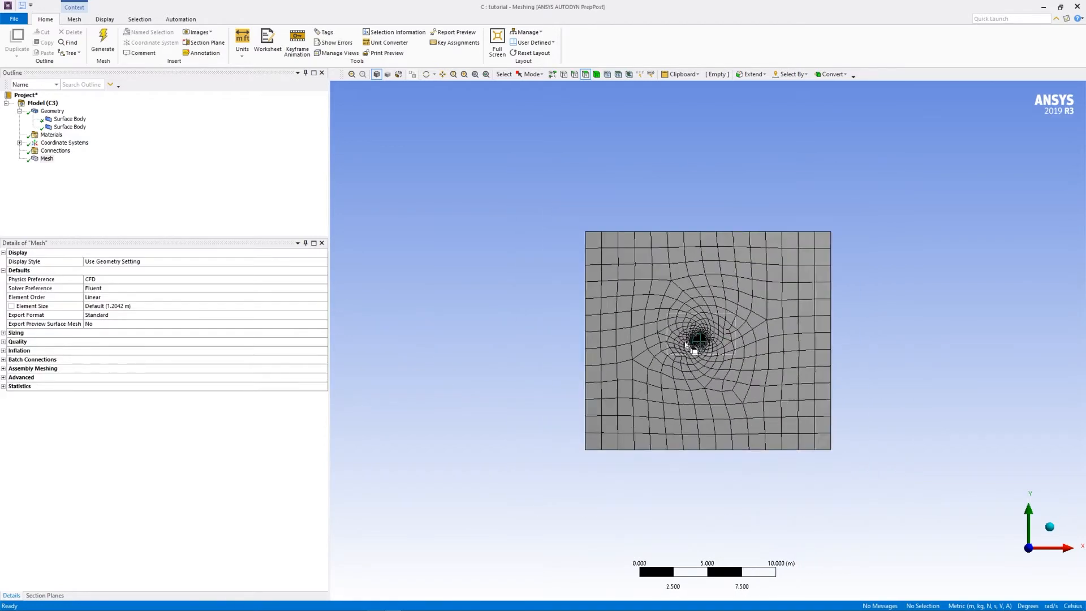
scroll(691, 350, "up", 4)
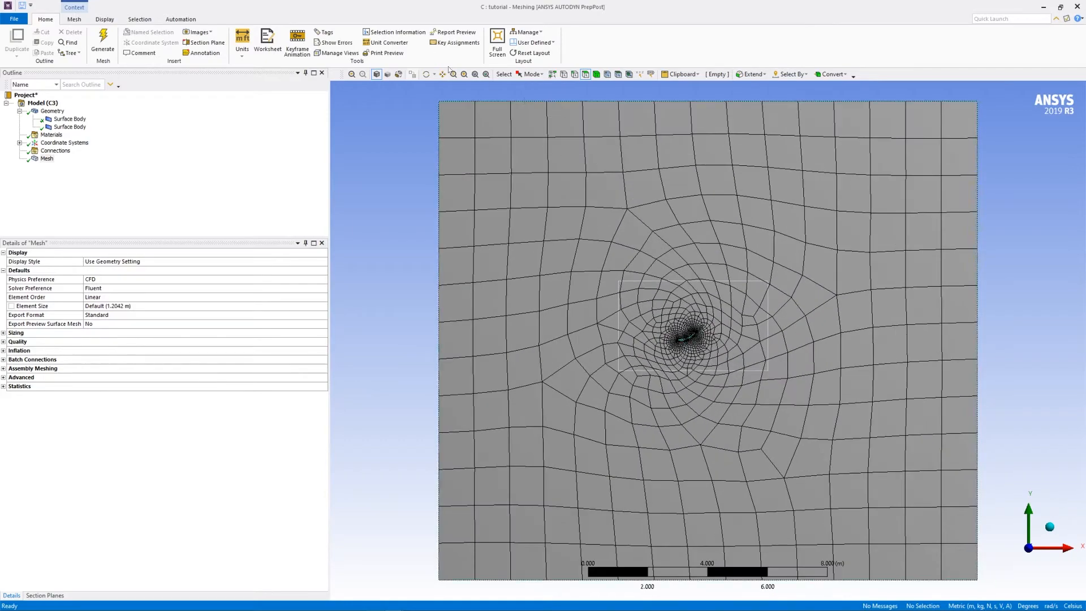
left_click(444, 75)
right_click_drag(603, 283, 821, 426)
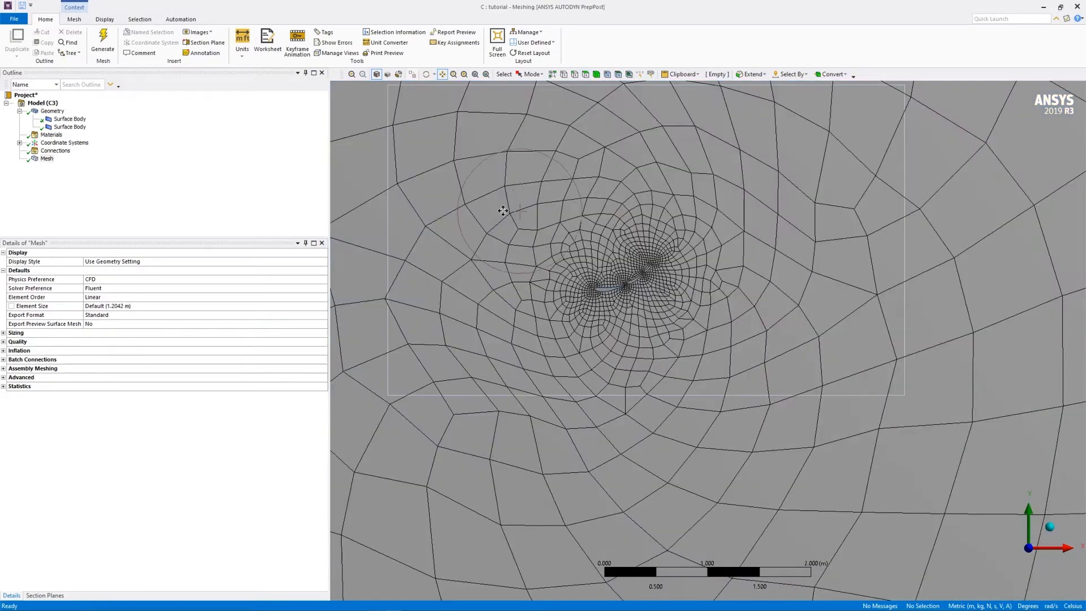
right_click_drag(504, 211, 804, 366)
scroll(718, 305, "up", 2)
scroll(681, 332, "down", 5)
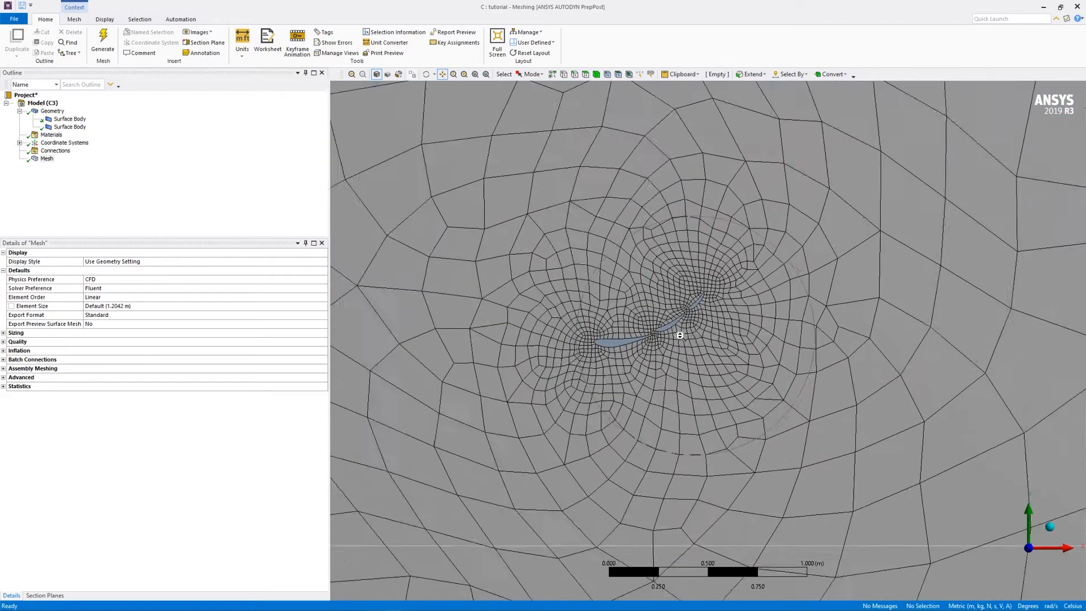
scroll(665, 345, "down", 6)
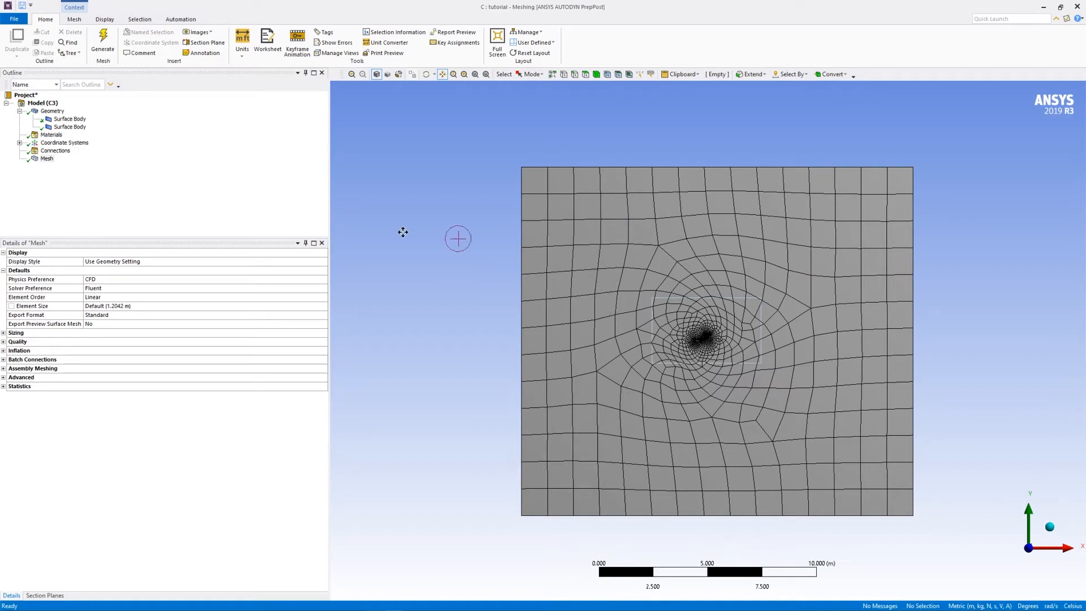
- Update the mesh of the fluid domain
left_click(79, 190)
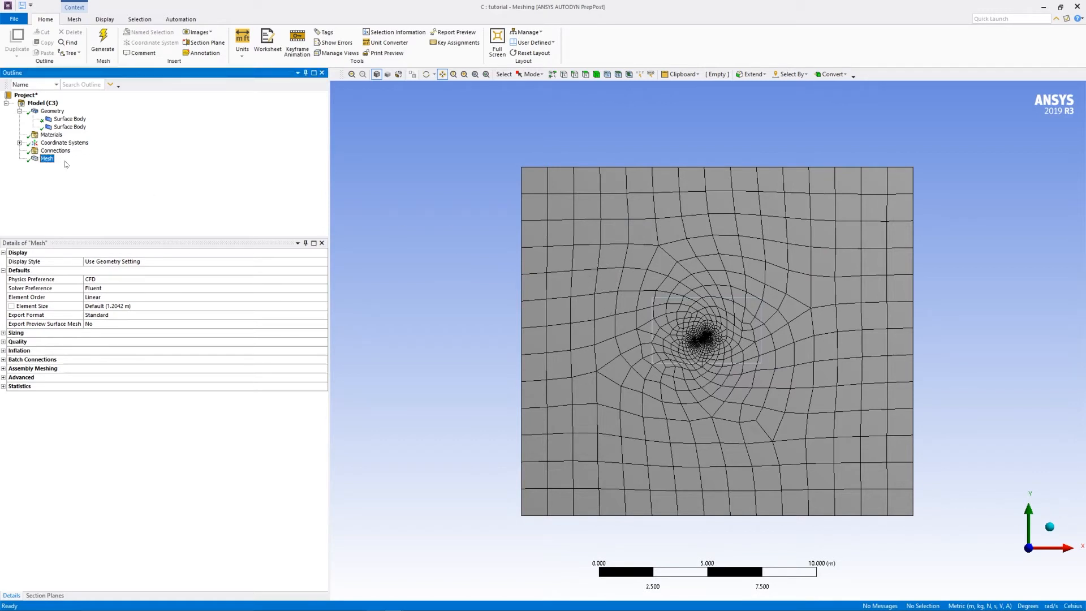
right_click(51, 160)
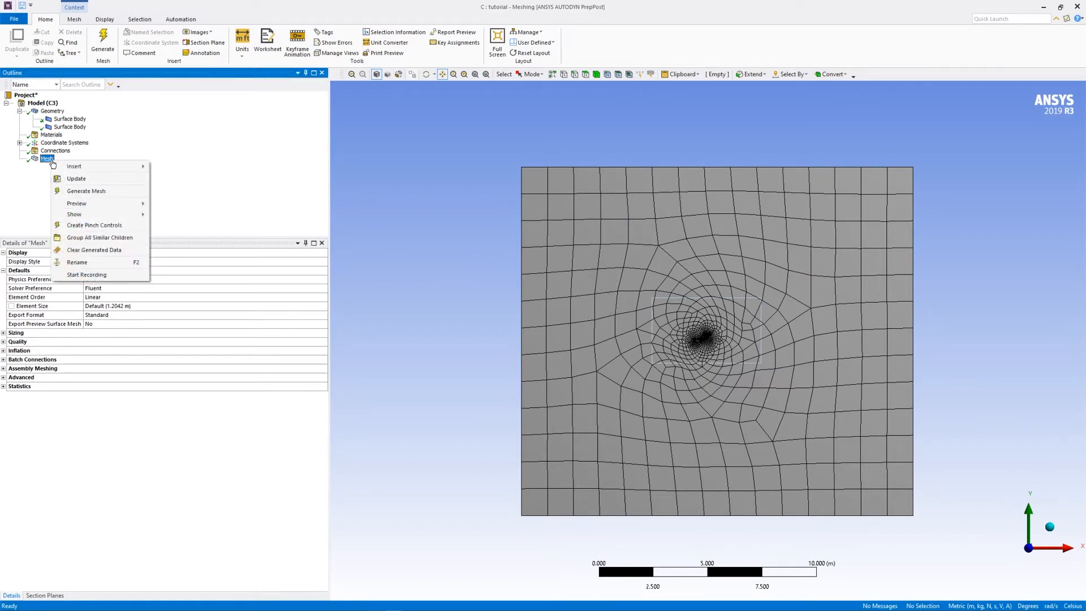
left_click(49, 158)
right_click(45, 160)
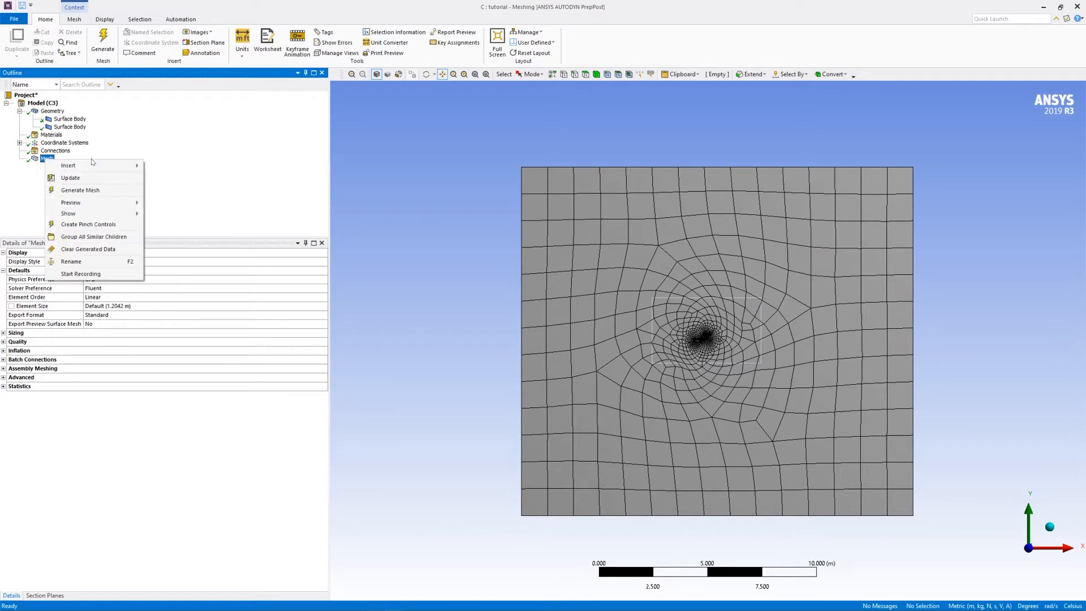
left_click(71, 177)
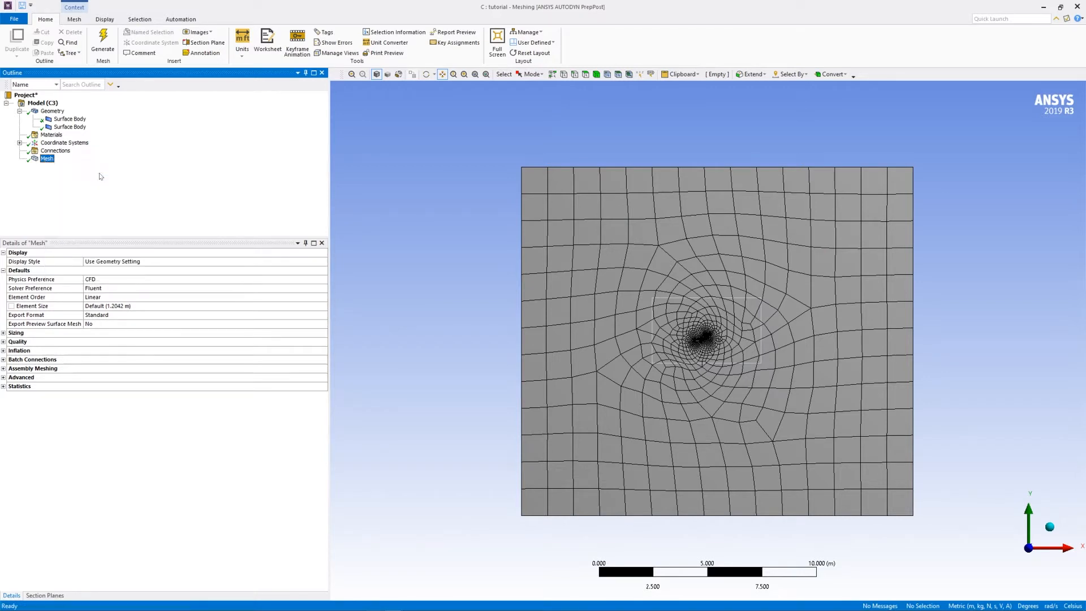
- Insert a mesh method and scope it to the outer flow domain's surface body
left_click(48, 160)
right_click(47, 160)
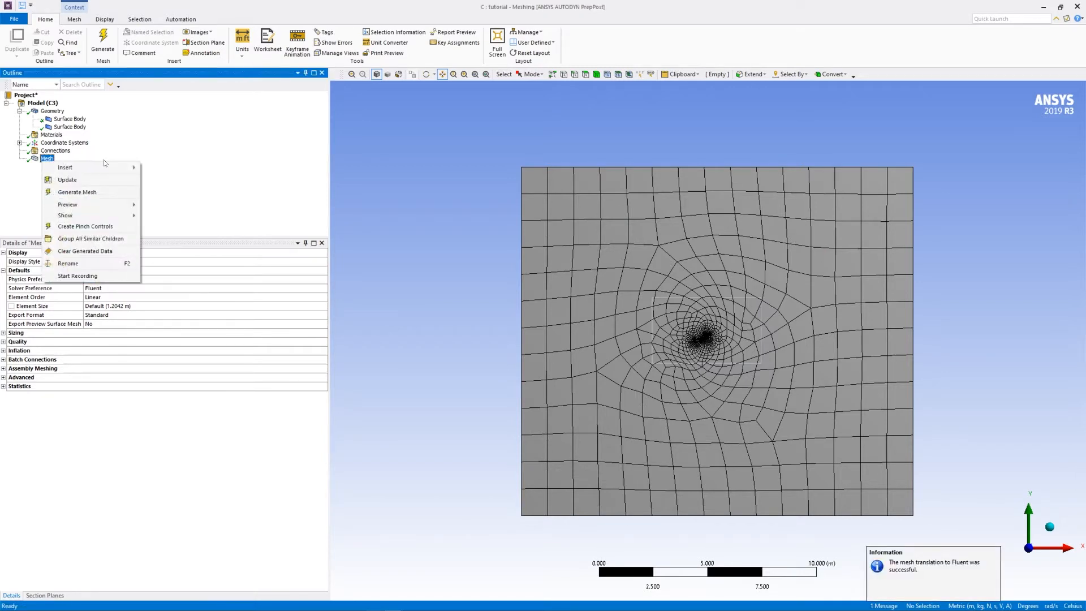
mouse_move(113, 168)
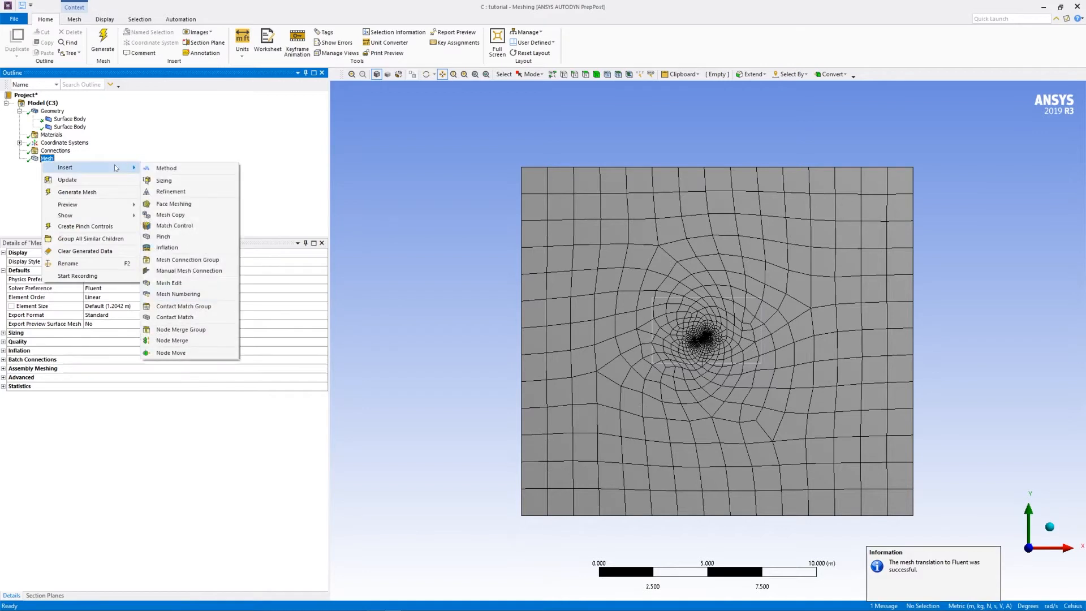
left_click(207, 171)
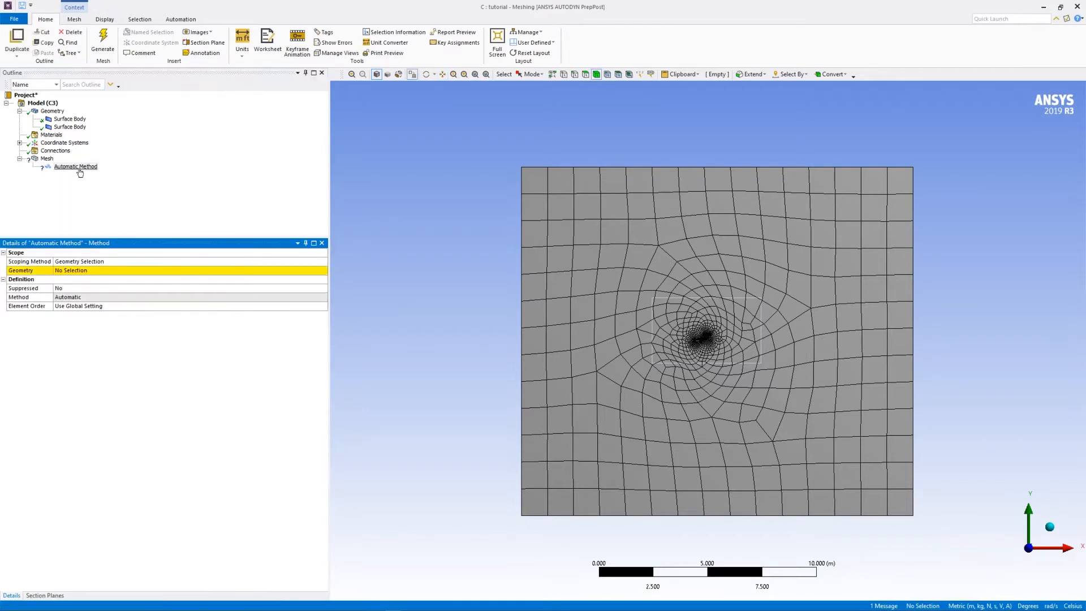
left_click(74, 271)
left_click(653, 250)
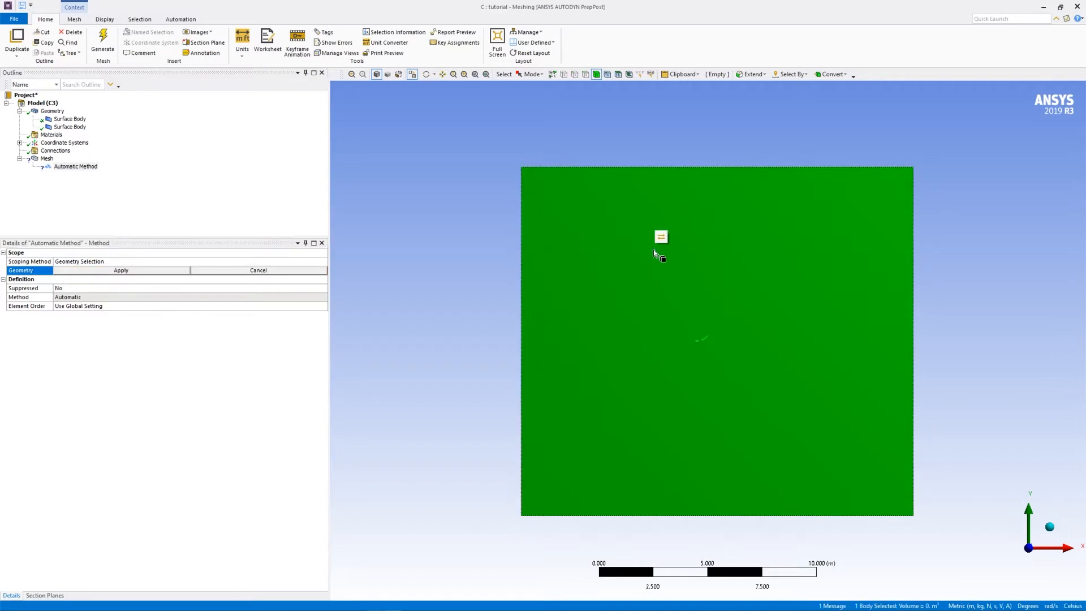
left_click(171, 271)
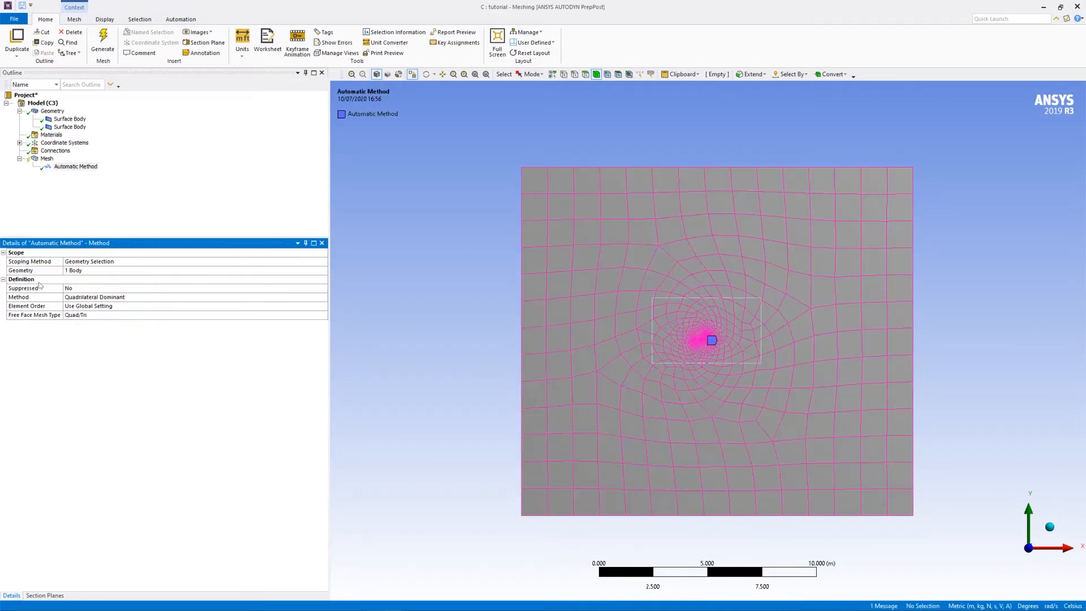
- Change the mesh method to Triangles and regenerate the mesh
left_click(96, 298)
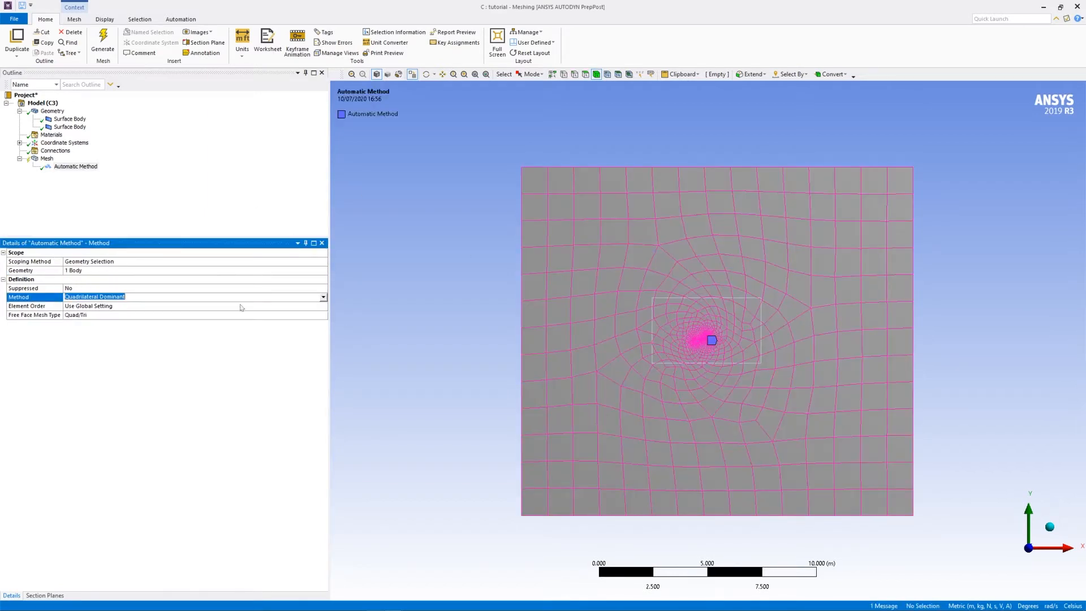
left_click(324, 299)
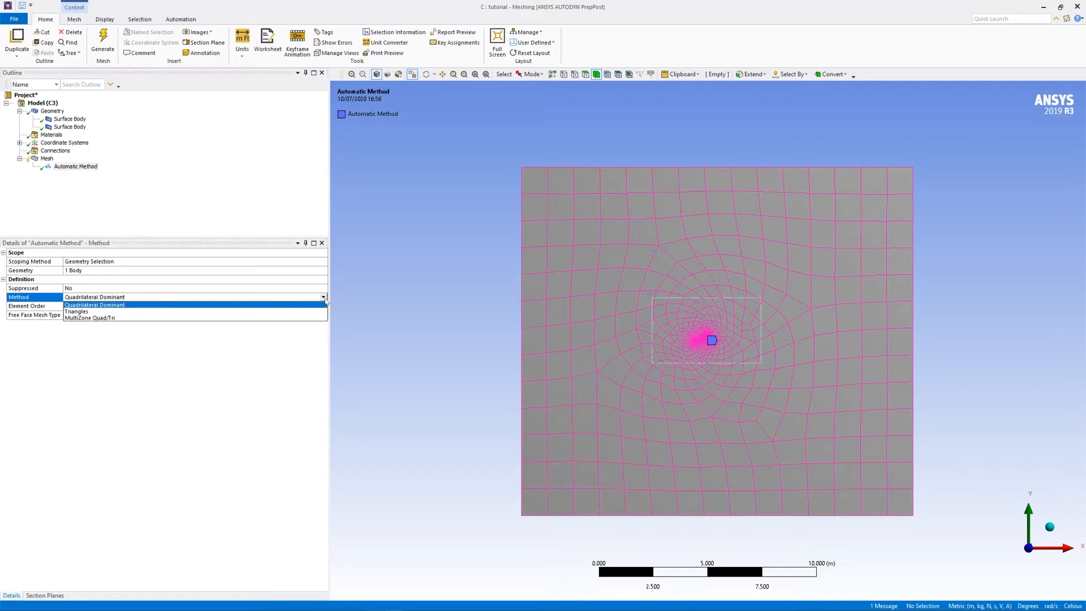
left_click(272, 316)
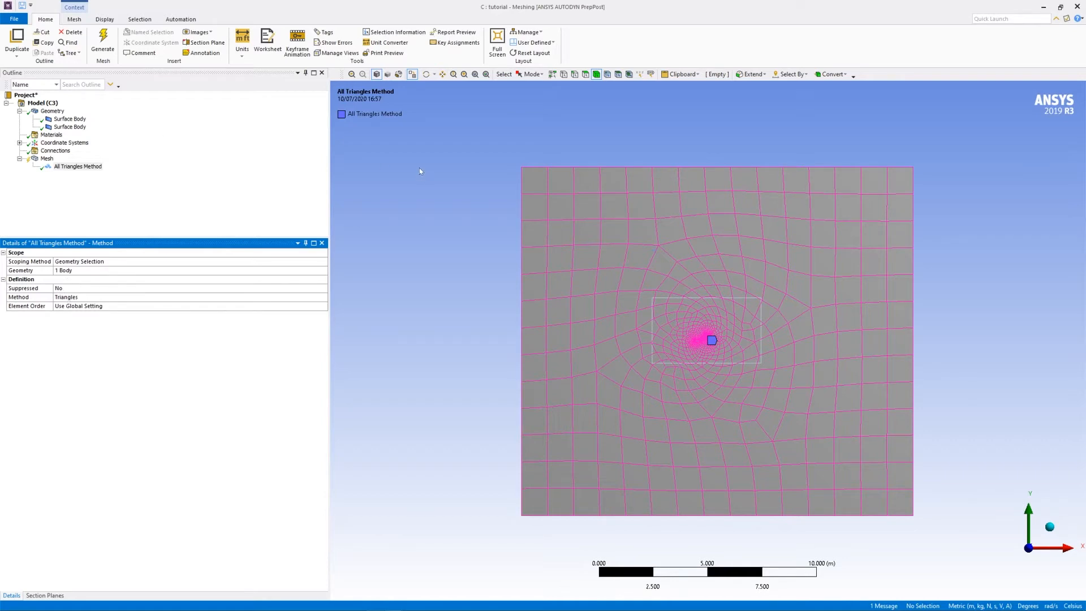
left_click(103, 41)
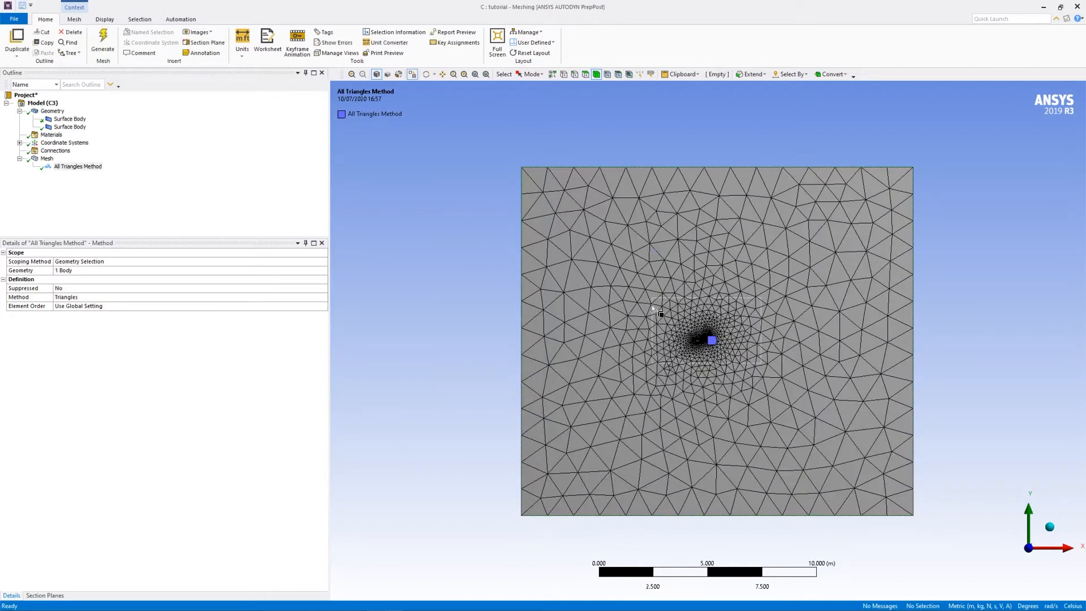
- Examine the triangular cells around the three aerofoils, in the gaps between them and across the whole domain
left_click(637, 285)
left_click(400, 284)
scroll(754, 371, "up", 5)
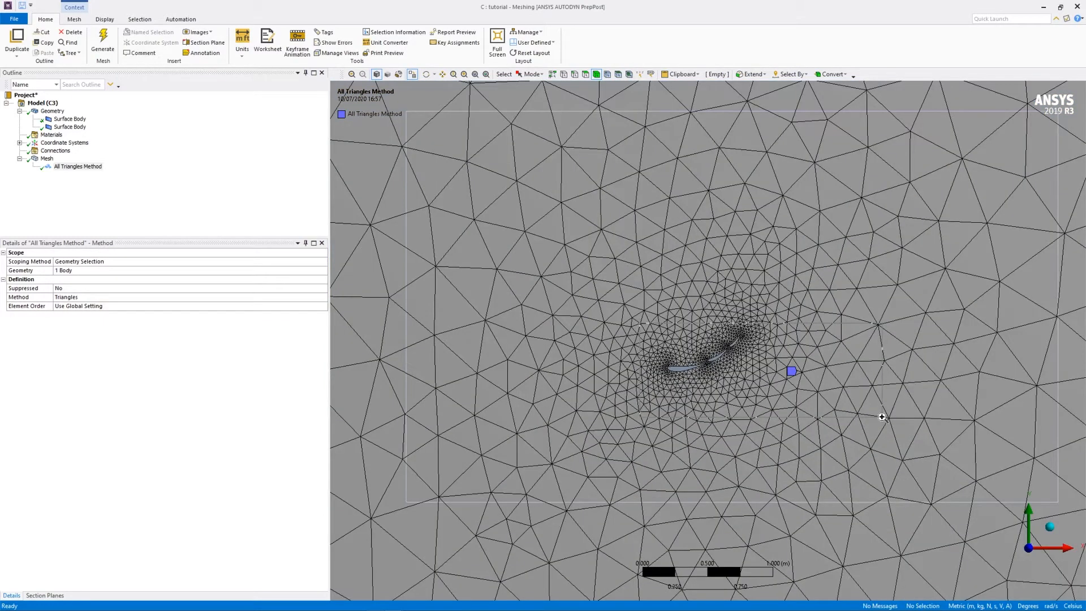
scroll(874, 418, "up", 5)
scroll(611, 376, "down", 5)
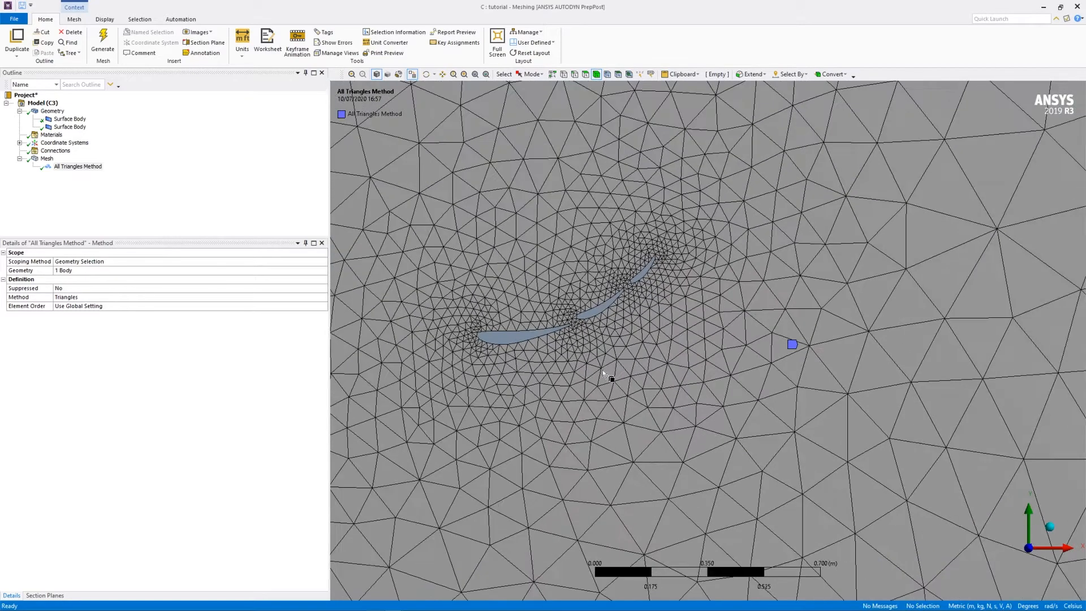
key("F7")
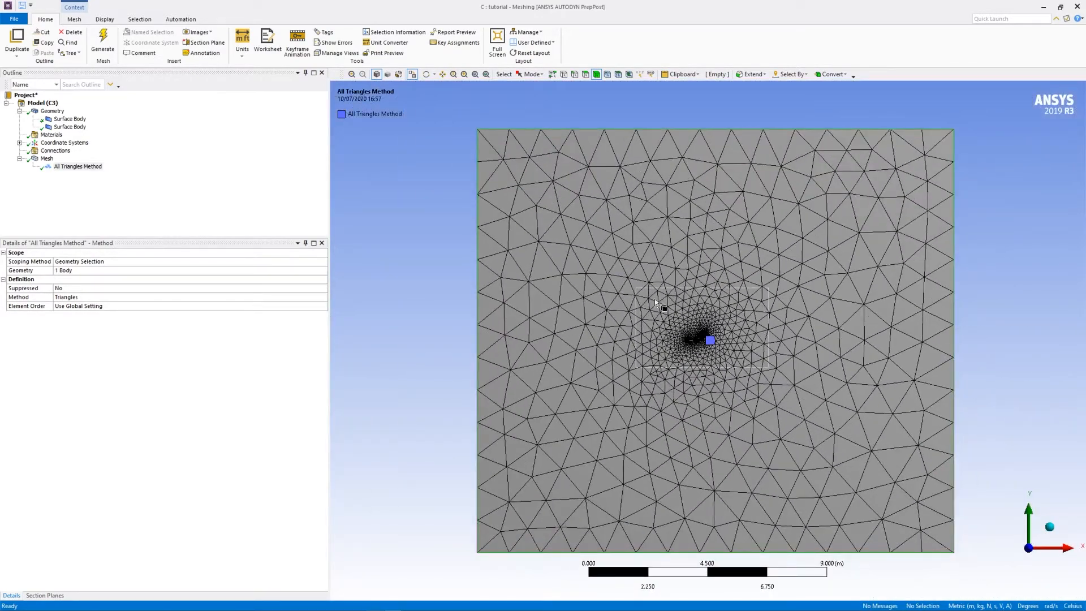
right_click_drag(655, 299, 794, 407)
right_click_drag(457, 207, 718, 342)
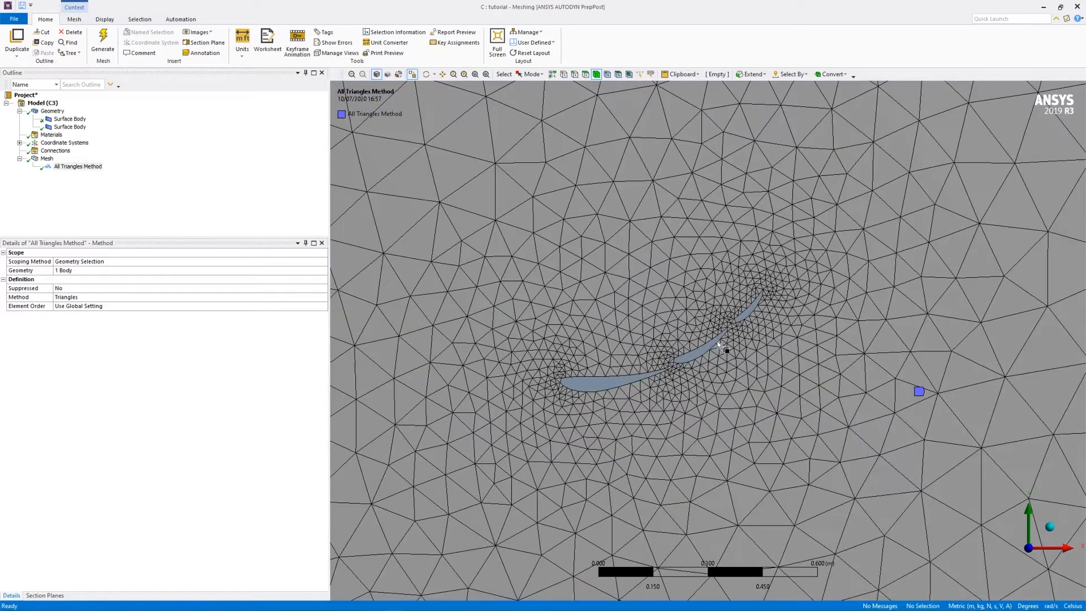
right_click_drag(474, 240, 847, 462)
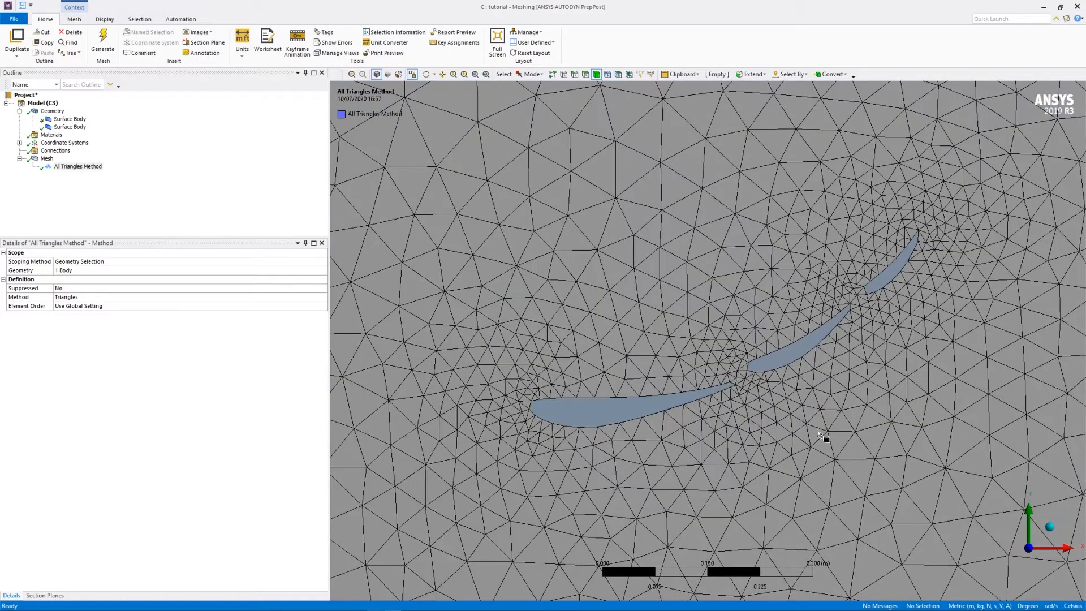
scroll(837, 443, "up", 5)
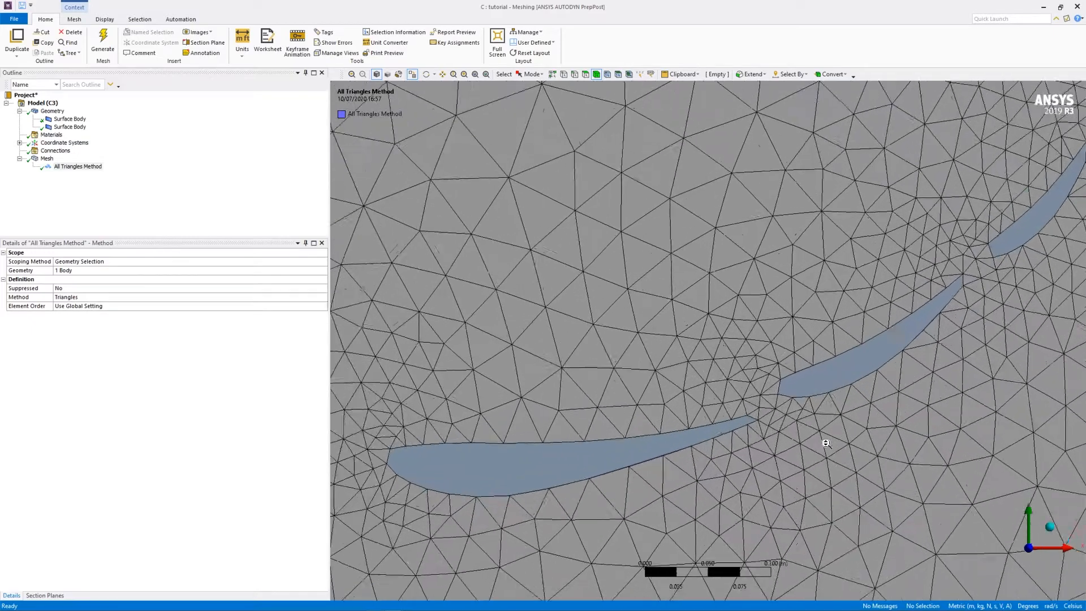
scroll(809, 458, "down", 5)
scroll(793, 473, "down", 15)
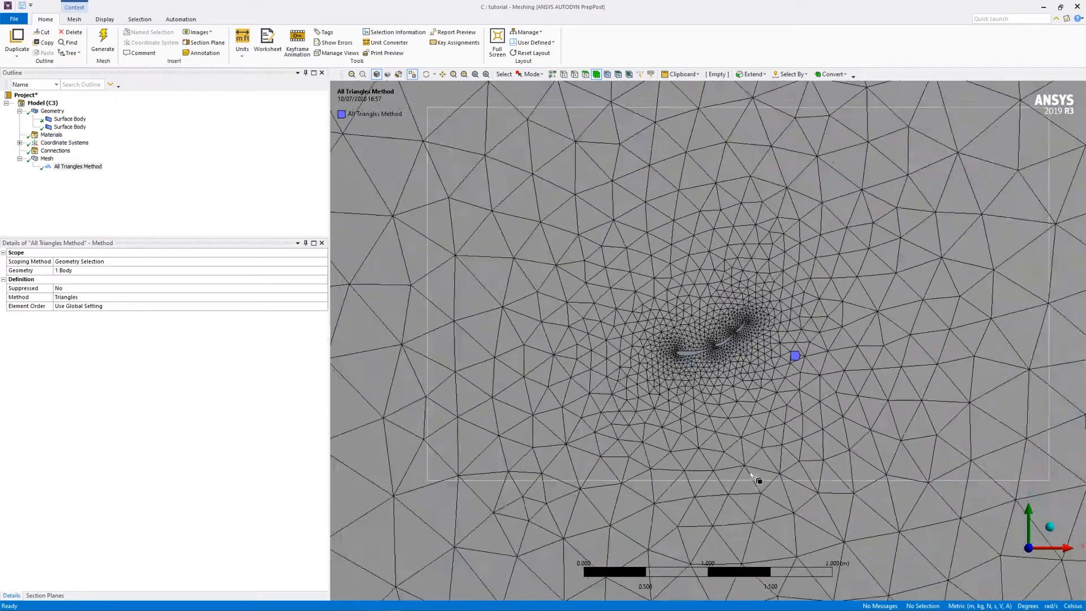
scroll(729, 473, "down", 3)
scroll(730, 476, "down", 3)
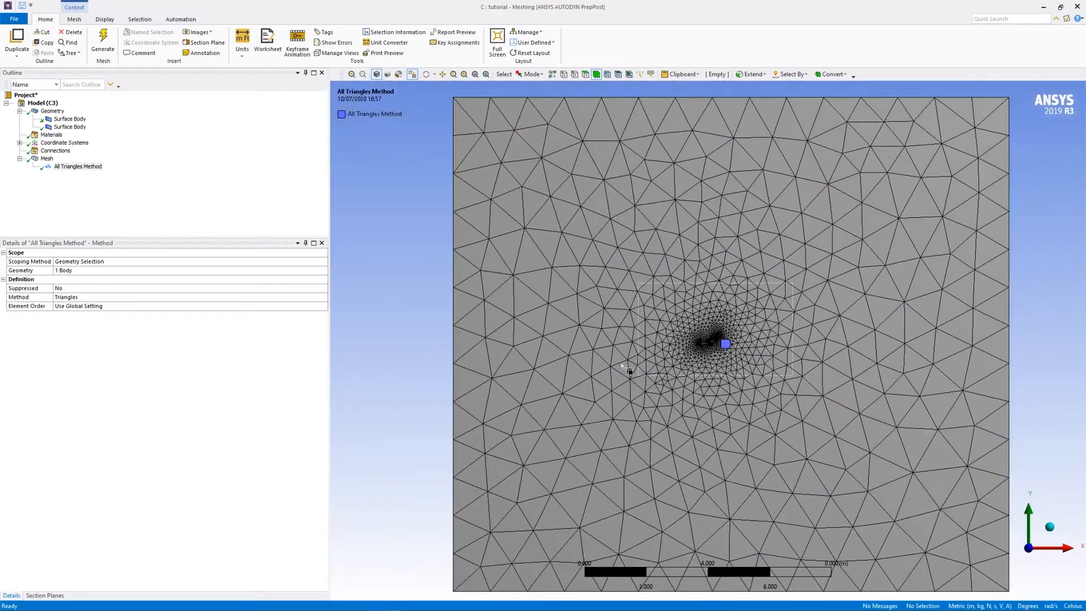
- Insert a mesh sizing control and scope it to the outer flow domain's surface body
left_click(82, 185)
left_click(47, 158)
right_click(45, 158)
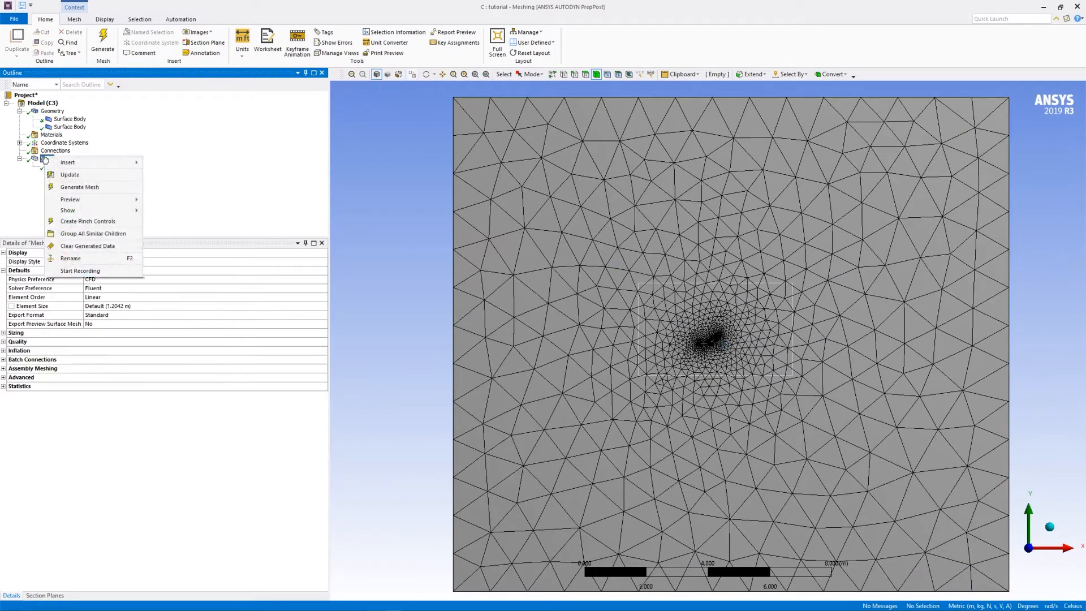
mouse_move(94, 162)
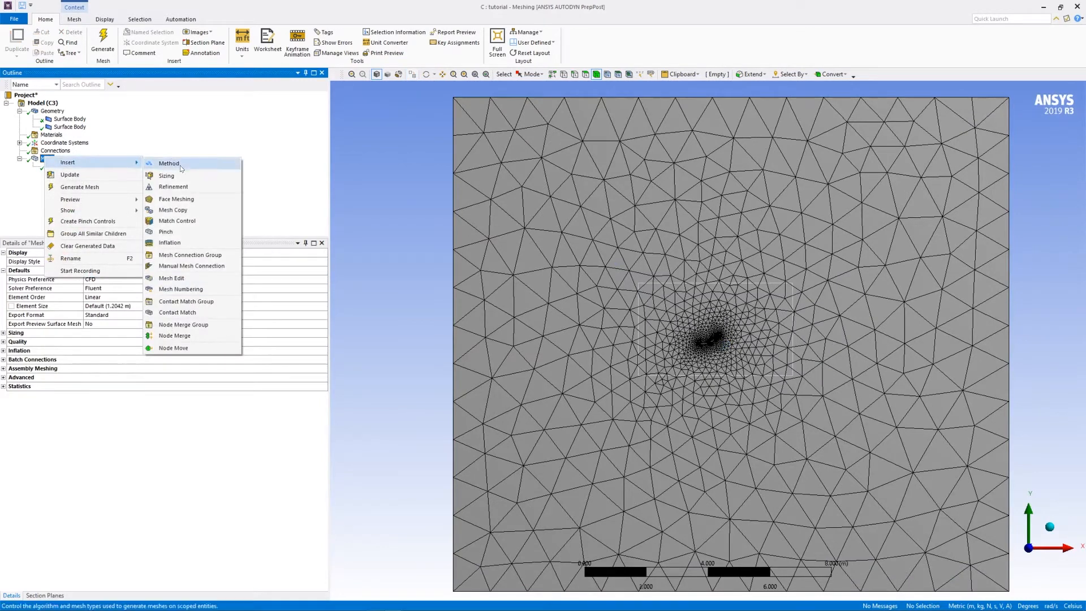
left_click(166, 176)
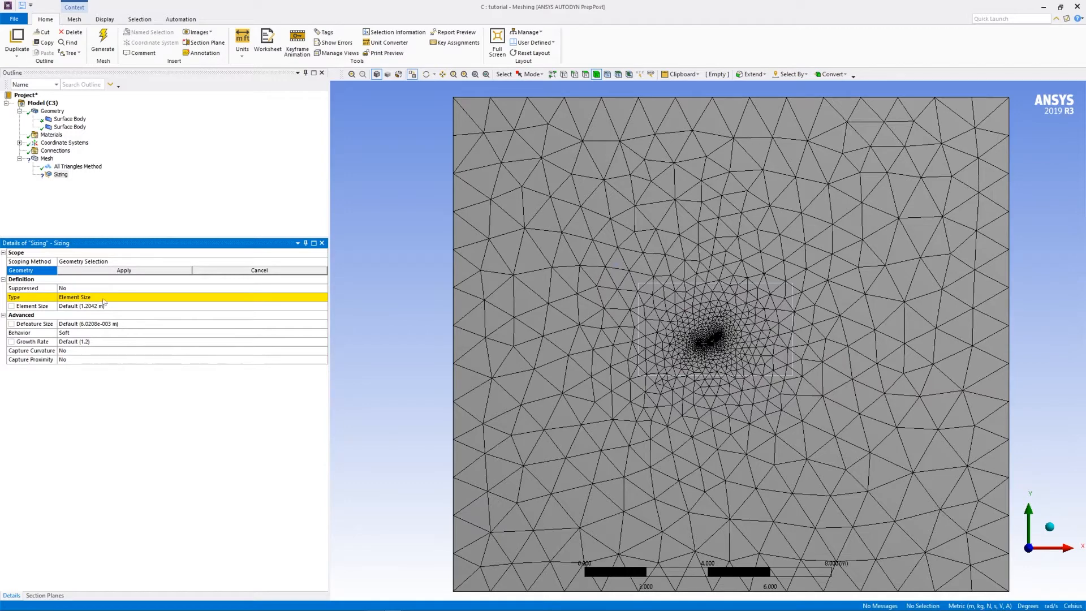
left_click(542, 271)
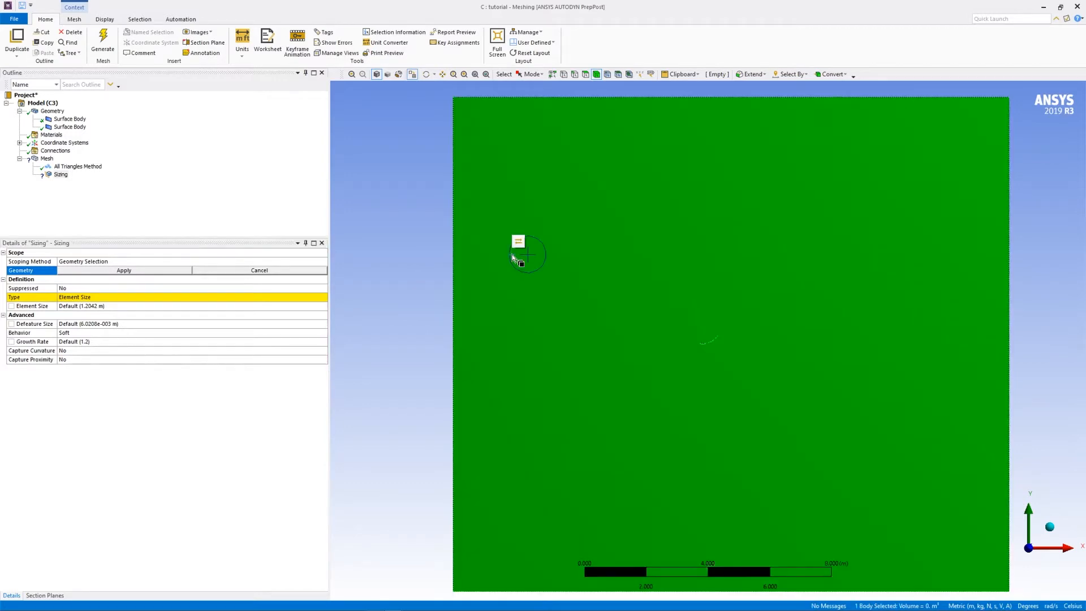
left_click(122, 272)
- Set the sizing type to Body of Influence and assign the inner rectangle's surface body as the influencing body
left_click(95, 298)
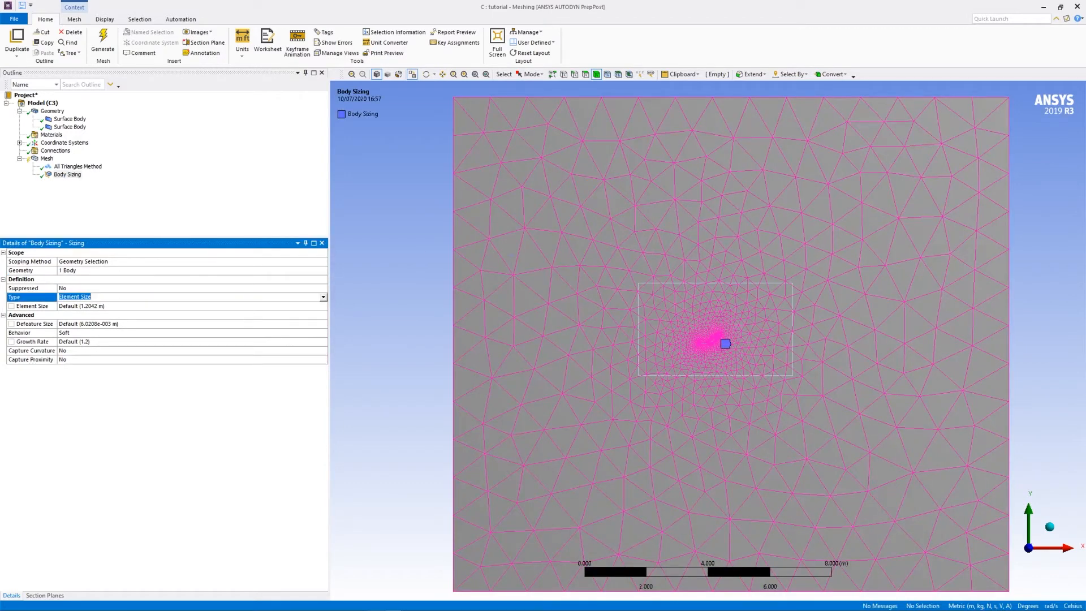
left_click(323, 297)
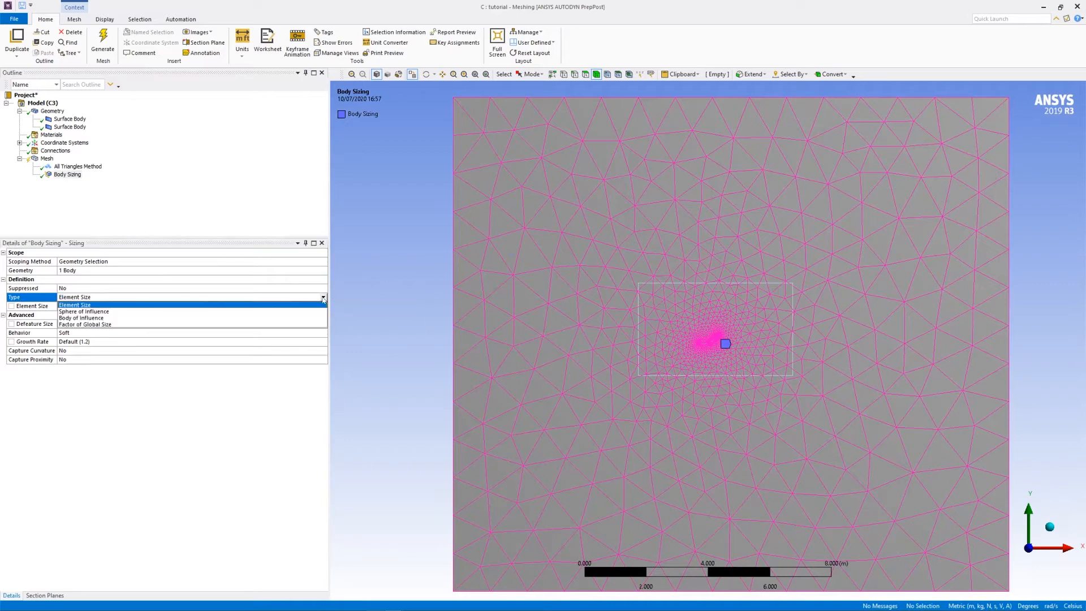
left_click(160, 318)
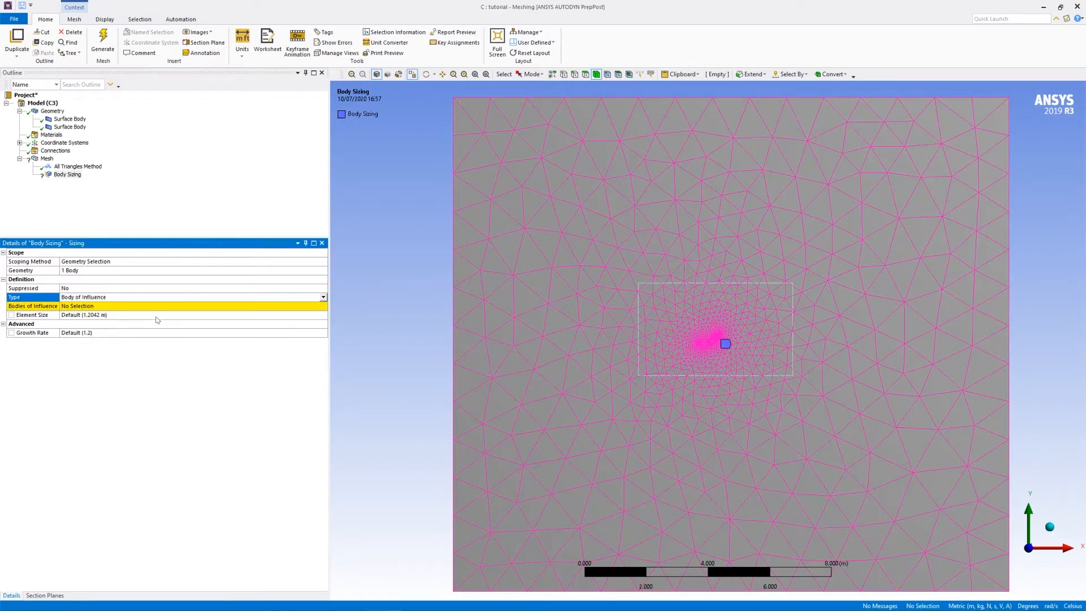
left_click(105, 306)
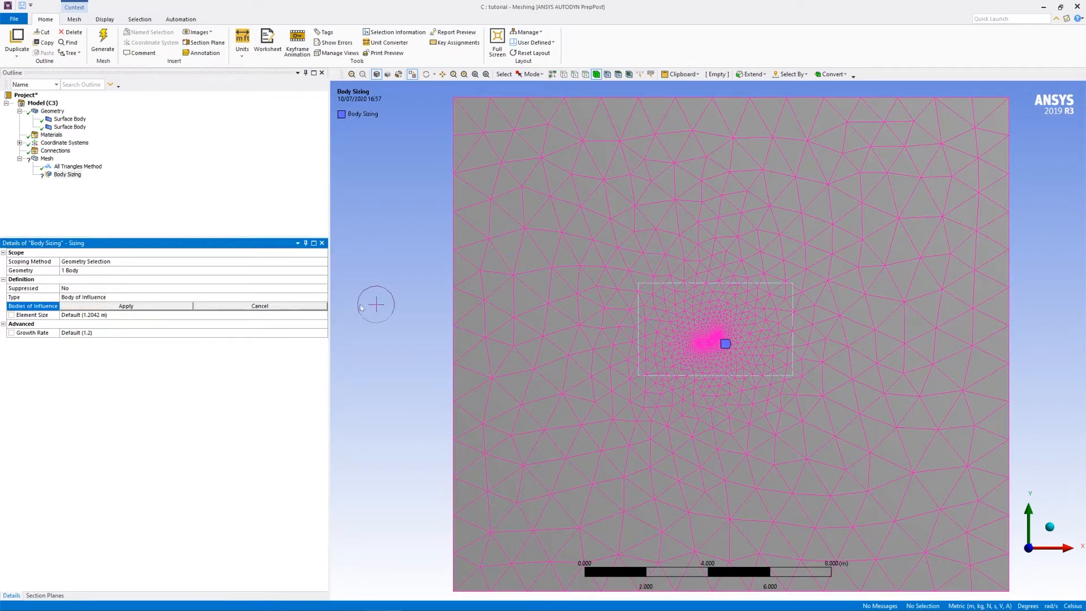
left_click(682, 311)
left_click(345, 576)
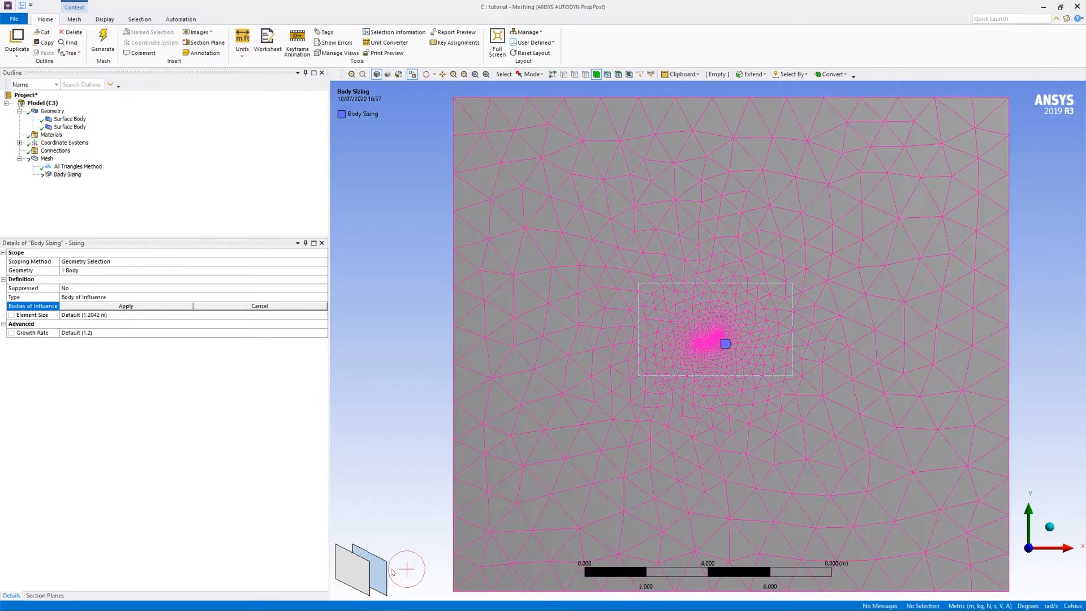
left_click(682, 308)
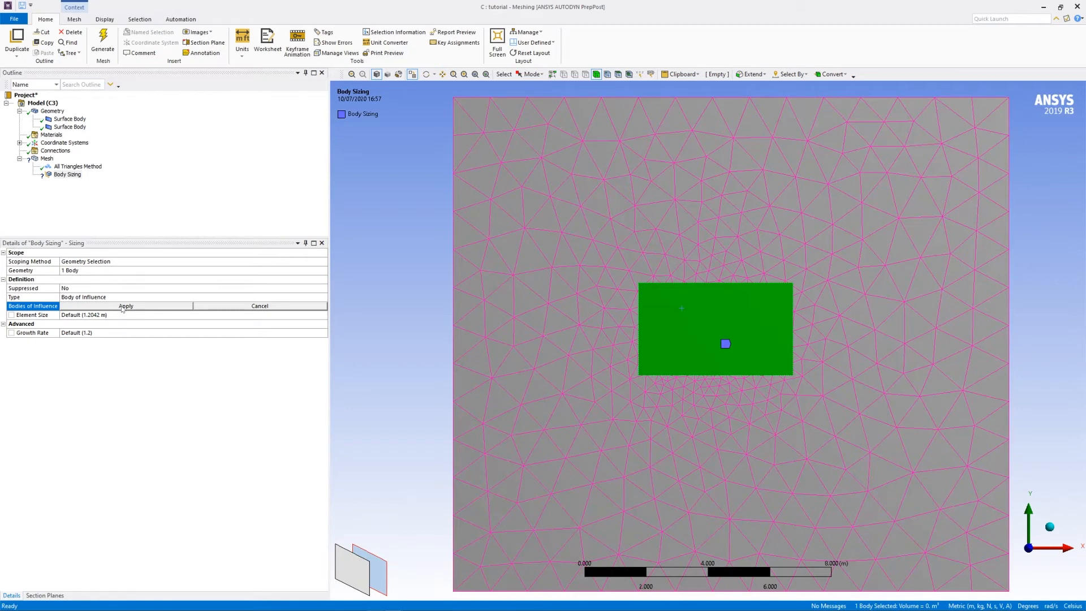
left_click(124, 306)
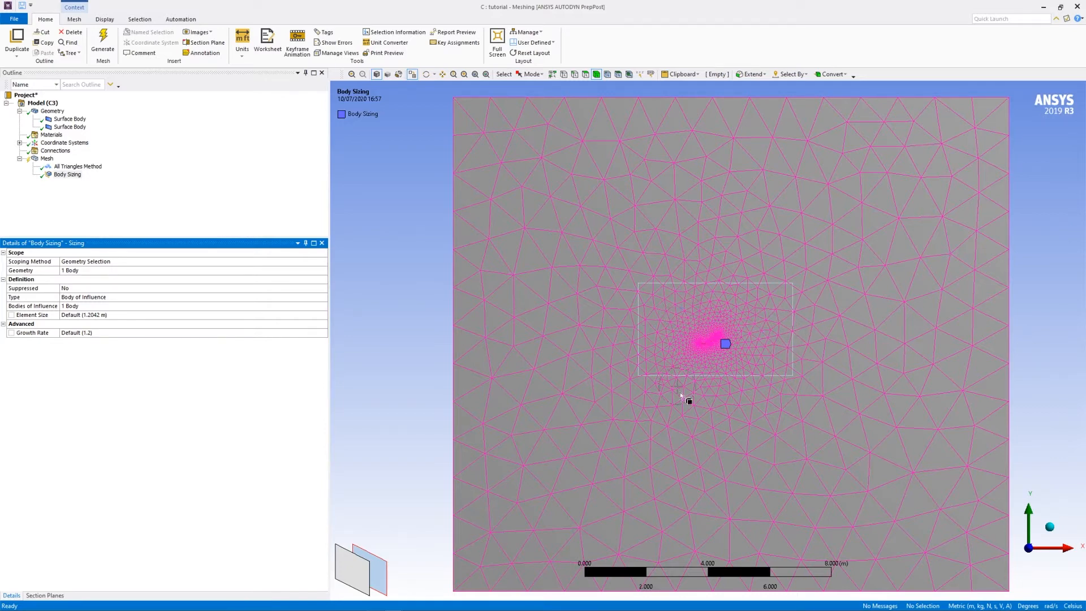
- Set the body sizing's element size to 0.01 m
left_click(106, 315)
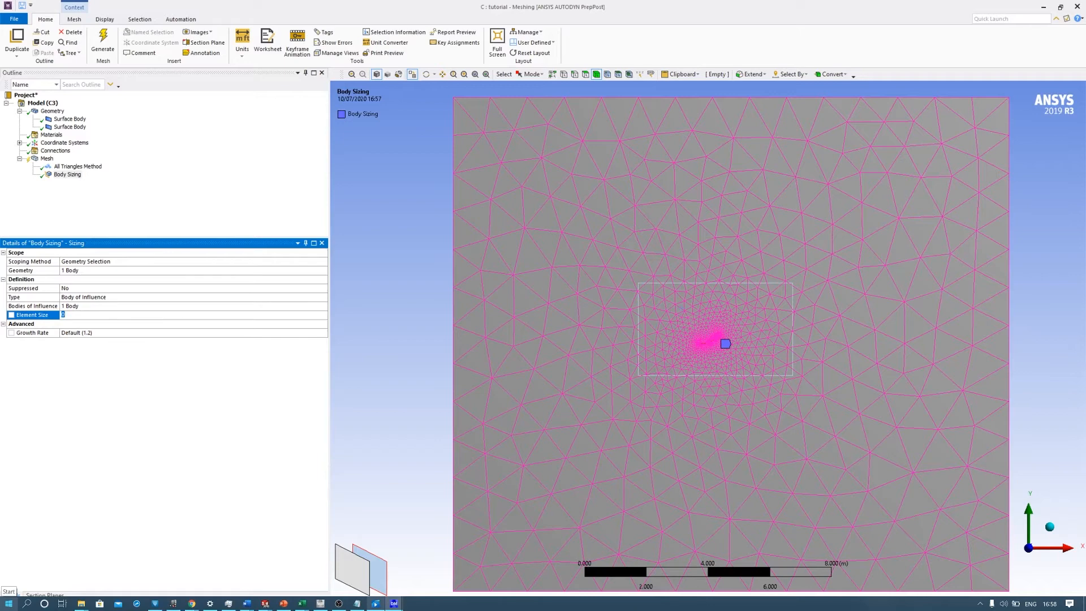
type("0.01")
key("Return")
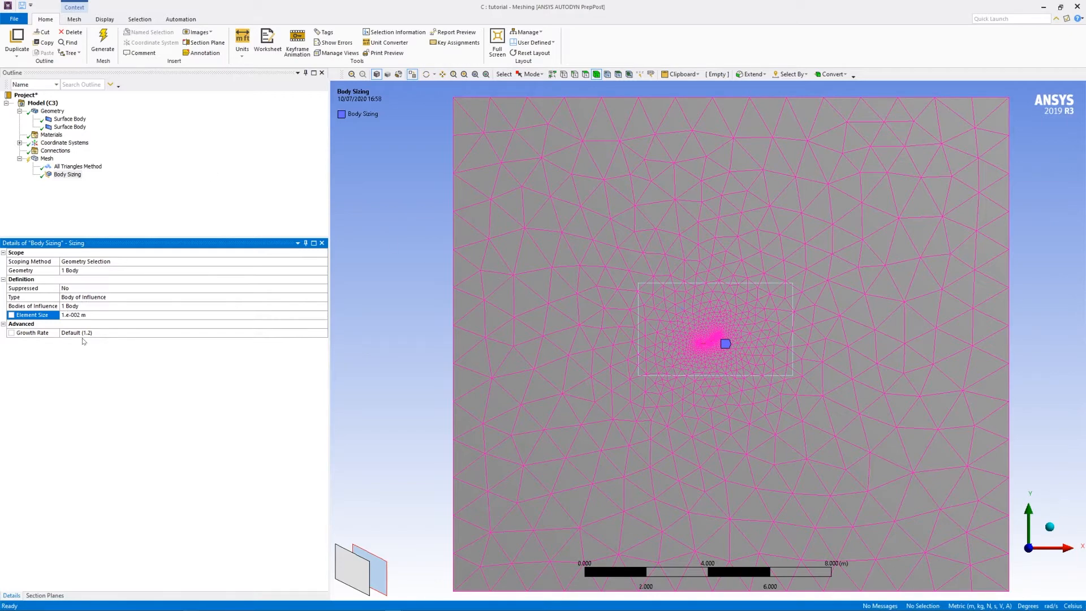
- Generate the mesh with a body sizing element size of 0.05 m and examine the cells inside and around the inner rectangle
left_click(103, 40)
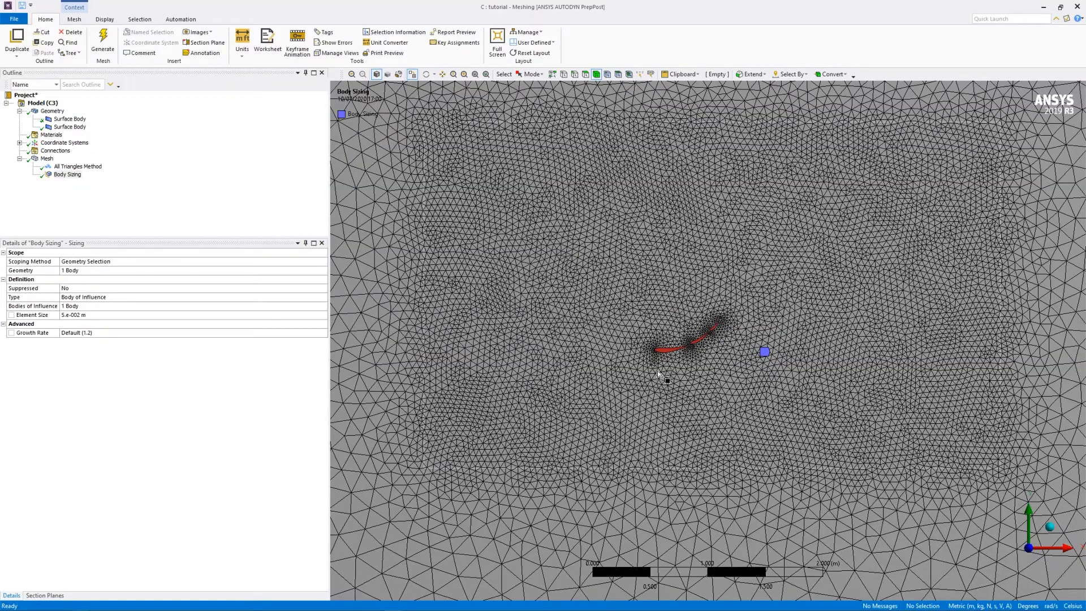
scroll(657, 371, "up", 3)
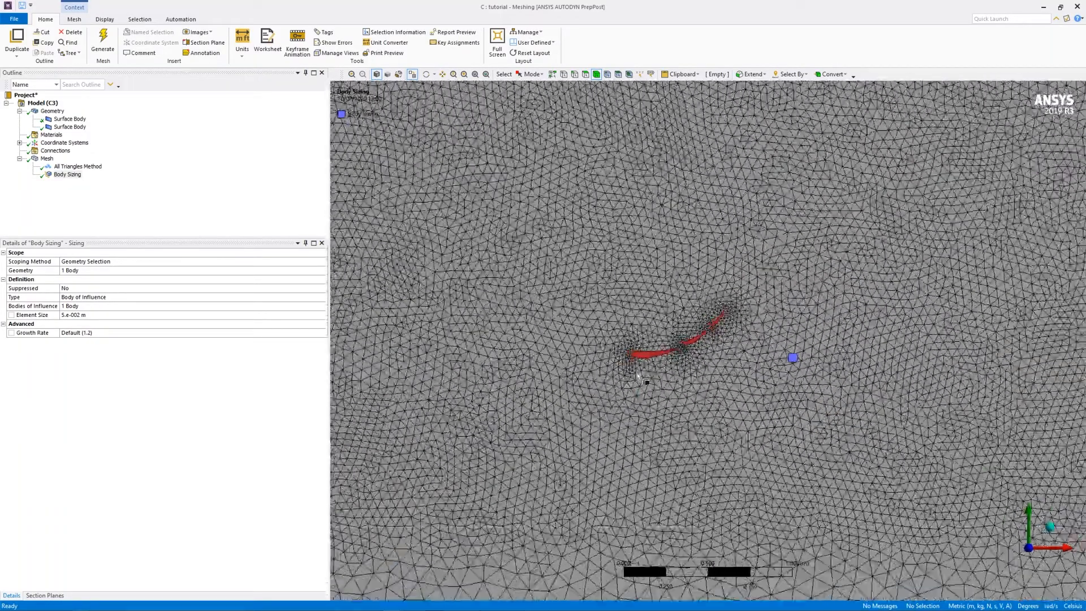
scroll(638, 376, "down", 6)
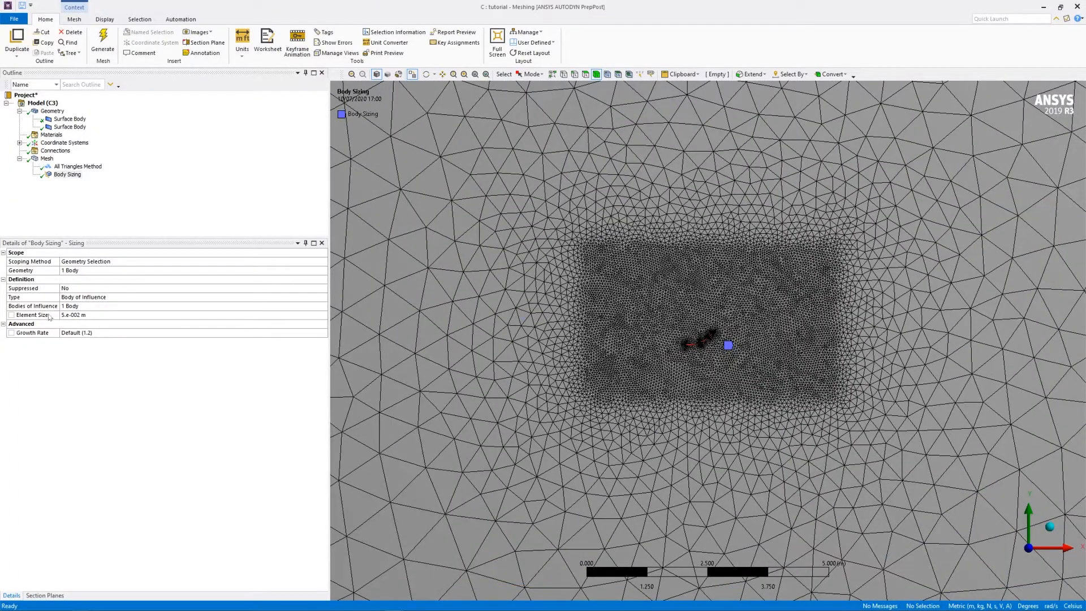
scroll(651, 324, "down", 1)
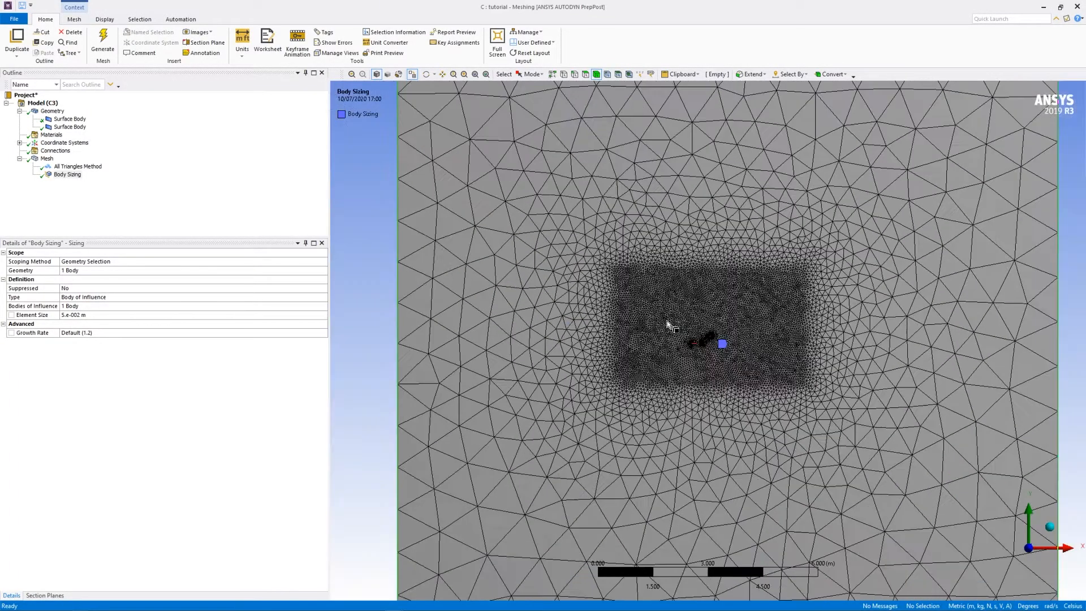
- Set the global mesh element size to 0.5 m and regenerate the mesh
scroll(638, 351, "down", 2)
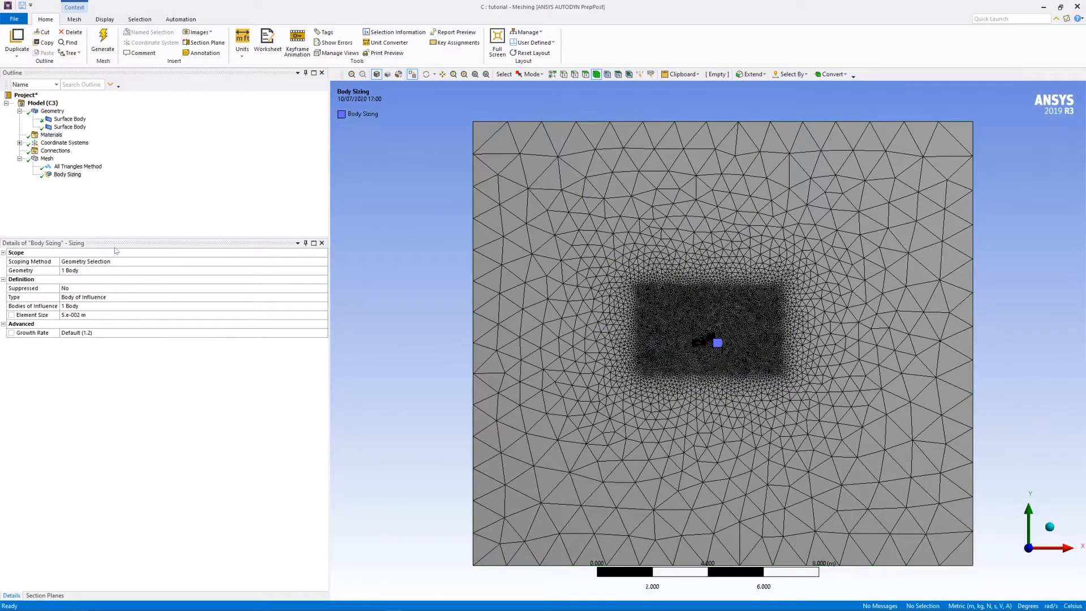
left_click(47, 158)
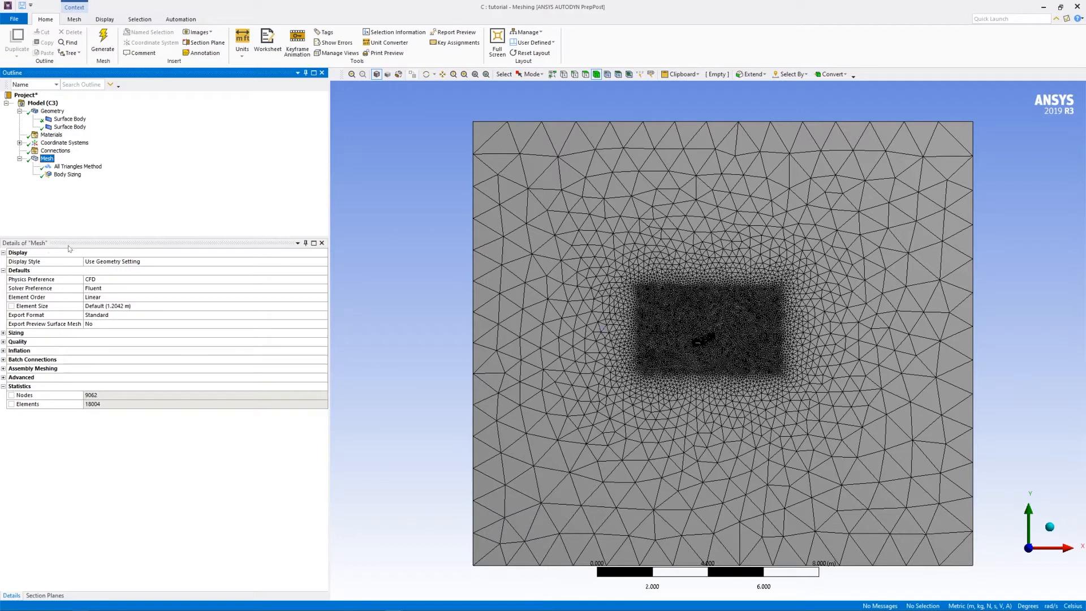
left_click(69, 175)
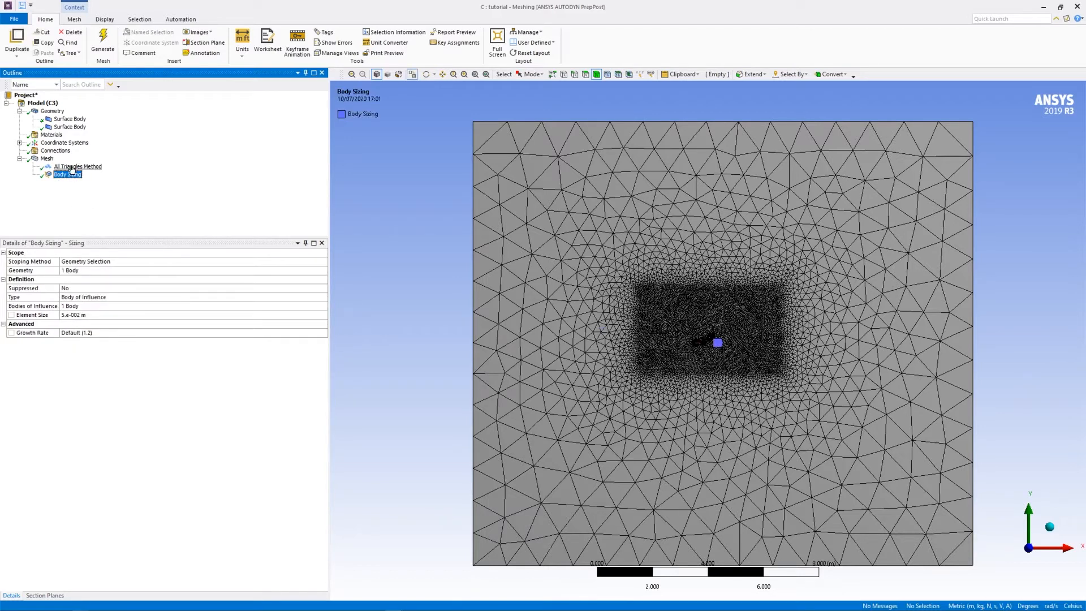
left_click(47, 160)
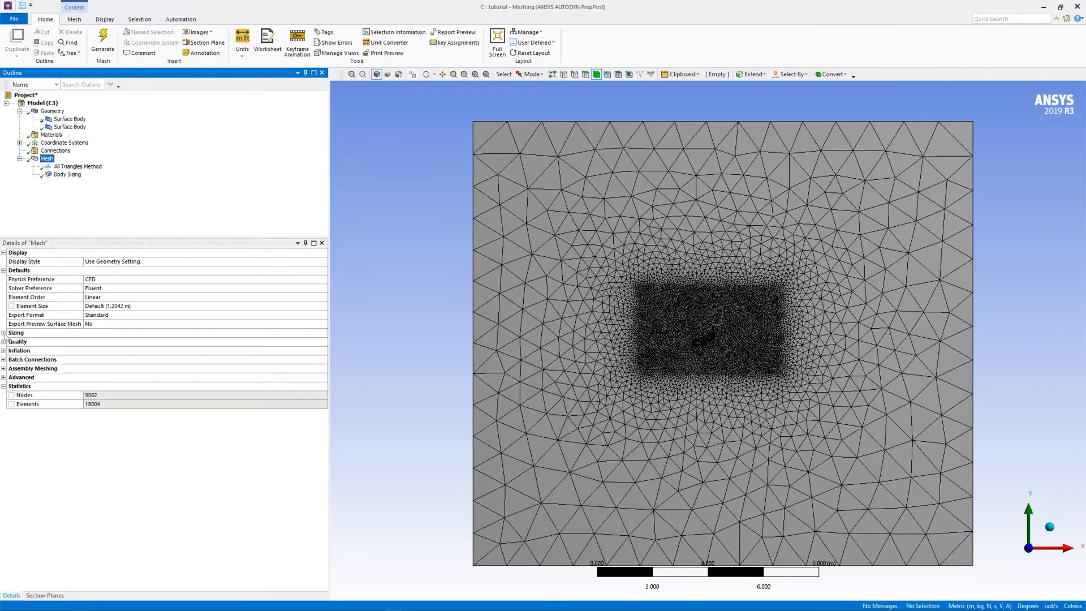
left_click(4, 333)
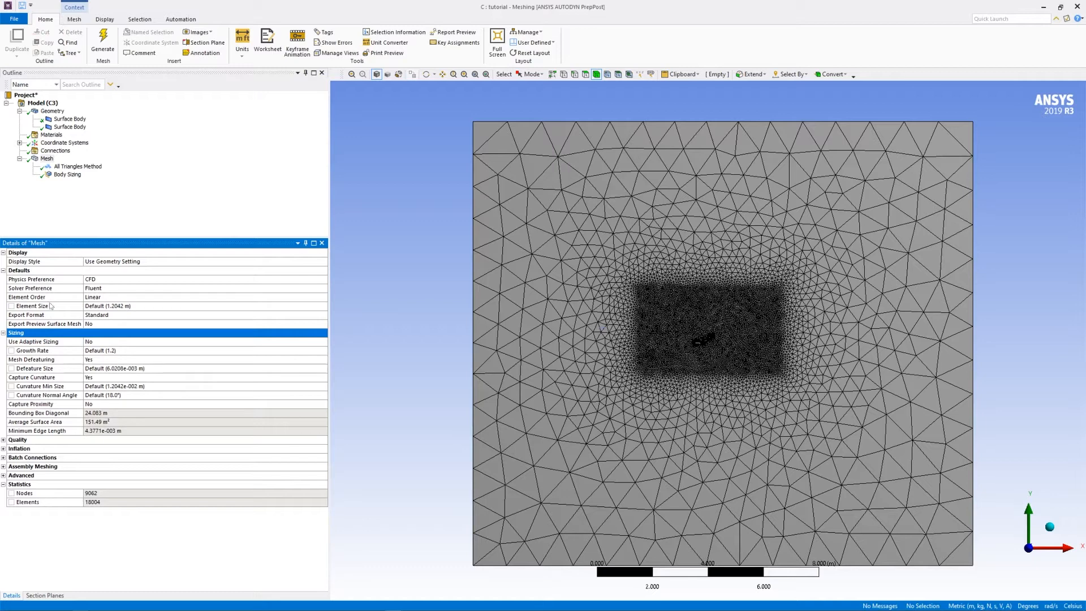
left_click(115, 307)
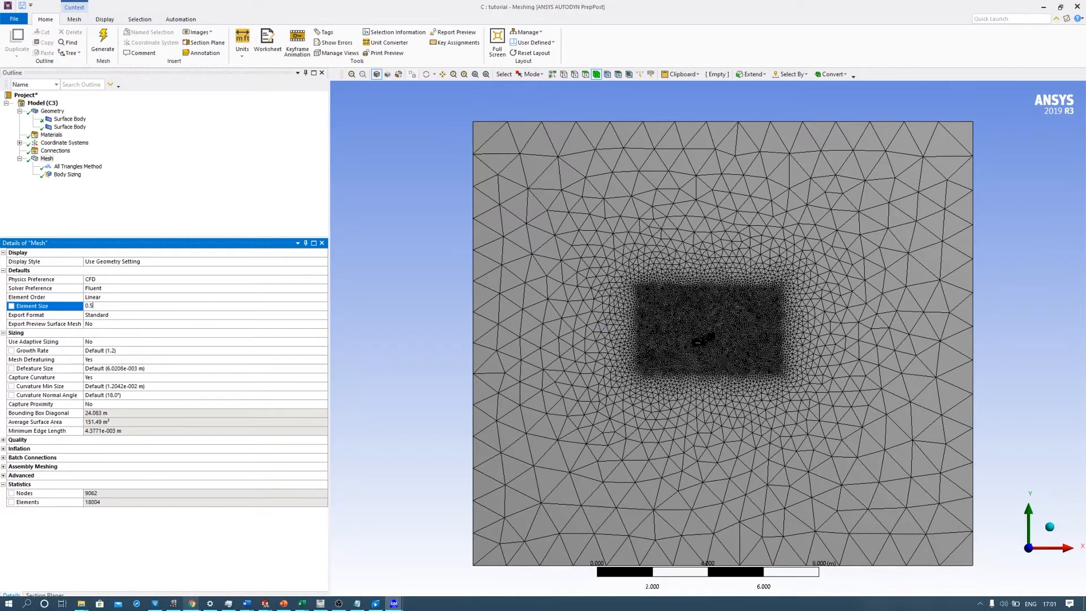
type("0.5")
key("Return")
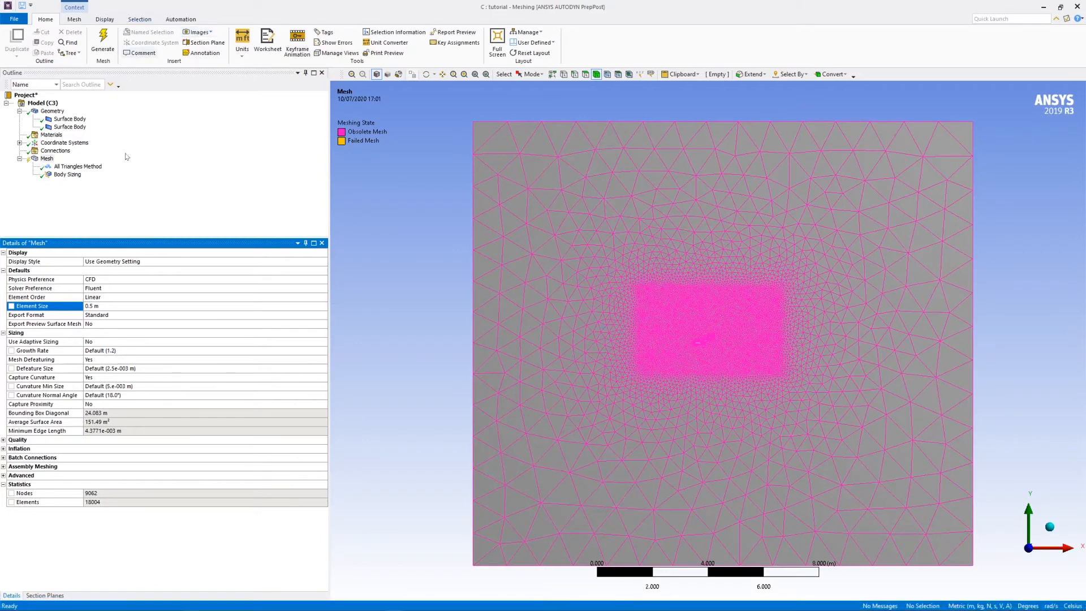
left_click(103, 43)
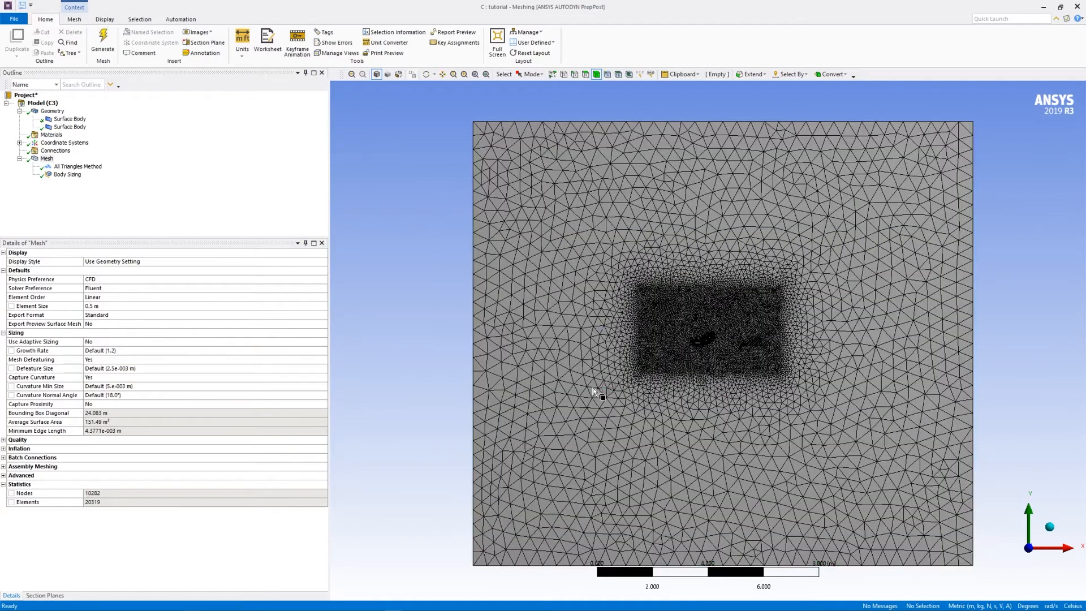
- Insert a new sizing control under Mesh to refine the region around the three airfoil elements
right_click_drag(651, 311, 834, 385)
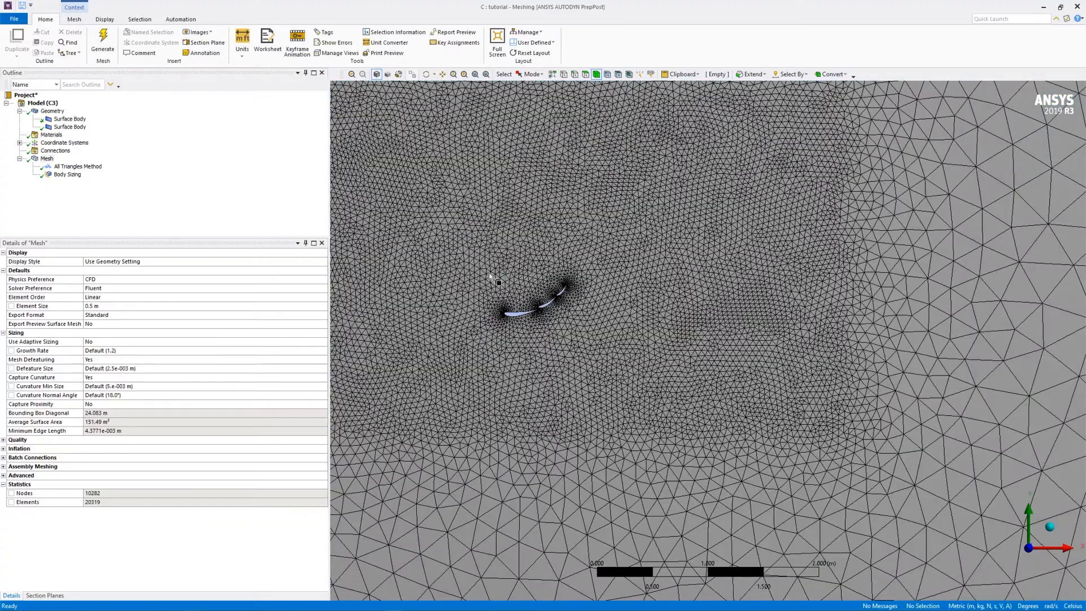
scroll(489, 273, "down", 8)
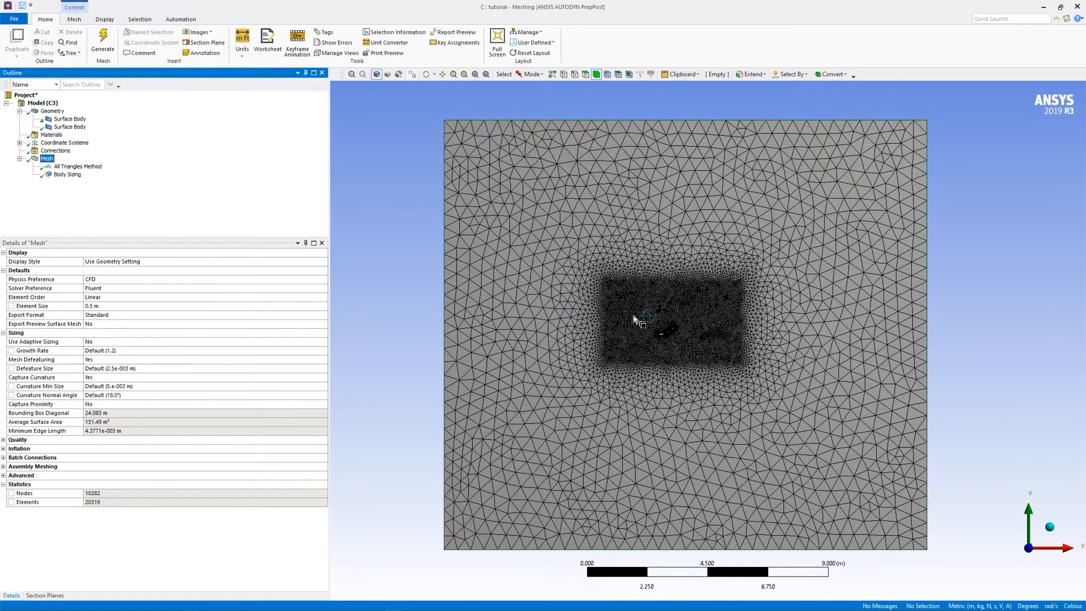
right_click_drag(635, 309, 731, 372)
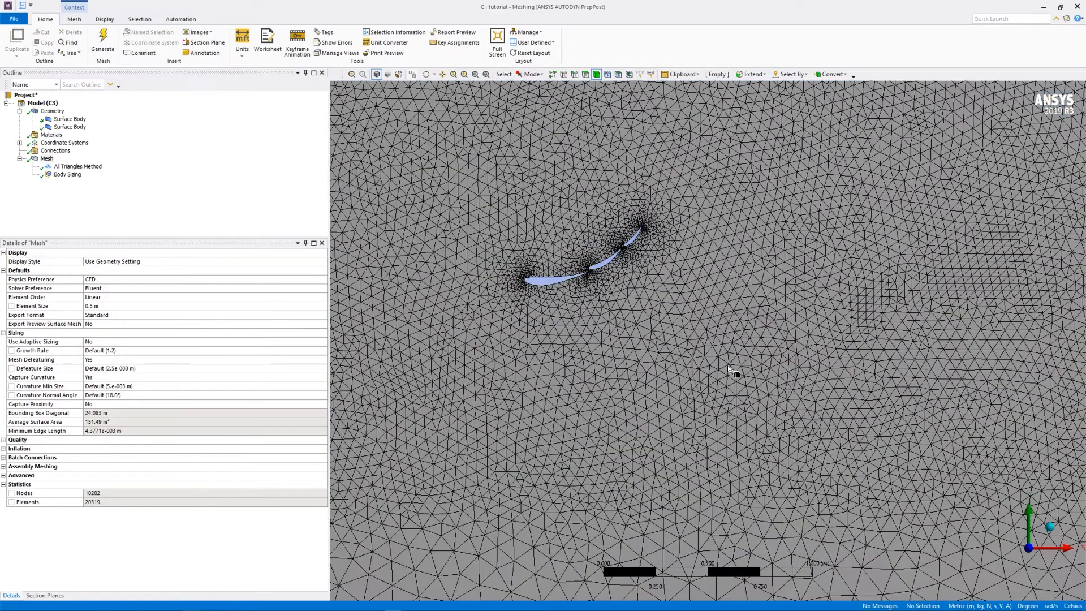
right_click_drag(458, 188, 778, 324)
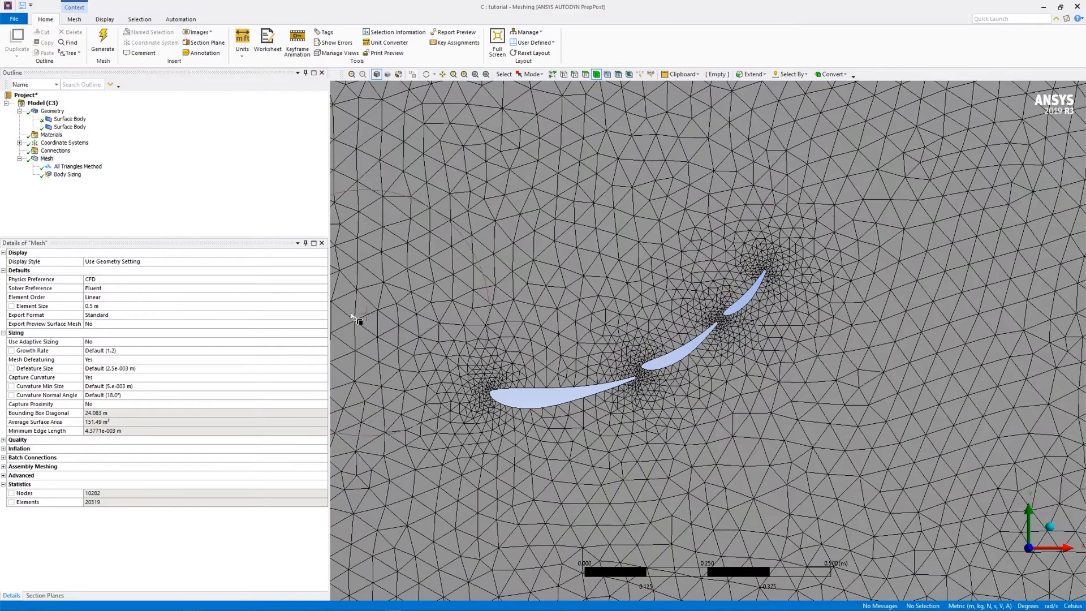
right_click(49, 159)
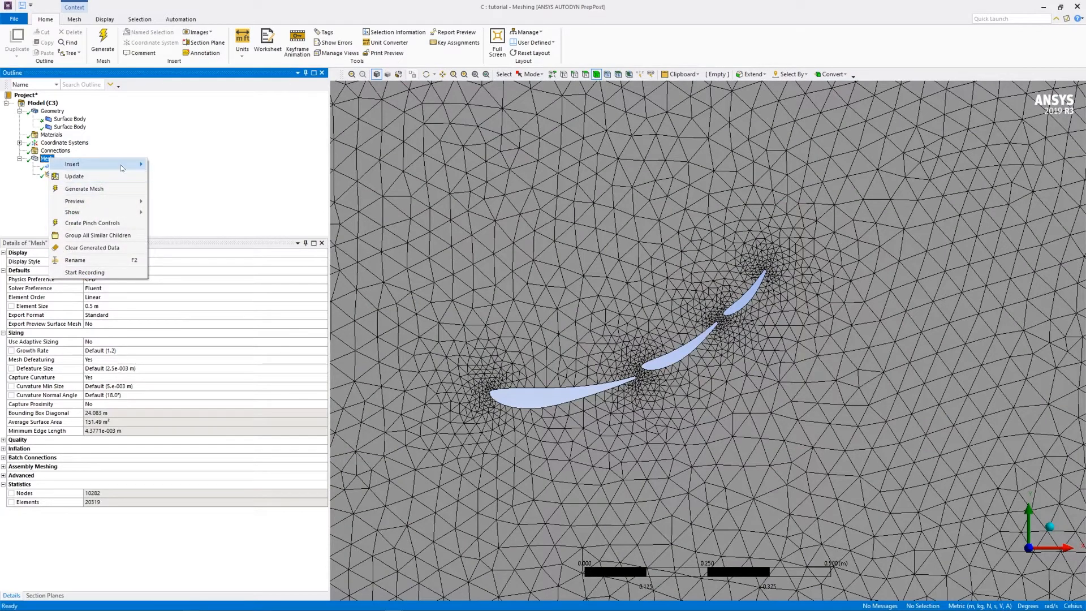
mouse_move(102, 164)
left_click(195, 177)
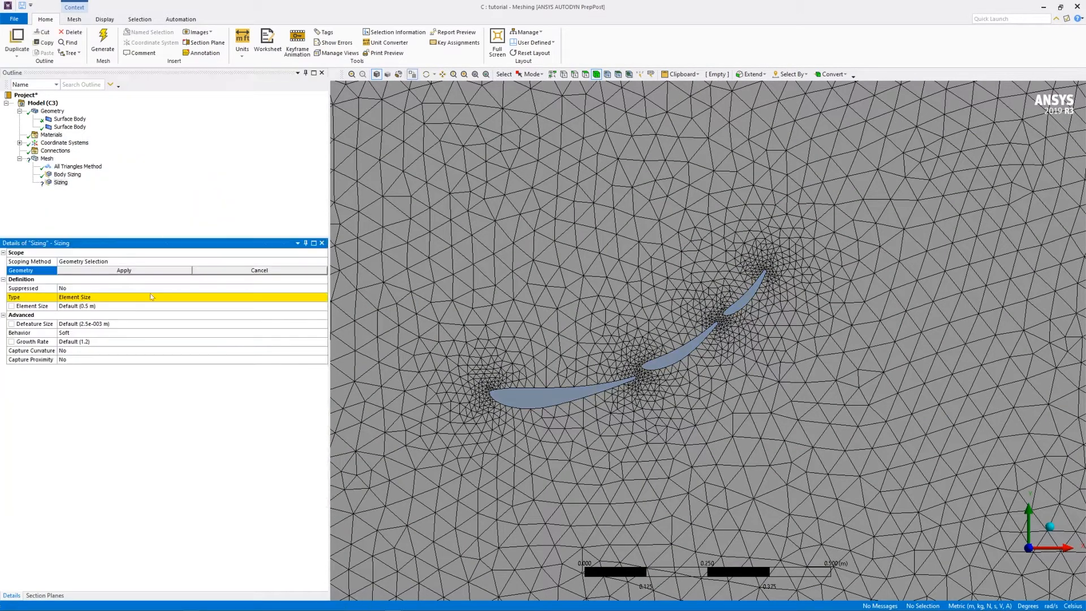
- Scope the new sizing control to the surrounding domain surface body
left_click(476, 192)
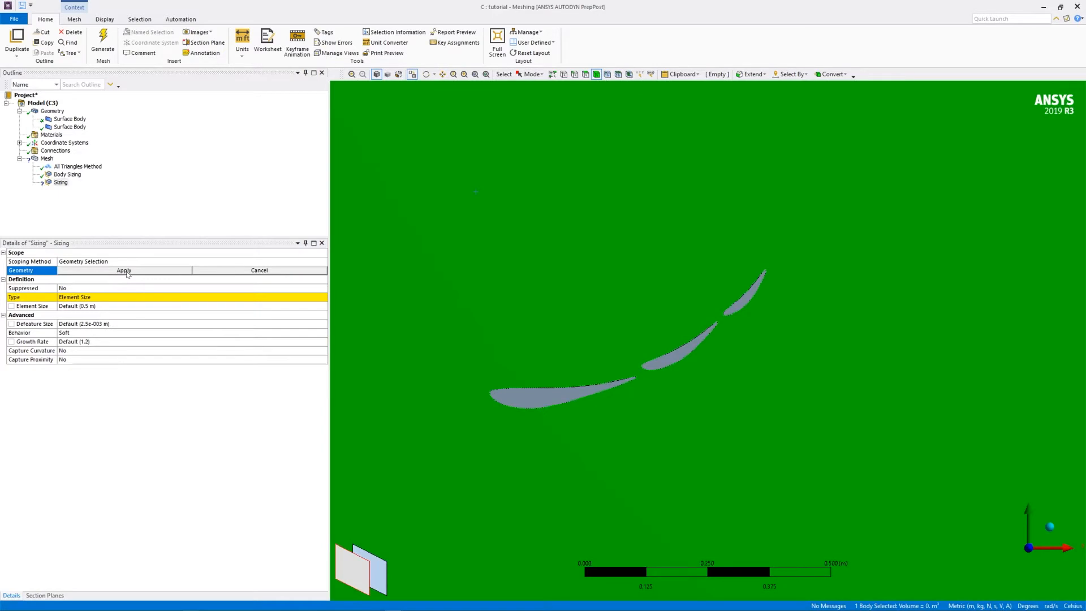
left_click(124, 270)
left_click(93, 298)
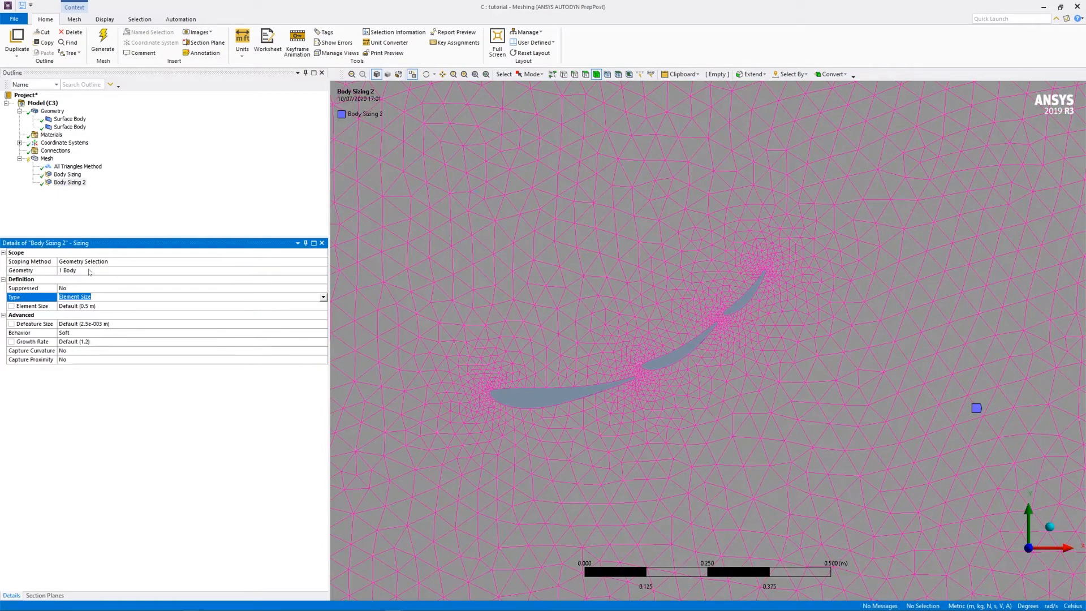
- Change the new sizing control's scope to the 9 edges of the three airfoil elements using box selection
left_click(89, 272)
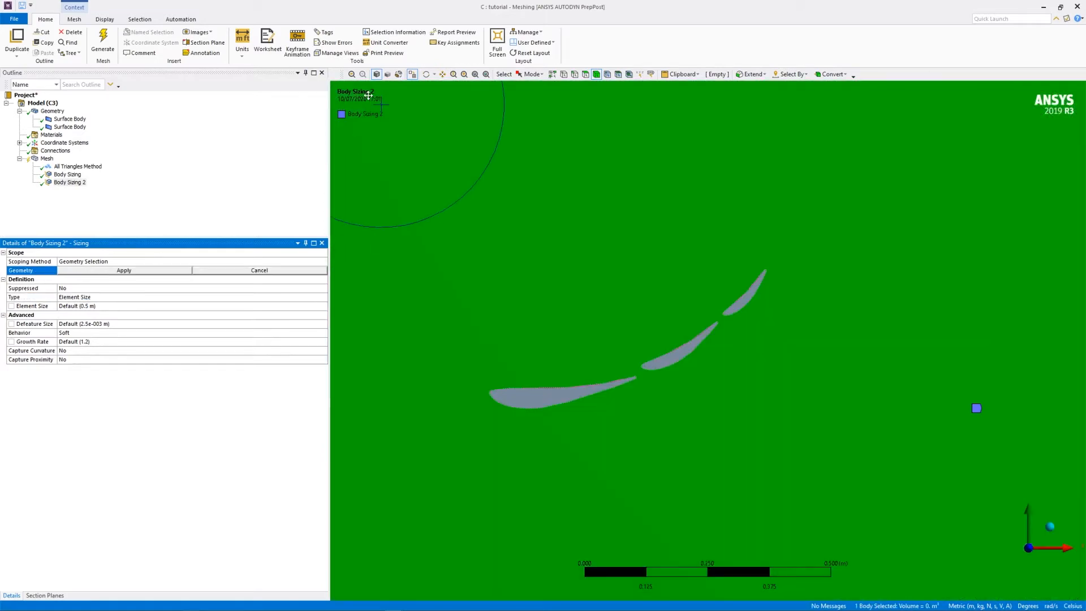
left_click(576, 75)
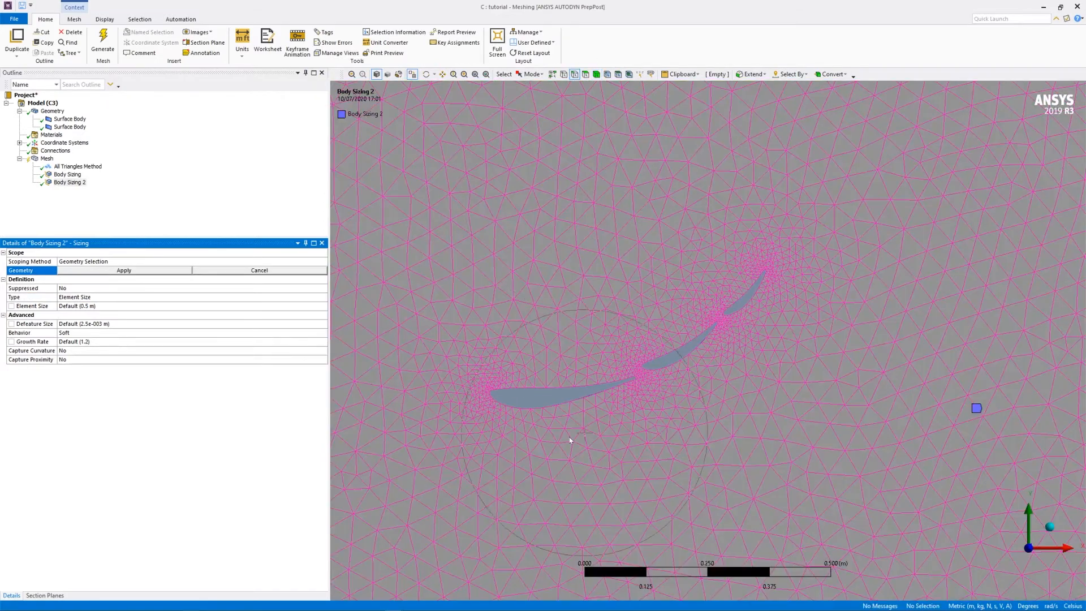
left_click(532, 74)
left_click(540, 95)
left_click_drag(413, 194, 843, 474)
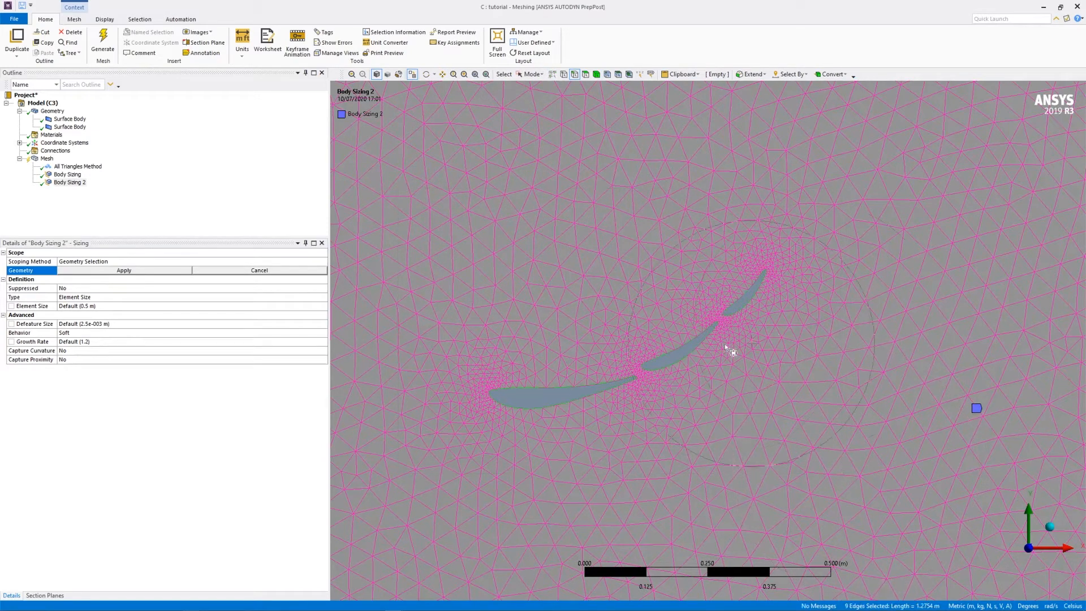
left_click(132, 271)
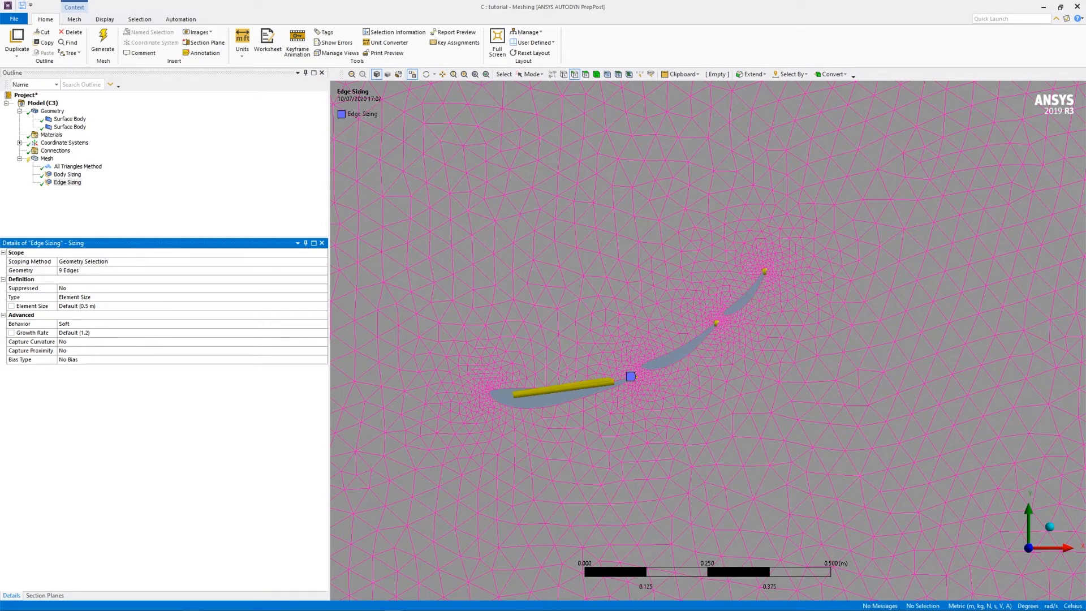
- Set the edge sizing's element size to 0.001 m and regenerate the mesh
left_click(116, 306)
type("0.001")
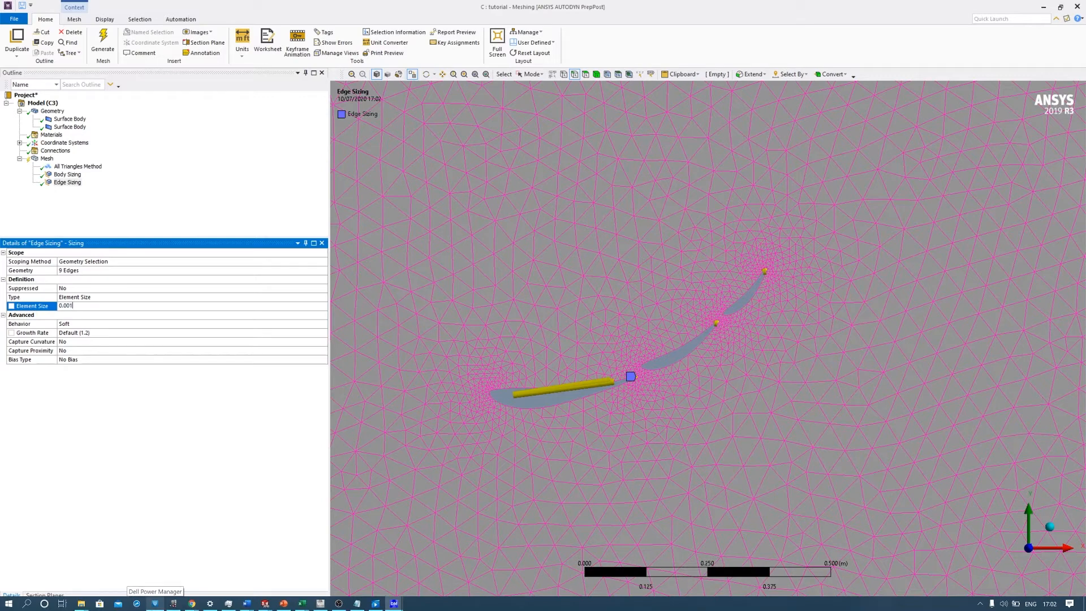
key("Return")
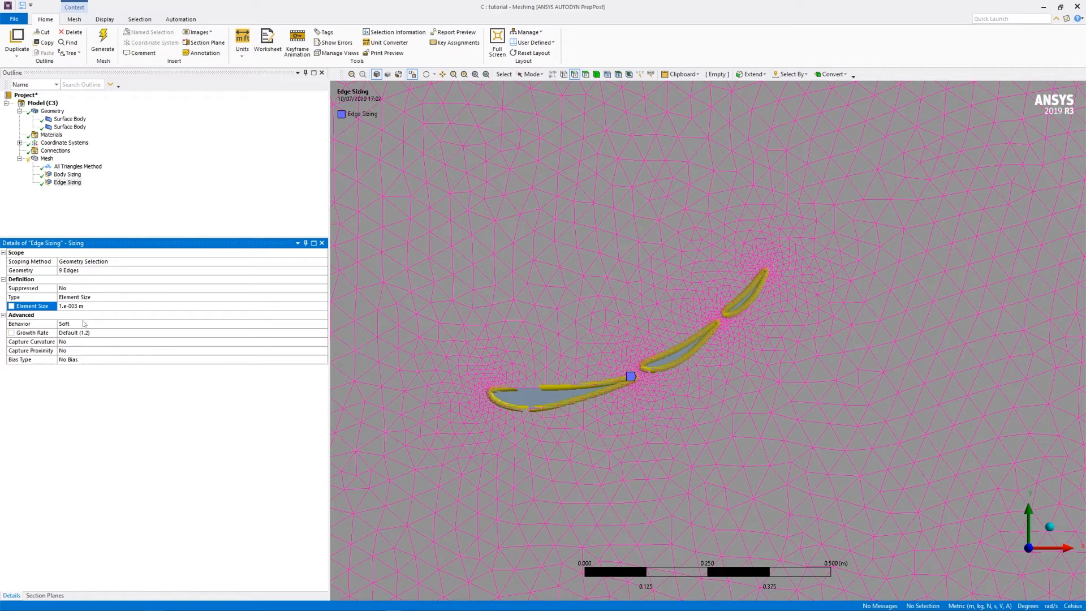
left_click(102, 41)
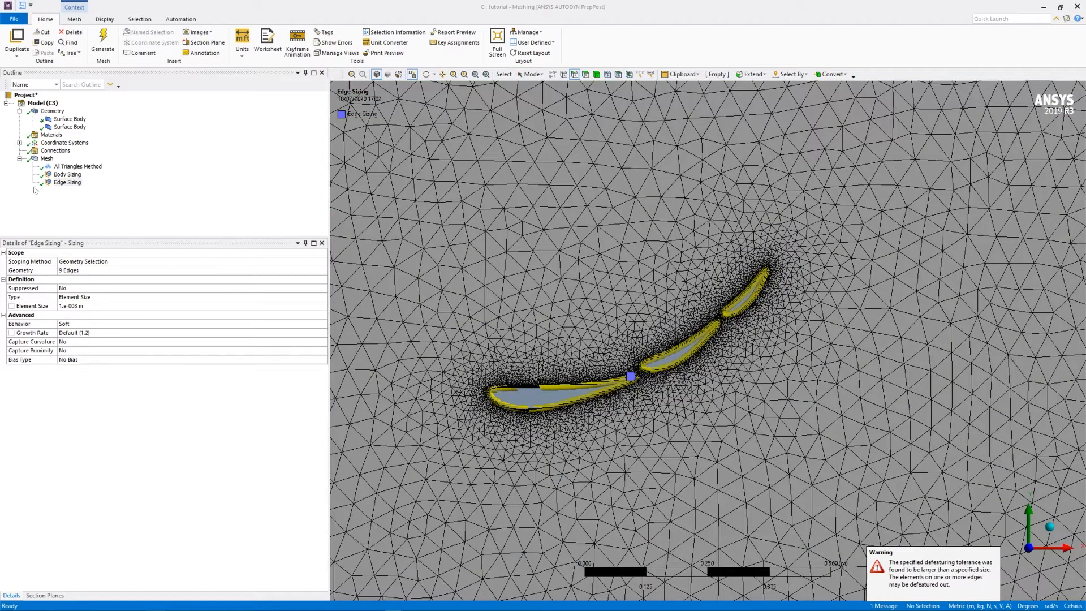
- Dismiss the defeaturing warning, set Mesh Defeaturing to No in the global mesh sizing, and regenerate the mesh
left_click(46, 159)
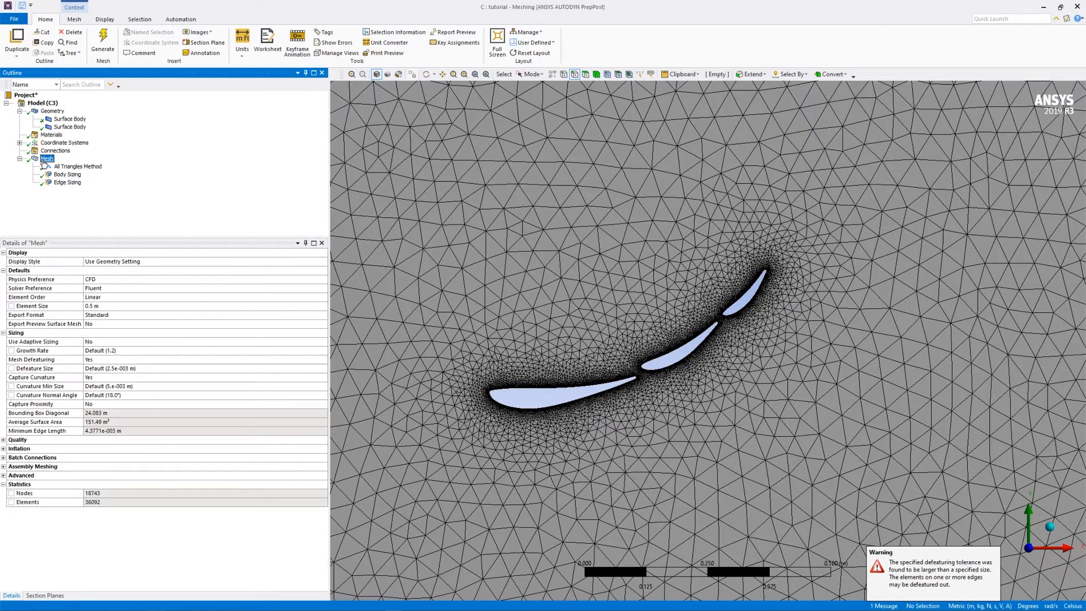
left_click(972, 571)
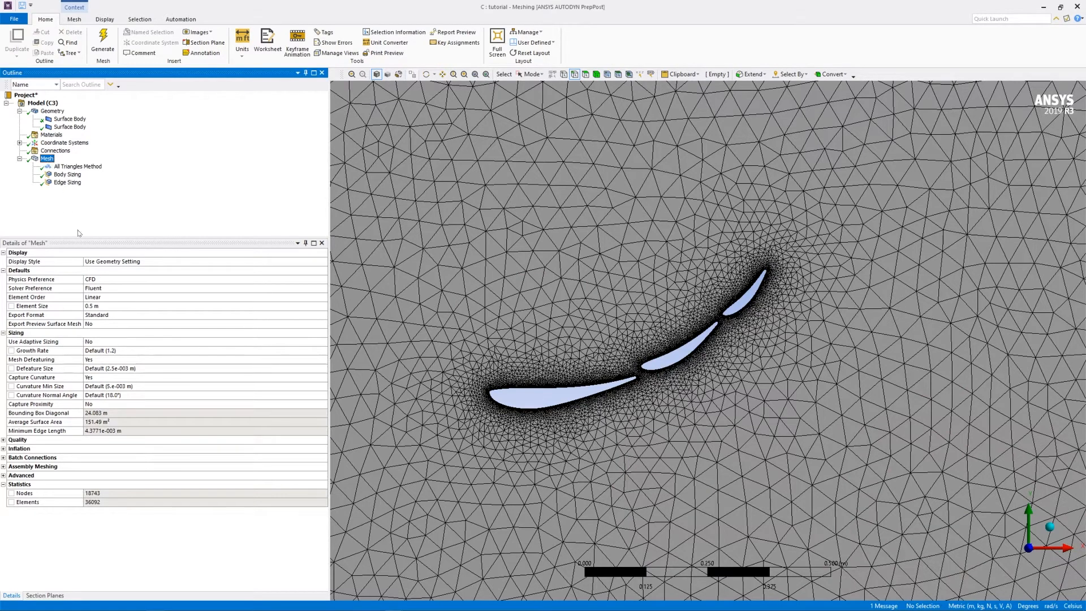
left_click(101, 361)
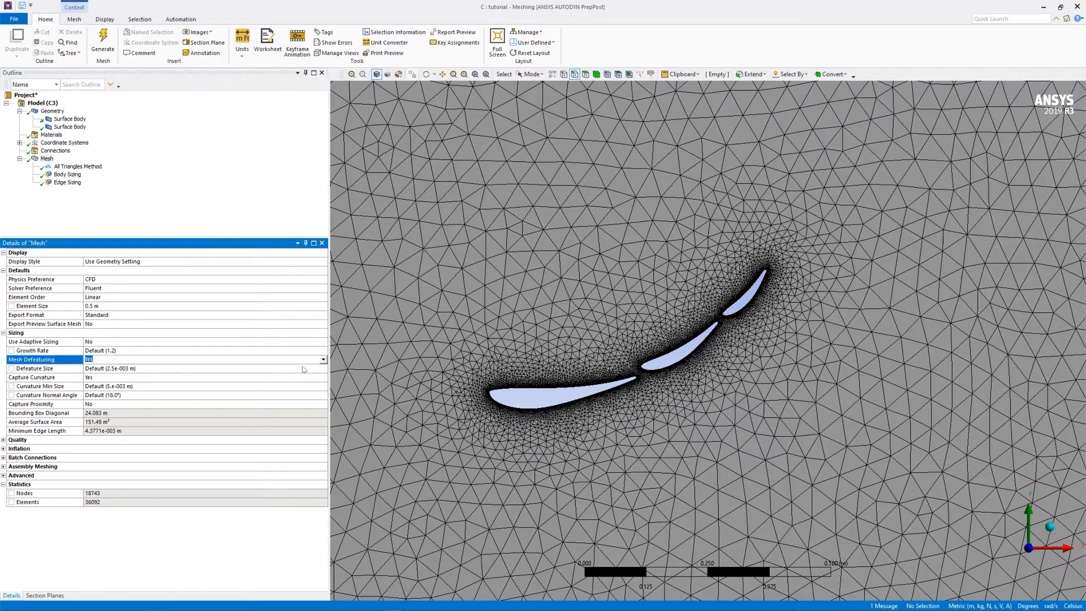
left_click(323, 360)
left_click(246, 367)
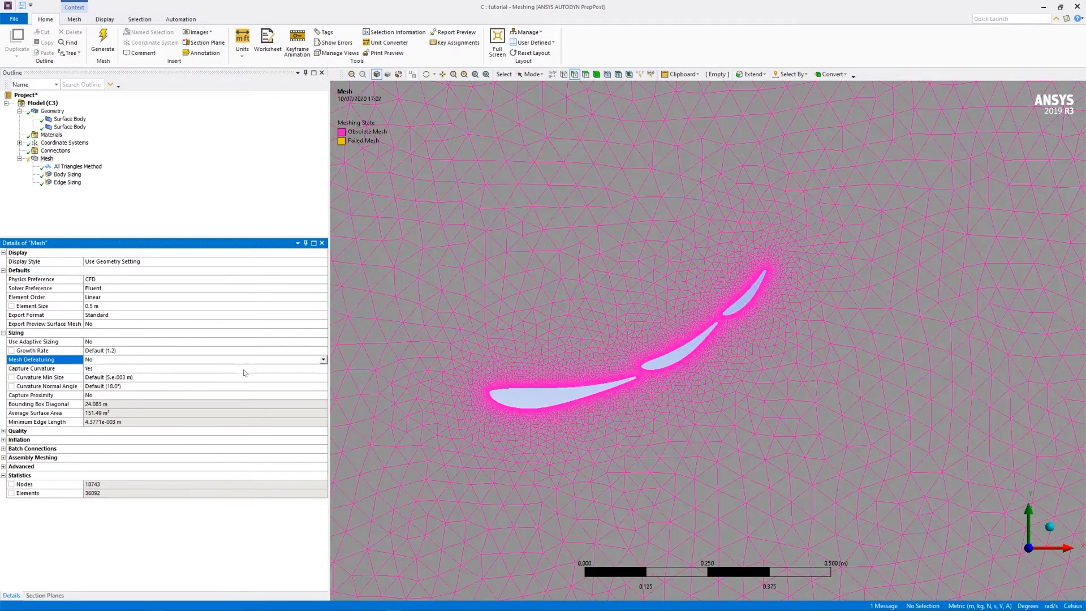
left_click(102, 41)
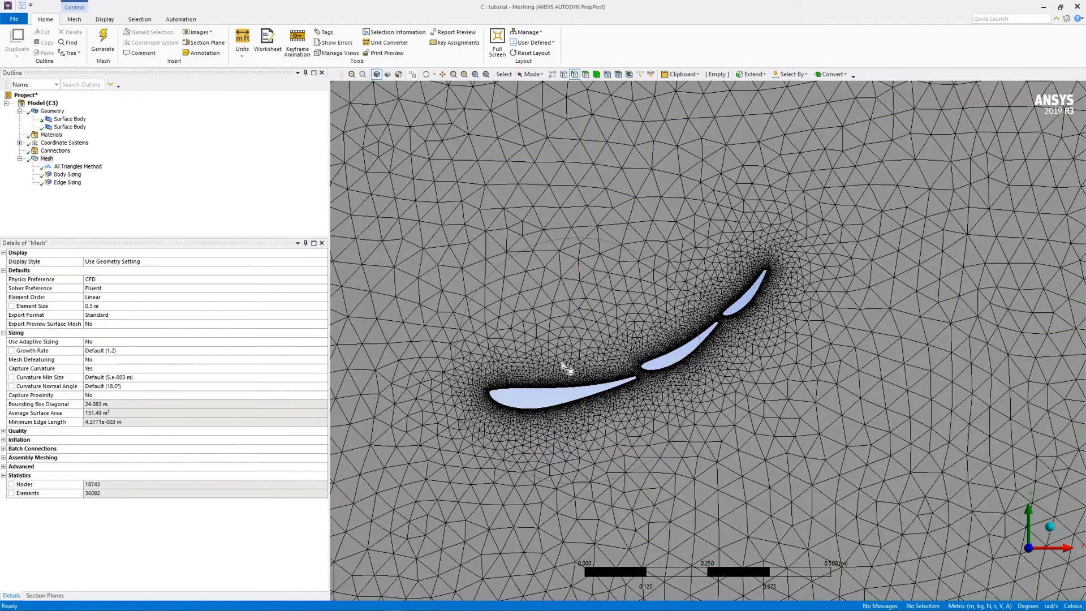
- Examine the refined mesh along the airfoil surfaces, in the gaps between the elements and in the surrounding region
right_click_drag(776, 460, 771, 453)
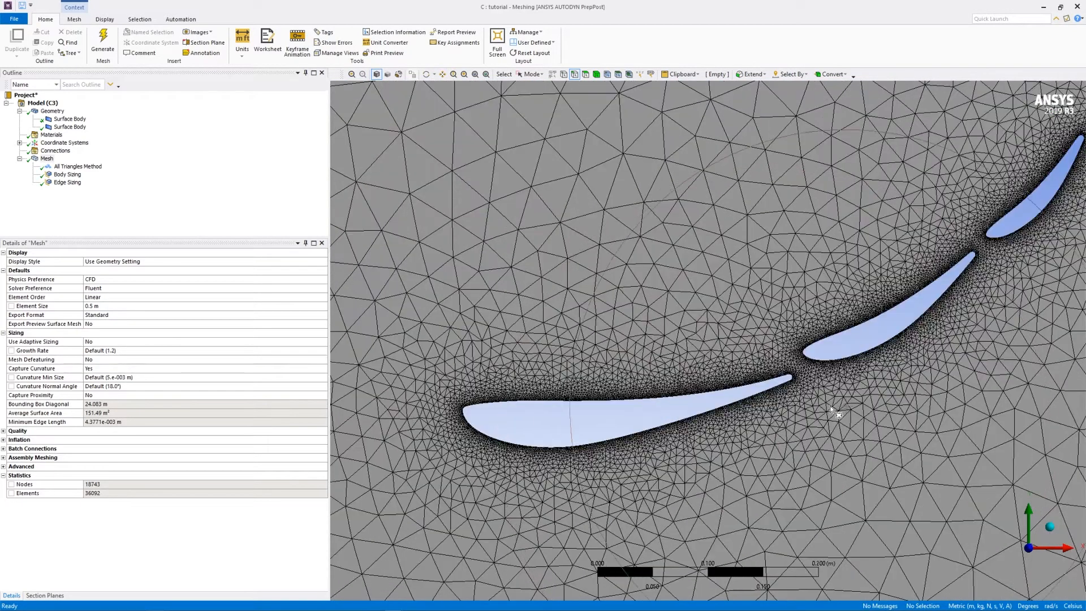
right_click_drag(558, 328, 908, 452)
right_click_drag(650, 304, 972, 397)
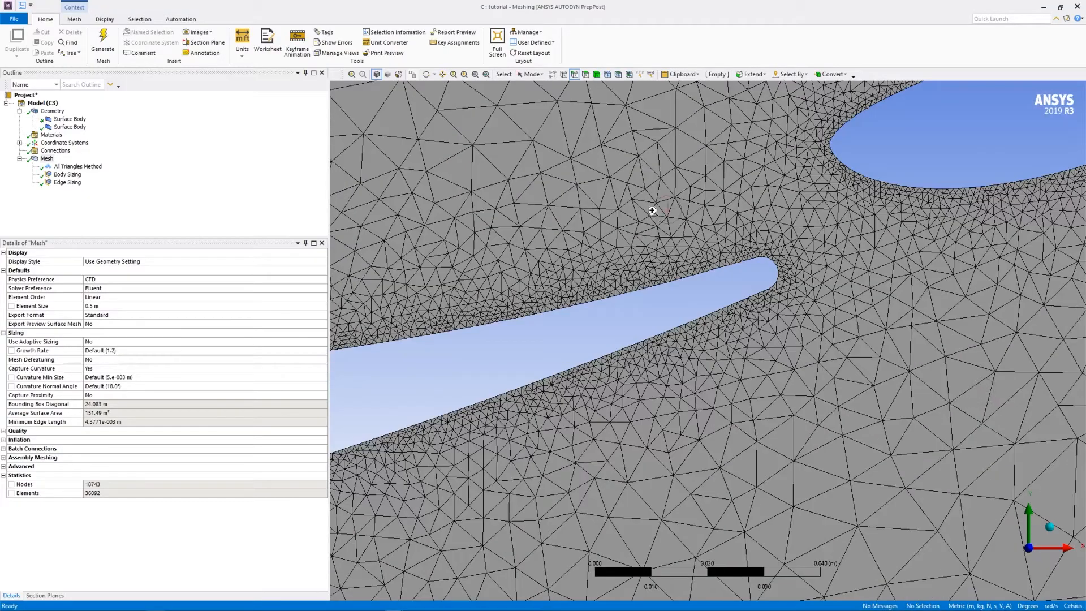
right_click_drag(650, 204, 889, 360)
scroll(786, 387, "down", 2)
scroll(785, 392, "down", 10)
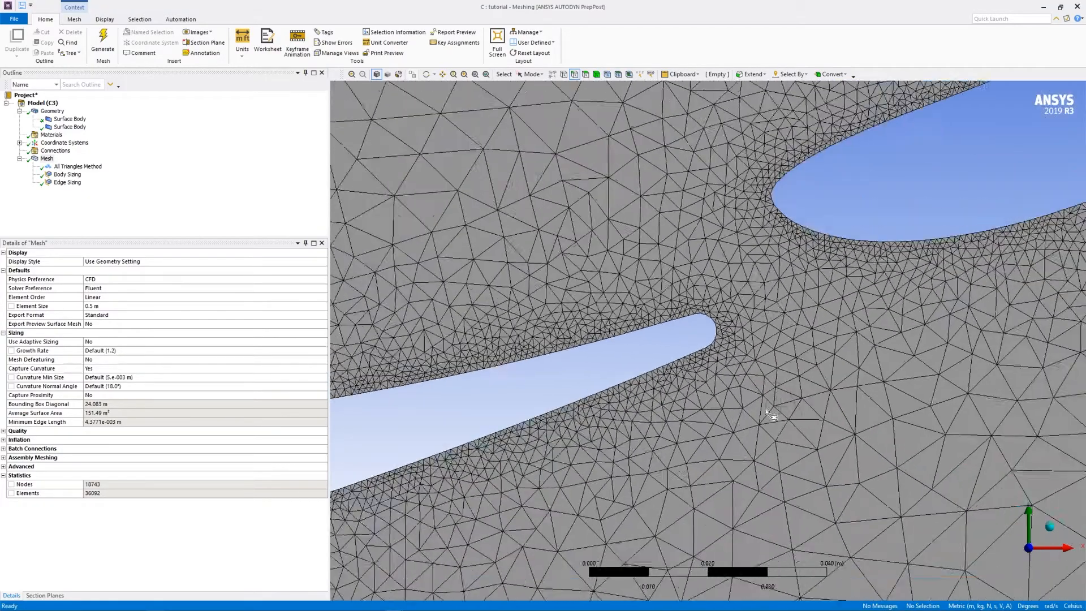
scroll(771, 432, "down", 7)
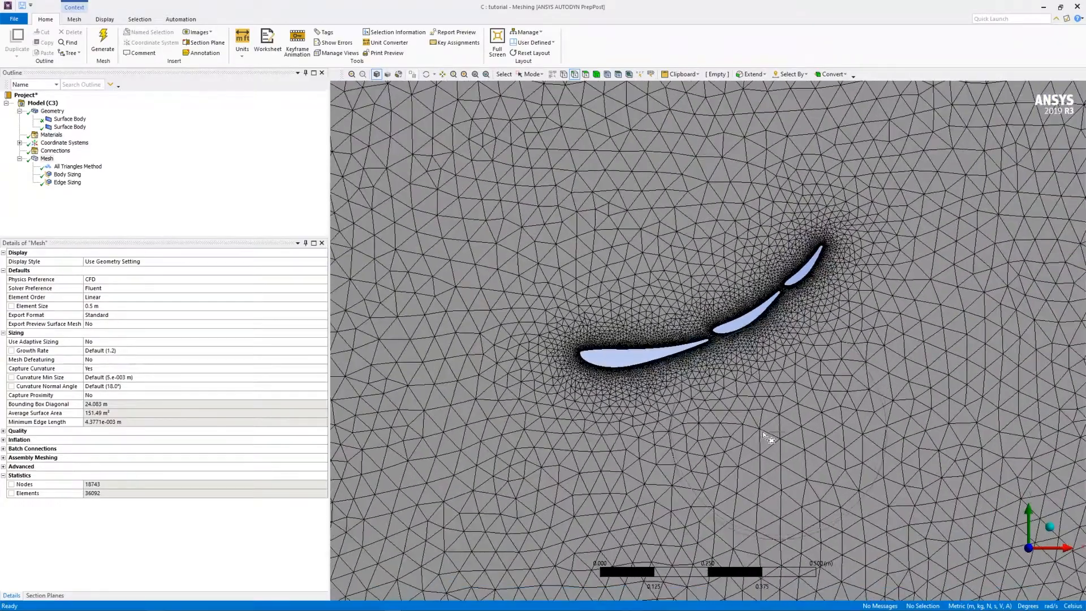
scroll(752, 360, "down", 4)
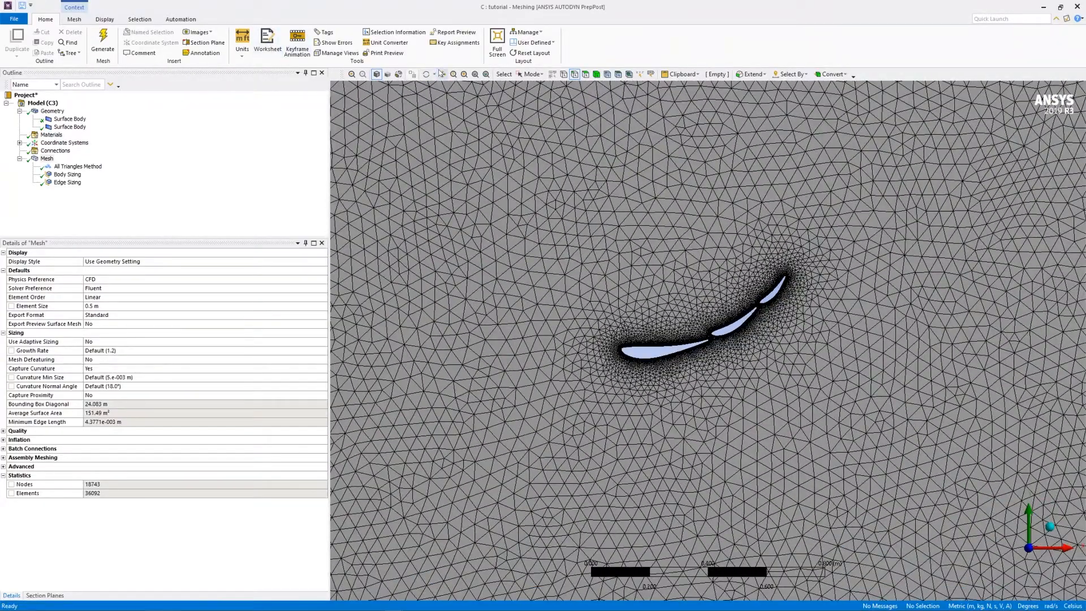
left_click(440, 73)
left_click_drag(763, 302, 669, 308)
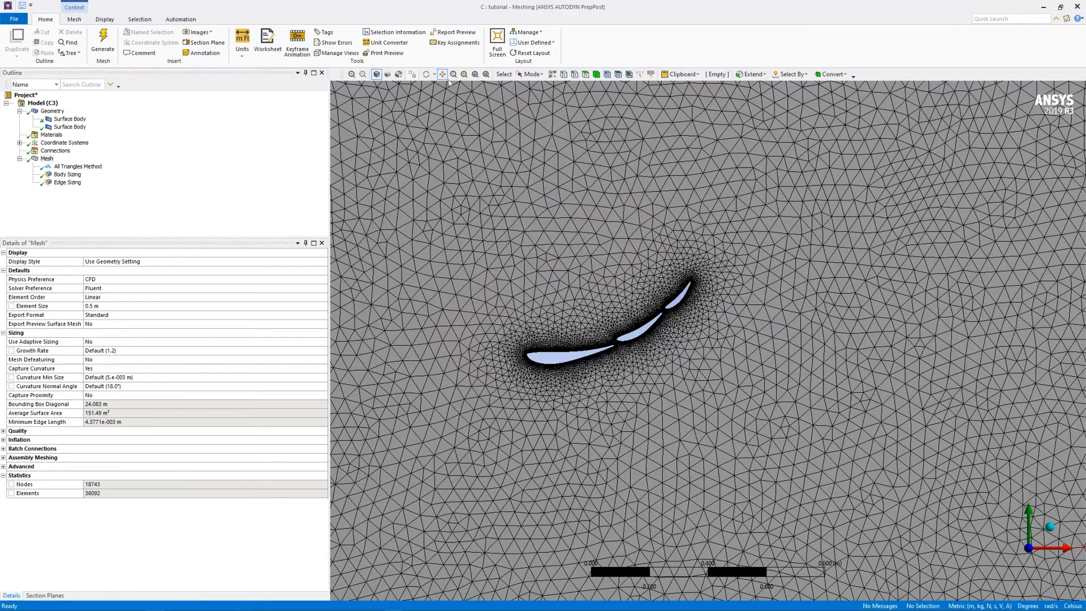
scroll(521, 378, "up", 1)
scroll(583, 299, "up", 3)
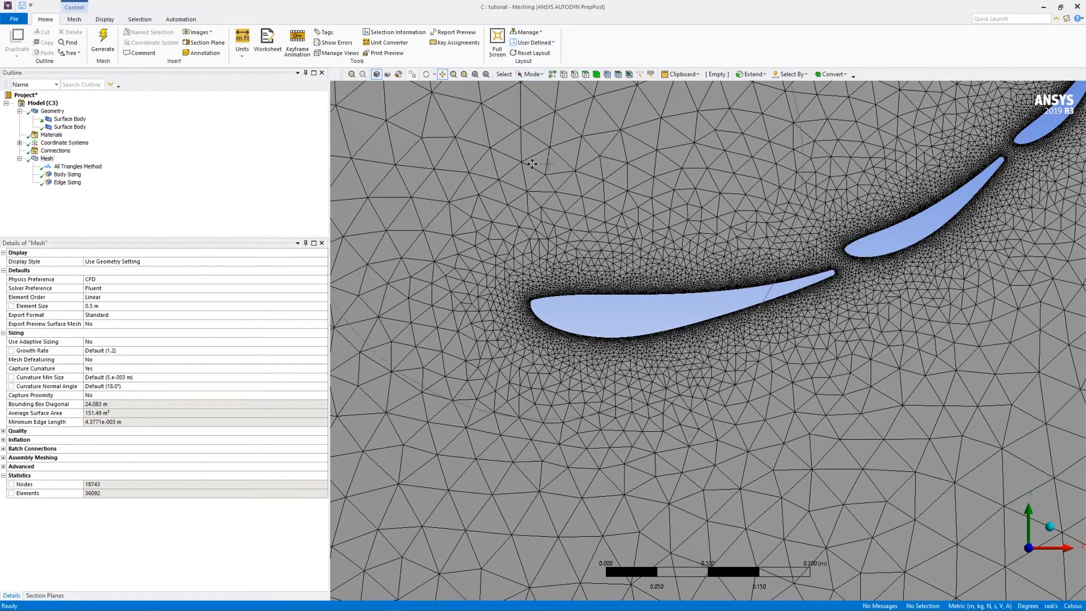
- Create a named selection called Mainplane from the 3 edges of the front airfoil element and select it in the outline
left_click(575, 75)
left_click_drag(473, 187, 843, 447)
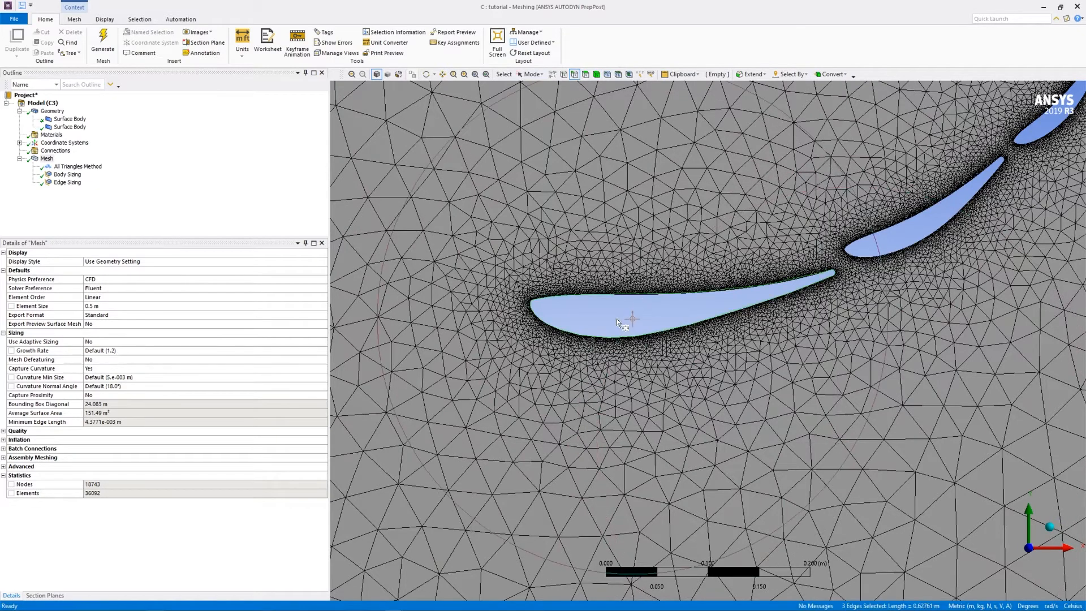
right_click(656, 396)
left_click(692, 351)
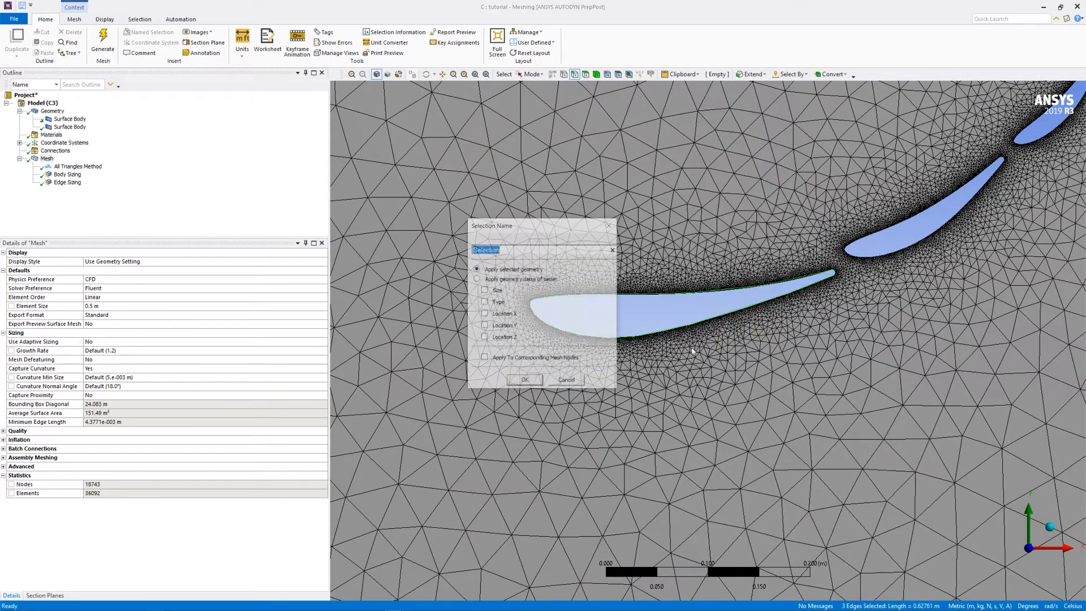
type("Mainplane")
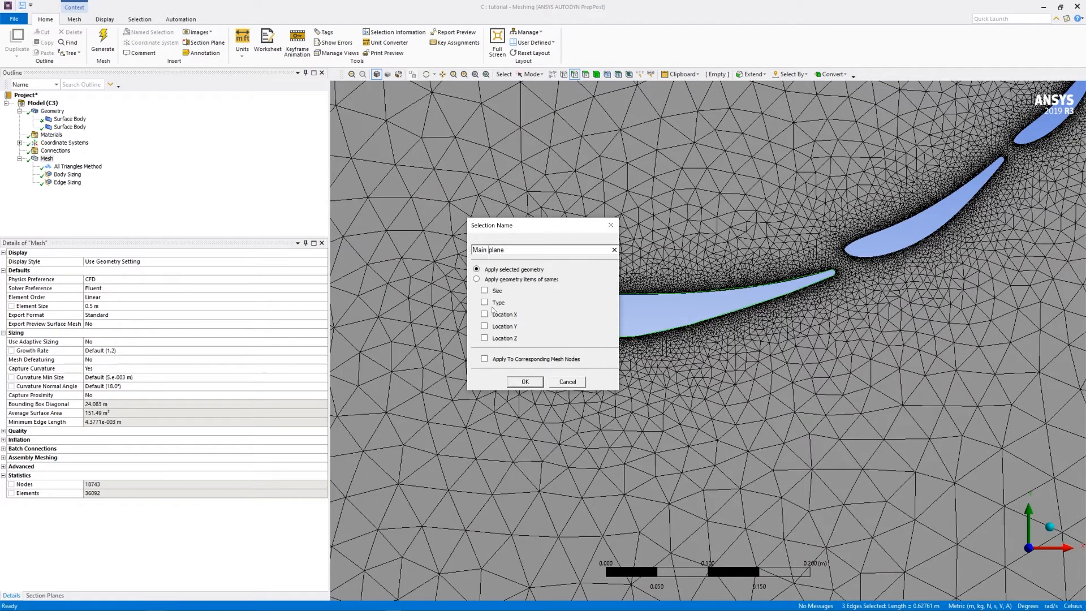
left_click(520, 383)
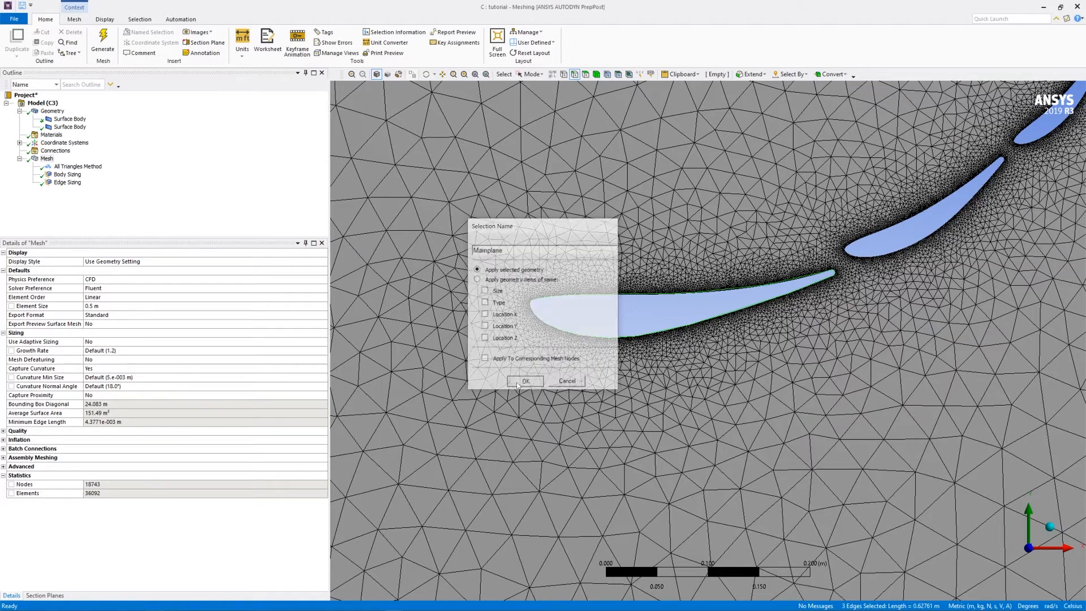
left_click(20, 190)
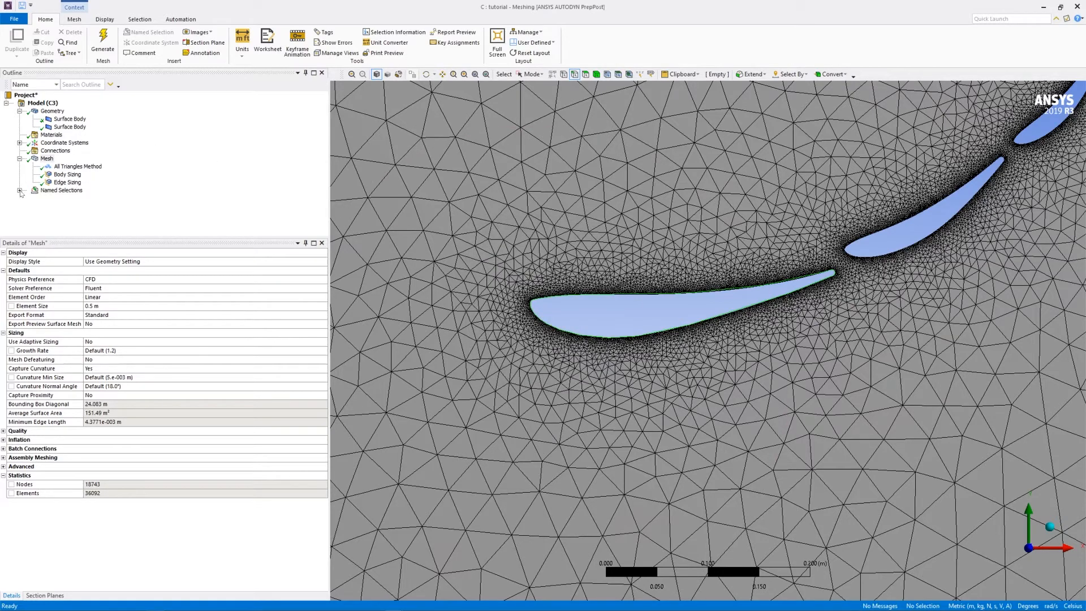
left_click(65, 198)
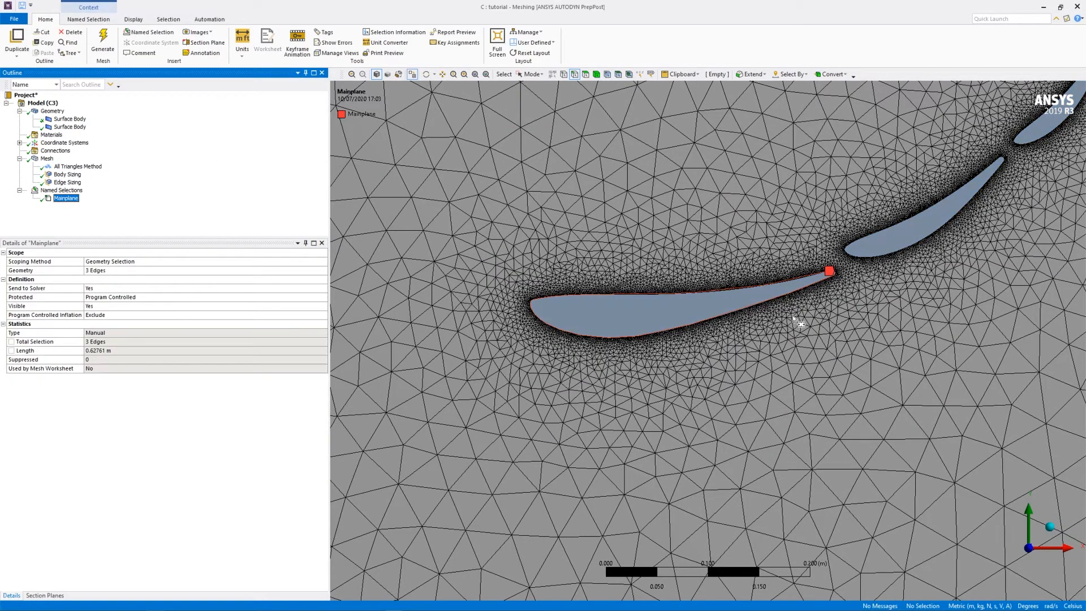
- Create a named selection called Flap 1 from the 3 edges of the middle airfoil element and select it in the outline
scroll(798, 322, "down", 1)
scroll(832, 294, "down", 1)
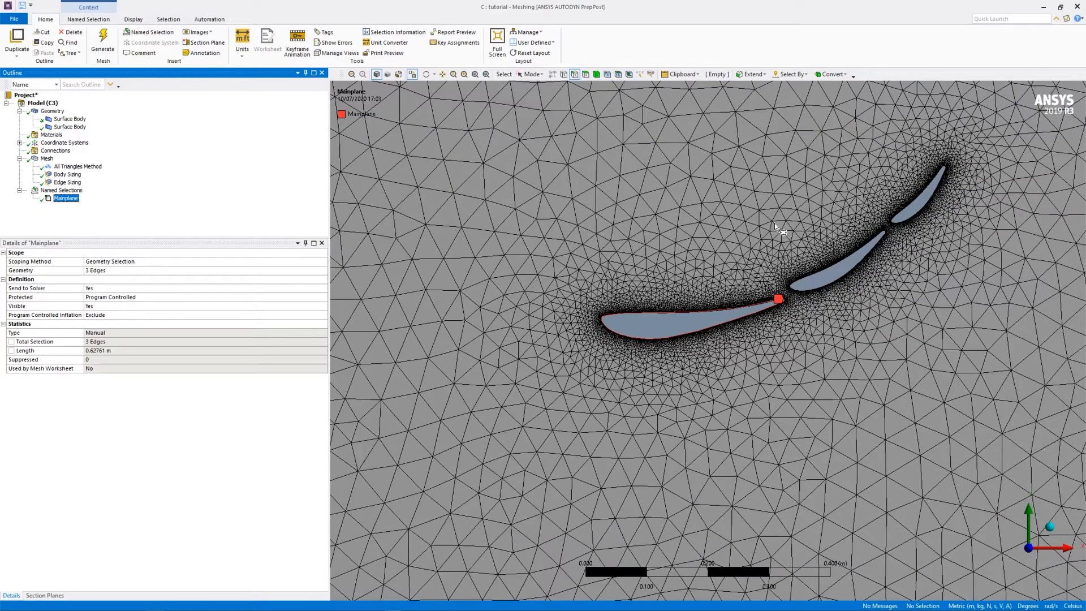
left_click_drag(793, 220, 888, 306)
left_click(808, 235)
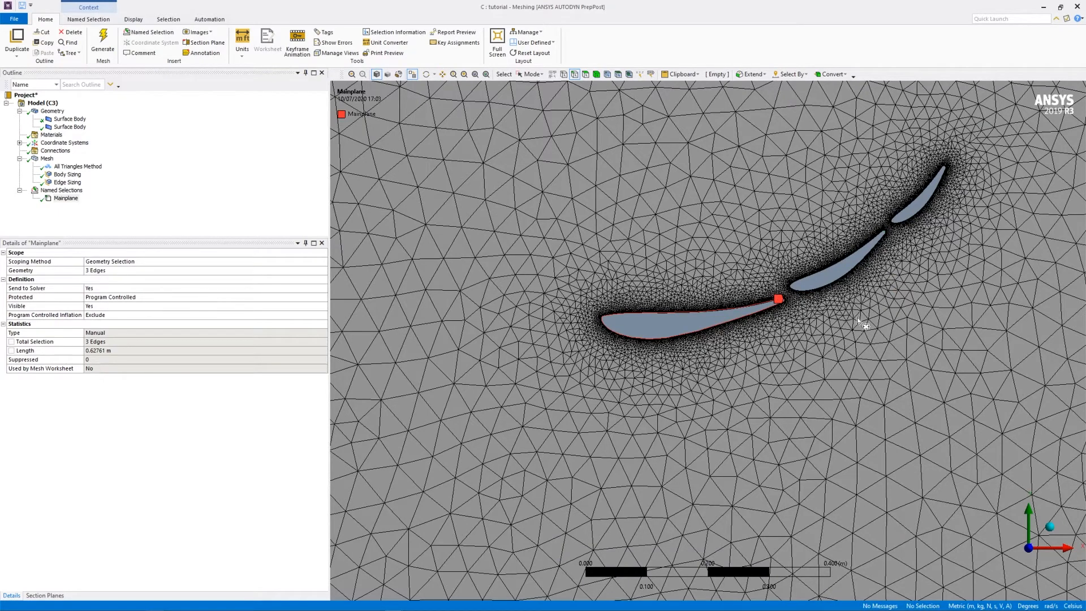
left_click_drag(858, 318, 888, 329)
right_click(734, 183)
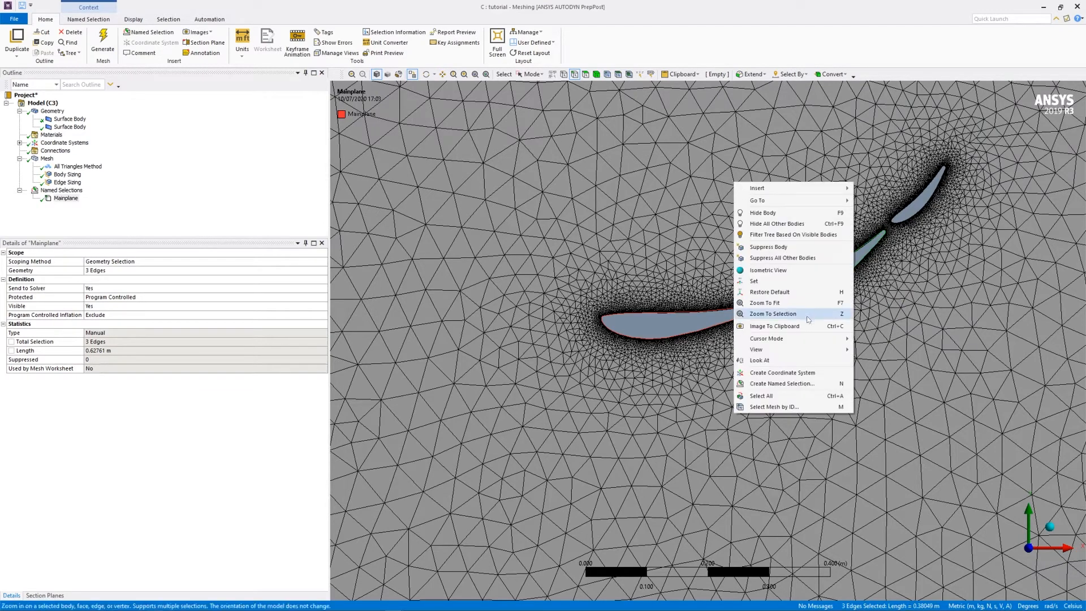
left_click(799, 384)
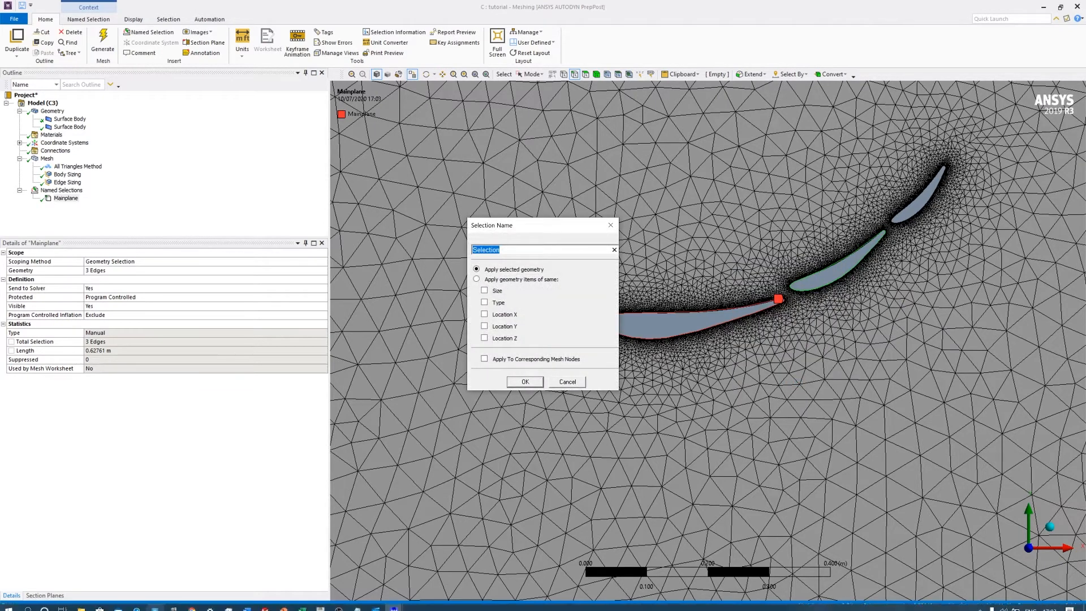
type("Flap 1")
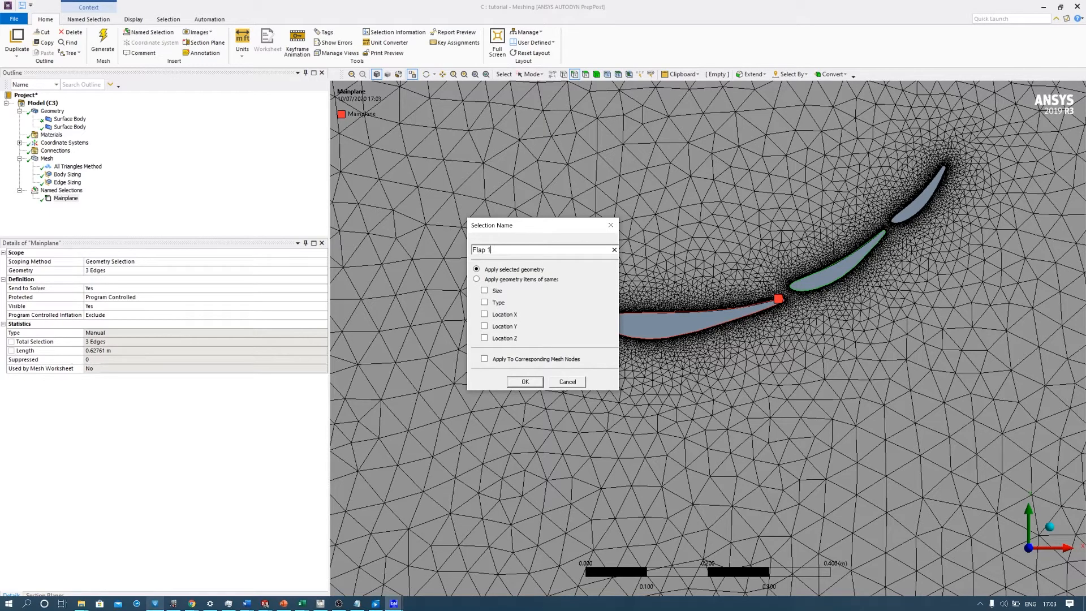
key("Return")
left_click(61, 206)
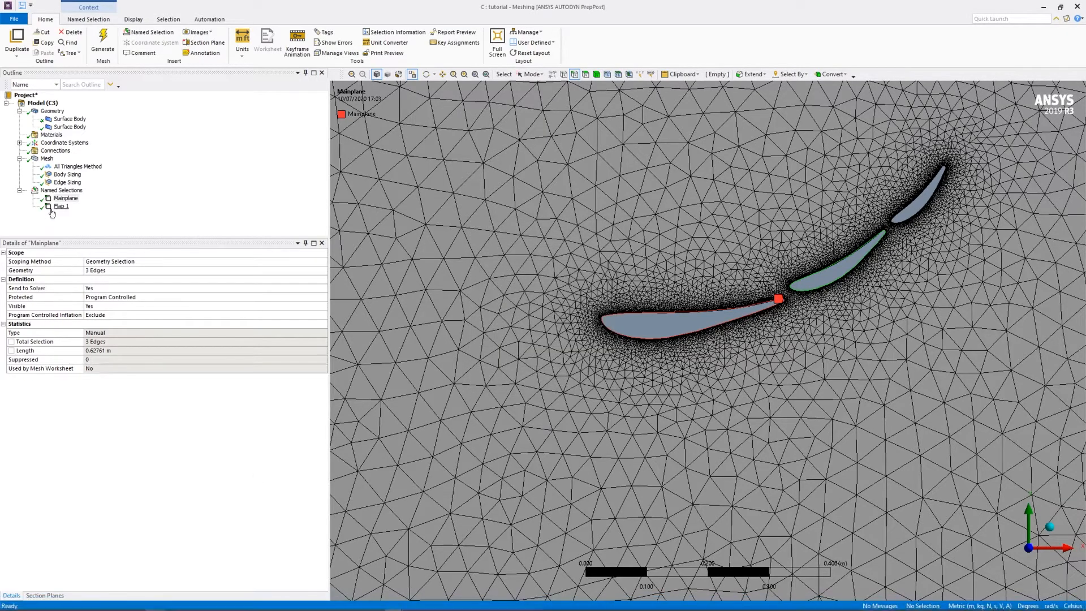
- Create a named selection called Flap 2 from the 3 edges of the rear airfoil element
scroll(925, 212, "down", 1)
left_click(917, 266)
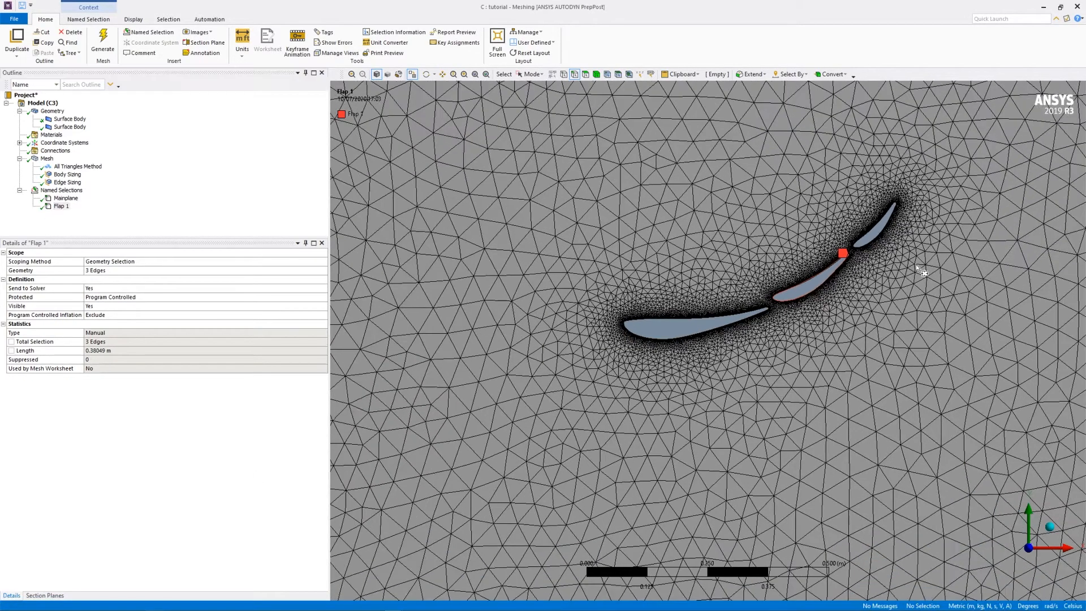
left_click(441, 73)
left_click_drag(903, 209, 681, 196)
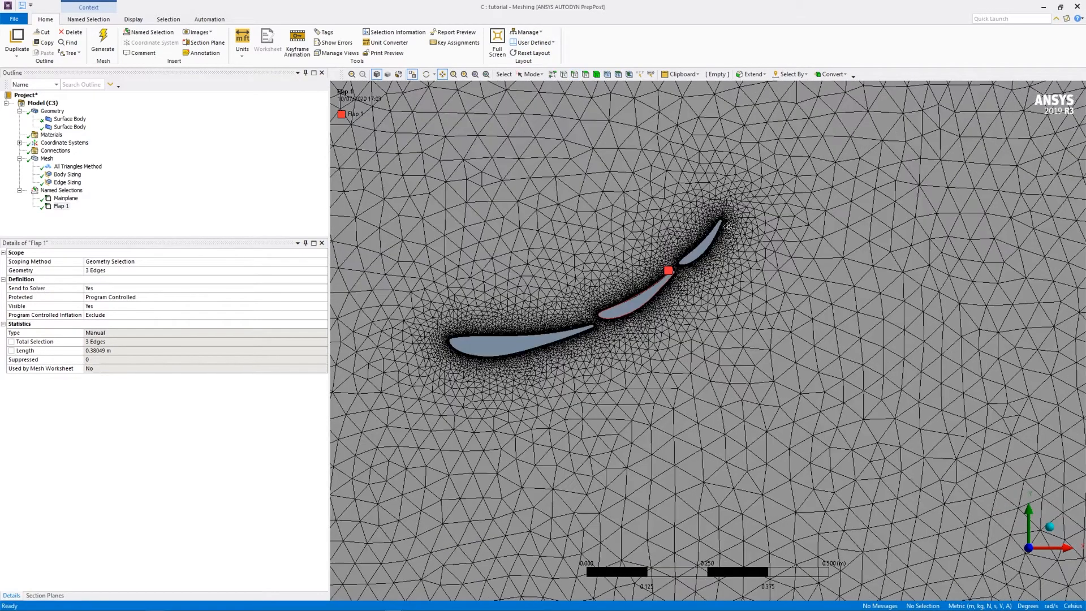
scroll(708, 270, "up", 5)
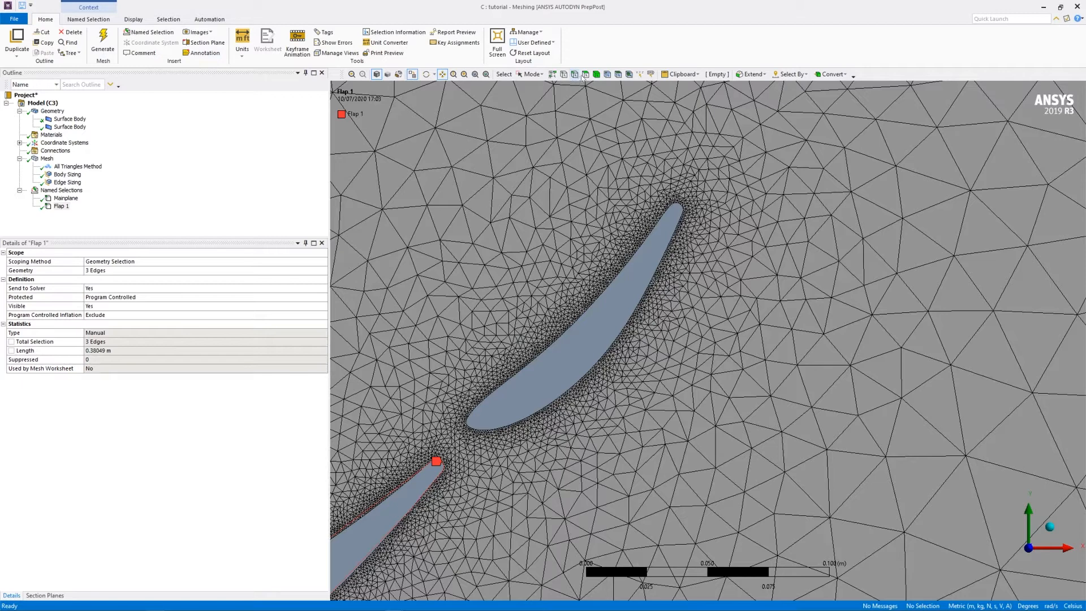
left_click(575, 75)
left_click_drag(422, 158, 734, 434)
right_click(466, 253)
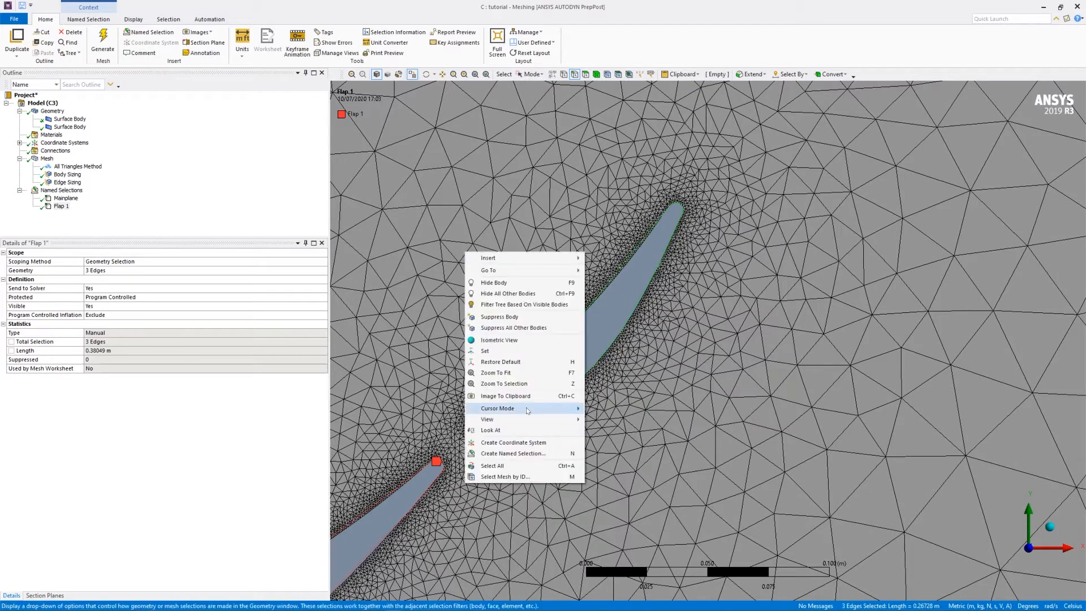
mouse_move(526, 407)
left_click(521, 454)
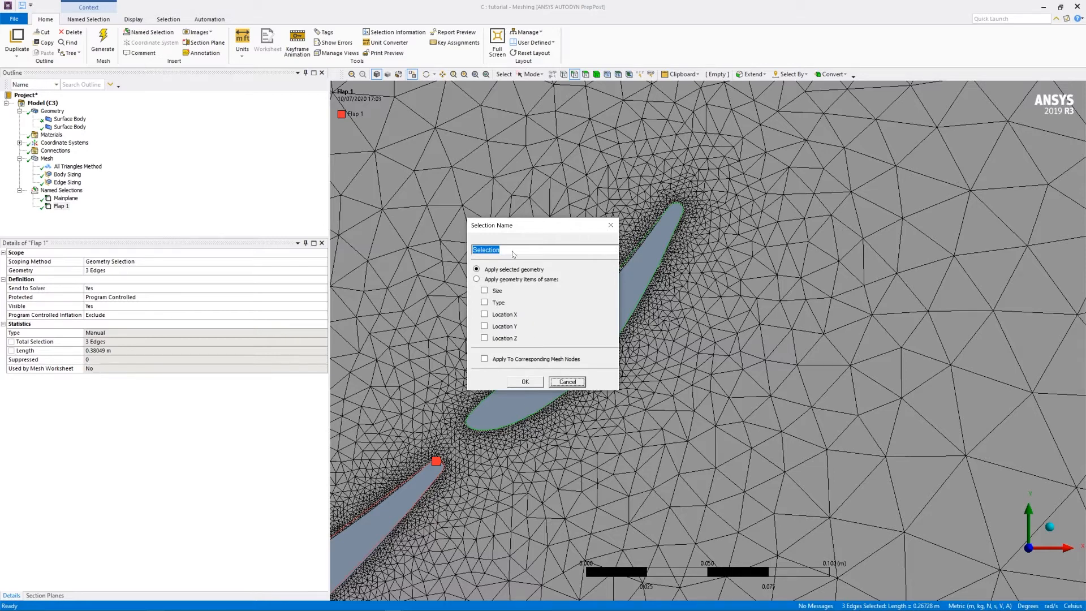
left_click(513, 254)
key("ctrl+a")
type("Fla")
key("Return")
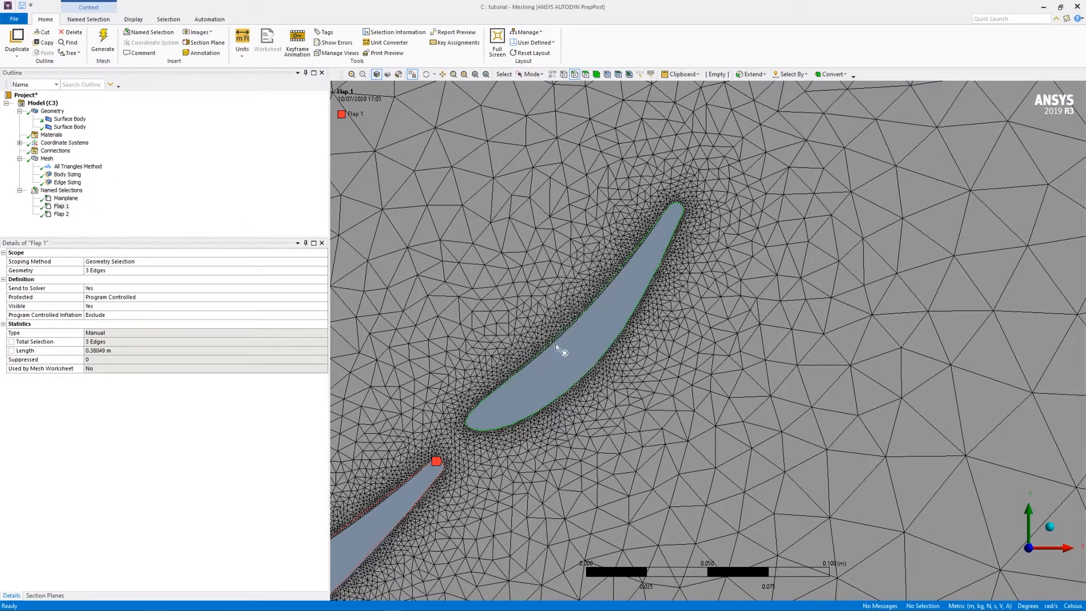
- Review the edges of the three named selections and set Program Controlled Inflation to Include for Flap 2
scroll(475, 362, "down", 2)
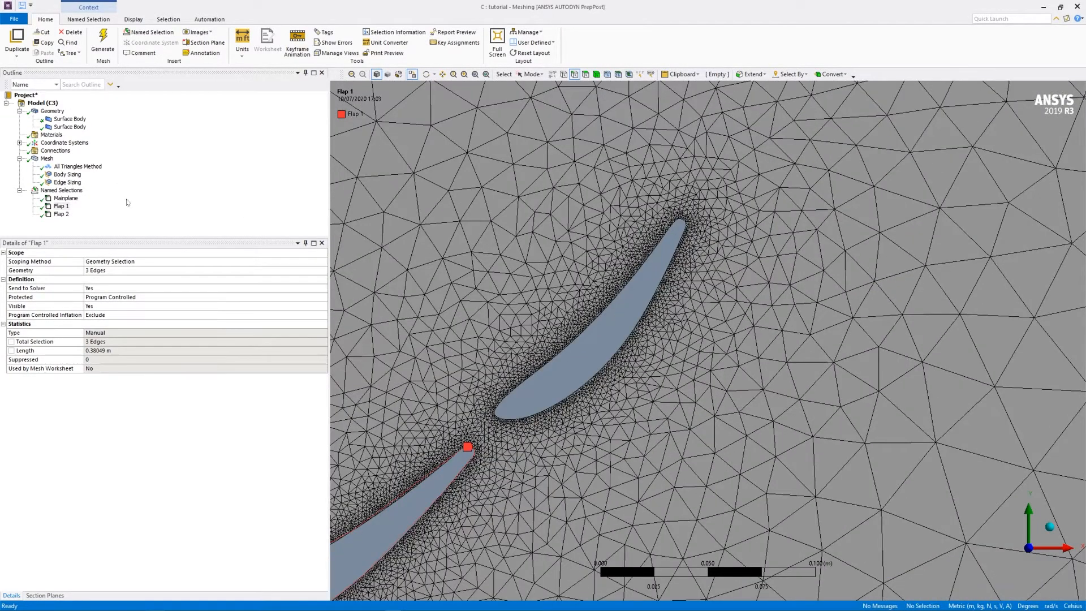
left_click(531, 74)
left_click(540, 91)
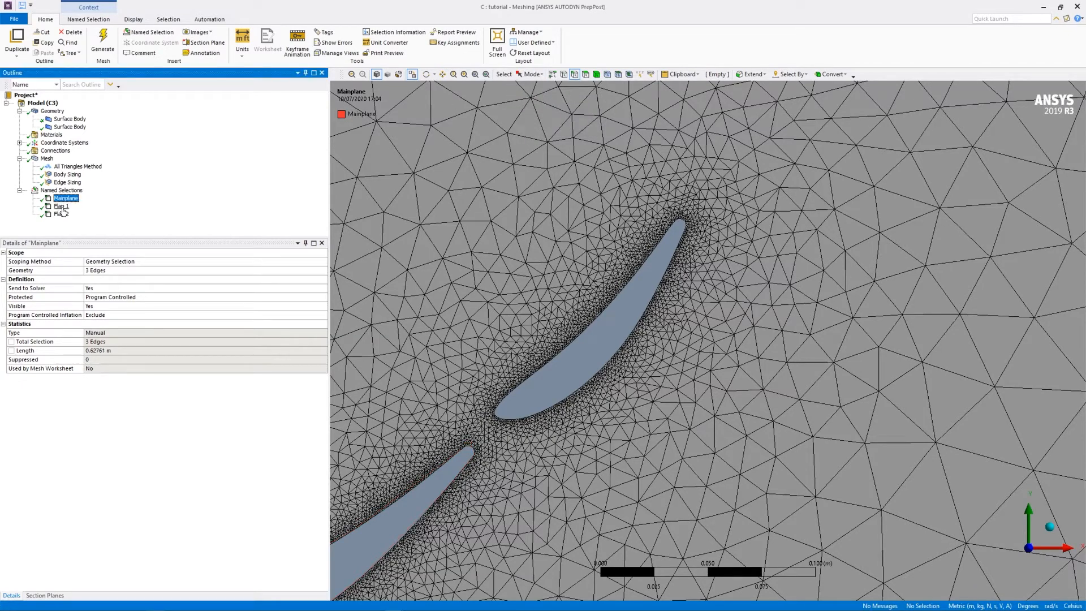
left_click(61, 207)
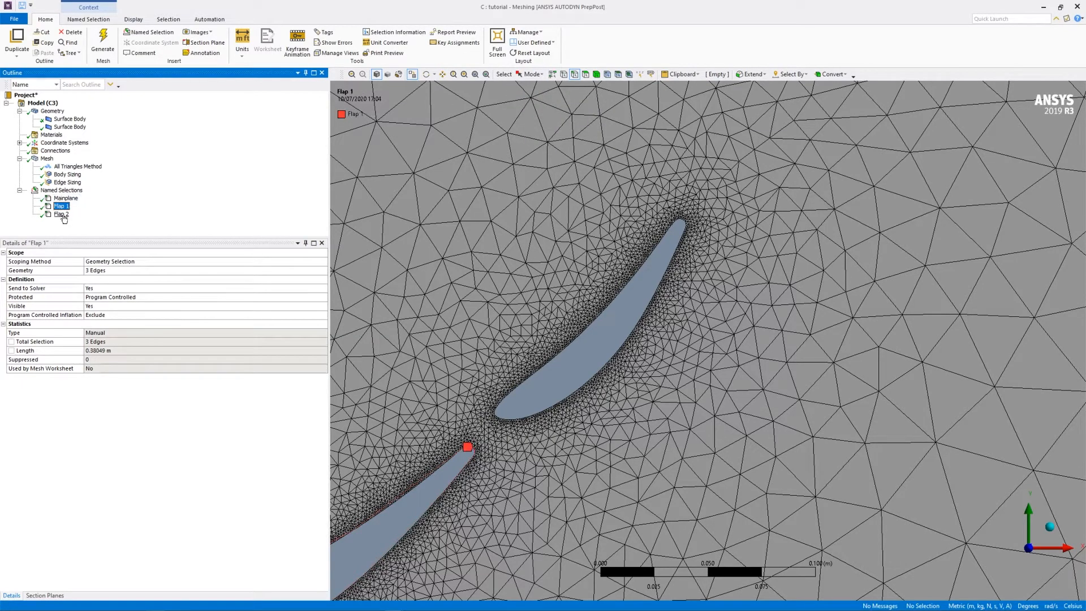
left_click(61, 214)
scroll(559, 419, "down", 2)
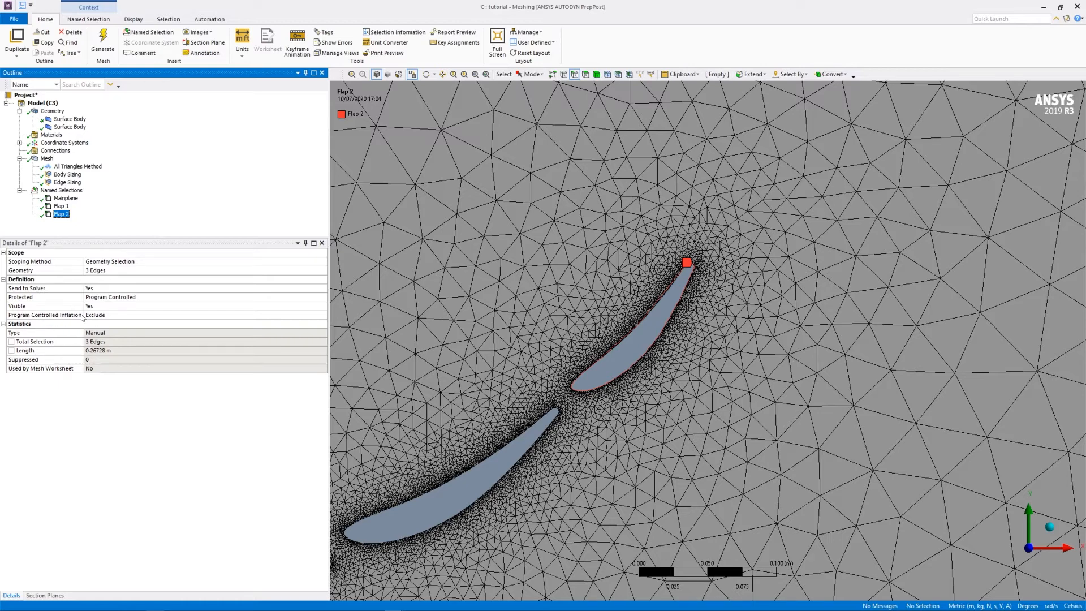
left_click(111, 316)
left_click(323, 315)
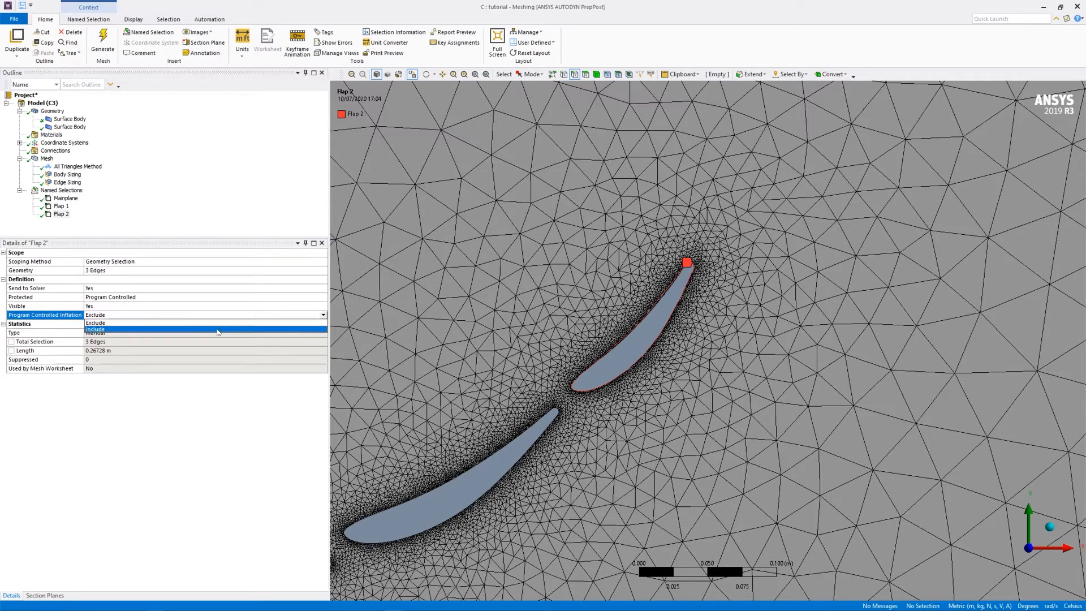
left_click(218, 327)
- Set Program Controlled Inflation to Include for the Flap 1 named selection and recheck both flaps' settings
left_click(60, 206)
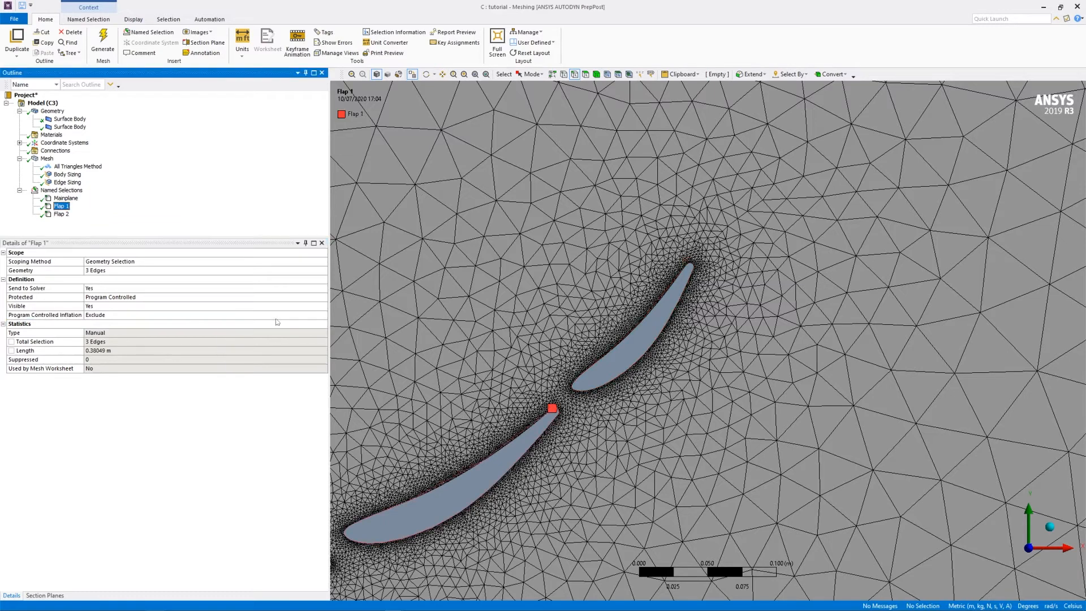
left_click(321, 315)
left_click(324, 316)
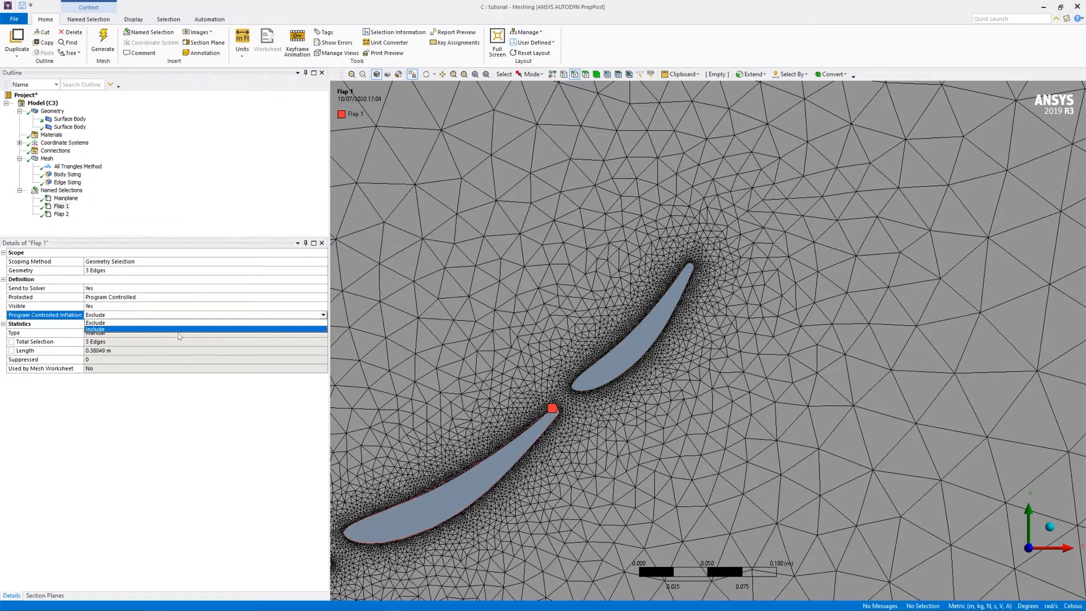
left_click(179, 329)
left_click(61, 213)
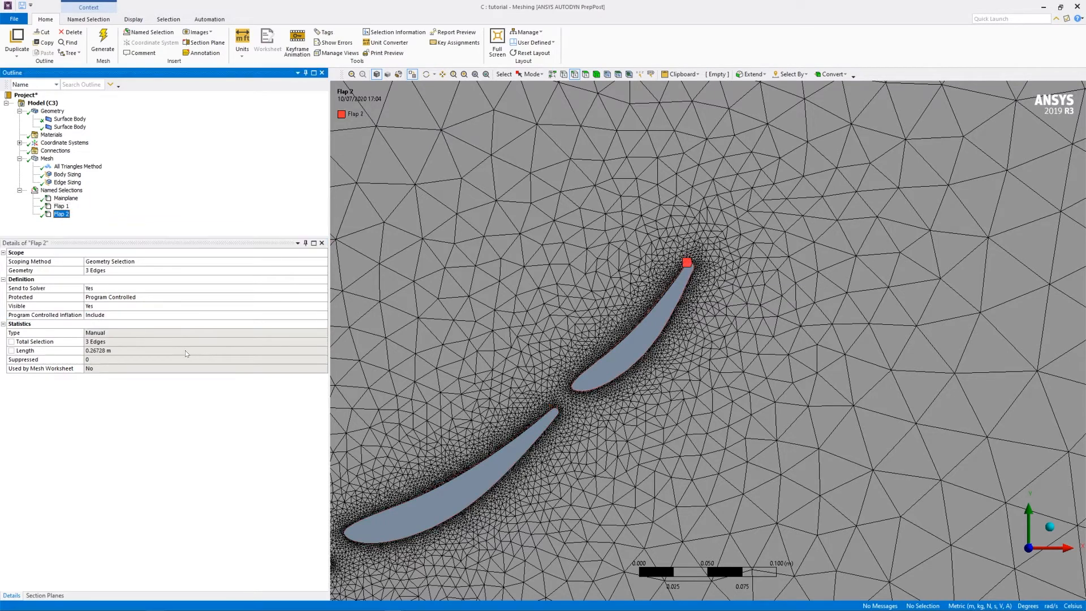
left_click(60, 206)
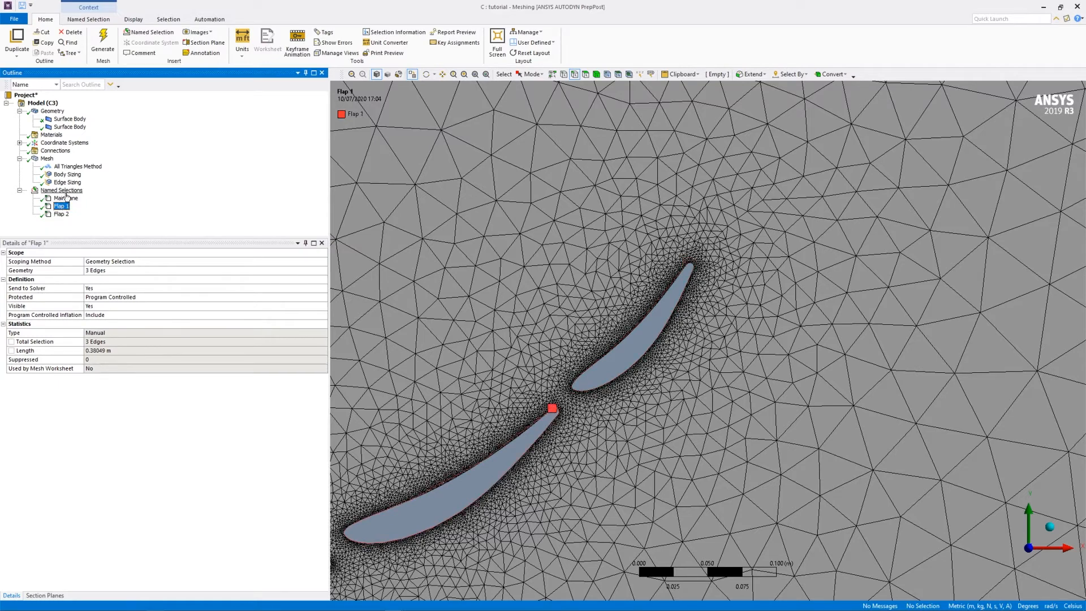
- Set Program Controlled Inflation to Include for the Mainplane named selection
left_click(63, 198)
left_click(271, 315)
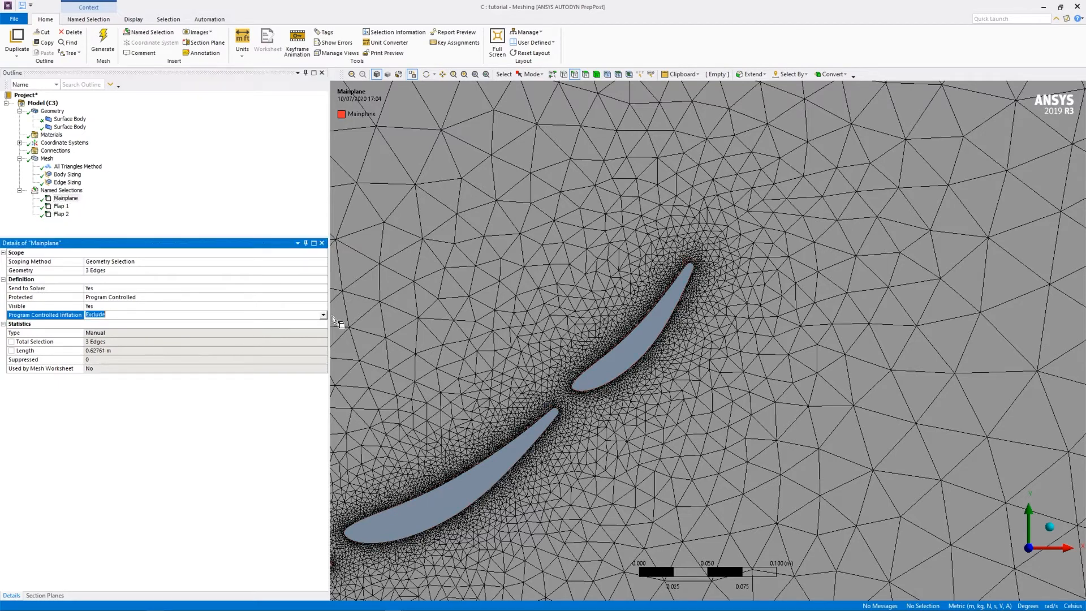
left_click(323, 315)
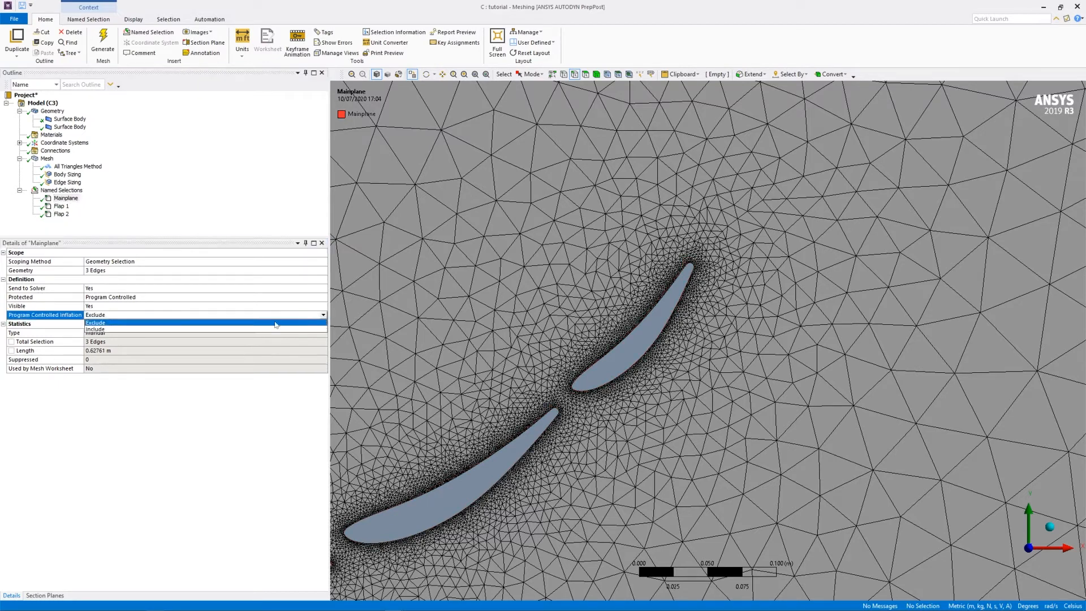
left_click(237, 329)
left_click(78, 232)
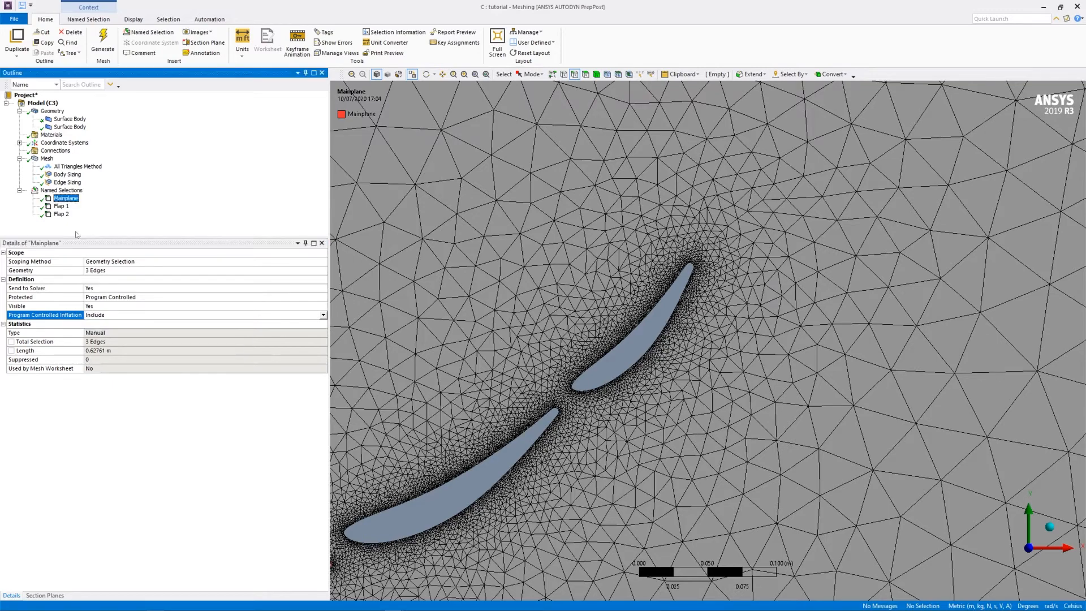
- Set the mesh's global Inflation Option to First Layer Thickness
left_click(47, 158)
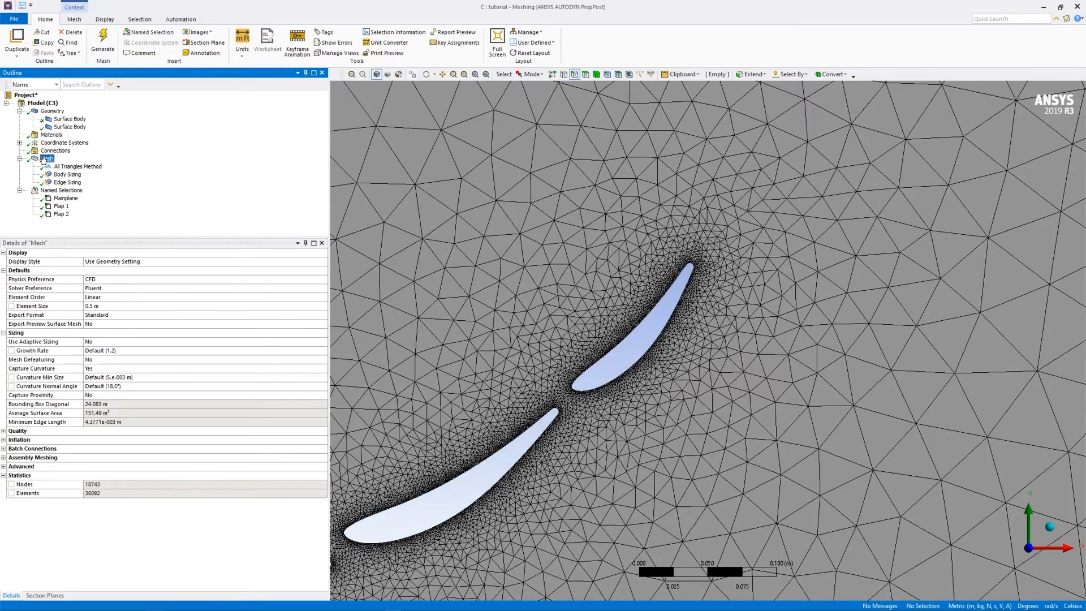
scroll(491, 417, "down", 6)
left_click(442, 75)
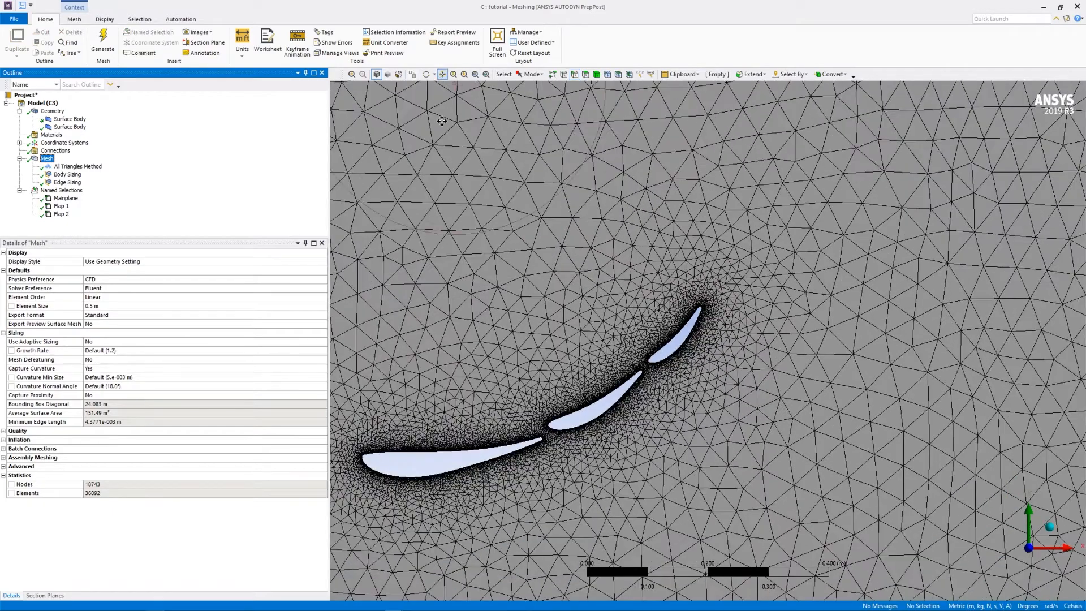
left_click_drag(521, 463, 588, 391)
scroll(610, 364, "down", 1)
scroll(609, 364, "up", 3)
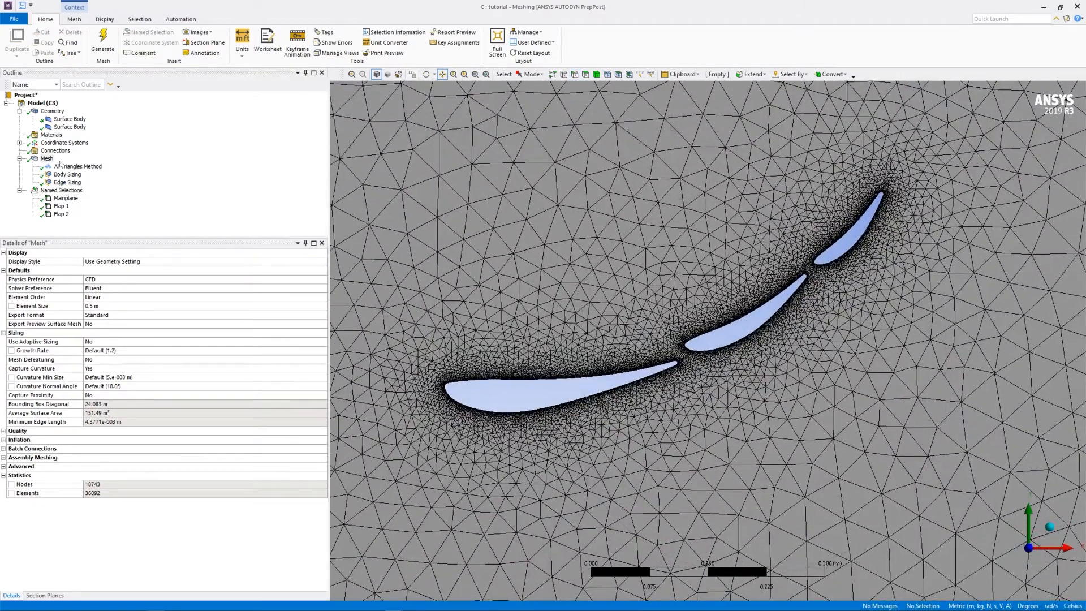
left_click(50, 159)
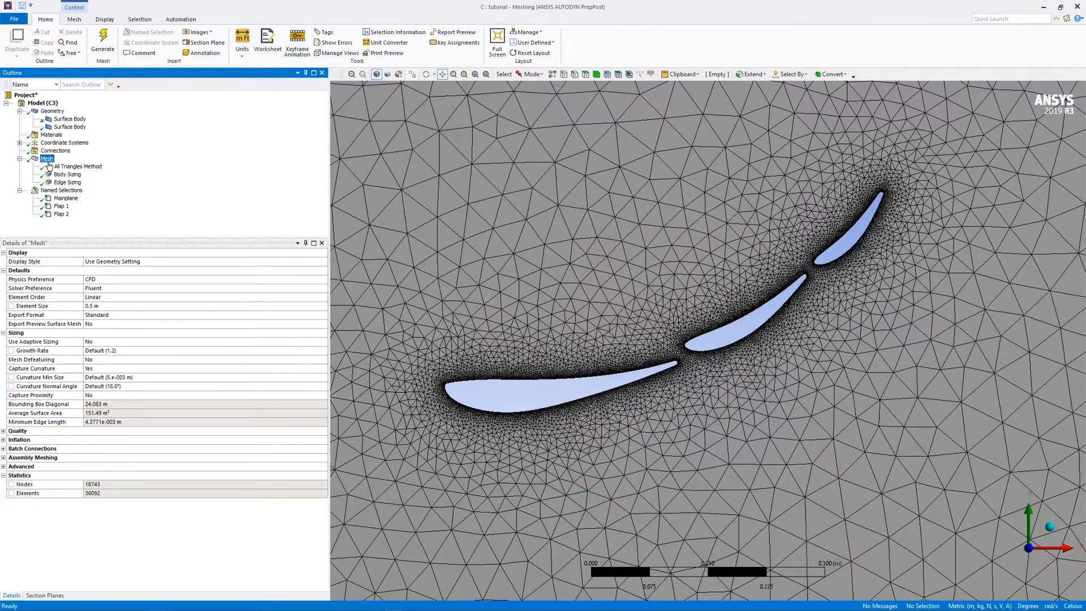
left_click(3, 440)
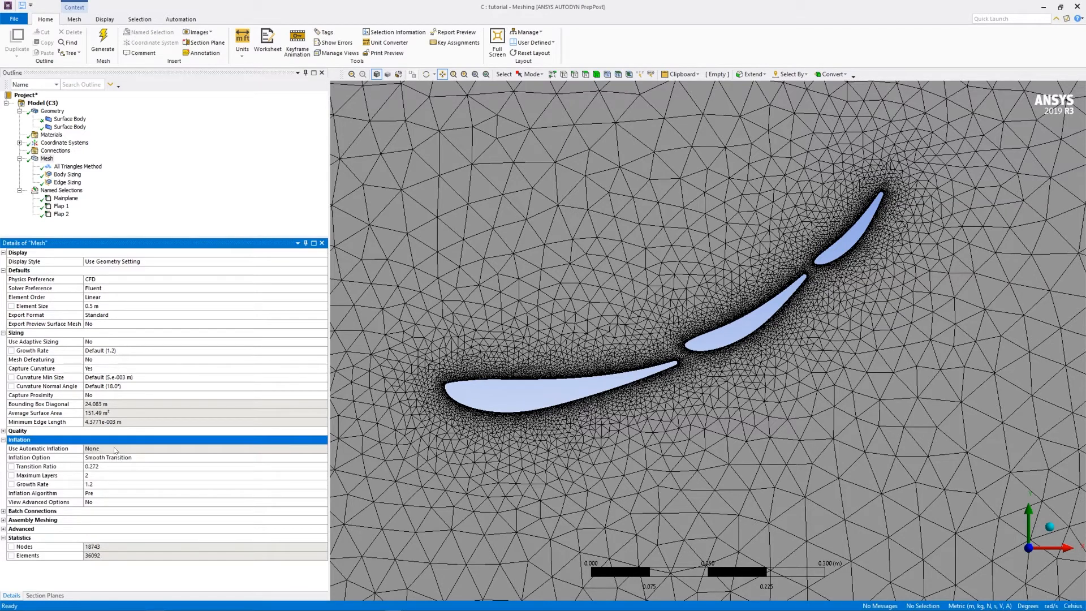
left_click(110, 458)
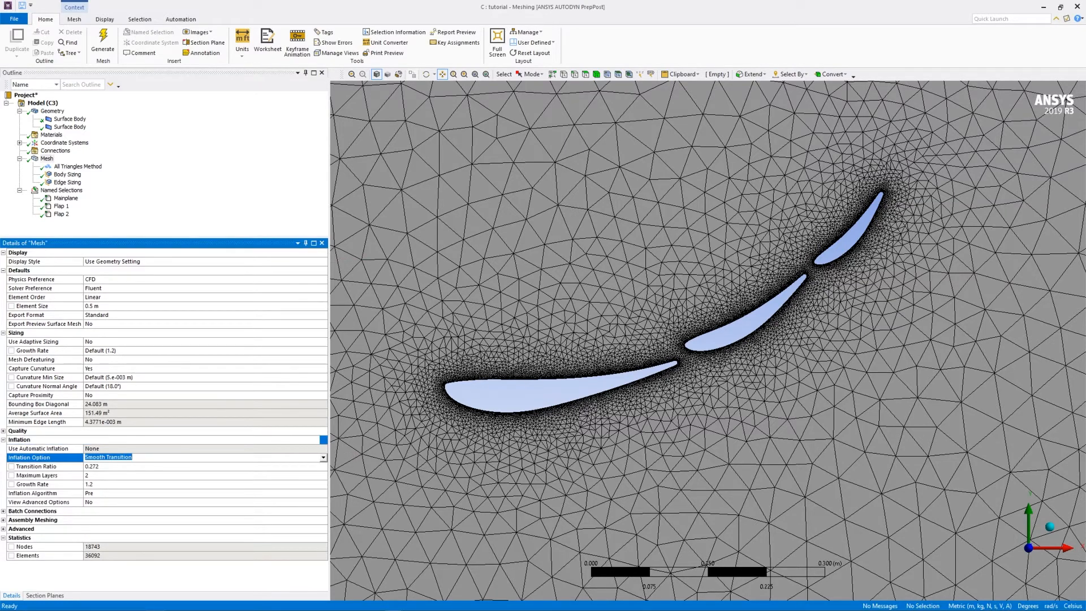
left_click(324, 458)
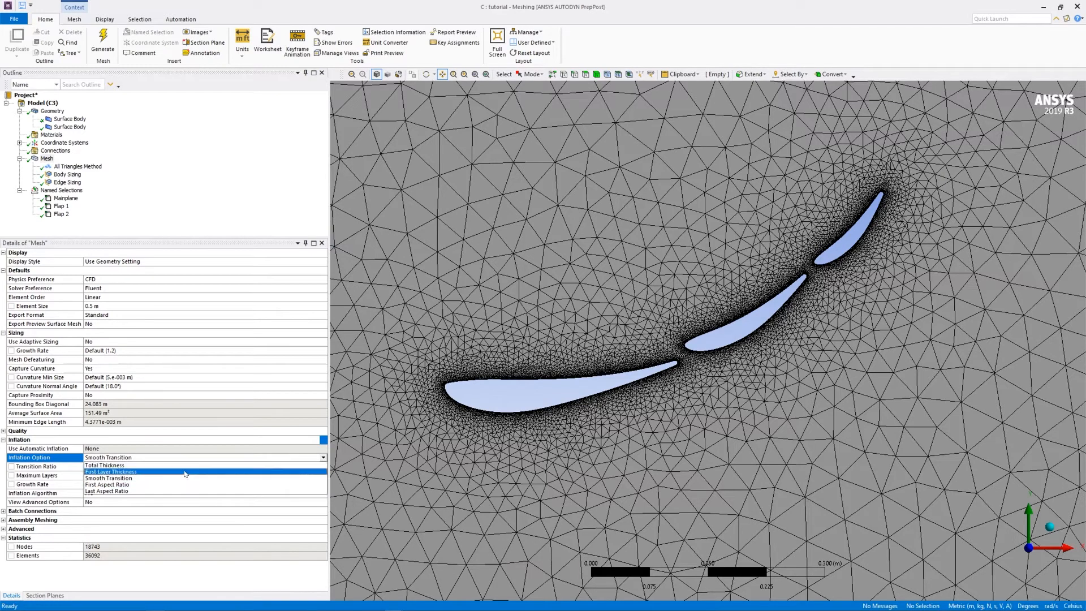
left_click(188, 471)
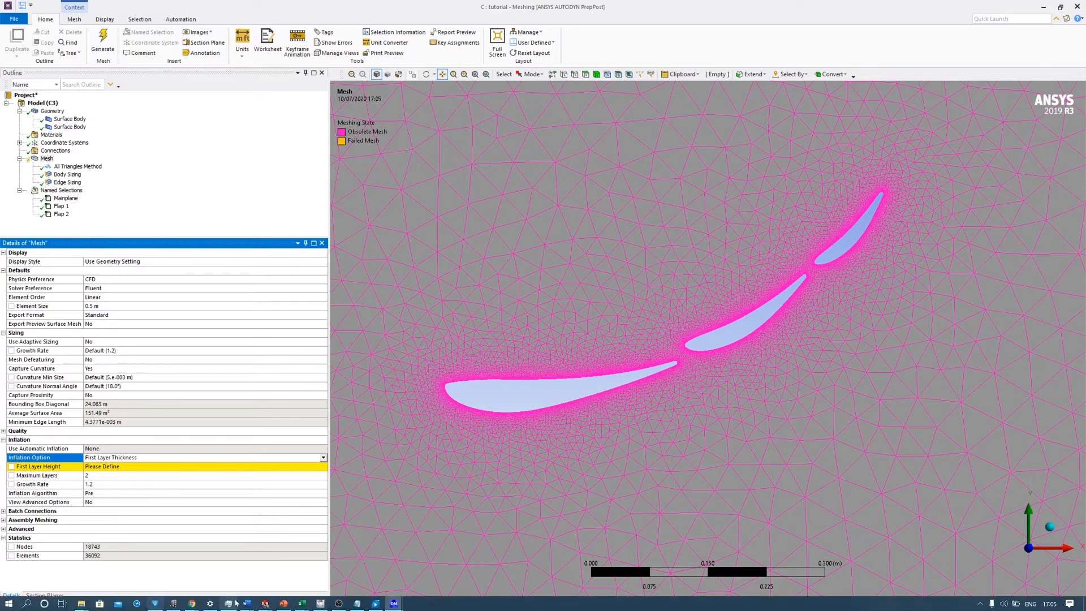
- Switch to Chrome and examine the inputs and computed wall spacing in the Pointwise Y+ grid spacing calculator
left_click(192, 603)
left_click(226, 560)
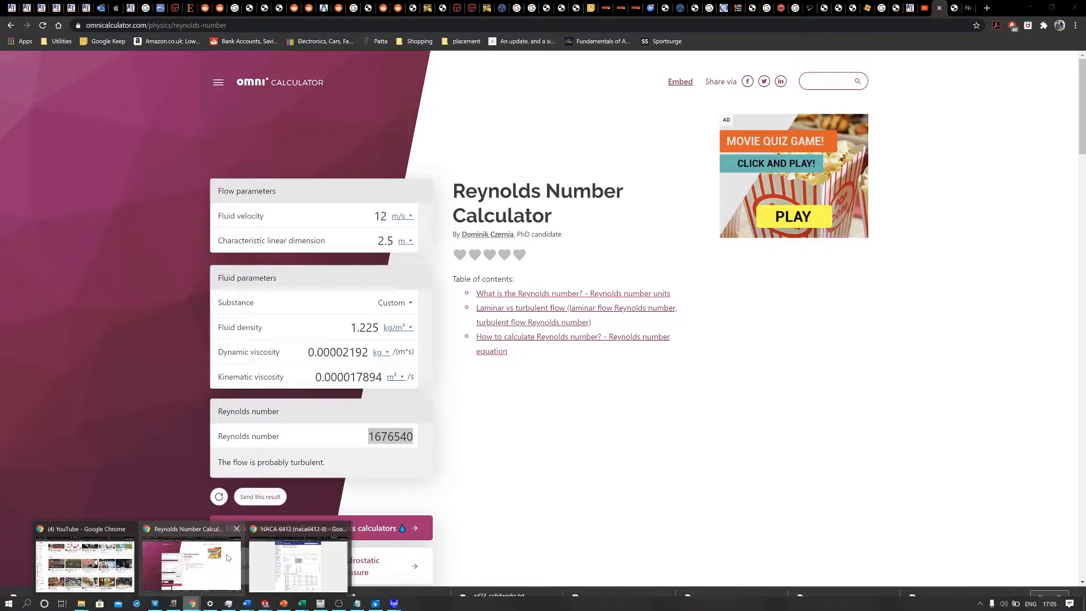
left_click(896, 8)
left_click(939, 8)
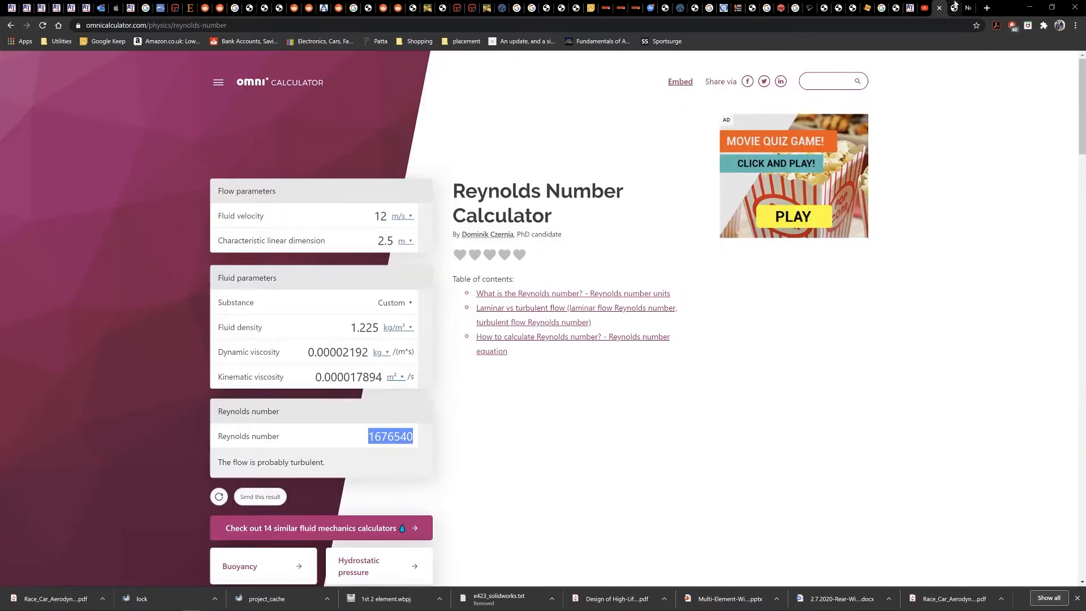
left_click(954, 8)
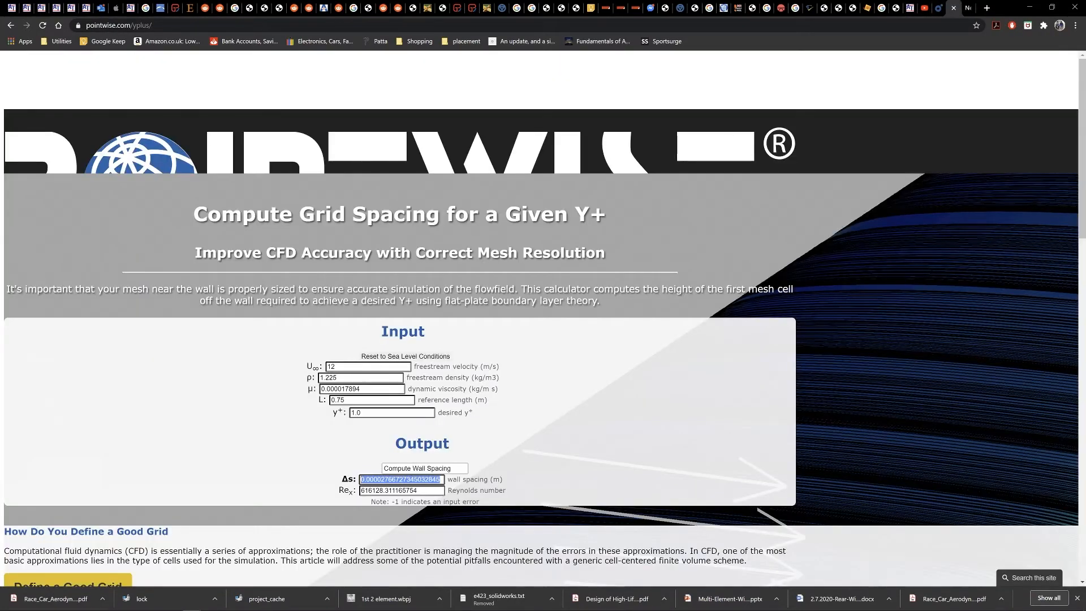
left_click(320, 200)
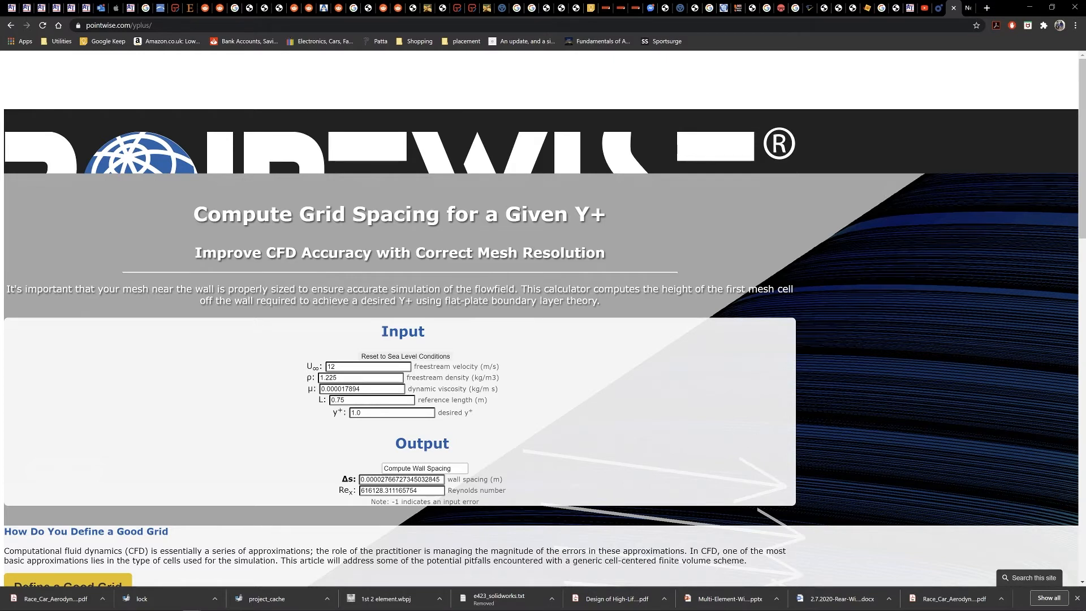
left_click(362, 389)
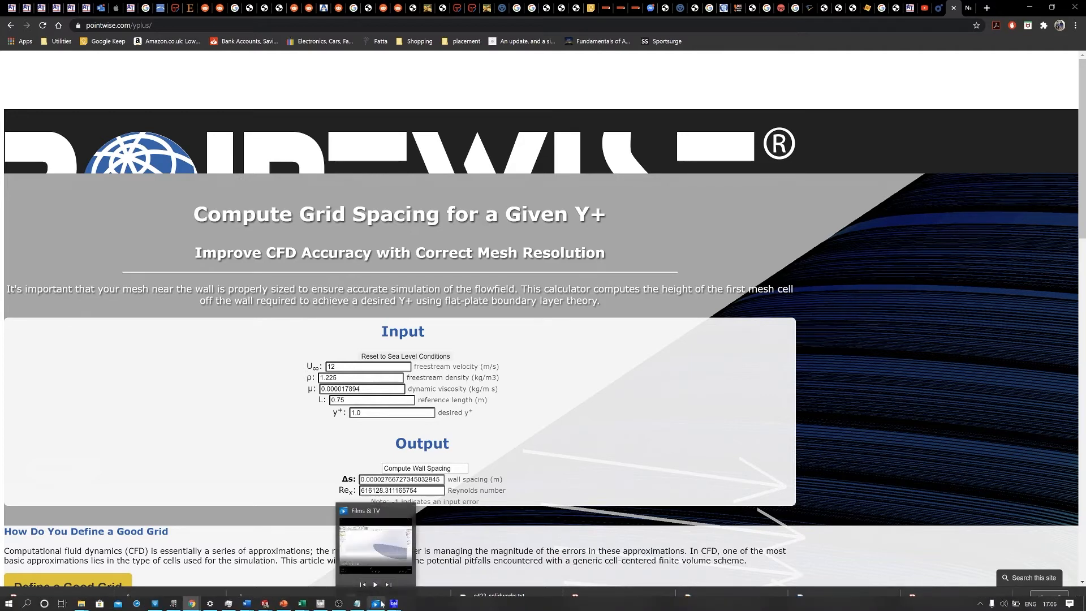
- Copy the computed wall spacing and enter it in ANSYS Meshing as the global First Layer Height, 0.00002766727345032845 m
mouse_move(394, 604)
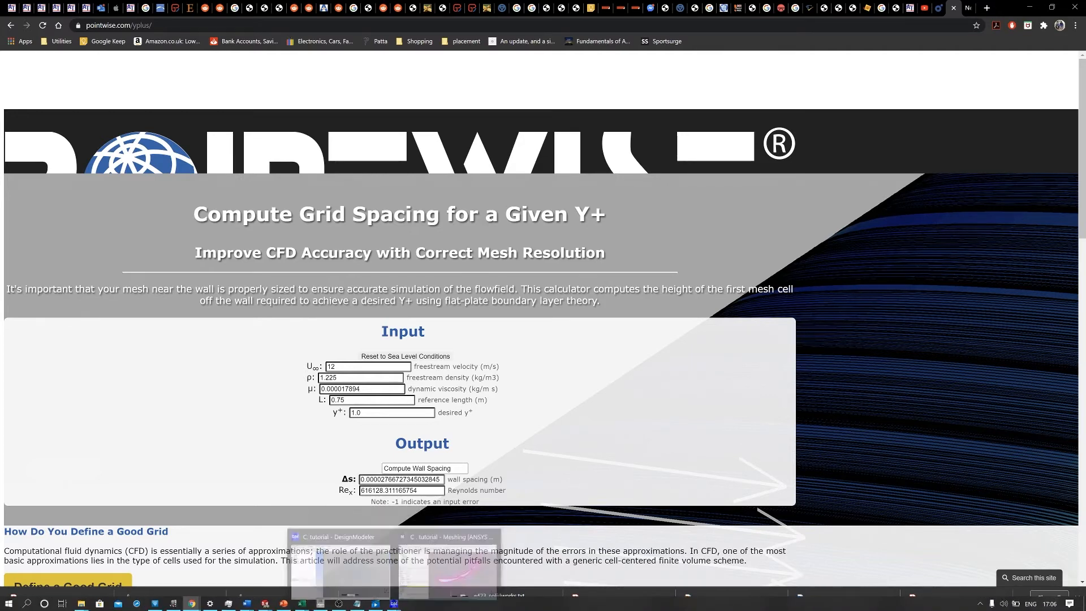
left_click(440, 479)
left_click_drag(440, 479, 326, 482)
right_click(378, 481)
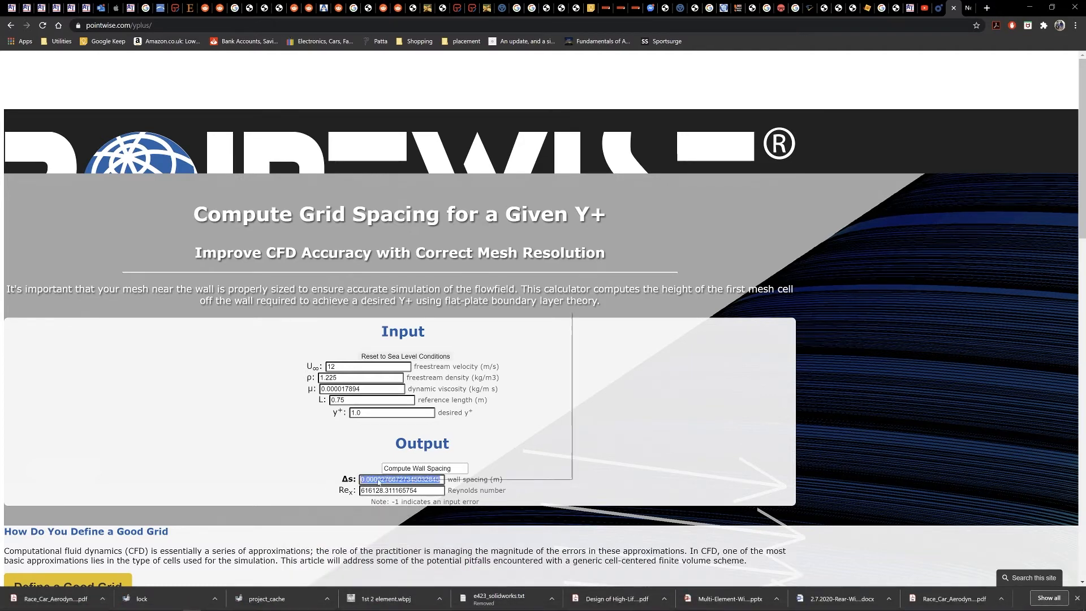
left_click(427, 351)
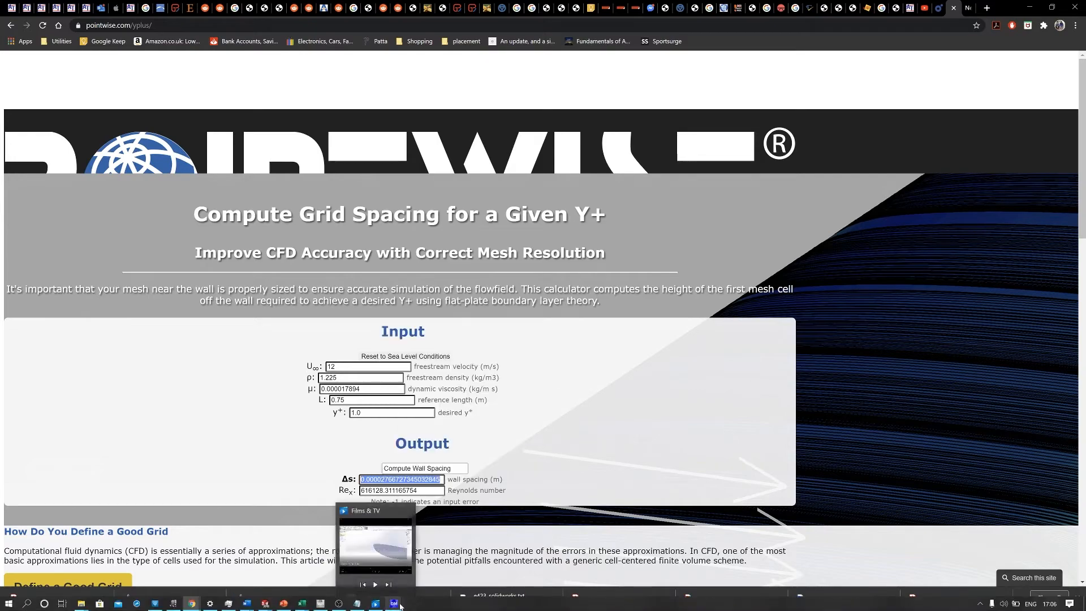
mouse_move(394, 604)
left_click(443, 550)
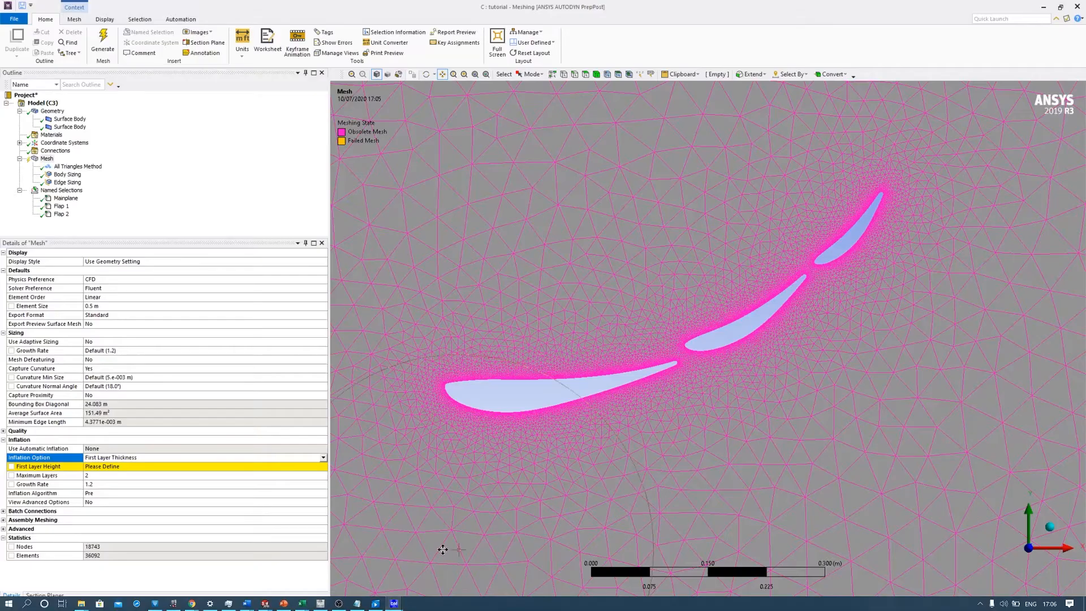
left_click(123, 466)
key("ctrl+v")
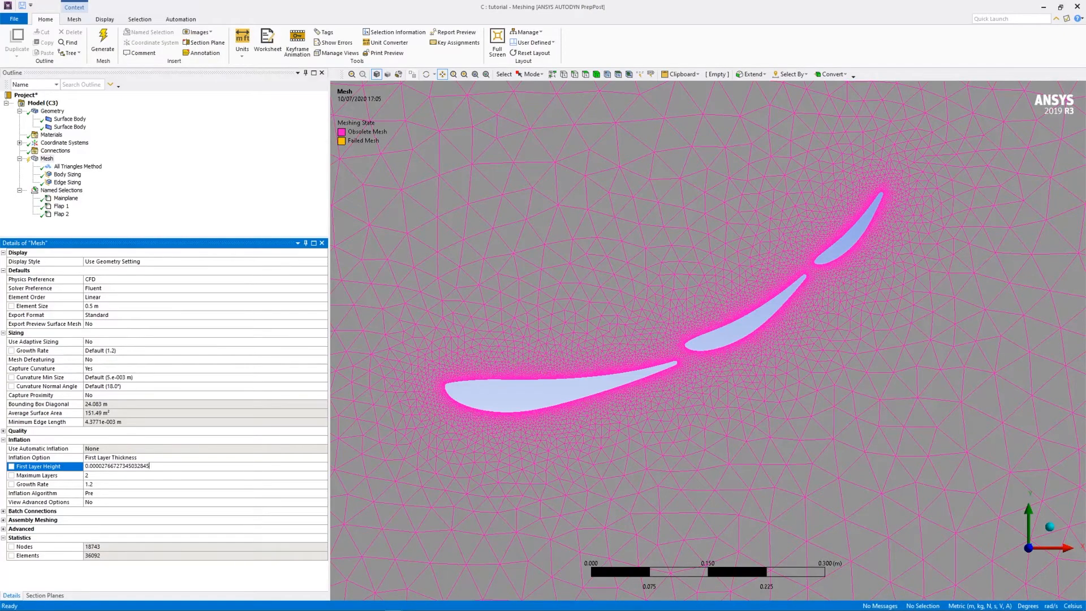
left_click(94, 483)
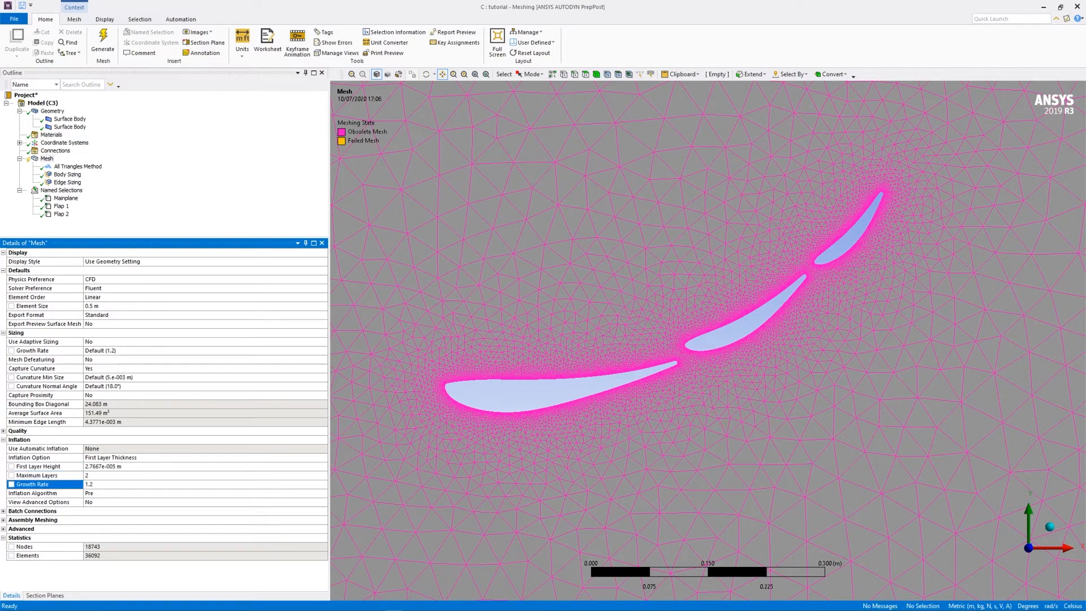
- Set the global inflation Maximum Layers to 10 and regenerate the mesh
left_click(93, 475)
type("10")
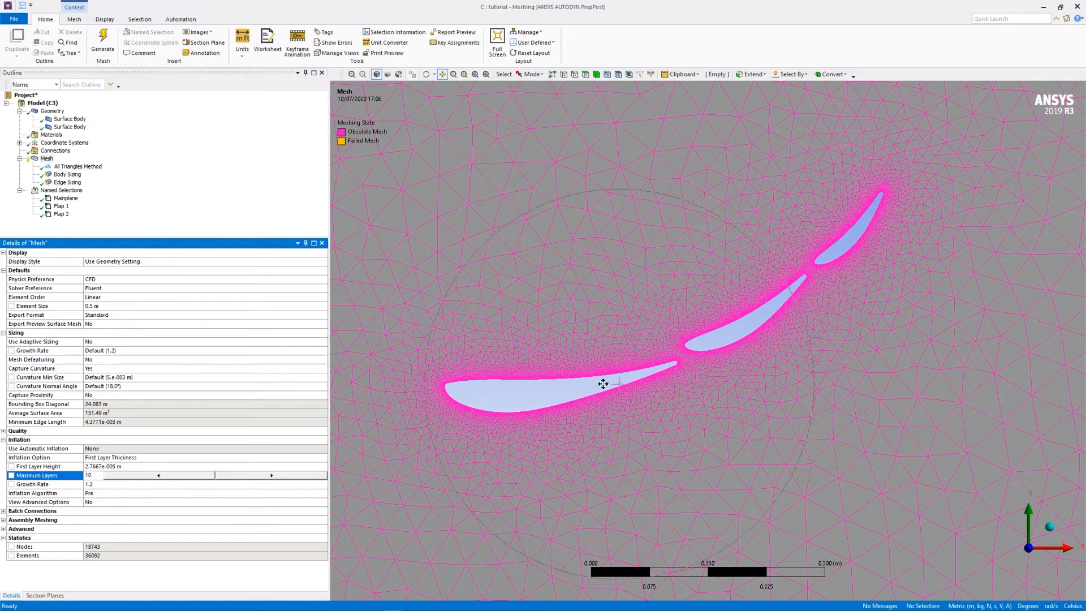
scroll(622, 380, "down", 4)
scroll(644, 378, "up", 8)
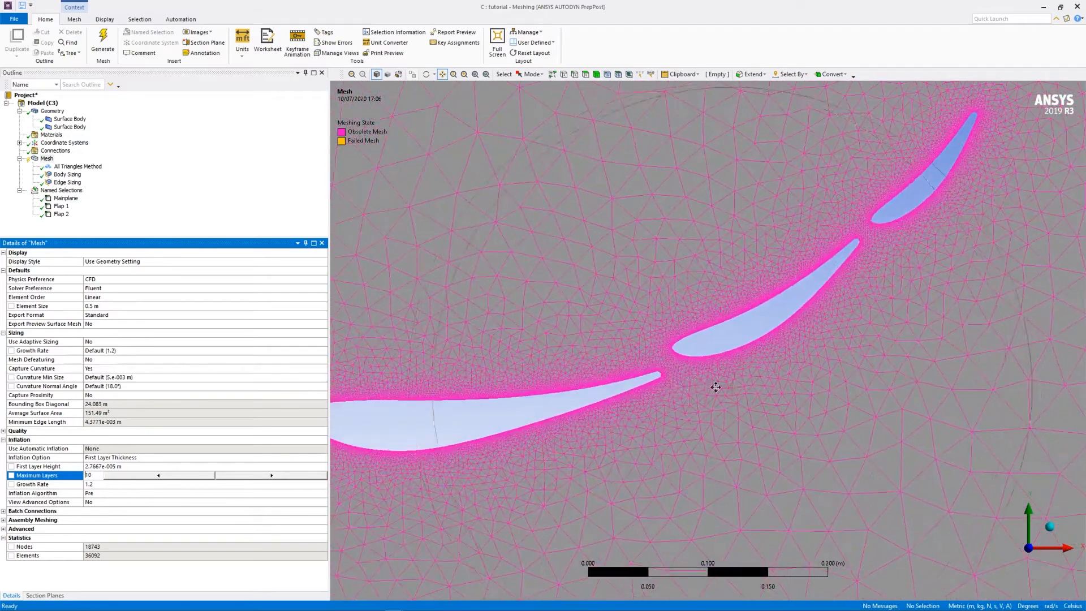
scroll(667, 410, "up", 5)
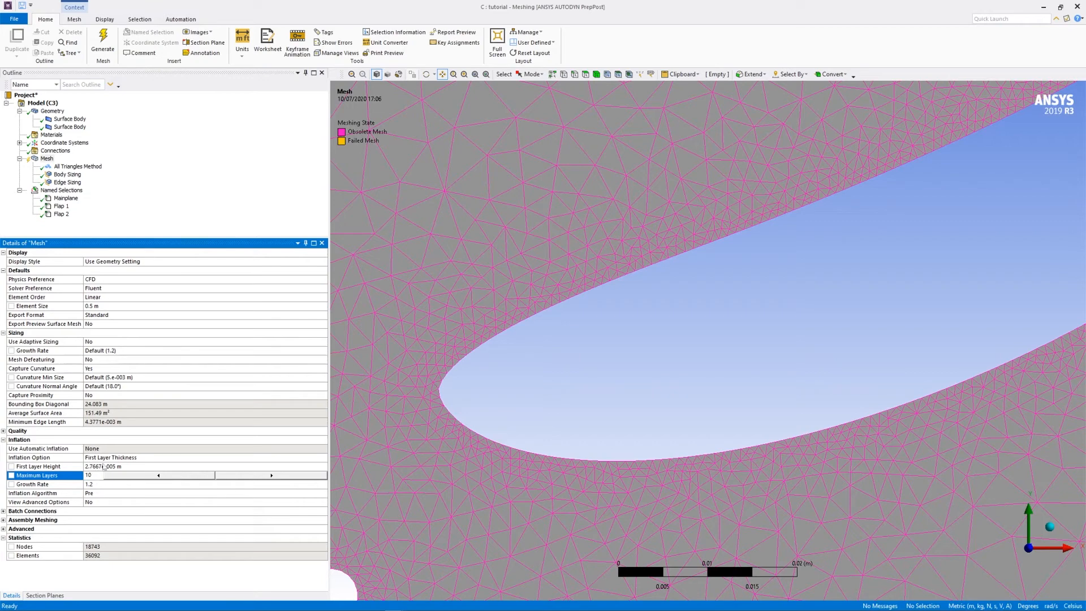
left_click(103, 41)
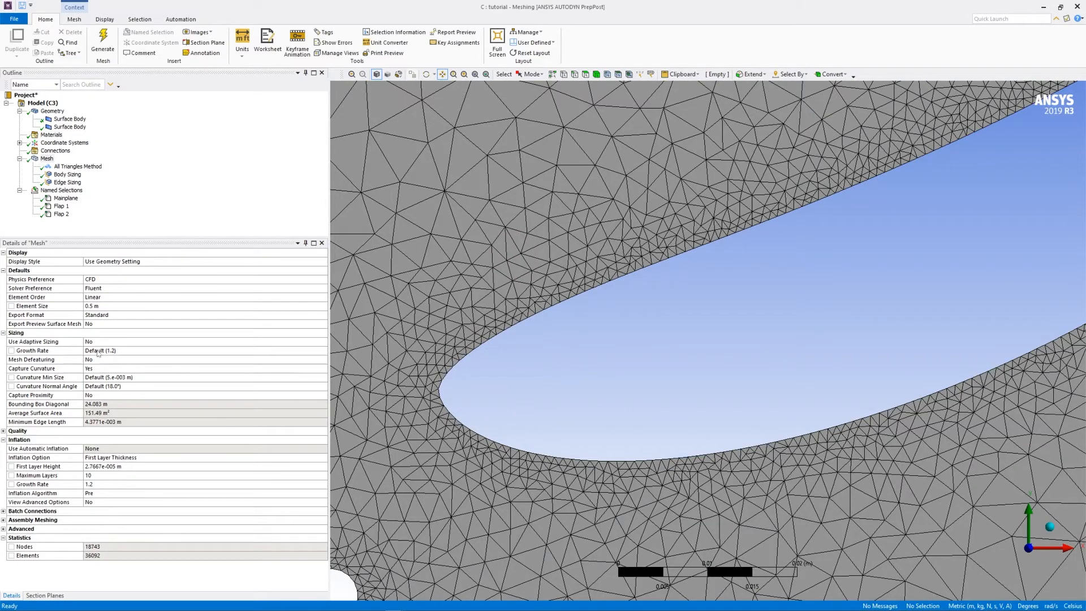
- Insert an Inflation control into the mesh
scroll(521, 354, "down", 5)
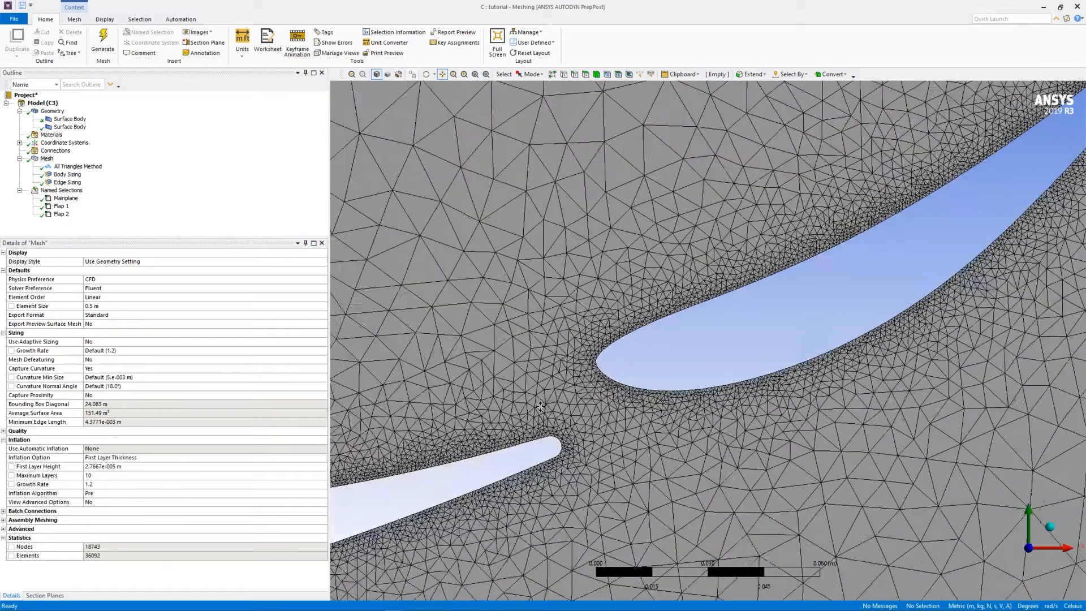
scroll(540, 406, "down", 1)
right_click(41, 163)
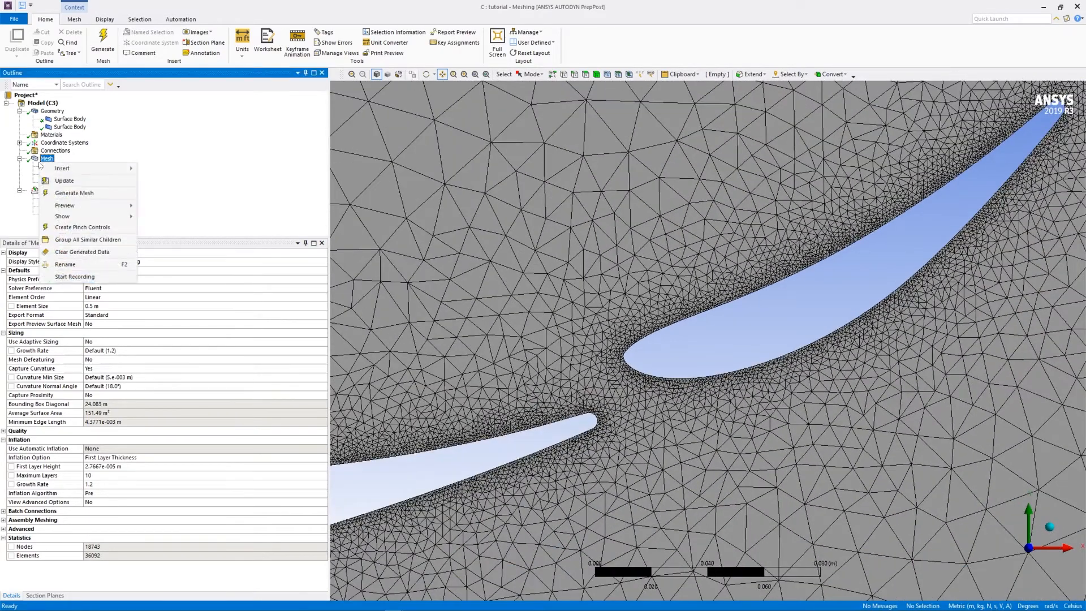
mouse_move(113, 168)
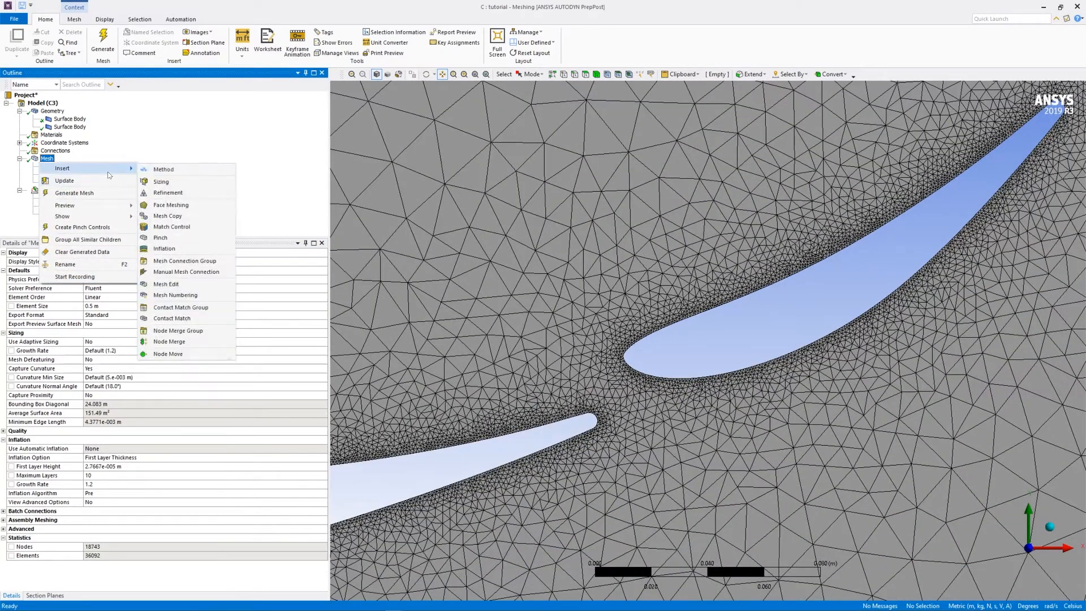
left_click(182, 248)
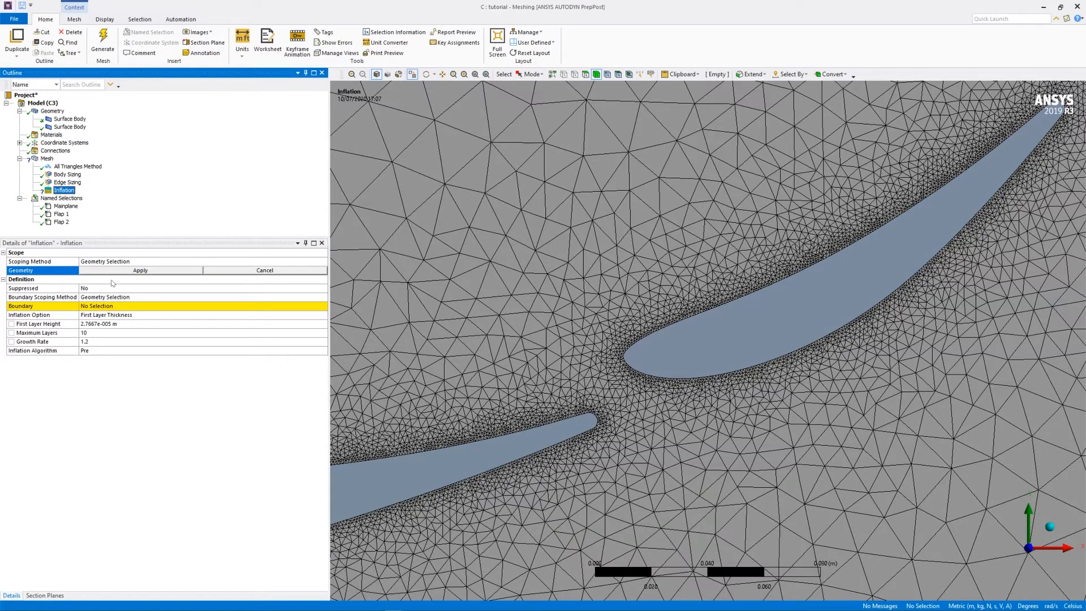
- Scope the Inflation control by Geometry Selection to the large domain face surrounding the airfoil elements
scroll(477, 413, "up", 1)
scroll(477, 413, "down", 7)
left_click(275, 262)
left_click(275, 275)
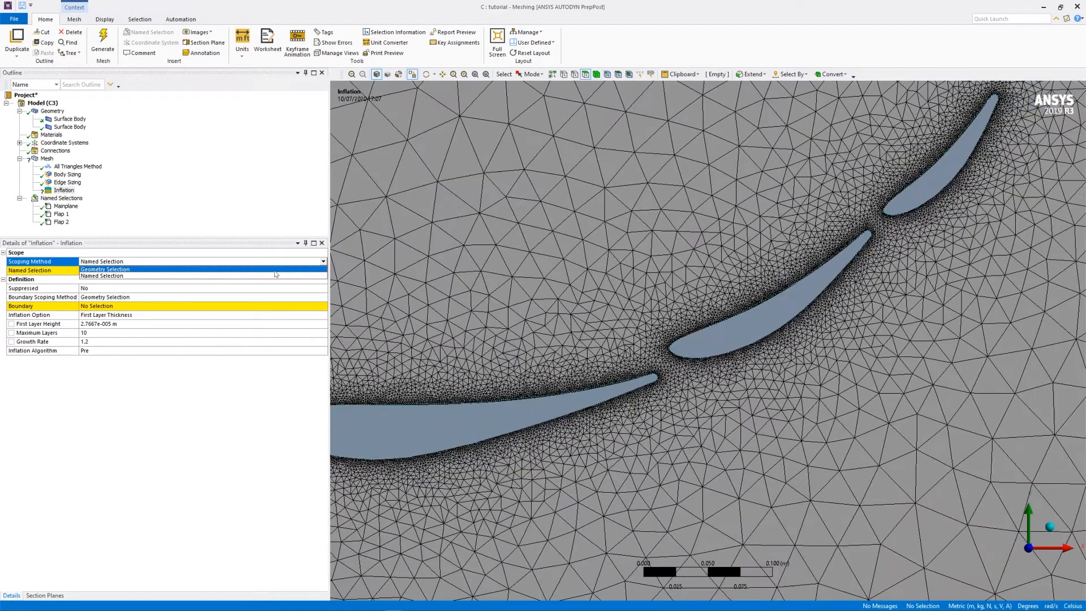
left_click(275, 269)
left_click(529, 252)
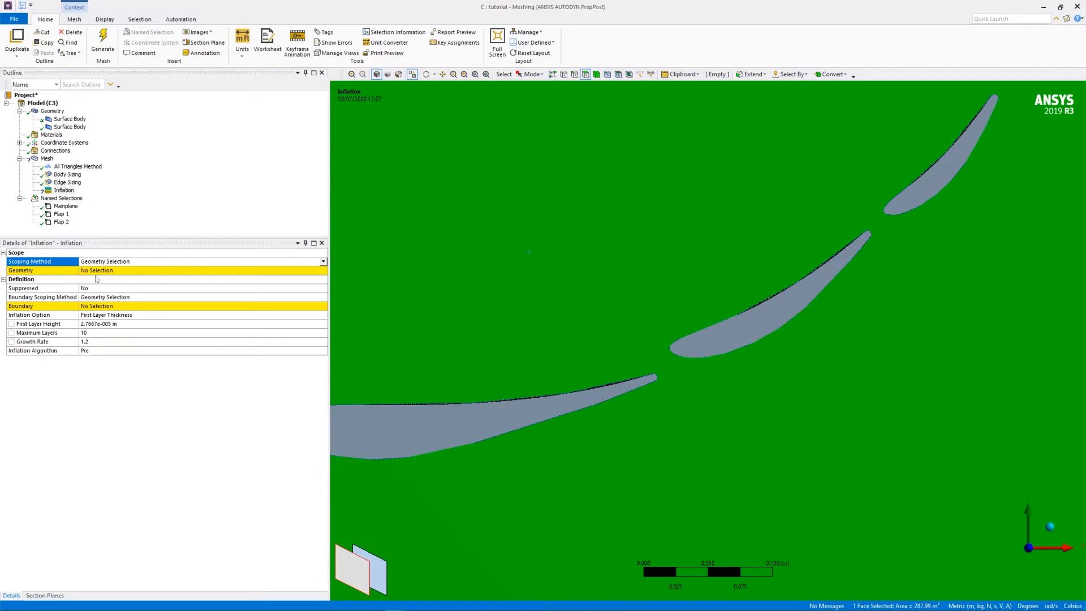
left_click(115, 272)
left_click(116, 271)
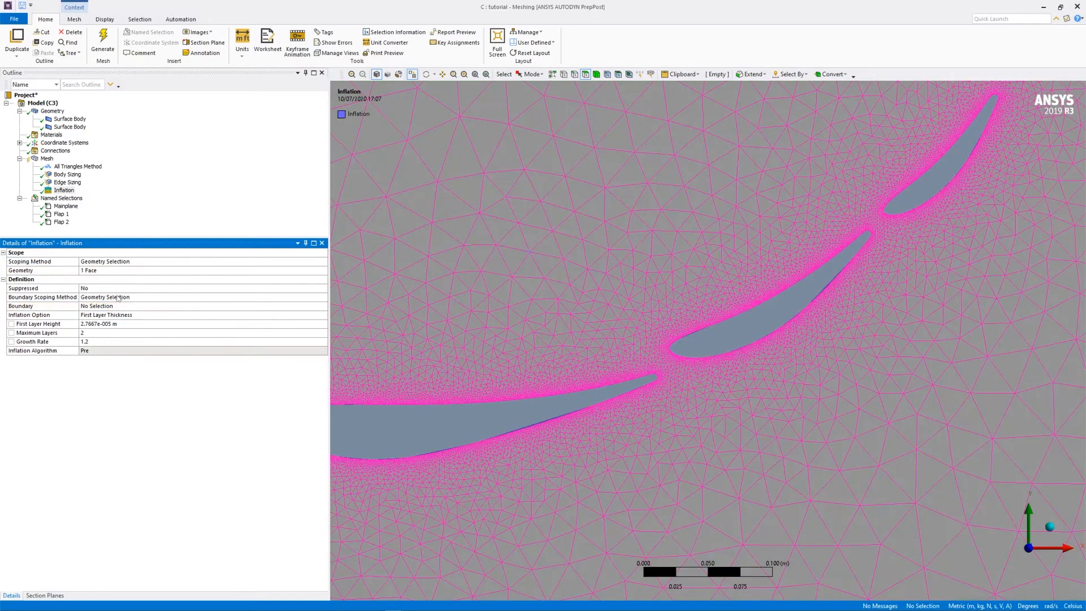
- Scope the Inflation control's boundary by Named Selections, choosing Mainplane, Flap 1 and Flap 2 together
left_click(114, 299)
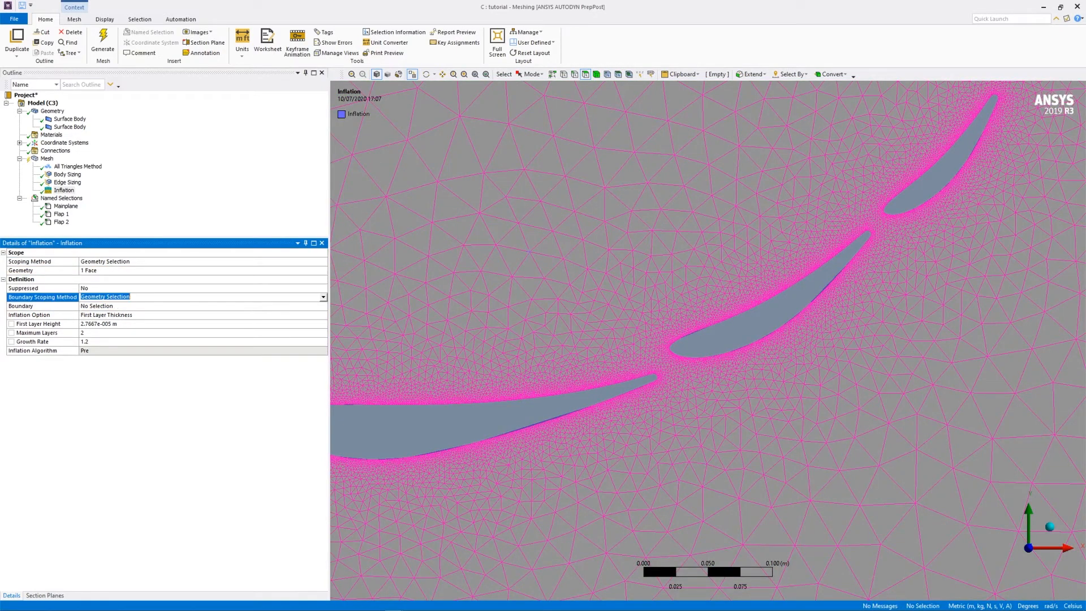
left_click(323, 297)
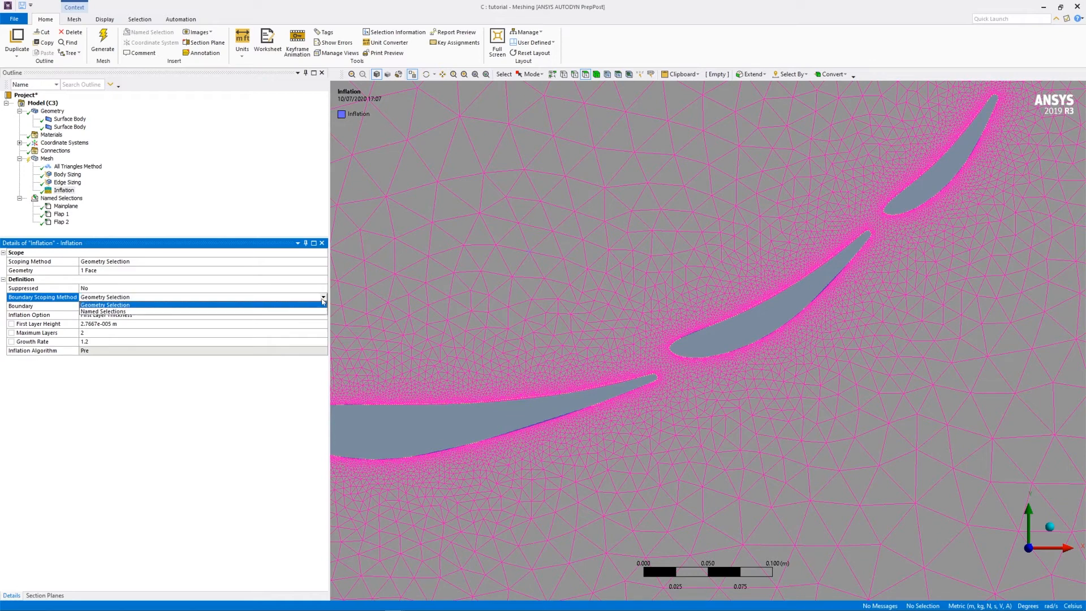
left_click(229, 314)
left_click(125, 308)
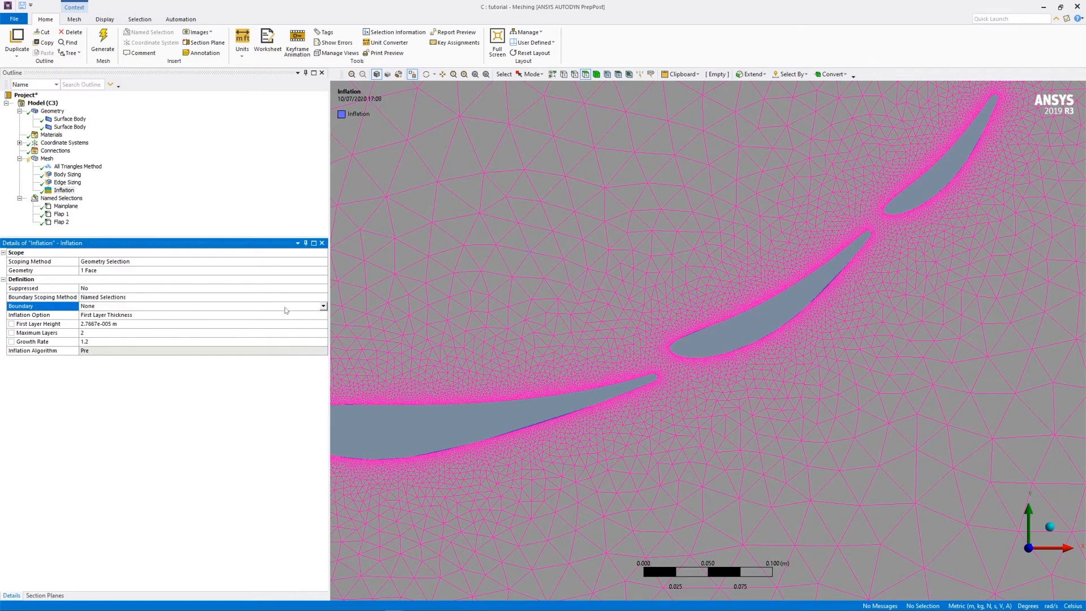
left_click(323, 306)
left_click(165, 316)
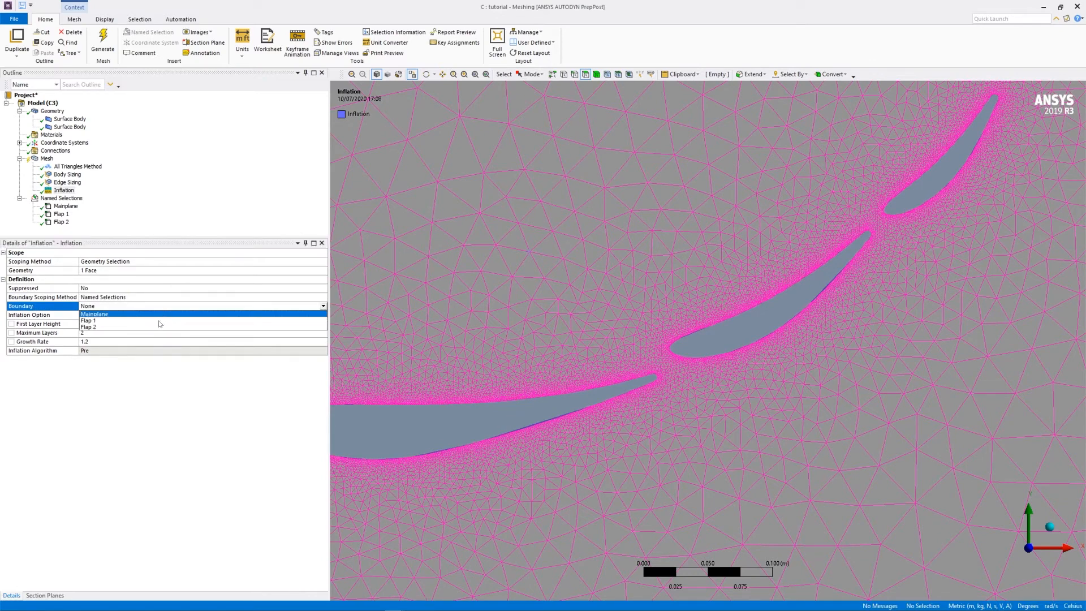
left_click(159, 324, "ctrl")
left_click(154, 328, "ctrl")
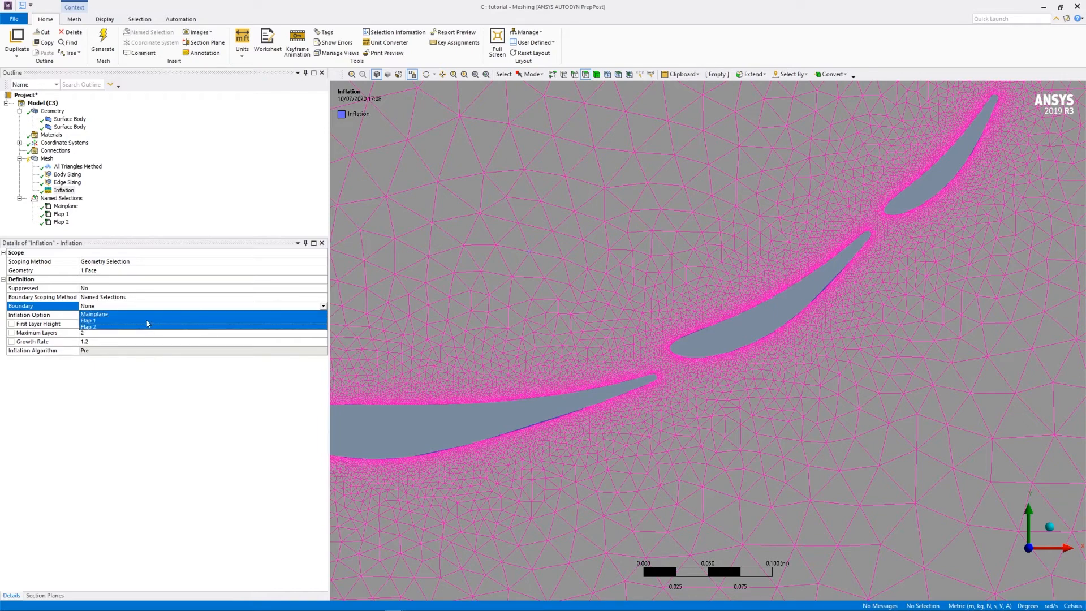
left_click(142, 397)
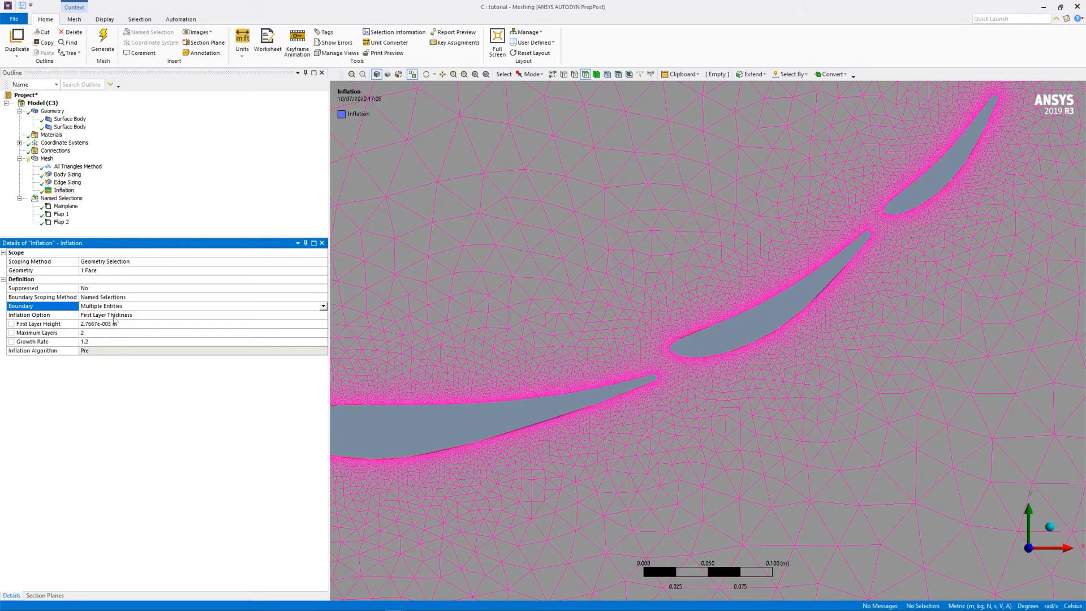
- Set the Inflation control's Maximum Layers to 10 and regenerate the mesh
left_click(95, 335)
left_click(259, 336)
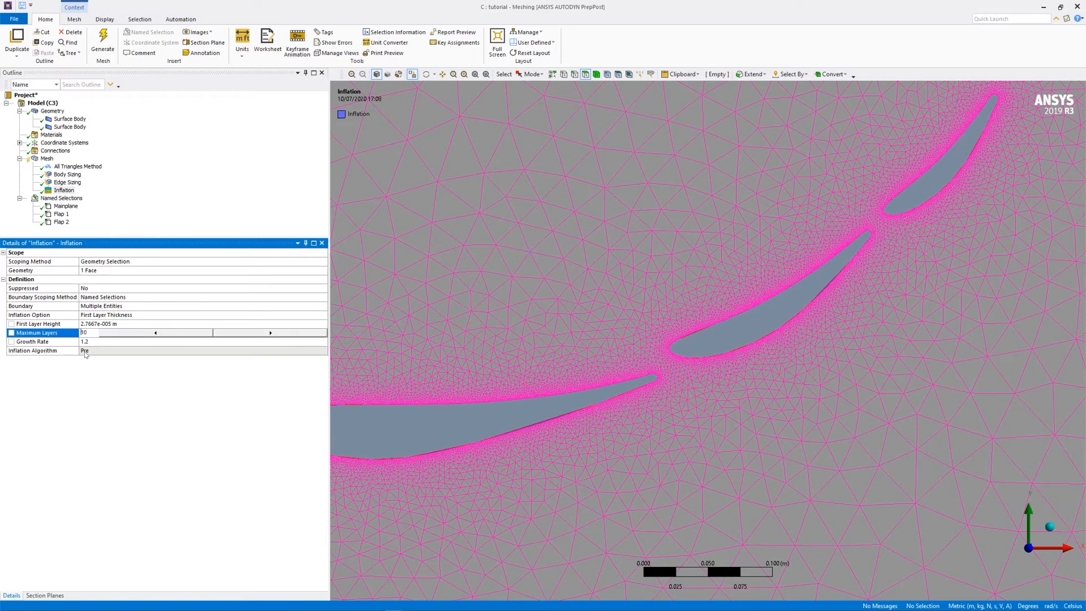
left_click(106, 39)
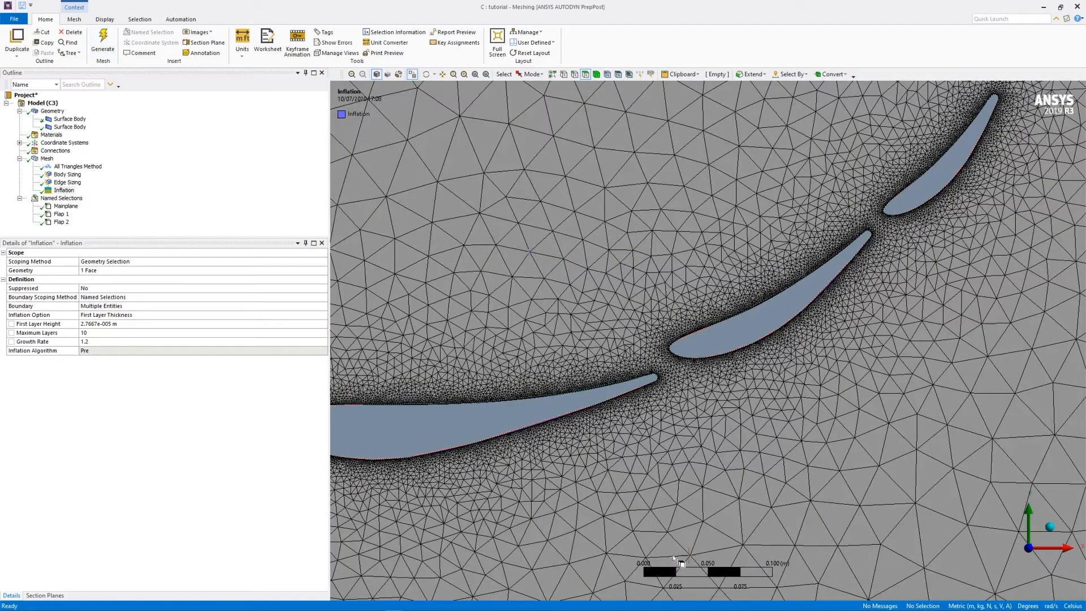
- Examine the generated mesh, from the inflation layers at the mainplane's trailing edge out to the refined region surrounding the three elements
left_click(682, 487)
left_click(47, 159)
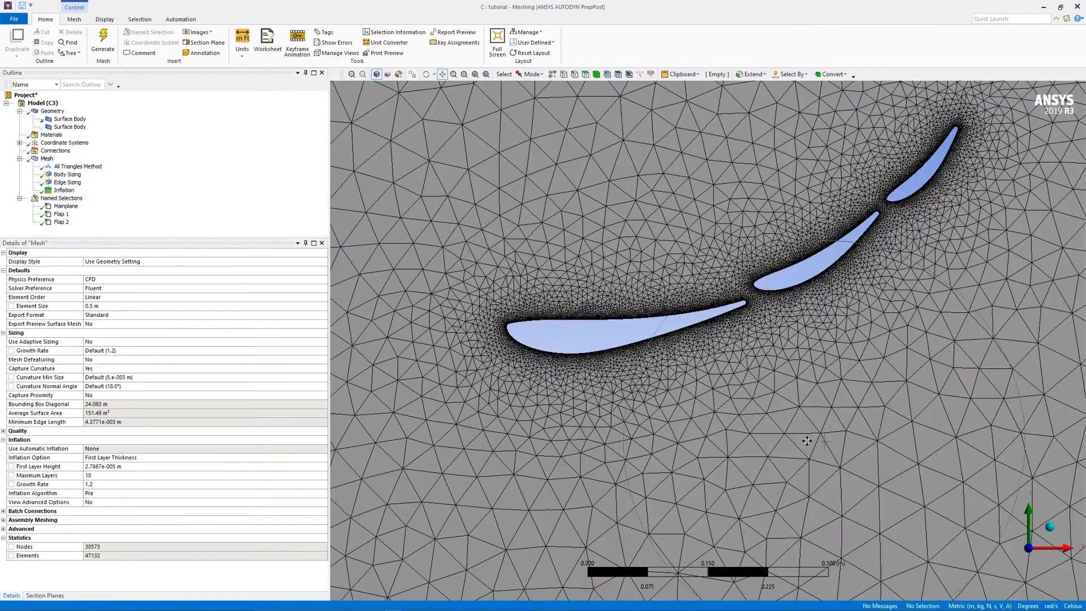
scroll(706, 405, "up", 3)
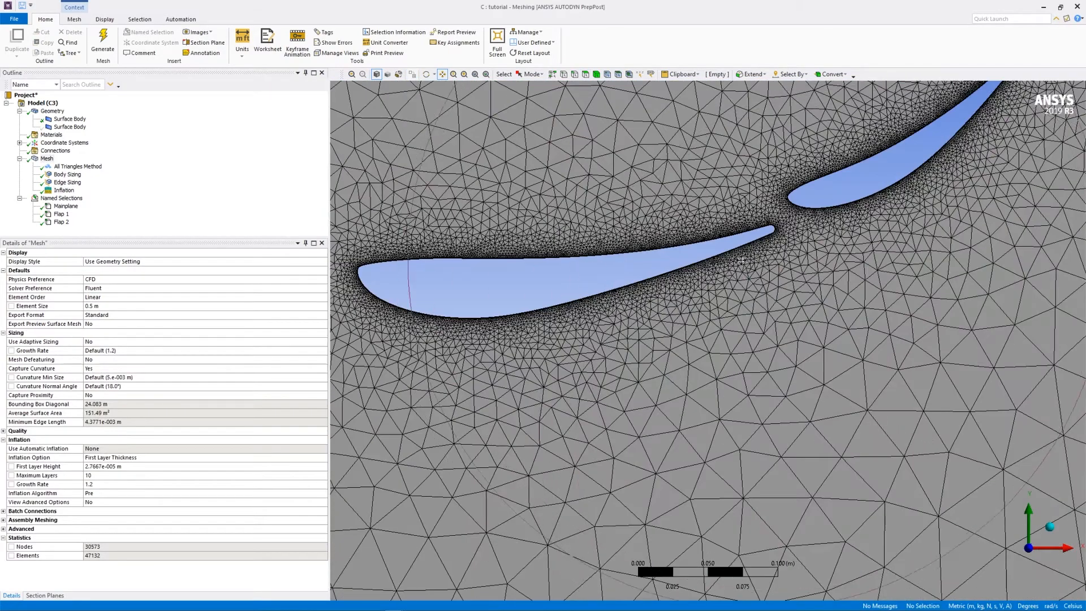
right_click_drag(727, 153, 880, 273)
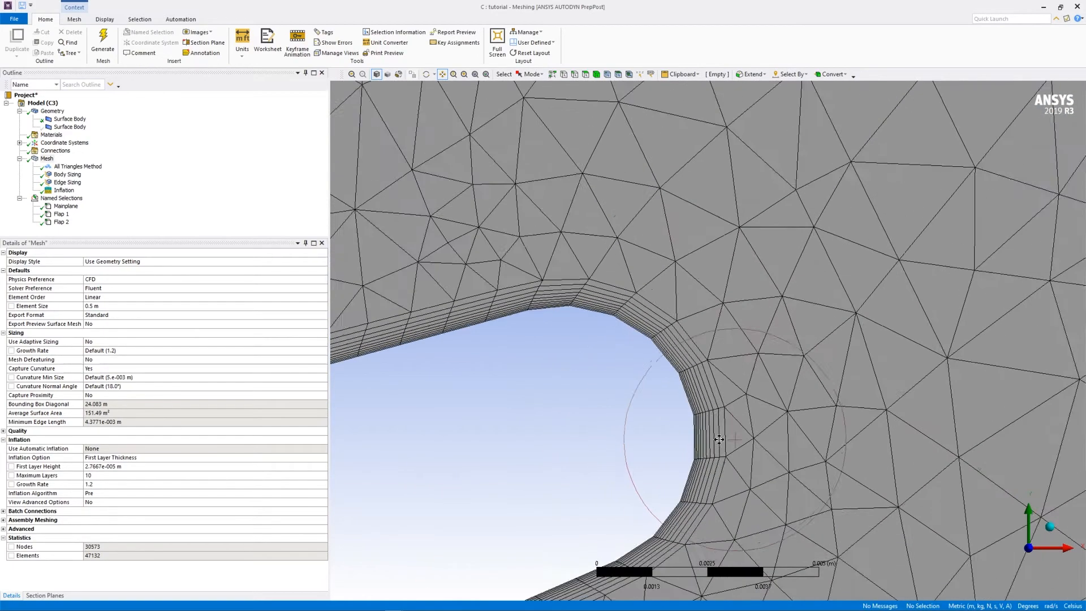
scroll(721, 441, "down", 5)
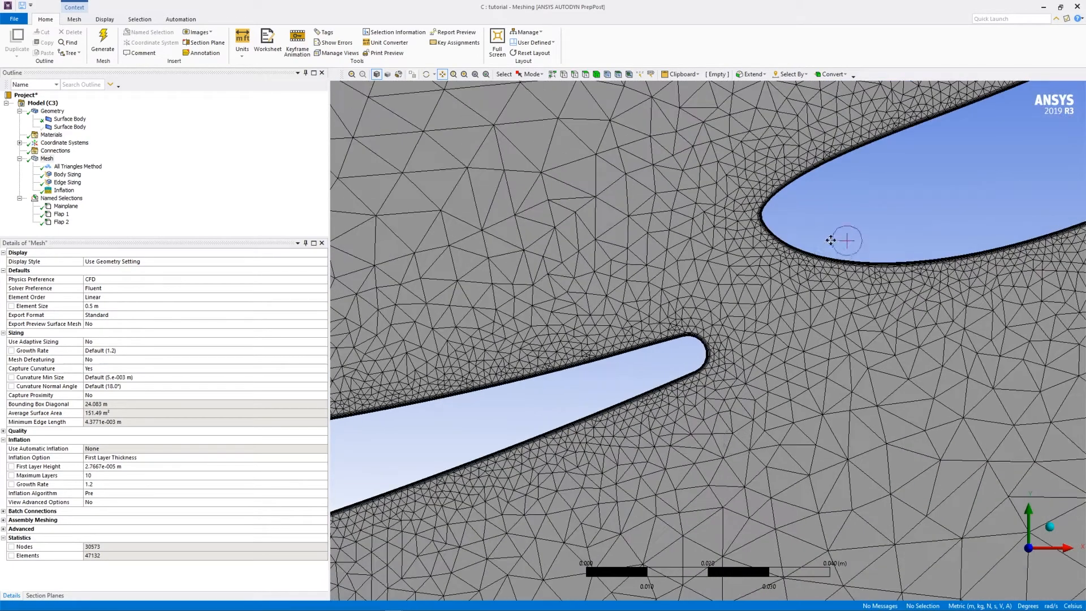
left_click_drag(1011, 190, 728, 335)
scroll(724, 362, "down", 3)
scroll(721, 384, "down", 5)
left_click_drag(511, 421, 865, 290)
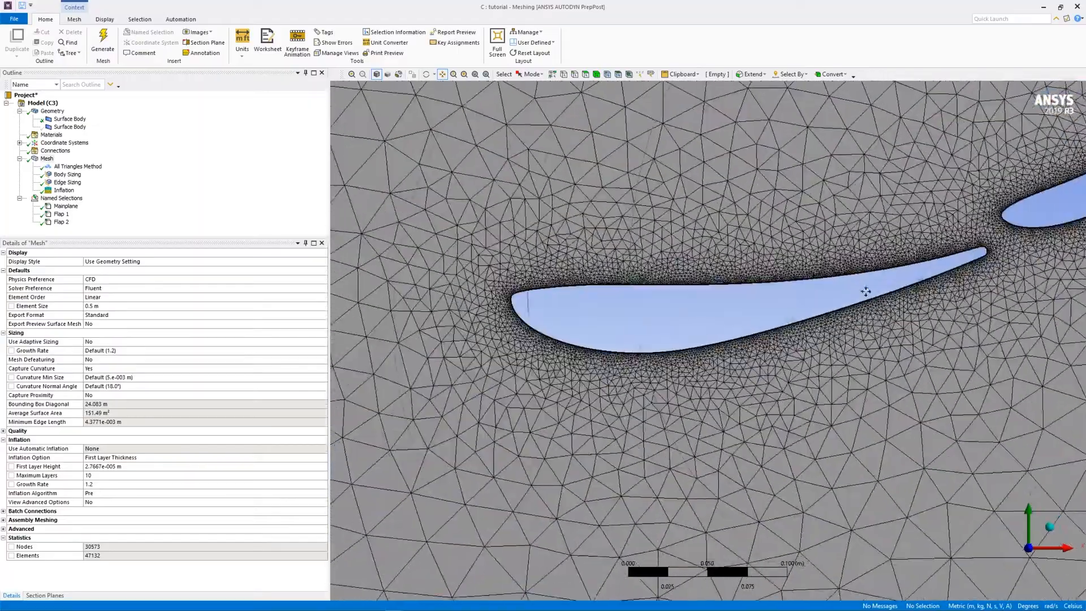
left_click_drag(648, 347, 773, 324)
scroll(758, 362, "down", 6)
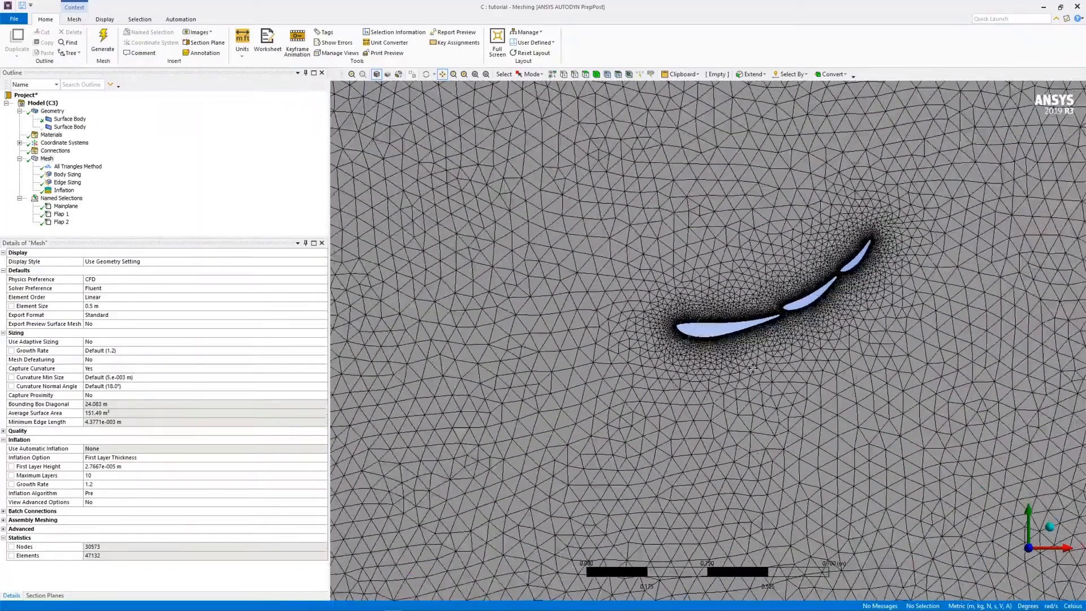
left_click_drag(754, 368, 644, 338)
scroll(628, 370, "down", 5)
scroll(629, 370, "down", 4)
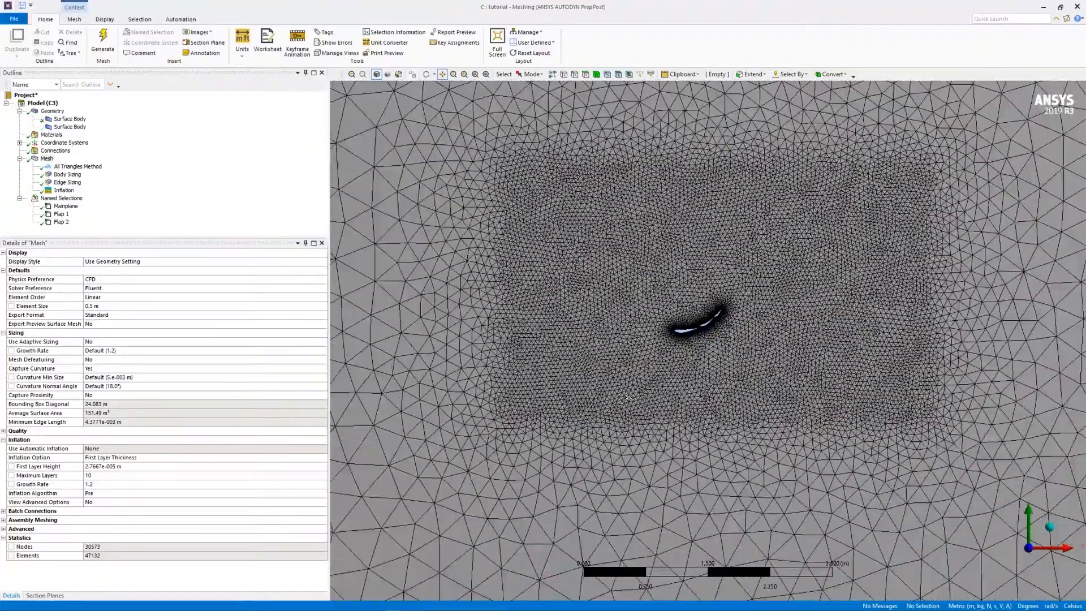
scroll(629, 392, "up", 8)
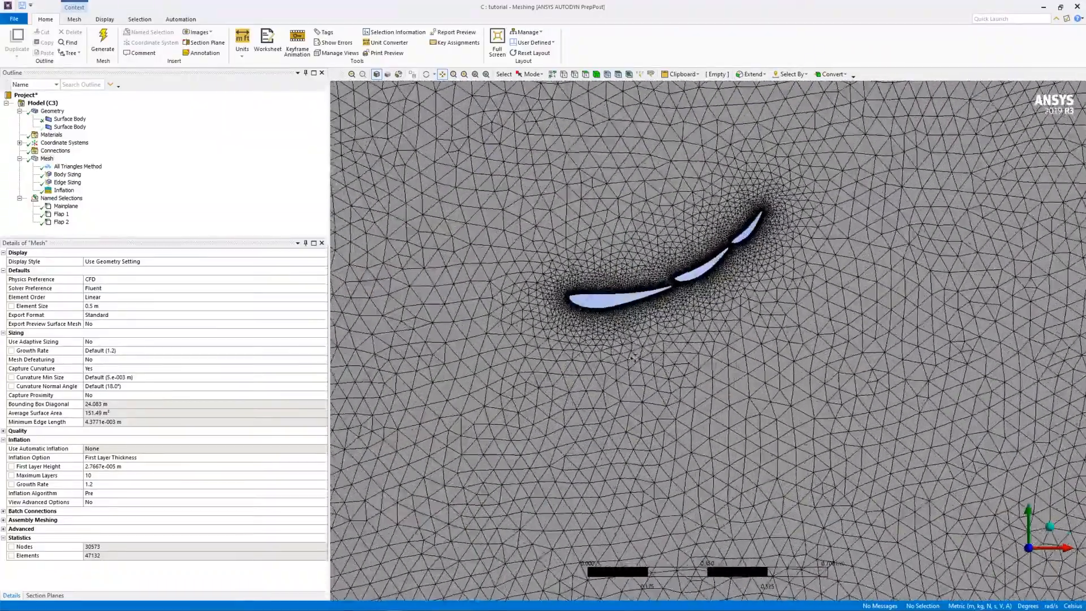
scroll(660, 373, "up", 6)
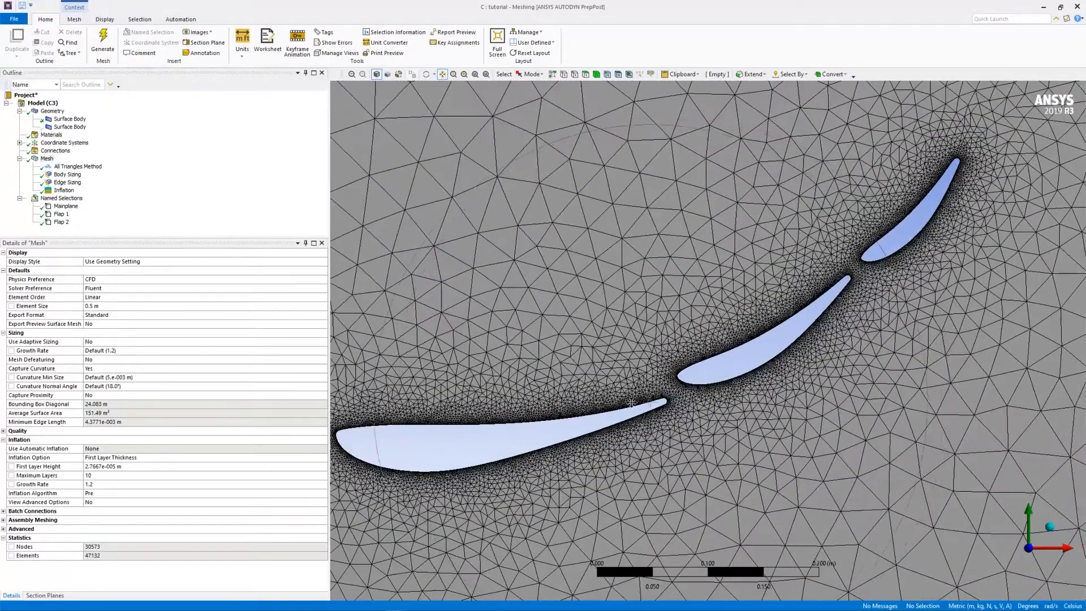
- Set the Edge Sizing element size on the airfoil edges to 5e-4 m and regenerate the mesh
left_click(64, 207)
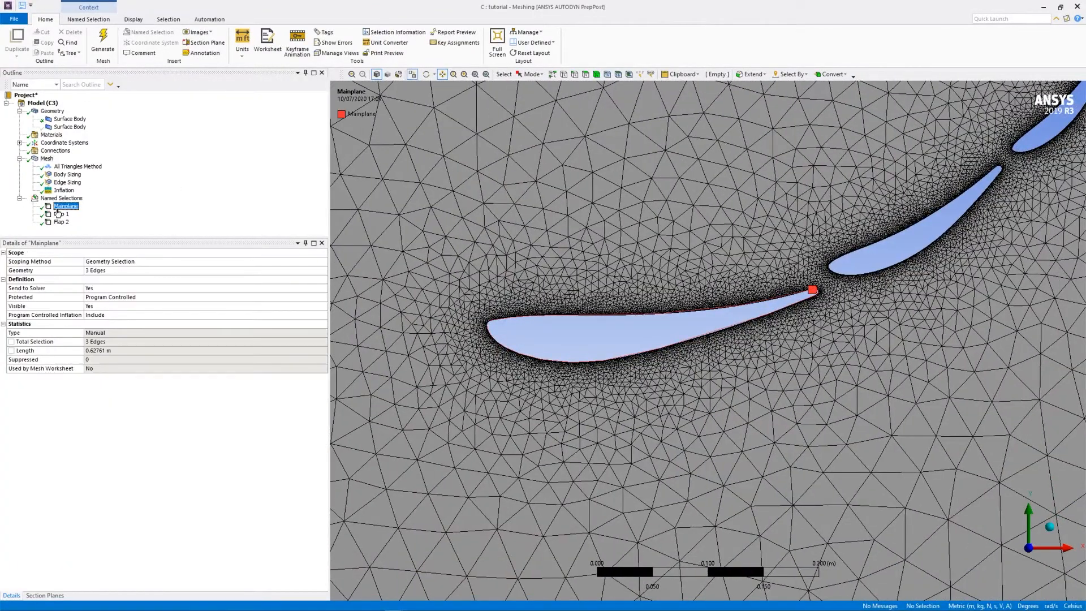
left_click(67, 183)
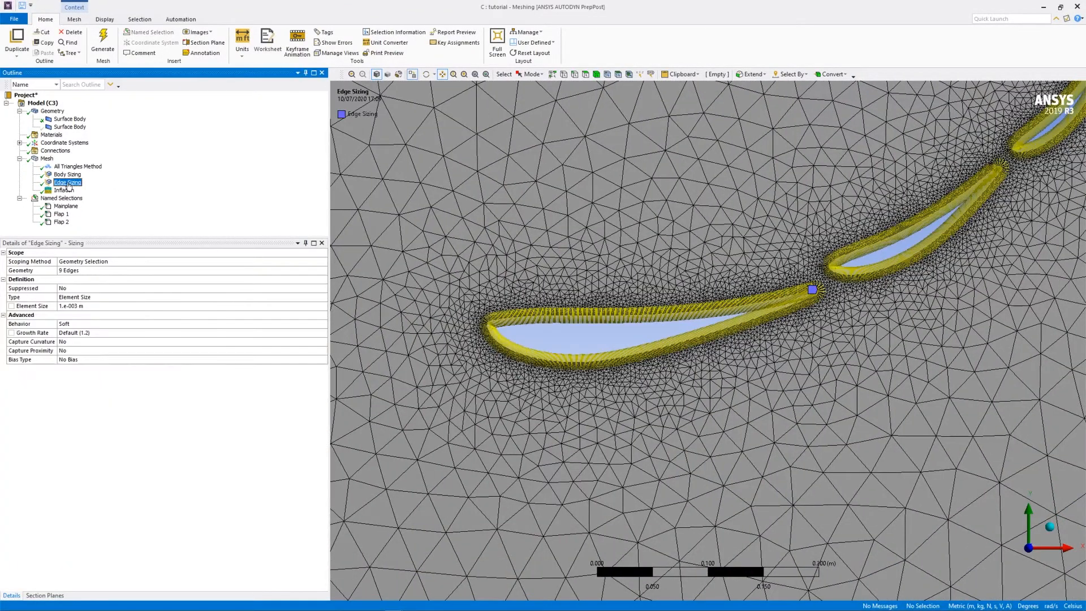
left_click(79, 306)
type("0")
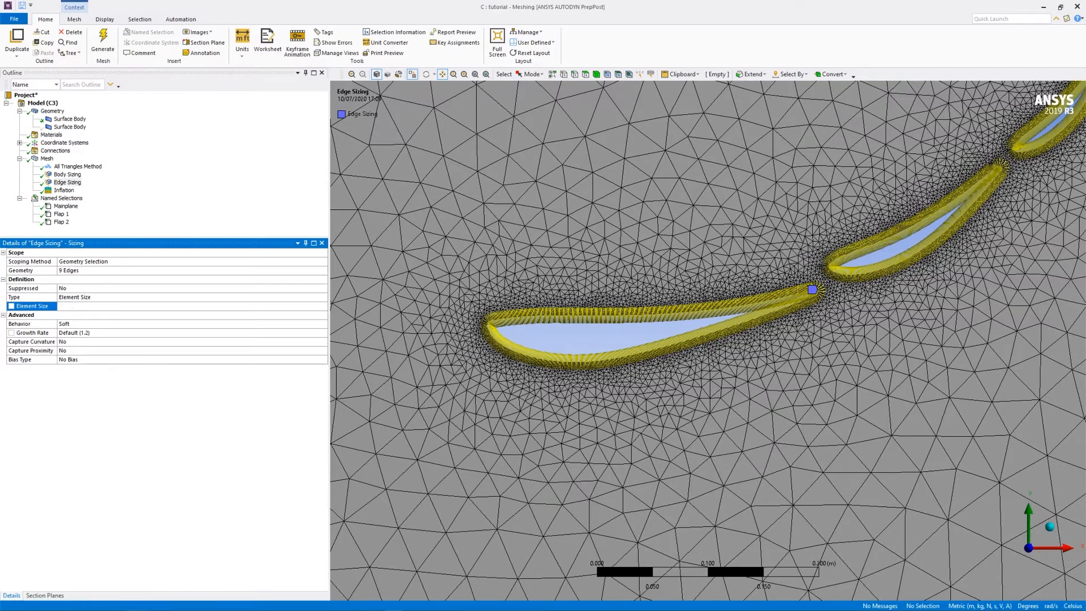
key("Return")
left_click(102, 42)
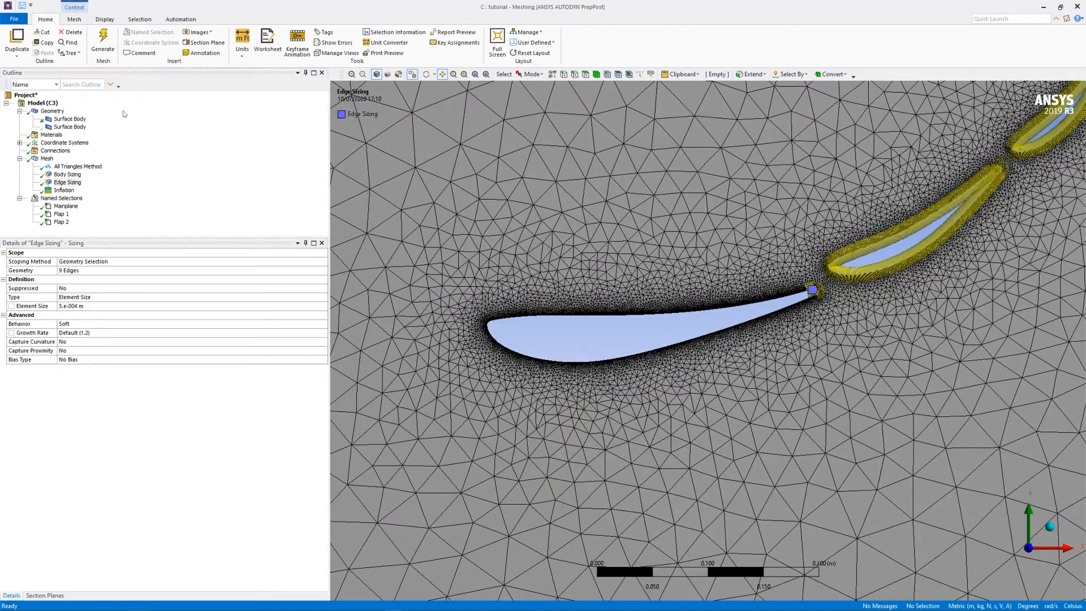
- Inspect the mesh statistics and the transition from the inflation layers to the surrounding triangles along the mainplane and flaps
left_click(47, 158)
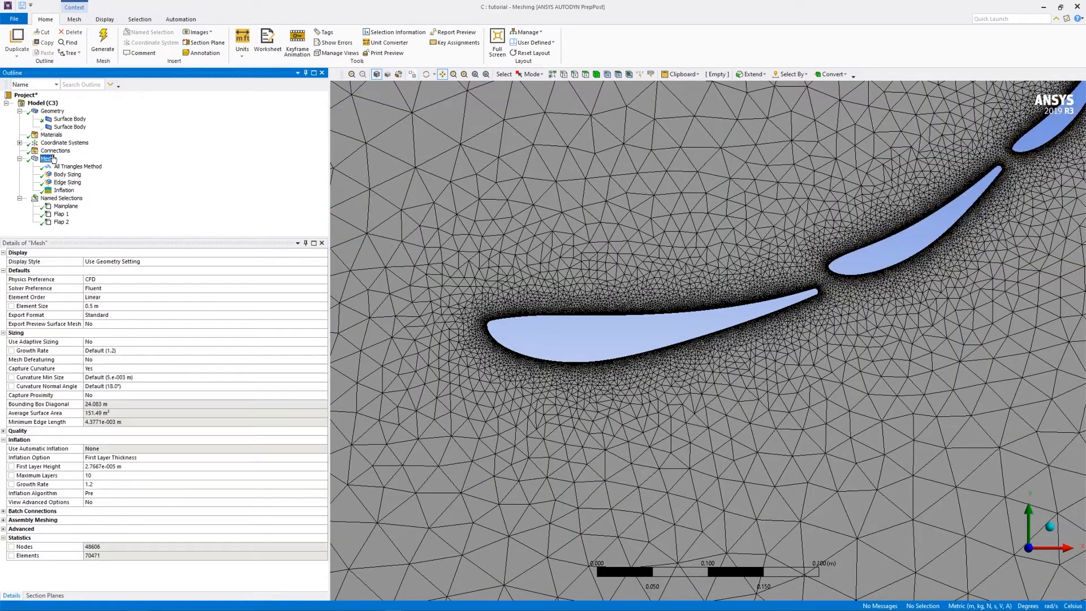
scroll(837, 371, "up", 5)
scroll(885, 329, "up", 3)
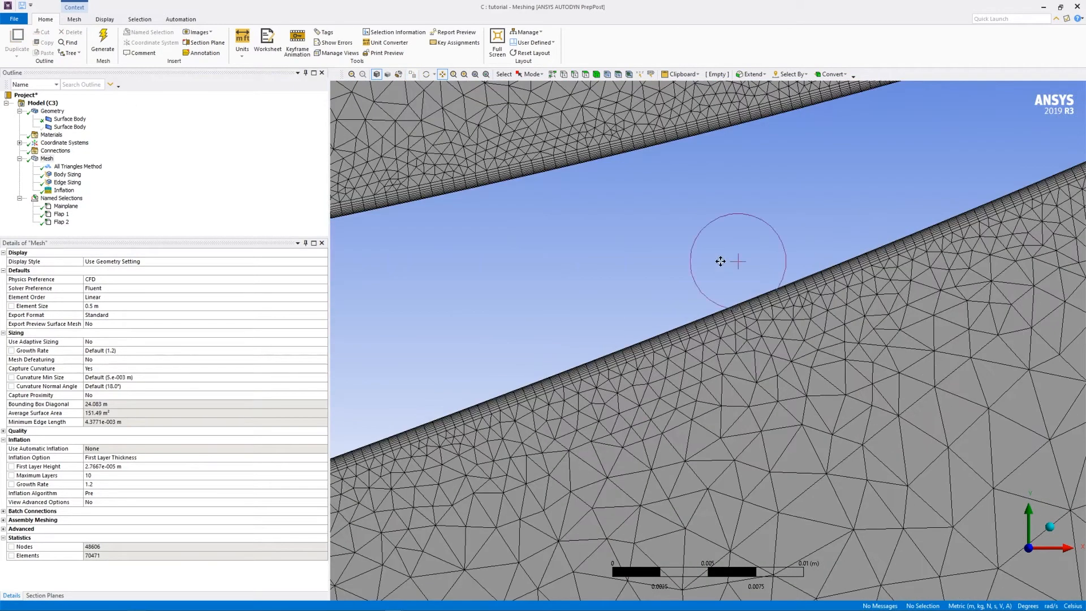
scroll(900, 365, "up", 3)
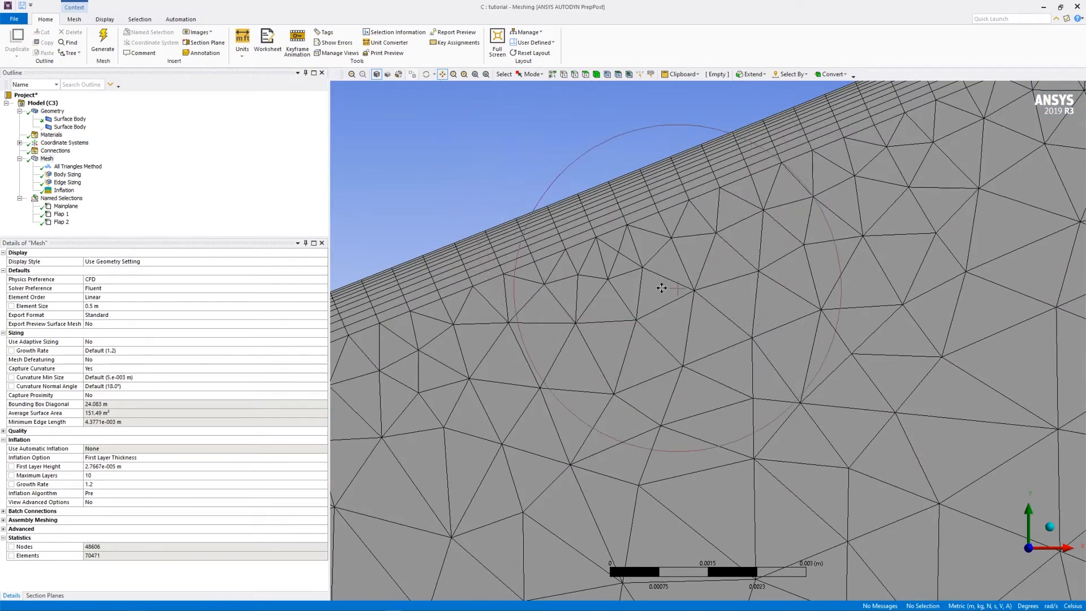
scroll(662, 309, "down", 10)
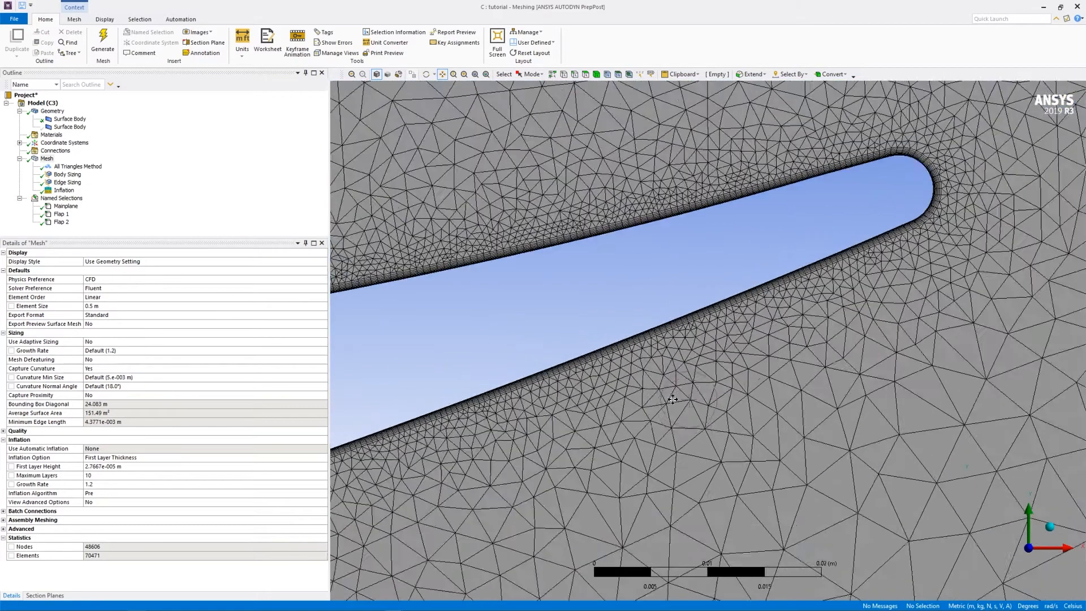
scroll(675, 407, "down", 5)
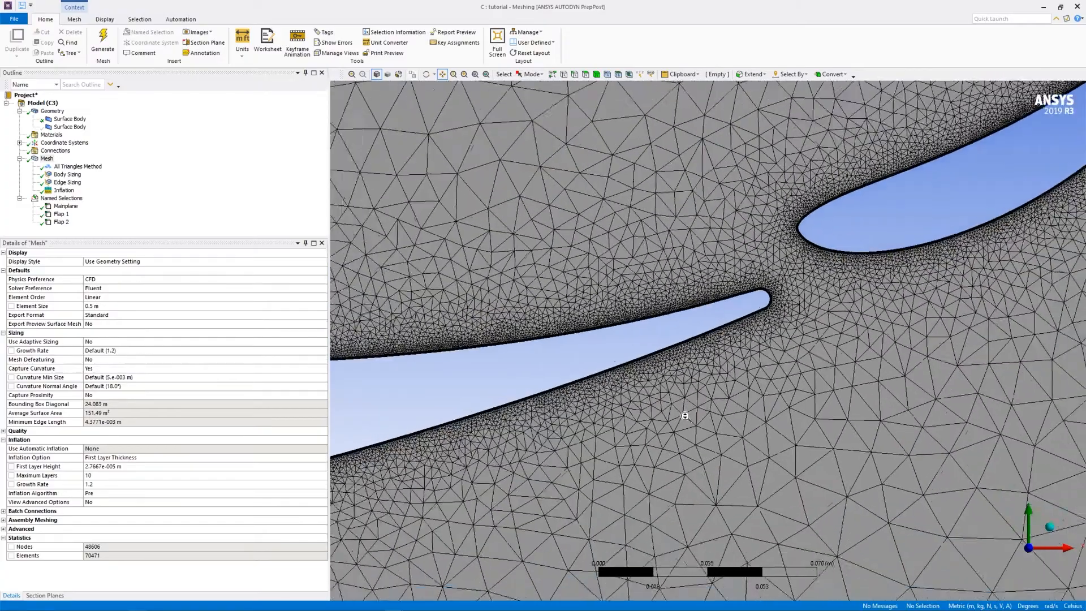
scroll(685, 407, "down", 2)
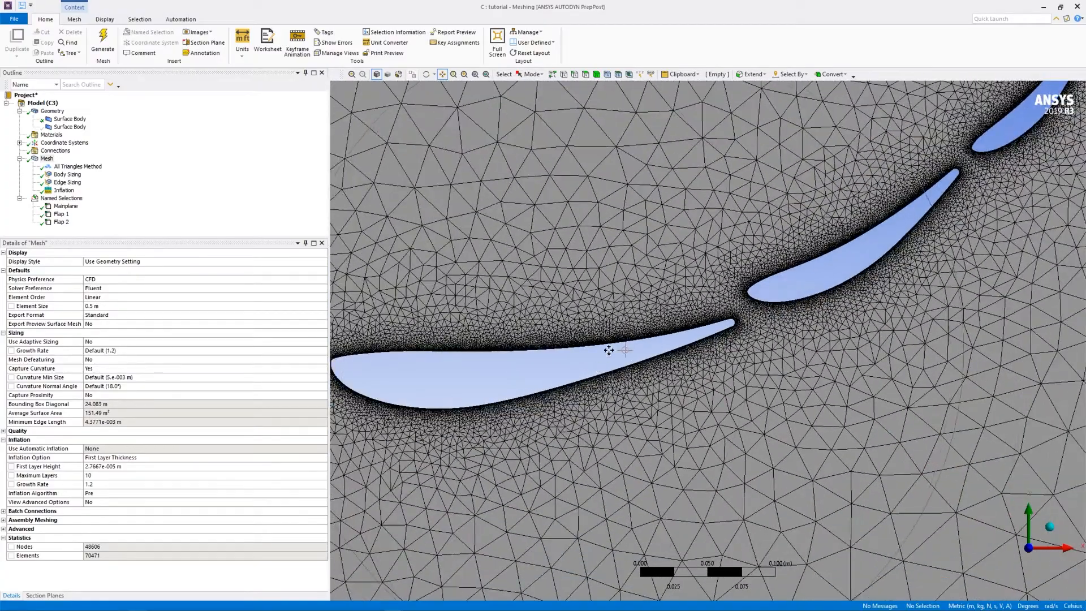
scroll(686, 375, "down", 4)
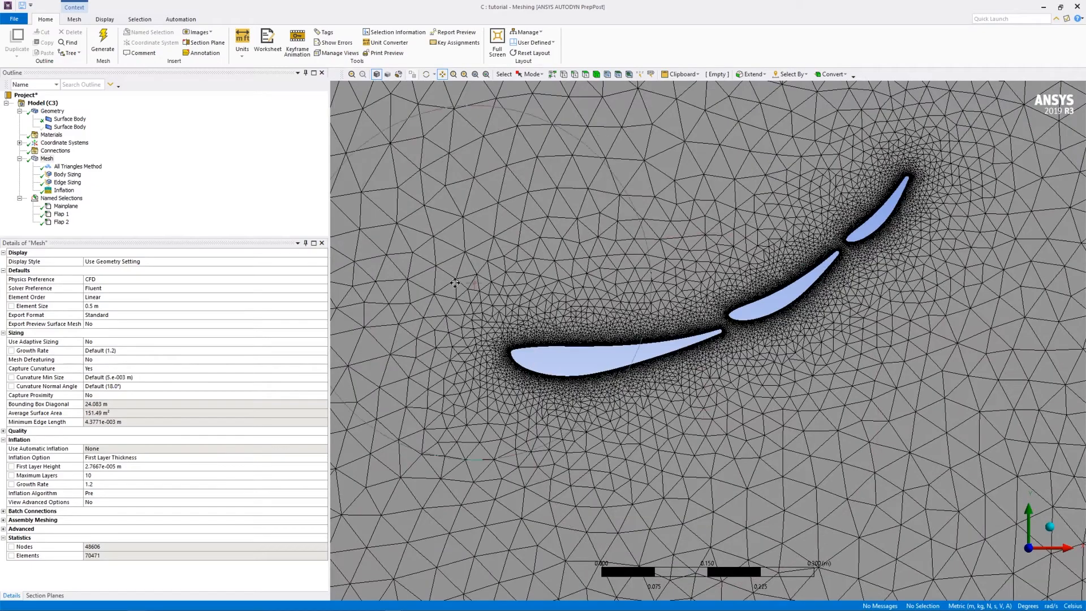
scroll(735, 337, "up", 4)
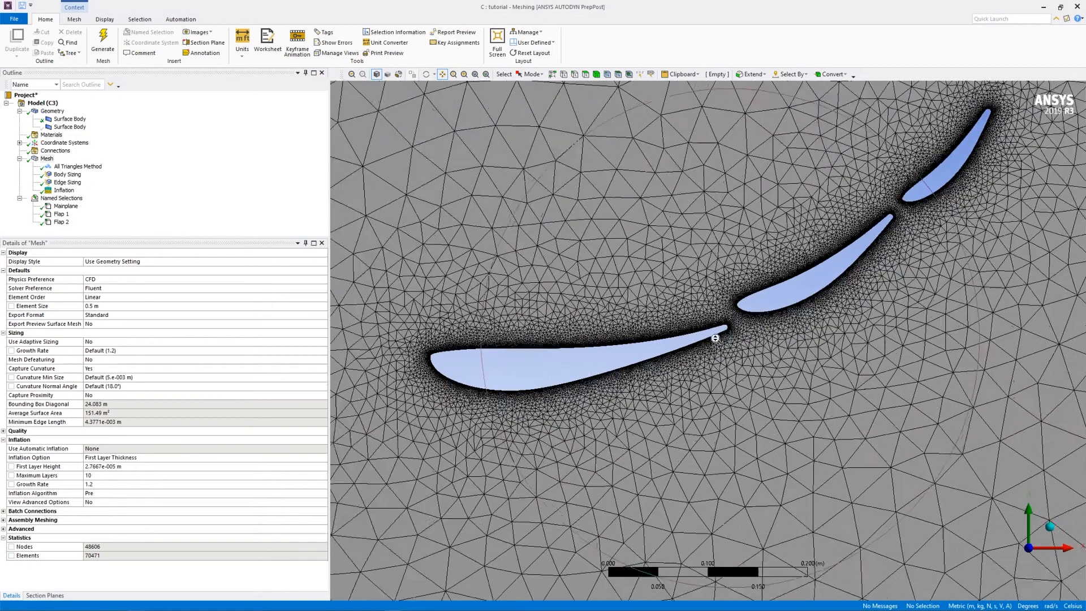
scroll(746, 340, "up", 3)
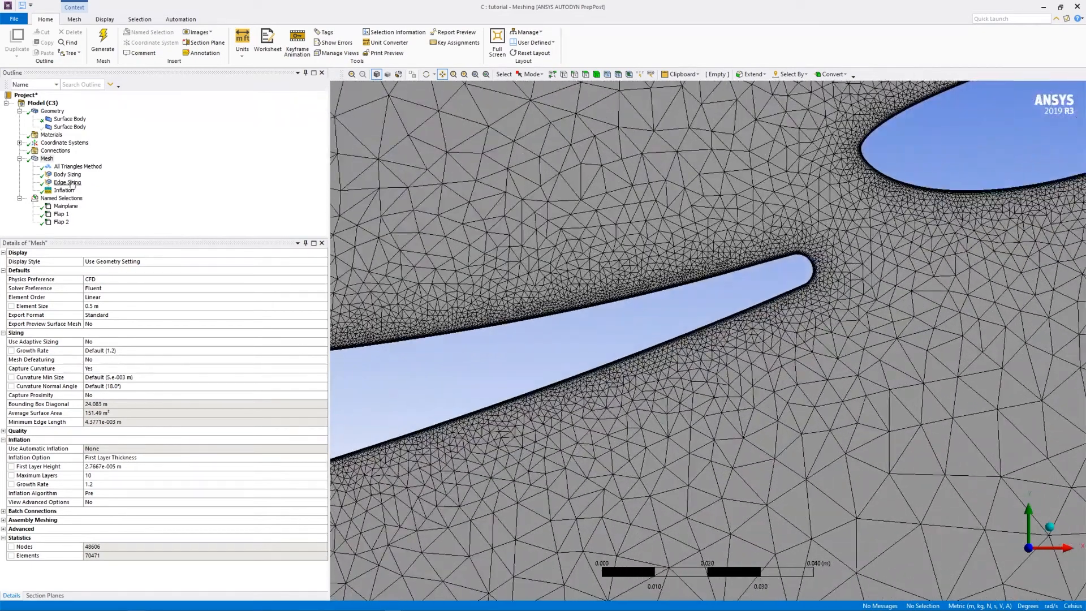
- Set the Edge Sizing growth rate to 1.1 and regenerate the mesh
left_click(56, 167)
left_click(65, 174)
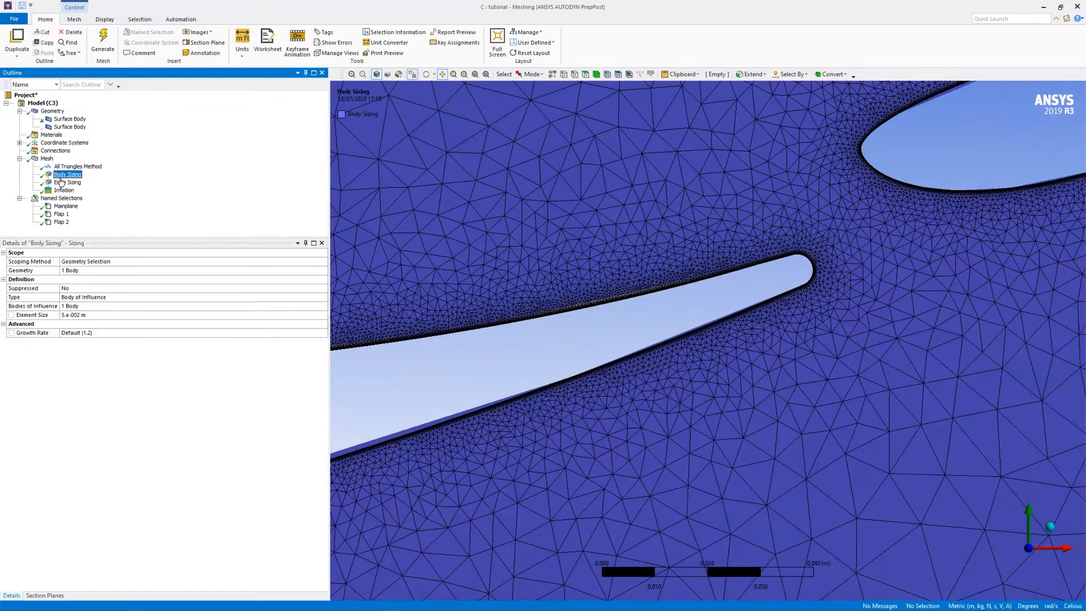
left_click(67, 183)
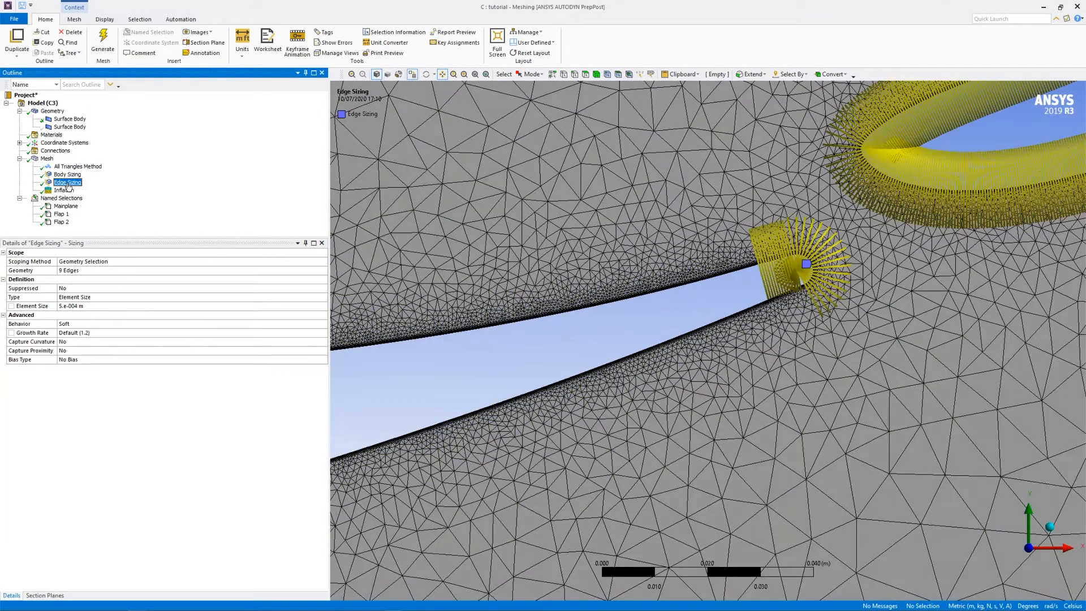
left_click(79, 333)
mouse_move(136, 609)
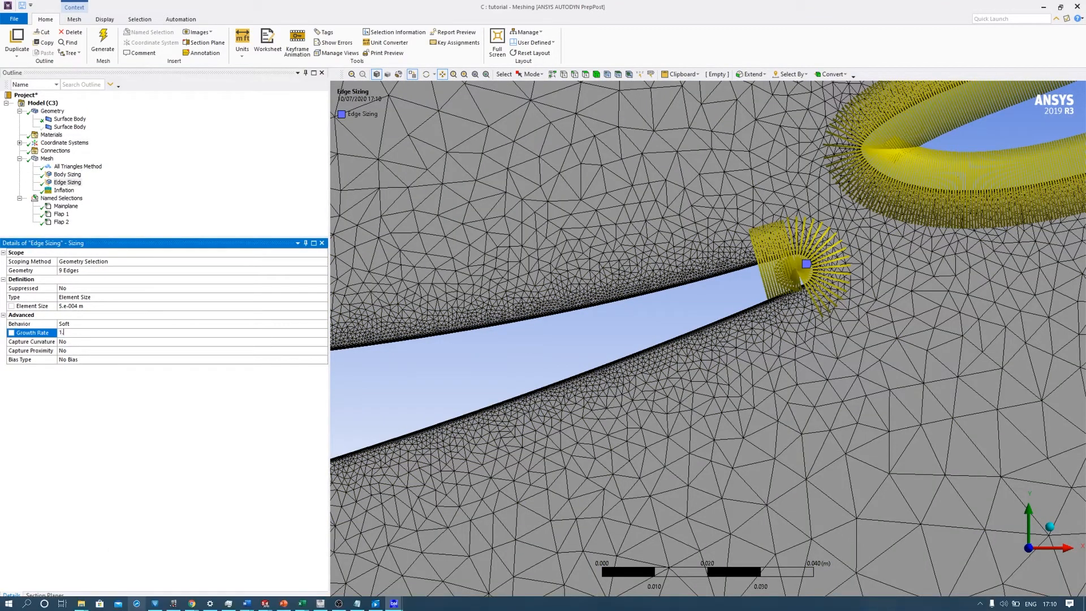
type("1.2")
key("Return")
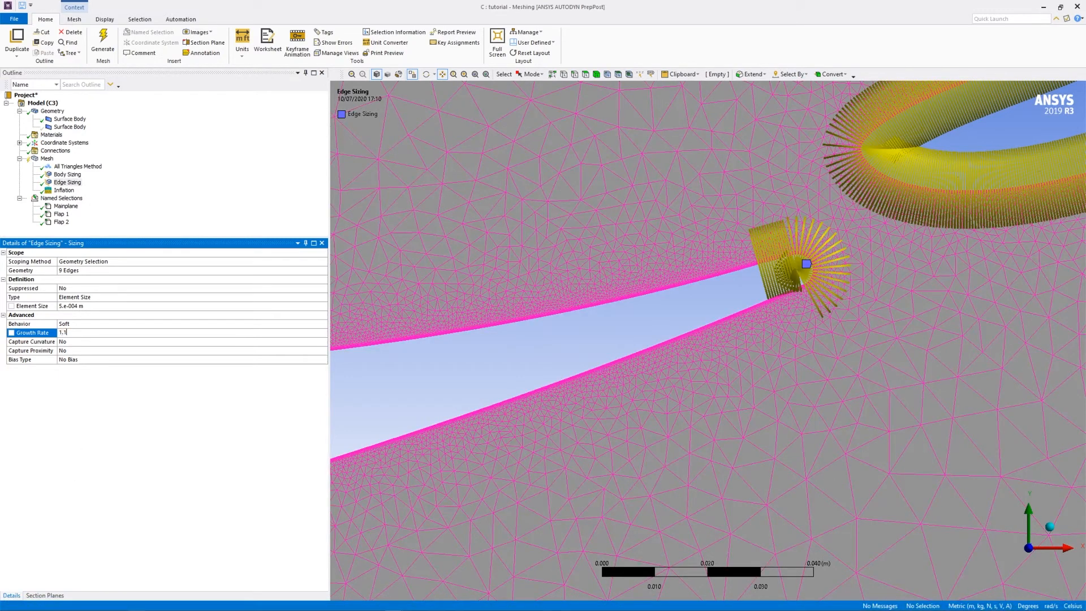
left_click(102, 42)
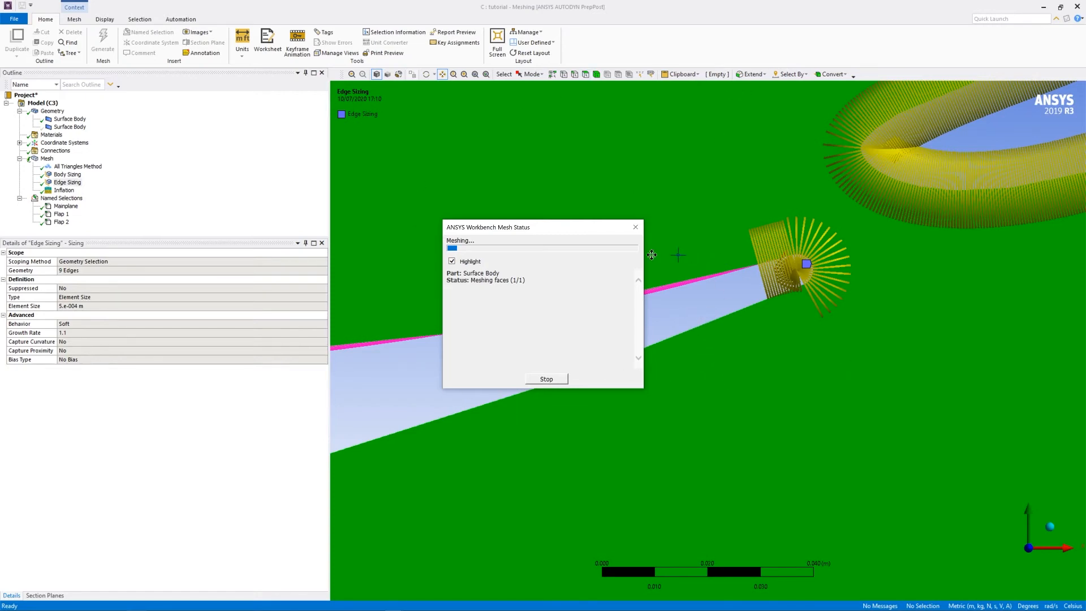
- Turn on Capture Proximity in the global mesh sizing and set the number of cells across the gap to 20
scroll(708, 492, "down", 10)
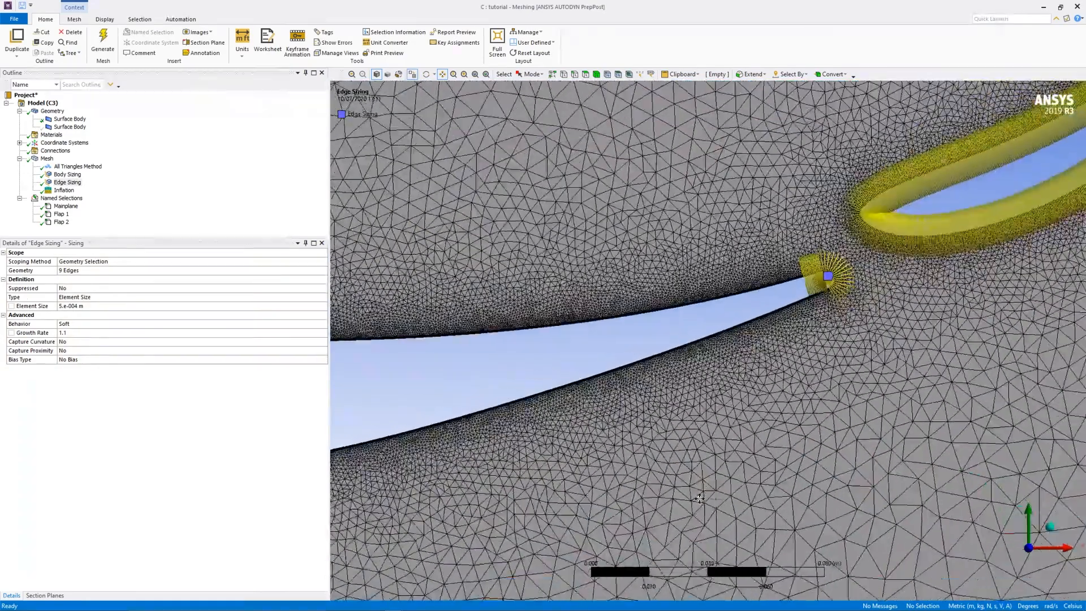
scroll(708, 493, "down", 8)
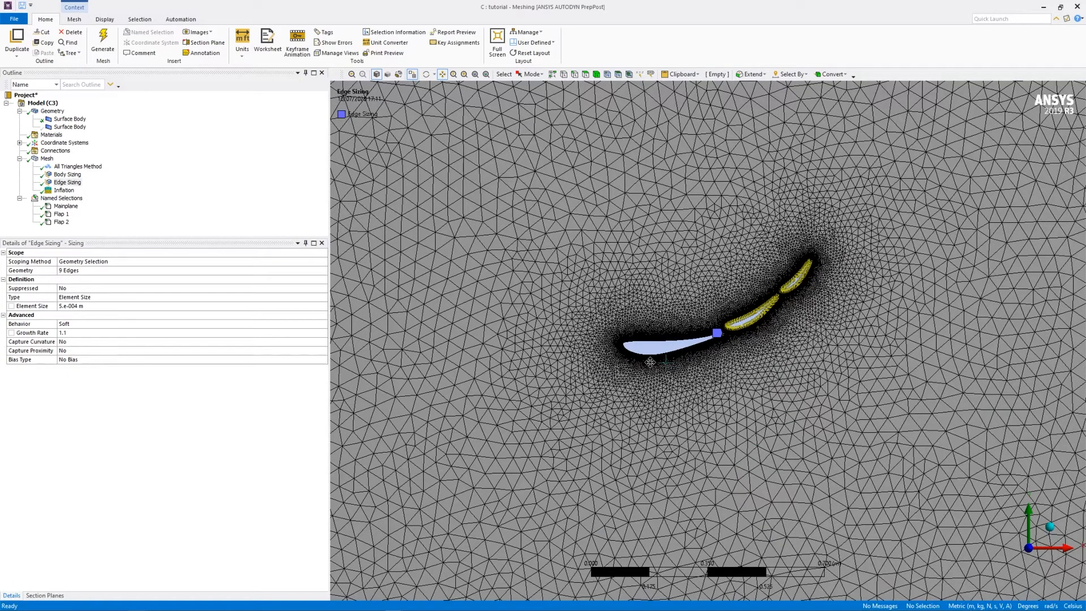
left_click(47, 158)
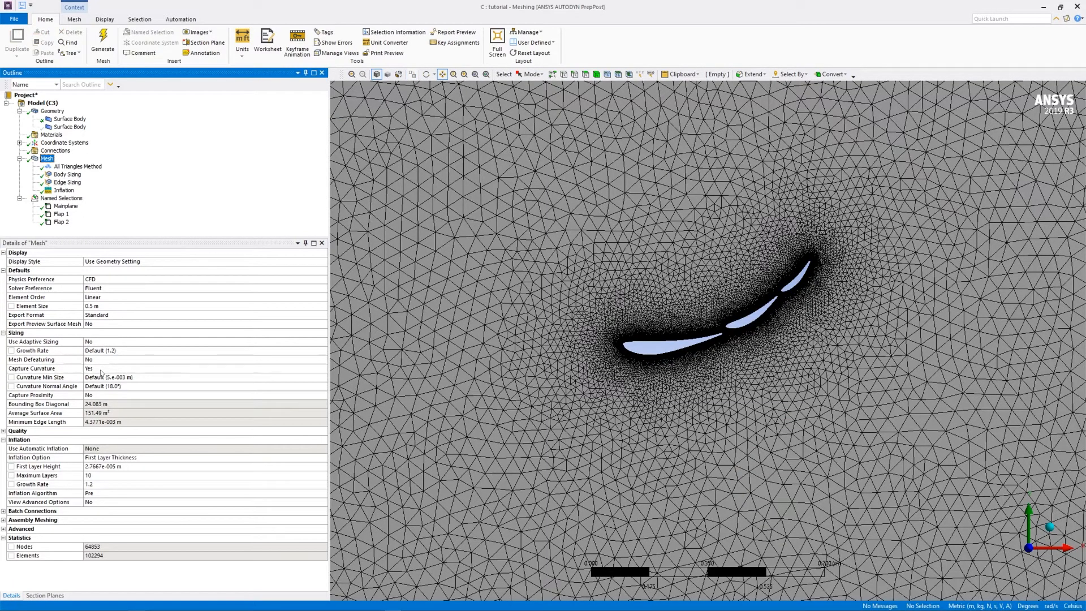
left_click(93, 395)
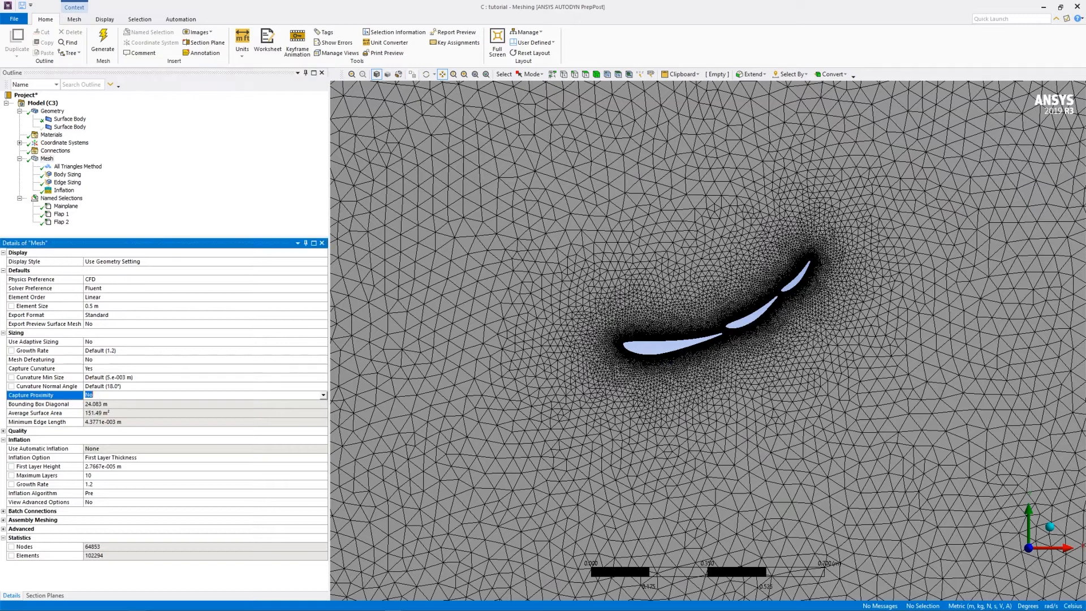
left_click(323, 395)
left_click(170, 404)
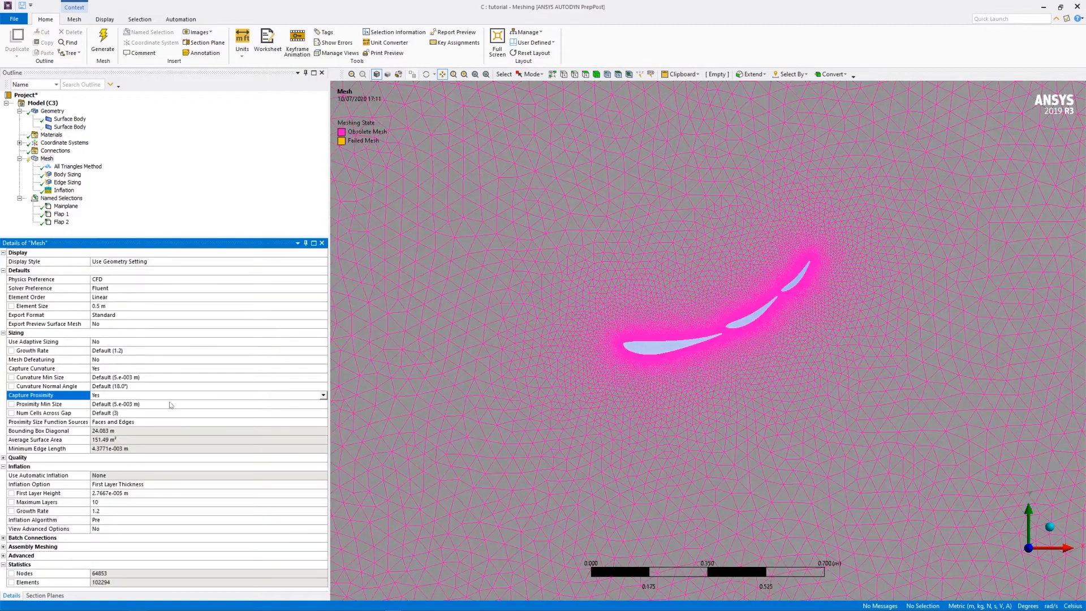
left_click(114, 413)
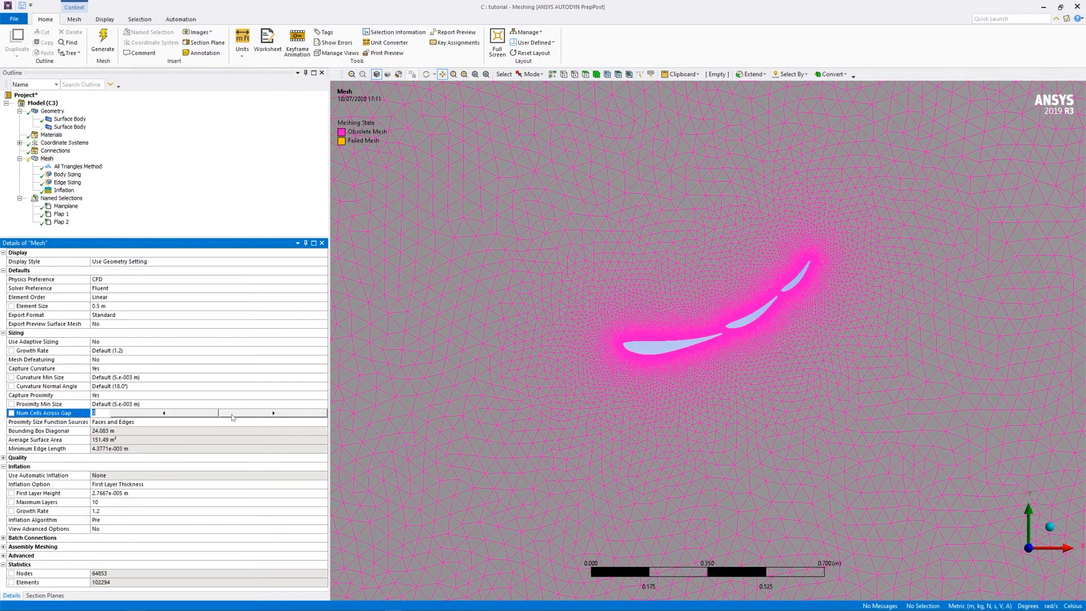
type("10")
left_click(262, 415)
left_click(262, 415)
left_click(262, 415)
left_click(273, 415)
left_click(272, 415)
left_click(272, 415)
left_click(124, 368)
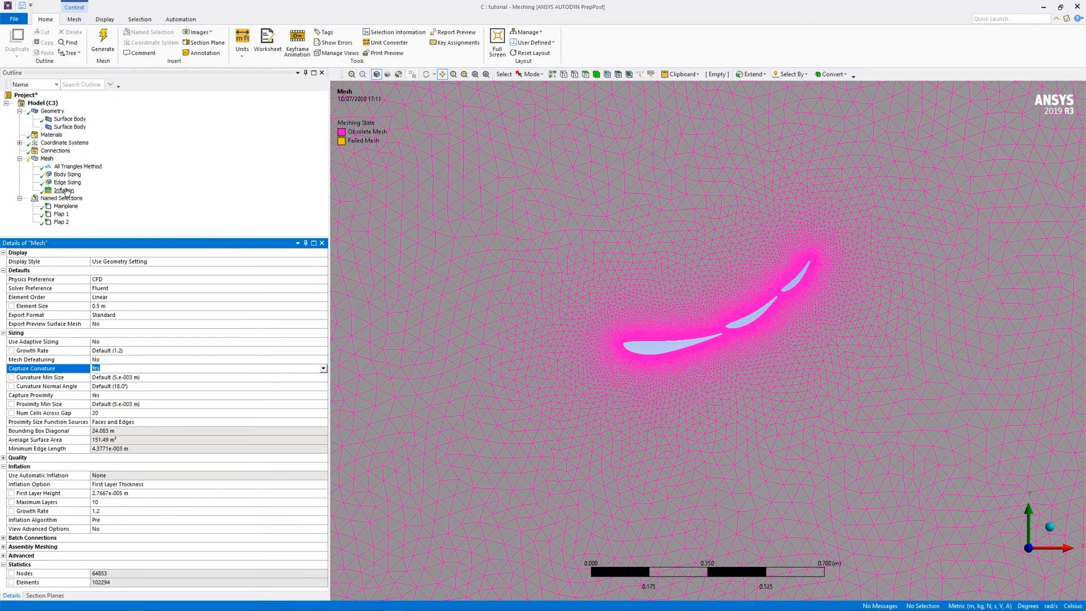
- Expand the mesh quality settings and set the Mesh Metric to Skewness
left_click(3, 458)
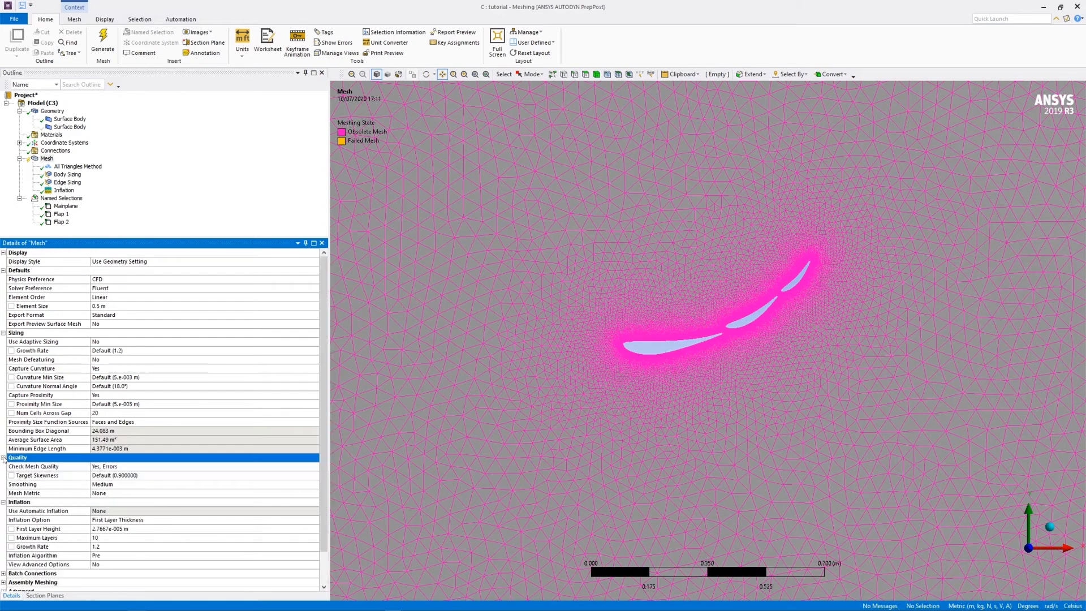
left_click(164, 493)
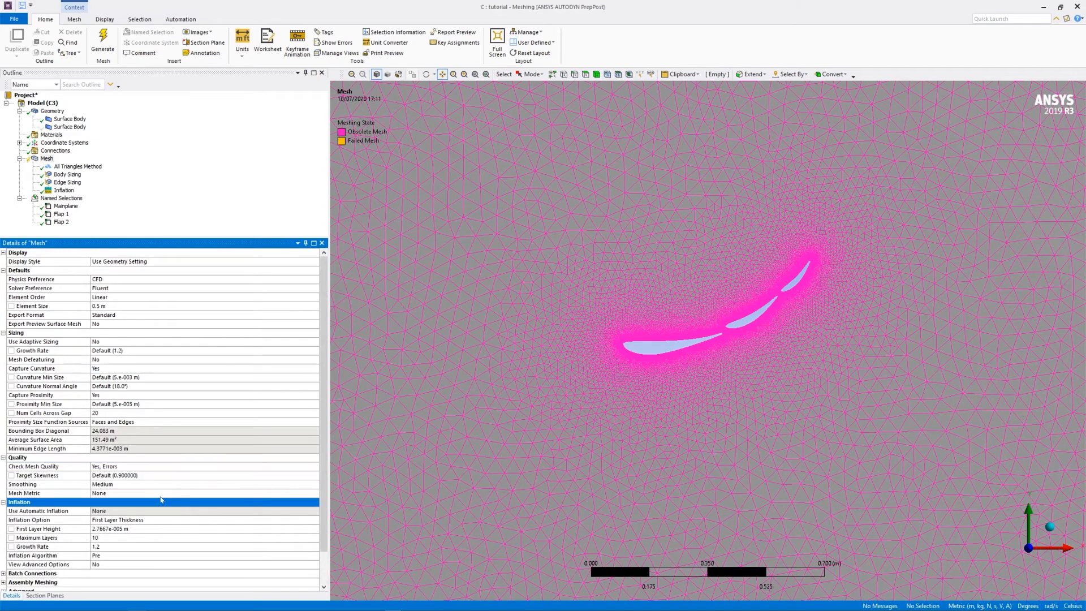
left_click(315, 494)
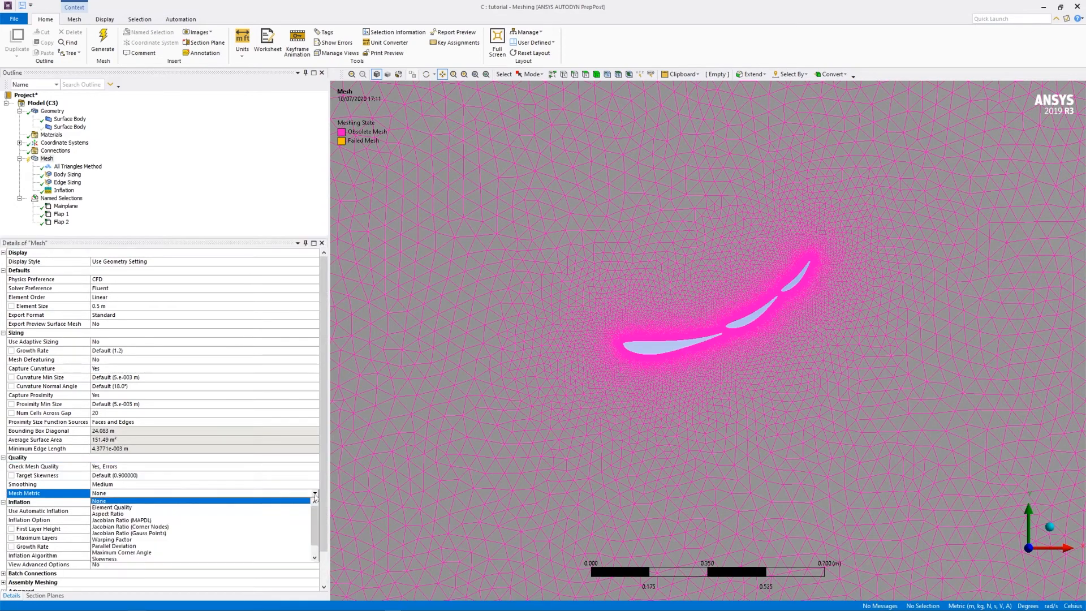
left_click(195, 560)
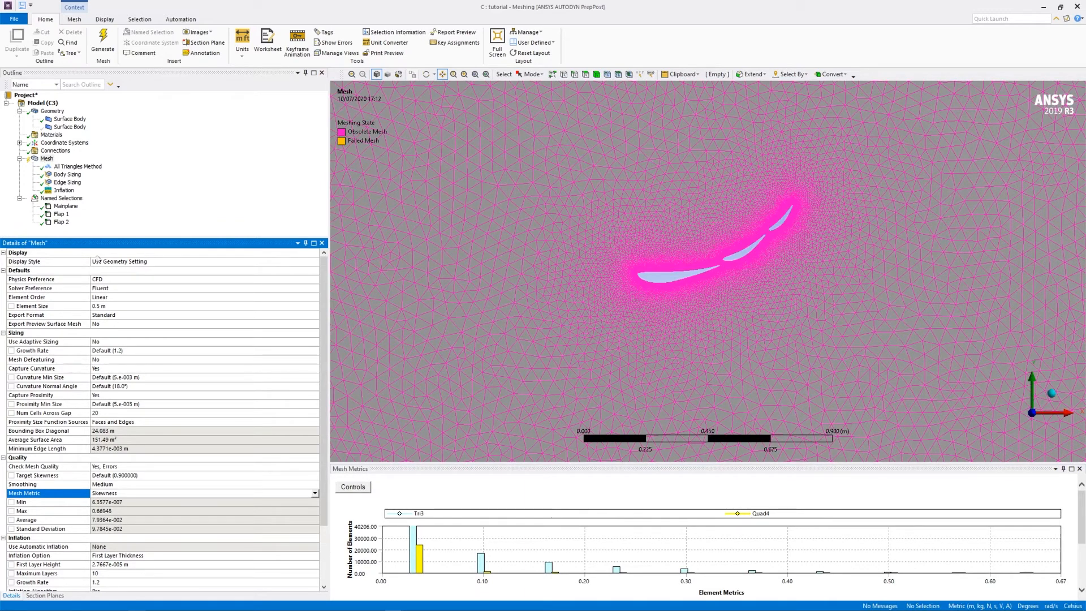
- Regenerate the mesh with the proximity settings and close the Mesh Metrics chart
middle_click_drag(703, 235, 622, 280)
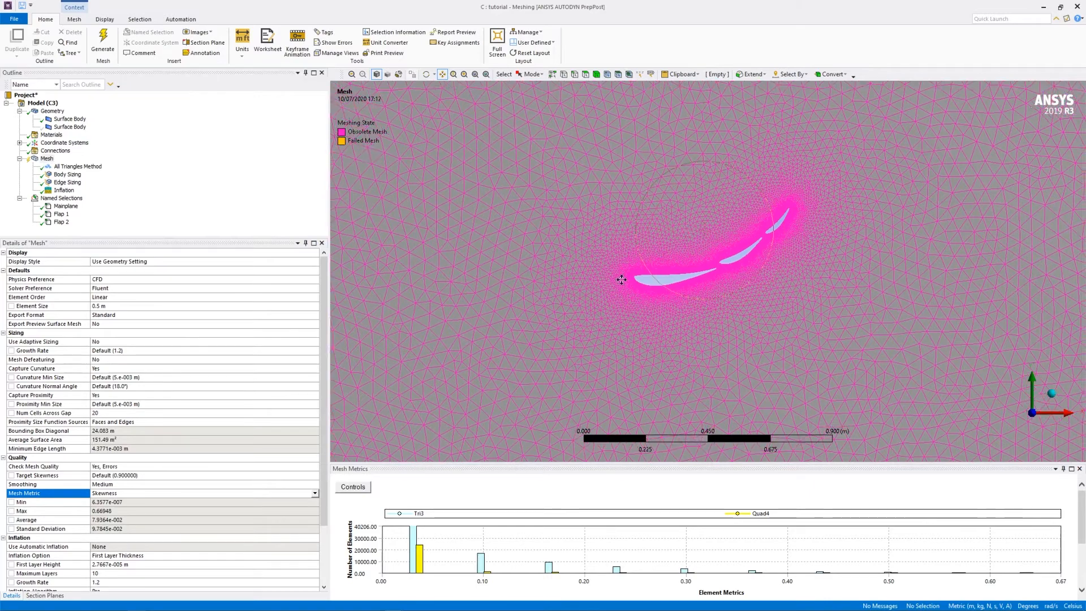
left_click_drag(622, 279, 587, 270)
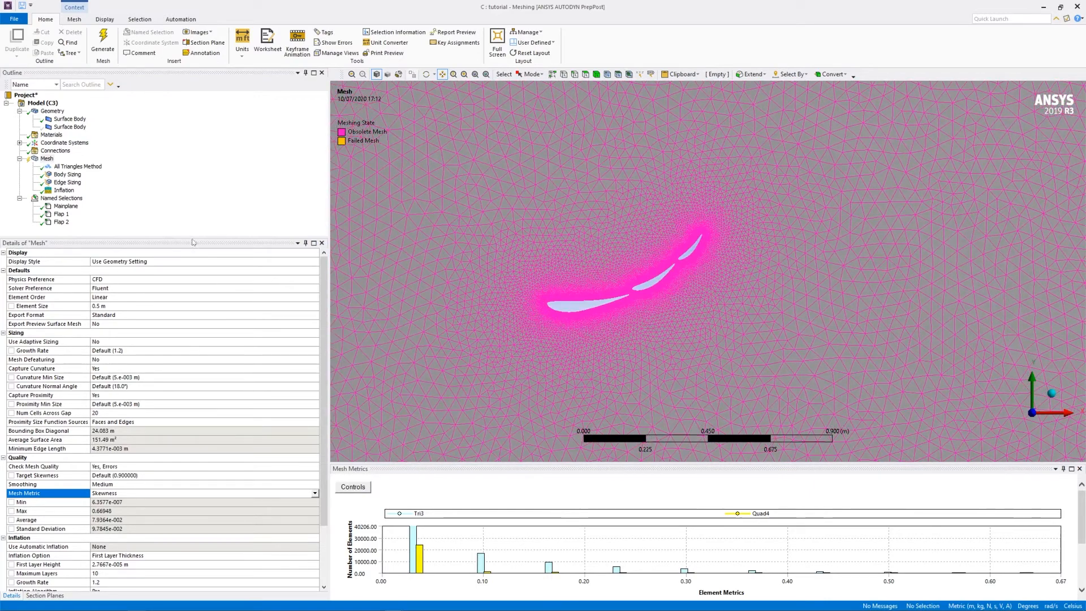
left_click(103, 45)
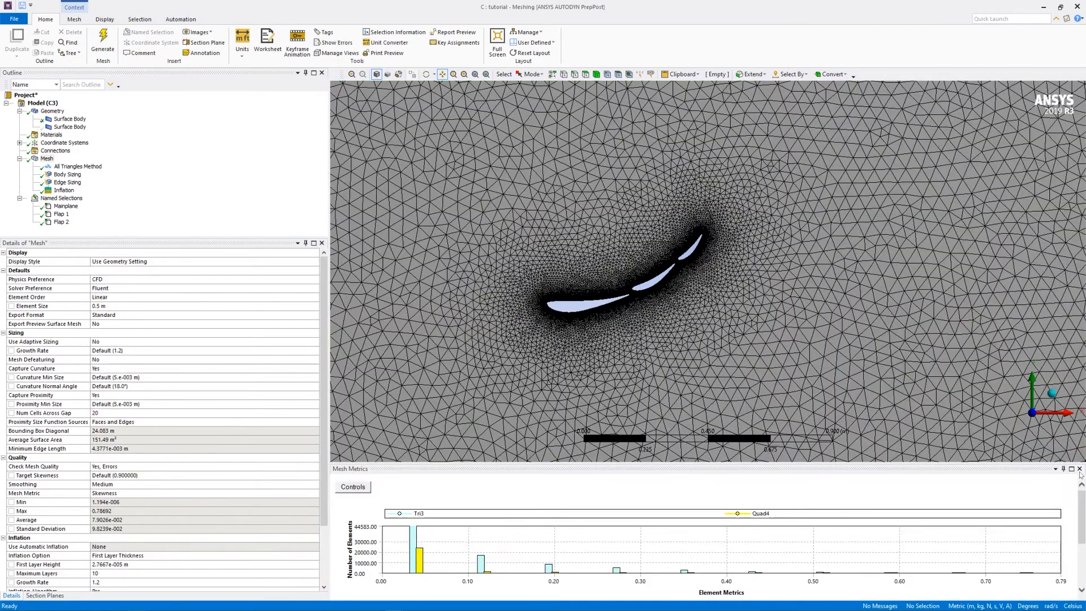
left_click(1080, 469)
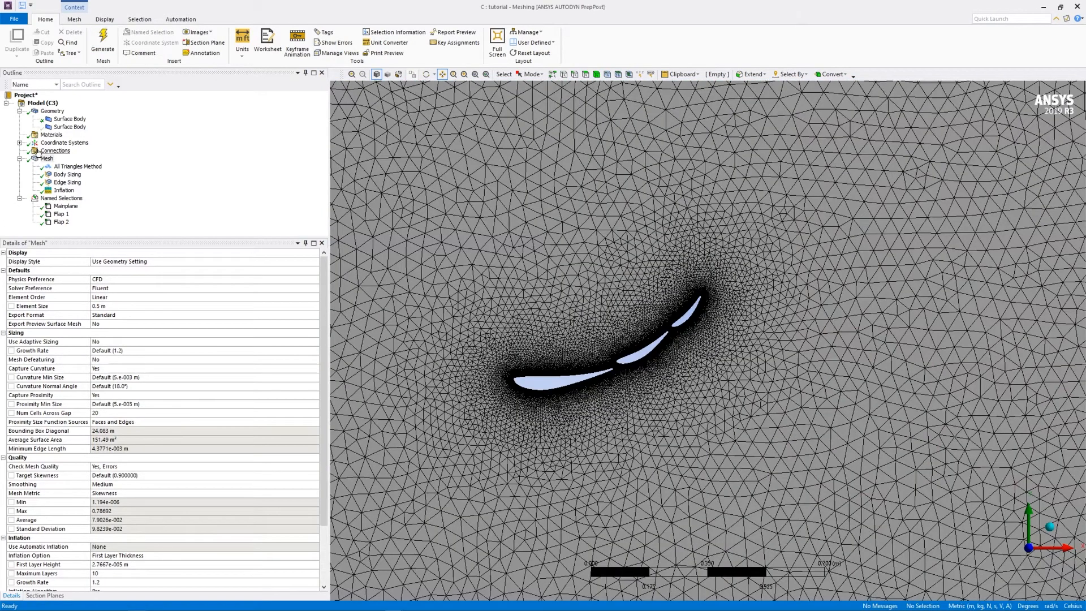
- Examine the regenerated mesh in the gap between the mainplane and first flap and across the whole domain
left_click(44, 160)
scroll(708, 351, "up", 10)
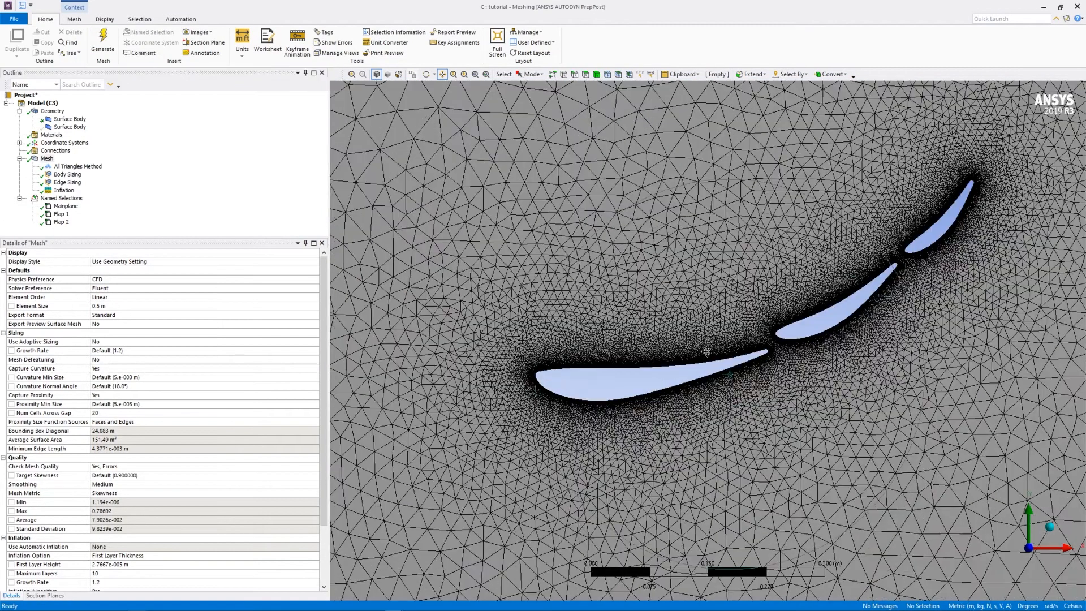
right_click_drag(531, 227, 854, 373)
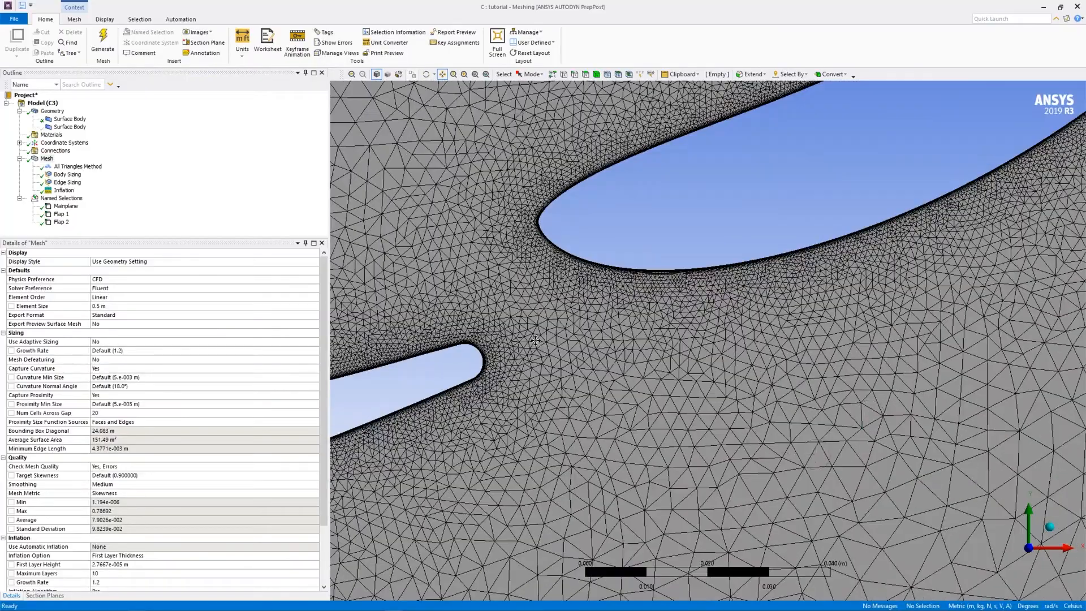
scroll(470, 302, "down", 15)
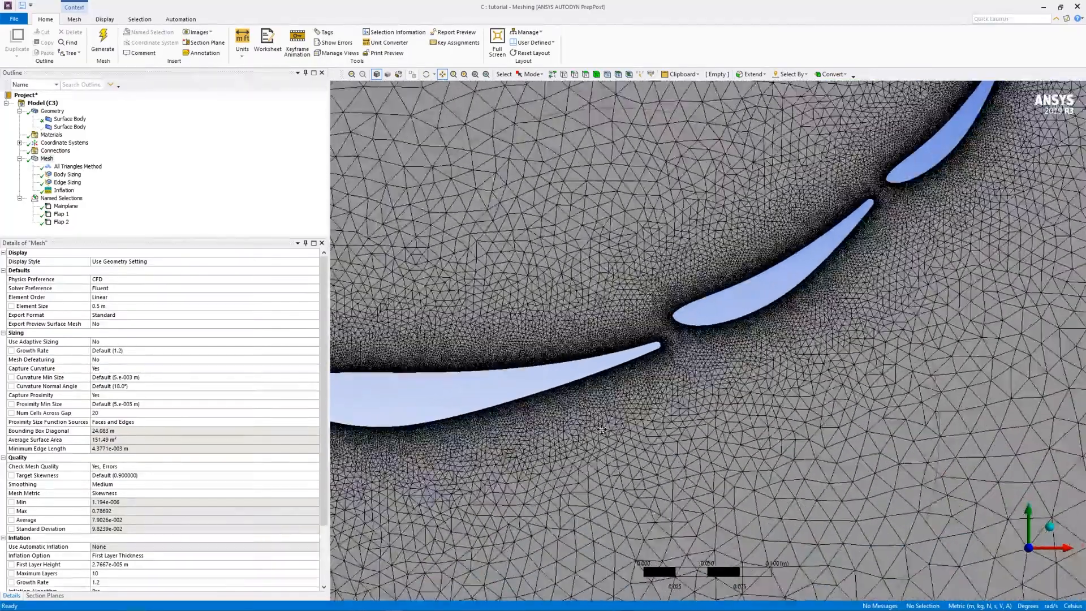
scroll(598, 431, "down", 15)
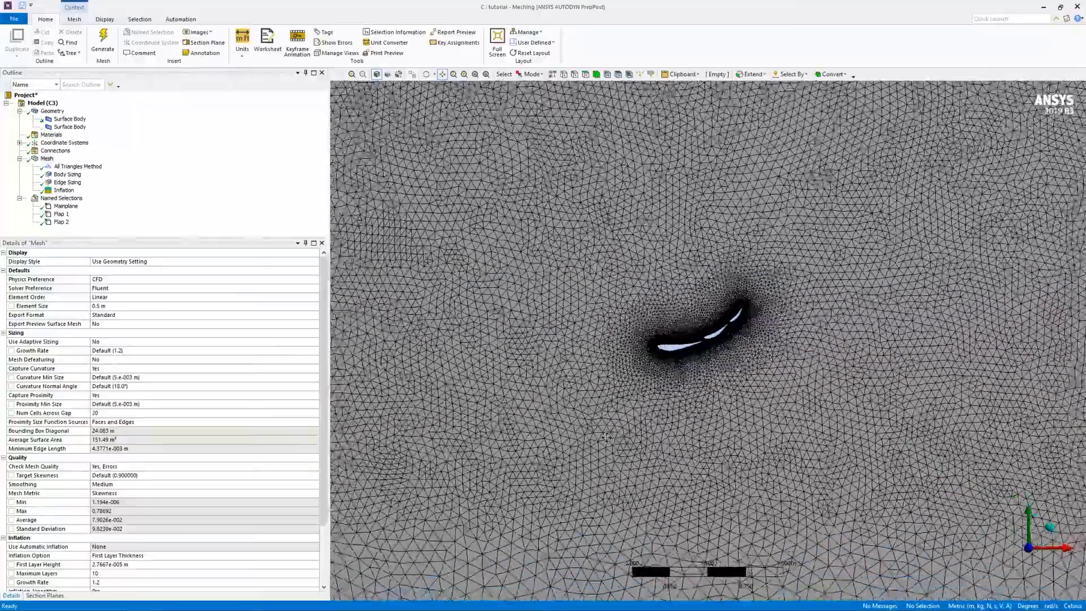
scroll(603, 442, "down", 8)
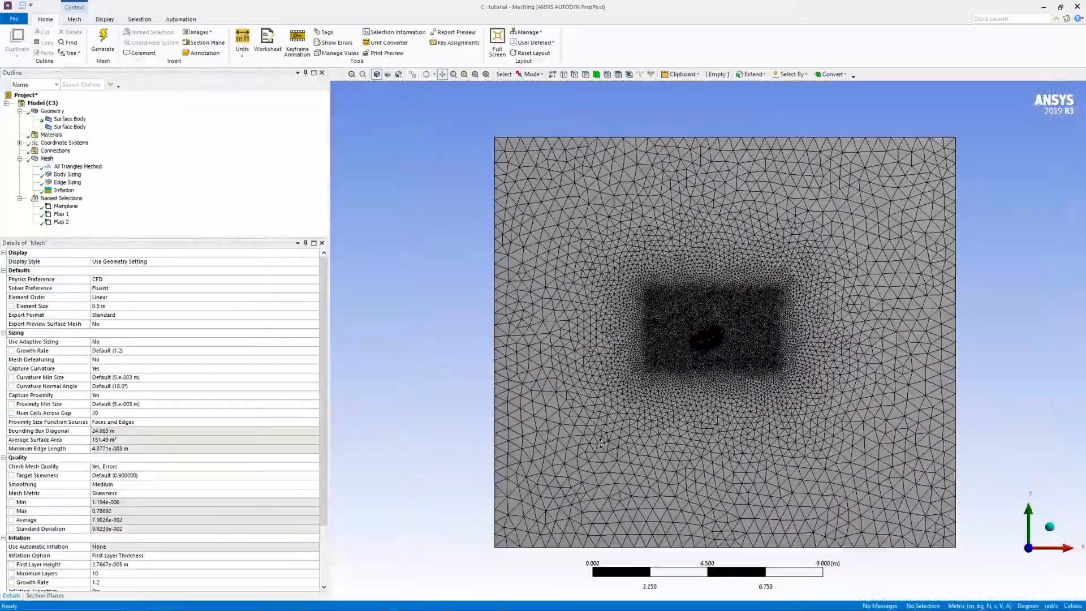
scroll(677, 378, "up", 10)
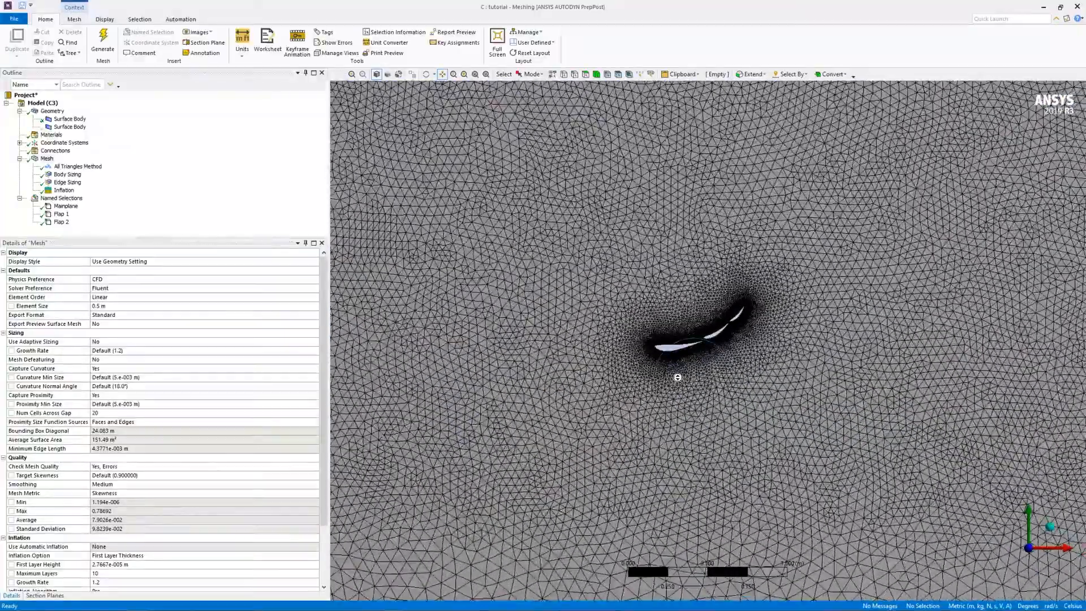
- Set the Body Sizing element size for the body of influence to 0.03 m and regenerate the mesh
left_click(67, 182)
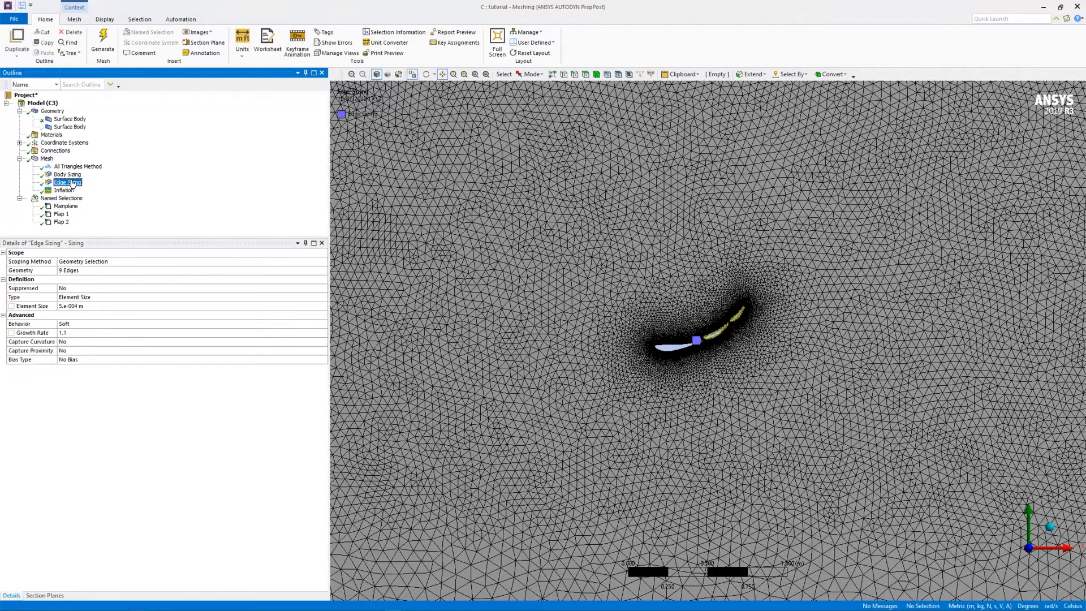
left_click(68, 175)
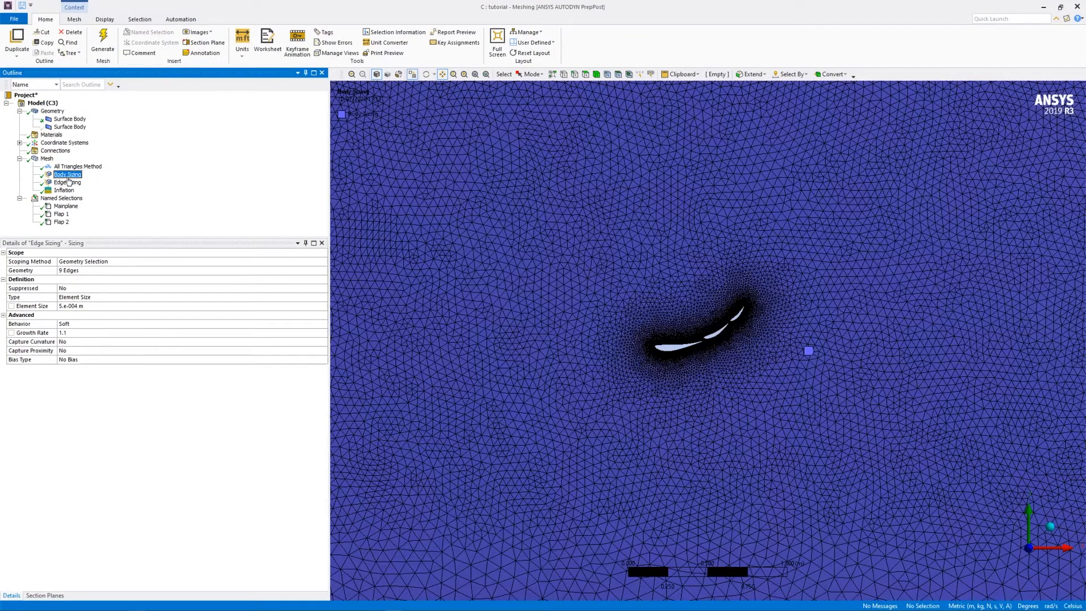
left_click(120, 476)
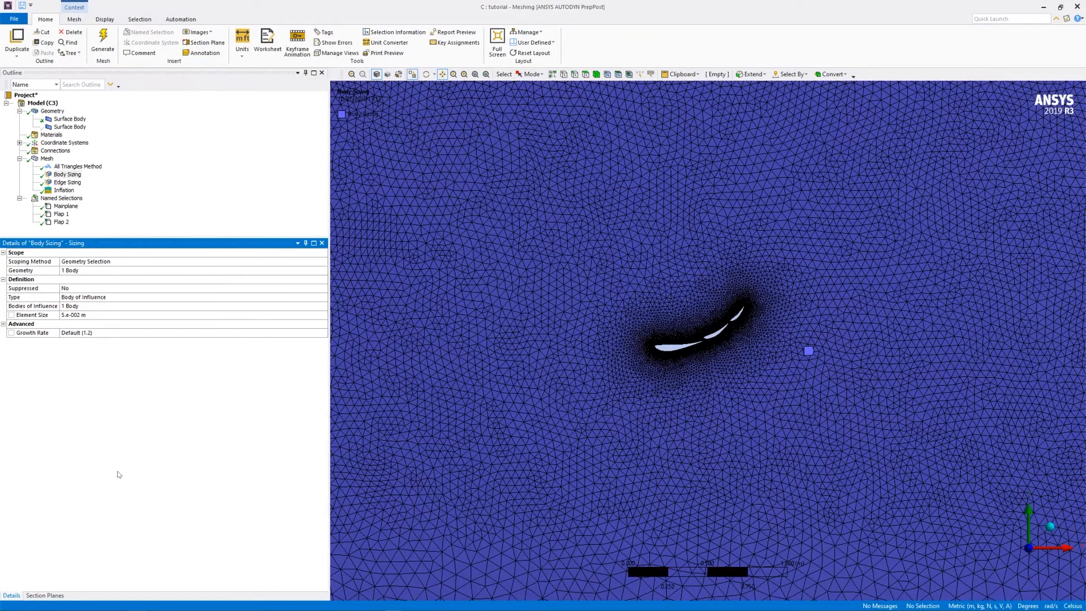
left_click(68, 316)
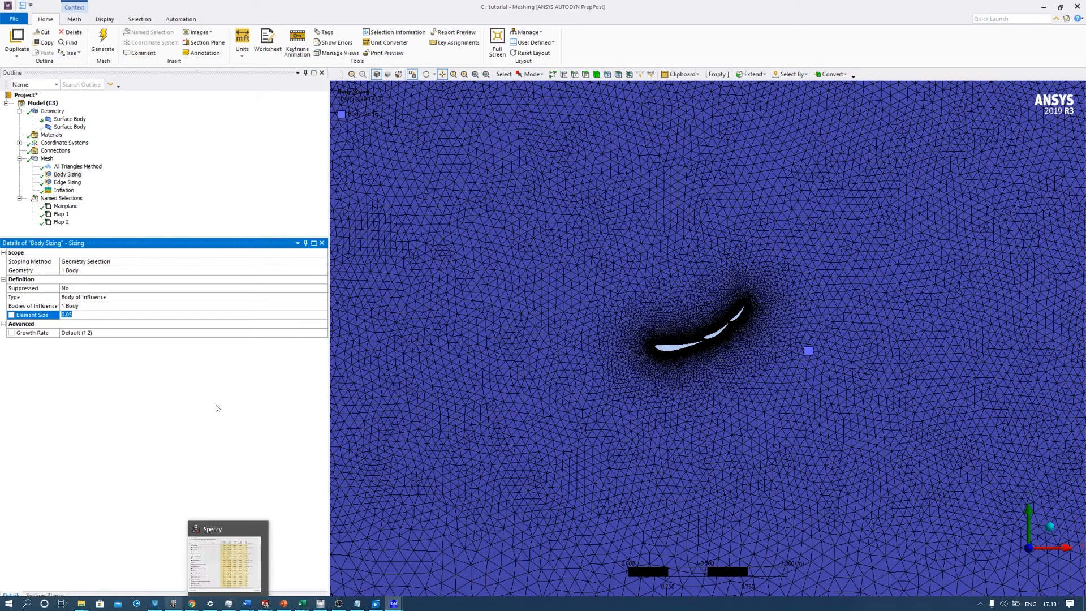
left_click(97, 313)
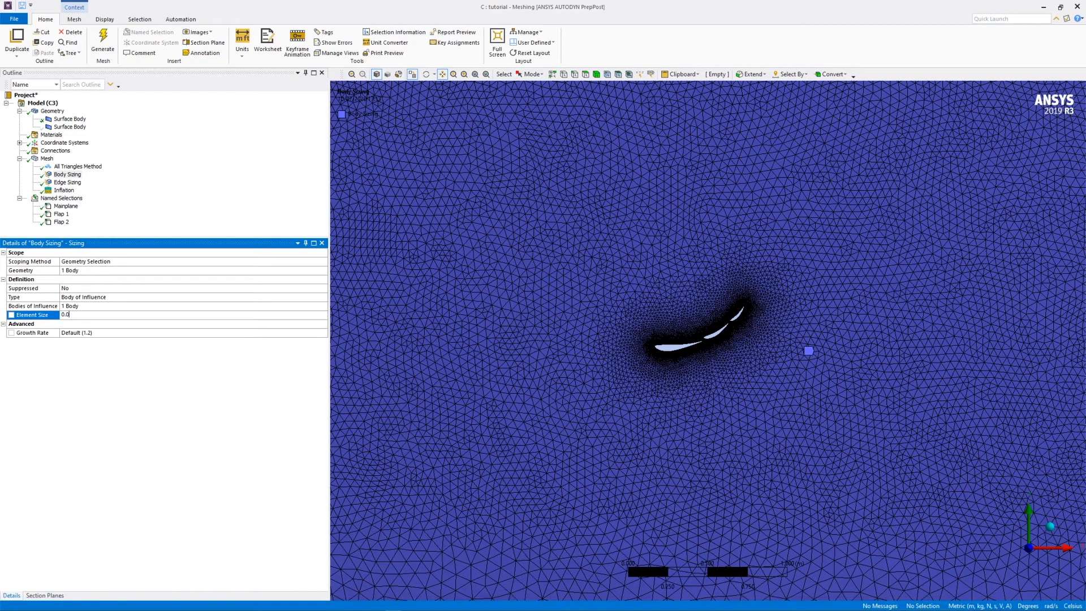
key("Return")
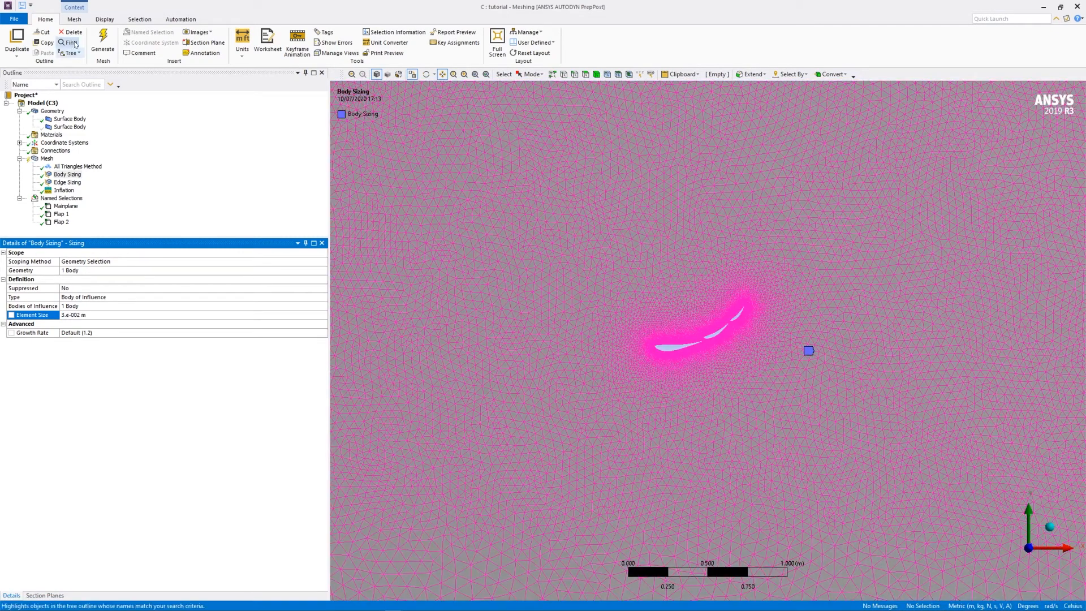
left_click(104, 37)
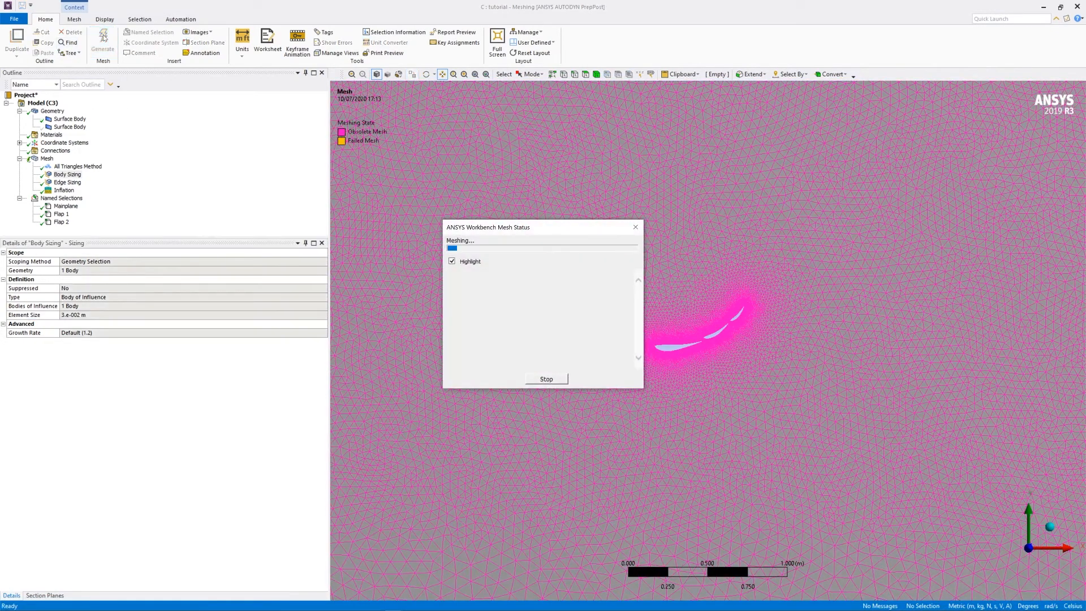
- Inspect the refined mesh from the full domain down to the region around the mainplane and both flaps
scroll(751, 470, "down", 5)
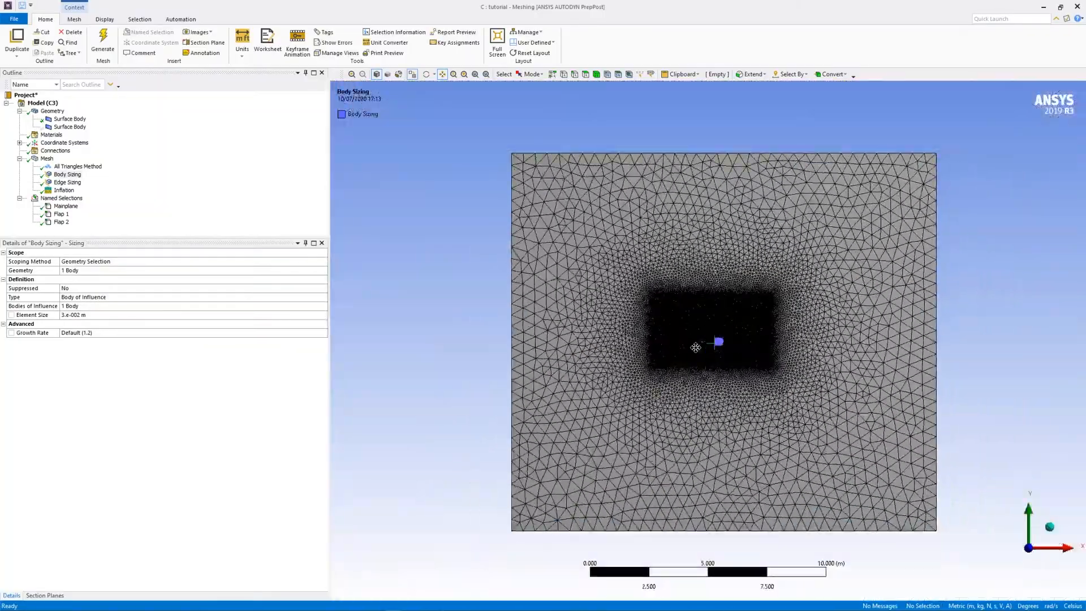
scroll(693, 351, "up", 6)
scroll(679, 367, "up", 8)
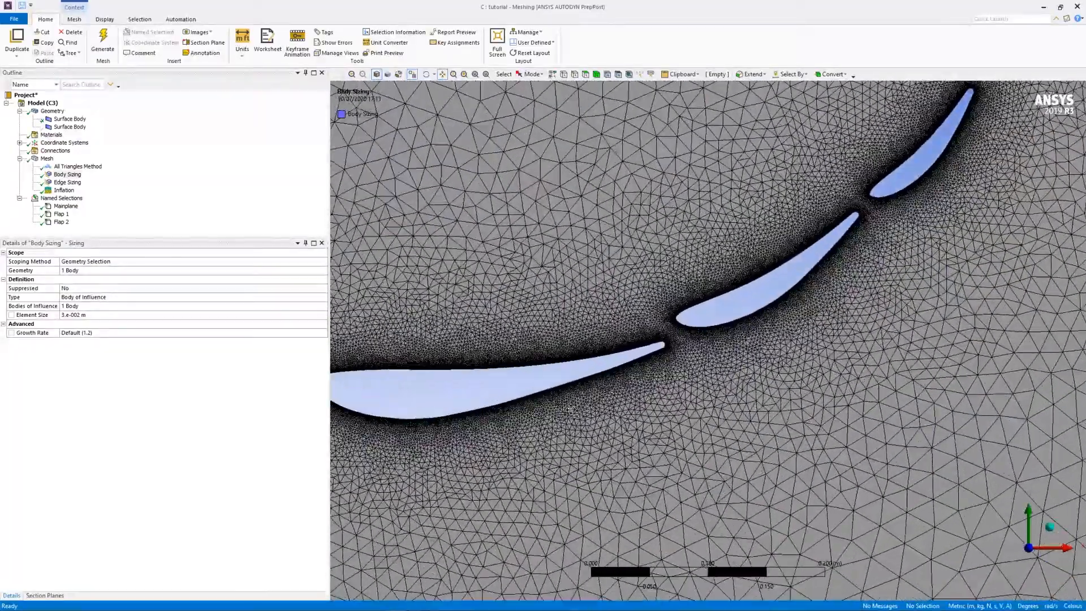
left_click_drag(633, 367, 804, 356)
left_click_drag(572, 307, 483, 334)
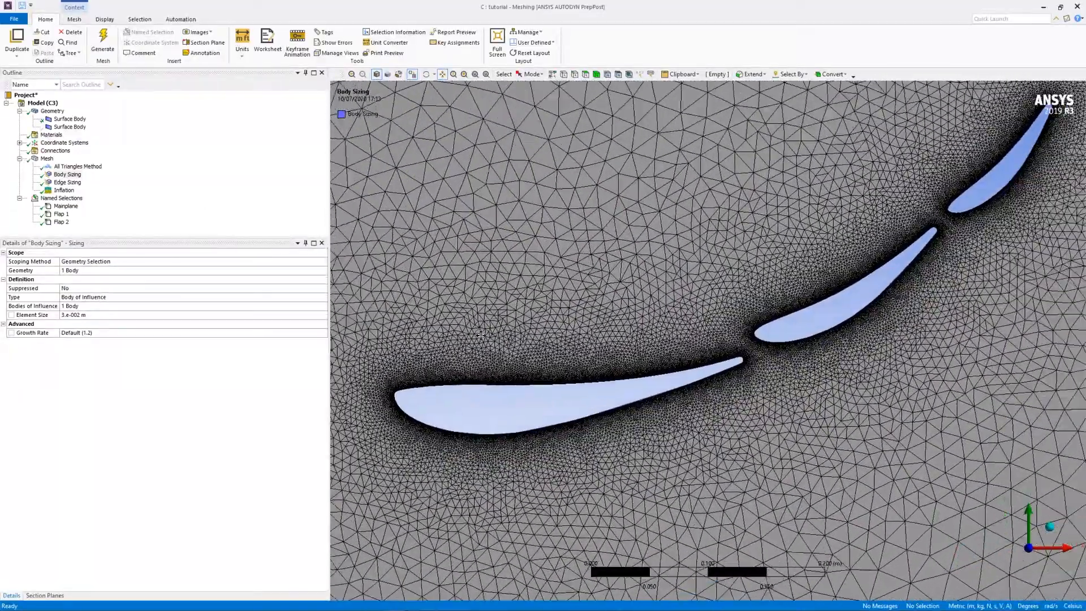
mouse_move(1003, 103)
left_mouse_down()
mouse_move(823, 173)
mouse_move(525, 383)
mouse_move(828, 174)
left_mouse_up()
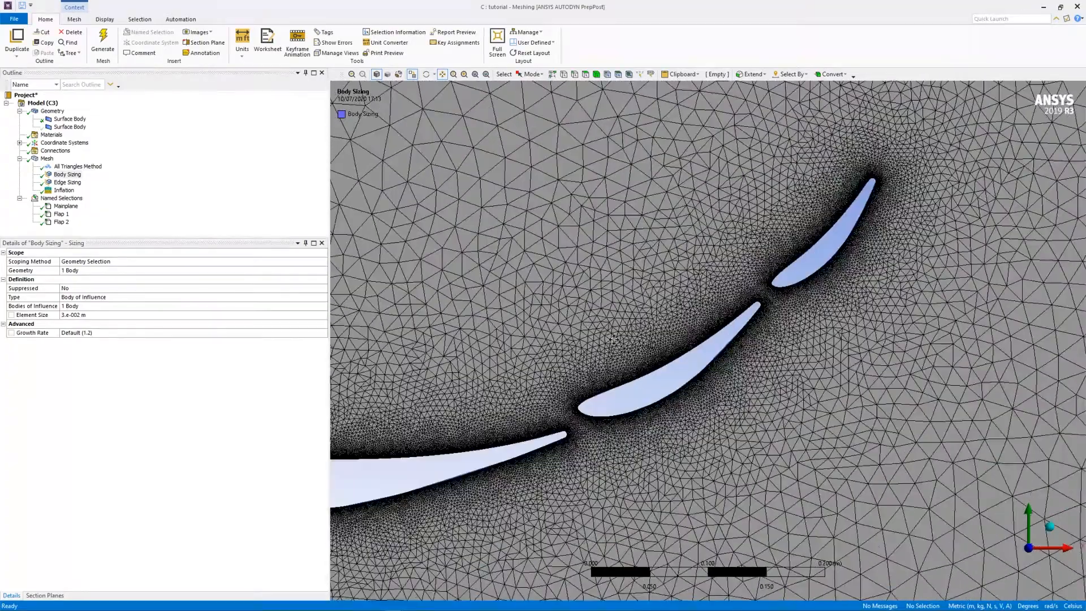
left_click_drag(381, 492, 715, 379)
mouse_move(394, 609)
left_click_drag(738, 374, 691, 375)
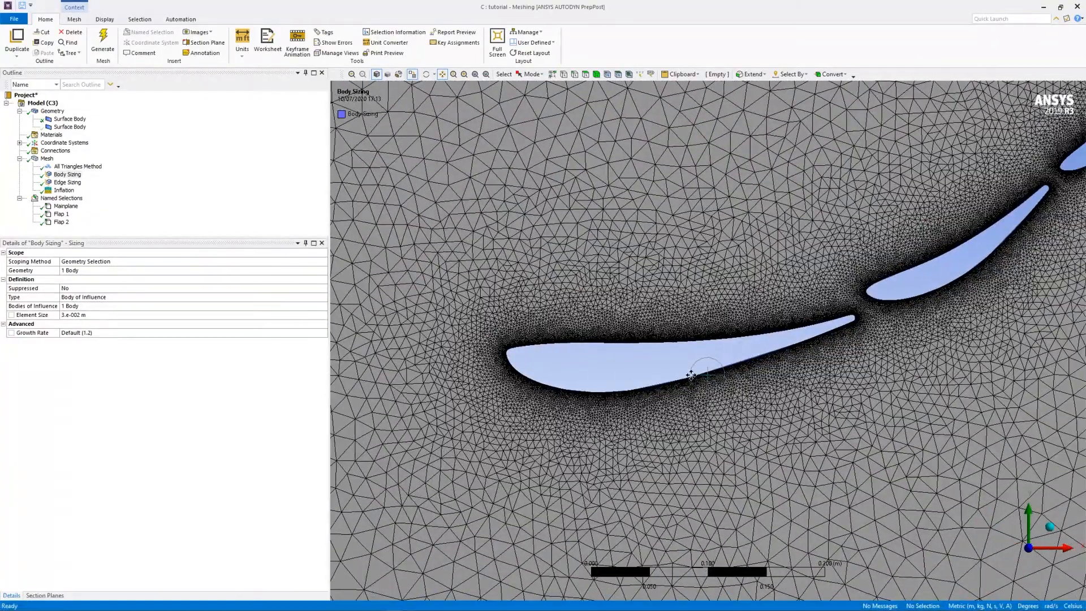
- Examine the inflation layers on the mainplane surface and their transition into the surrounding triangles
right_click_drag(432, 264, 723, 466)
right_click_drag(468, 247, 783, 460)
right_click_drag(575, 328, 793, 515)
right_click_drag(662, 248, 860, 396)
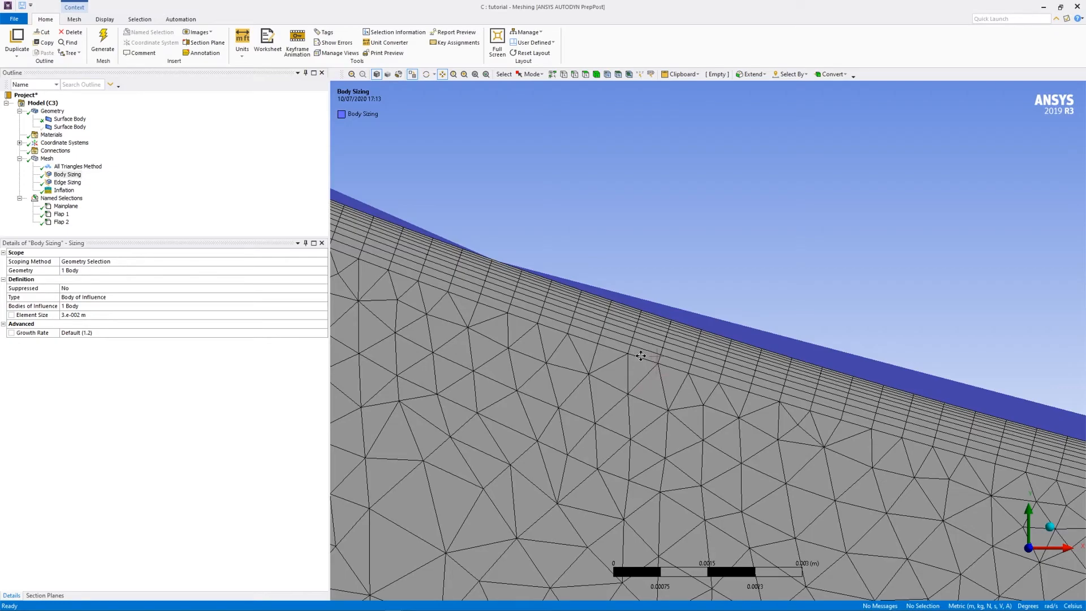
scroll(648, 366, "down", 10)
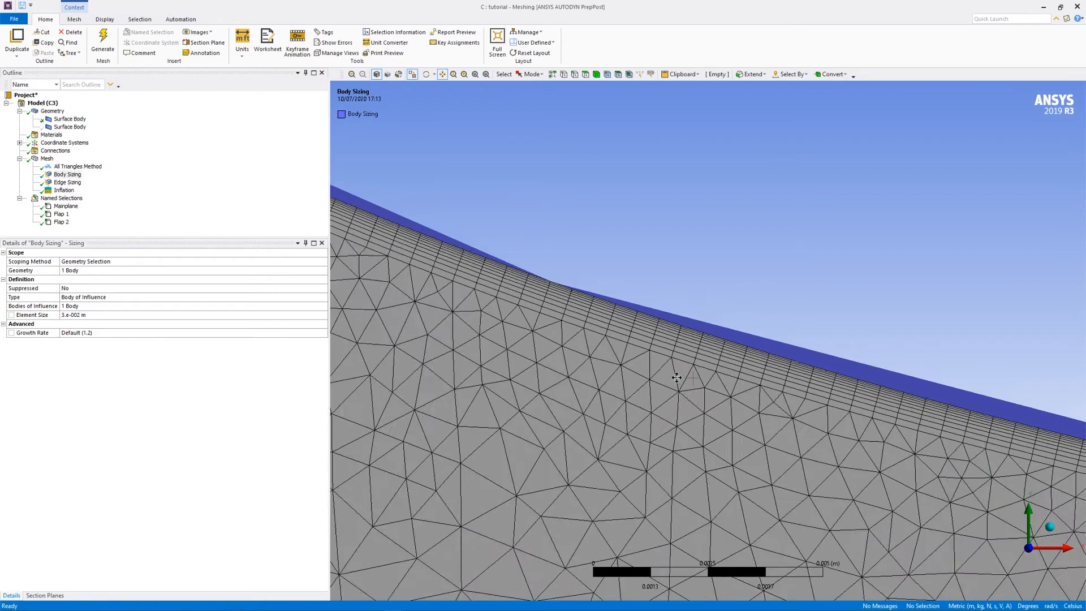
- Inspect the mesh around the mainplane and flaps, then review the skewness statistics and the Edge Sizing and Body Sizing settings
scroll(685, 430, "down", 4)
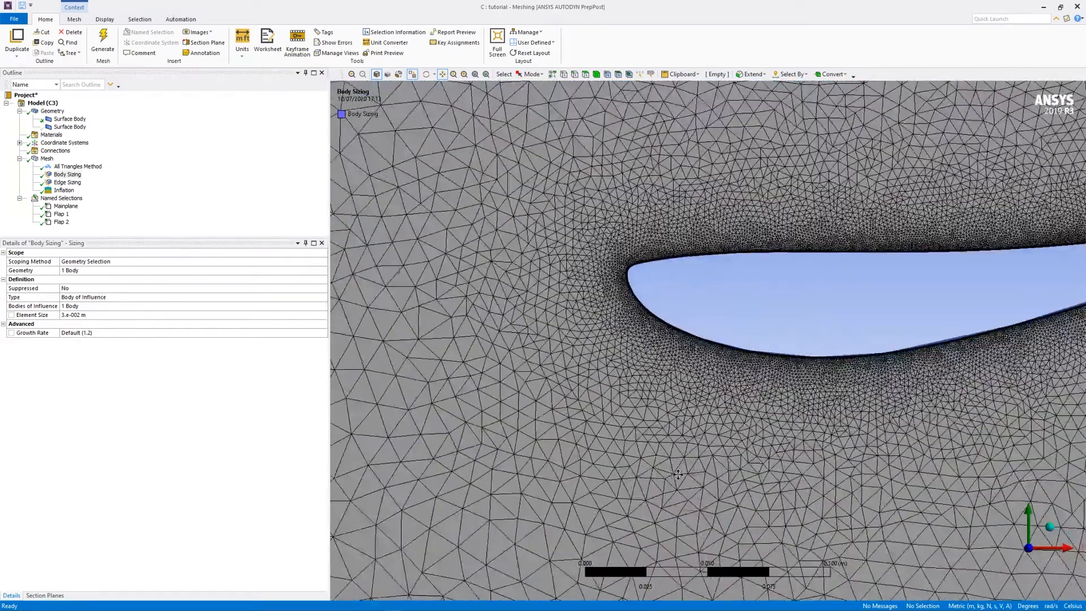
scroll(762, 389, "up", 5)
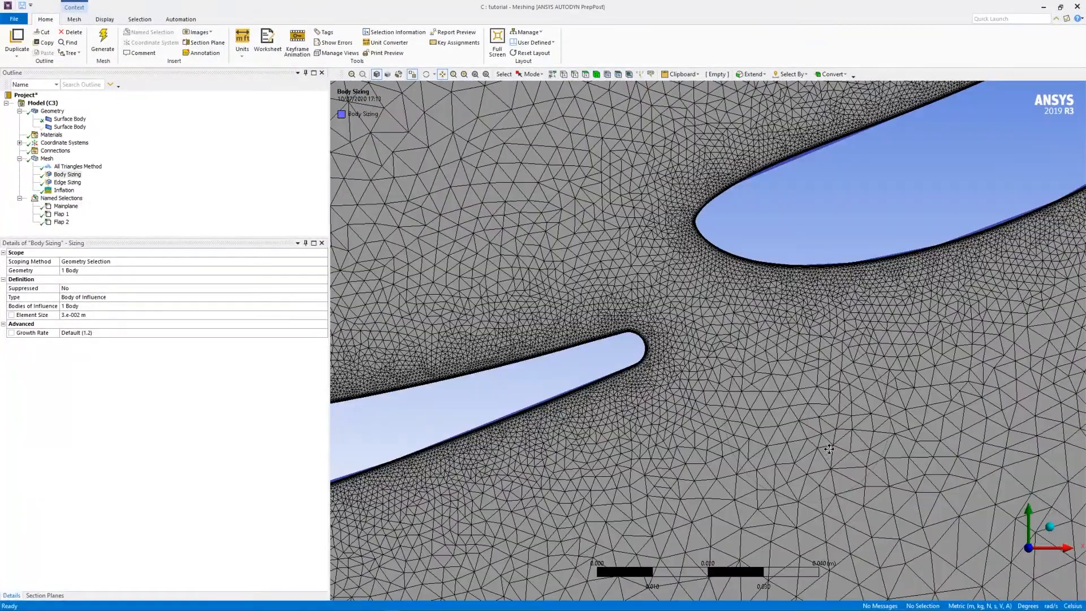
left_click(45, 159)
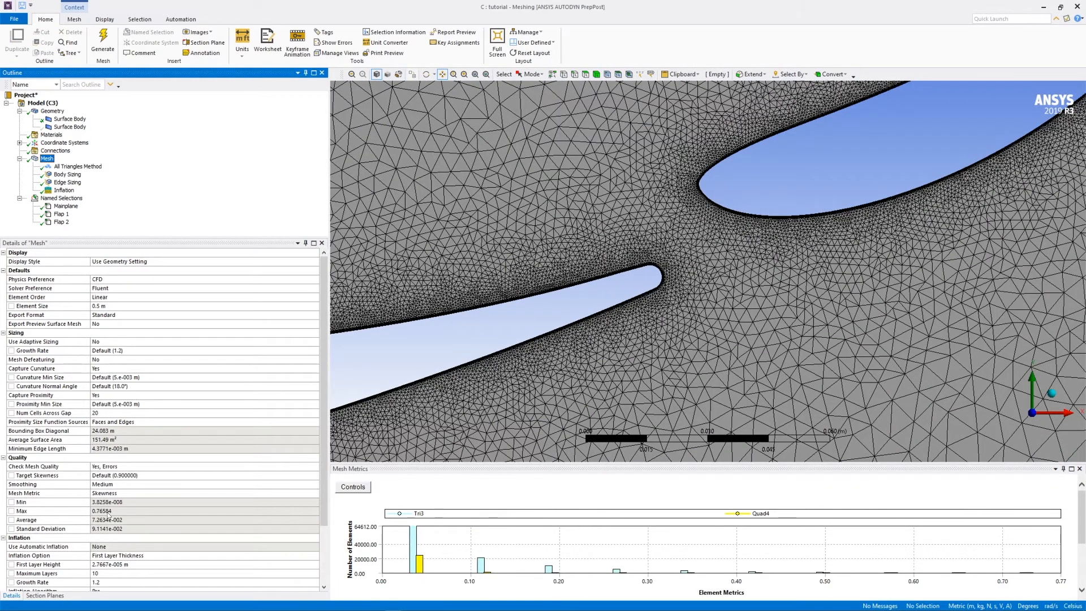
scroll(811, 263, "down", 2)
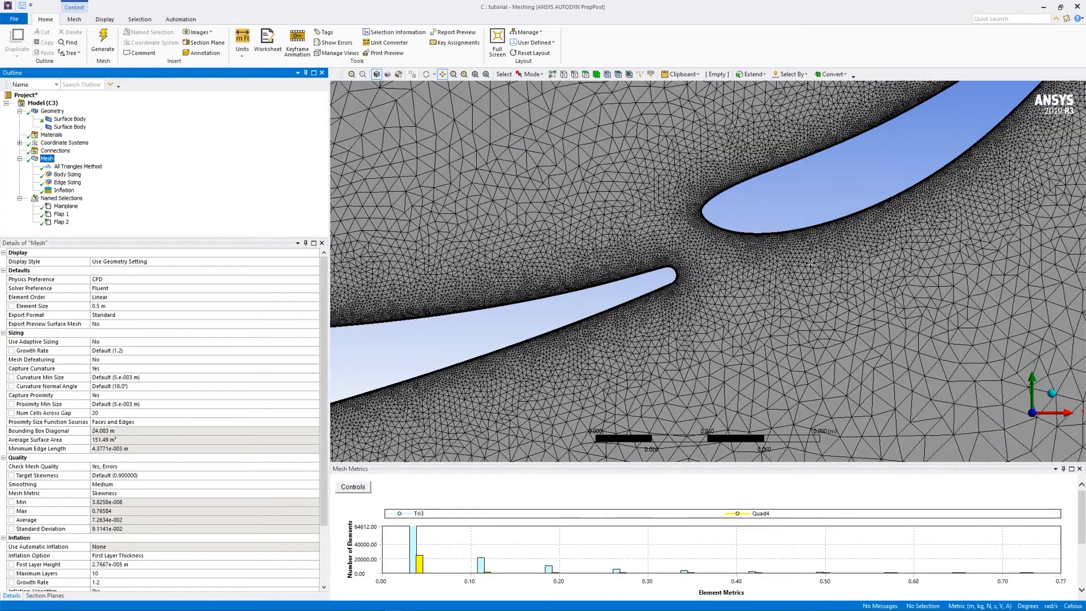
scroll(805, 324, "down", 3)
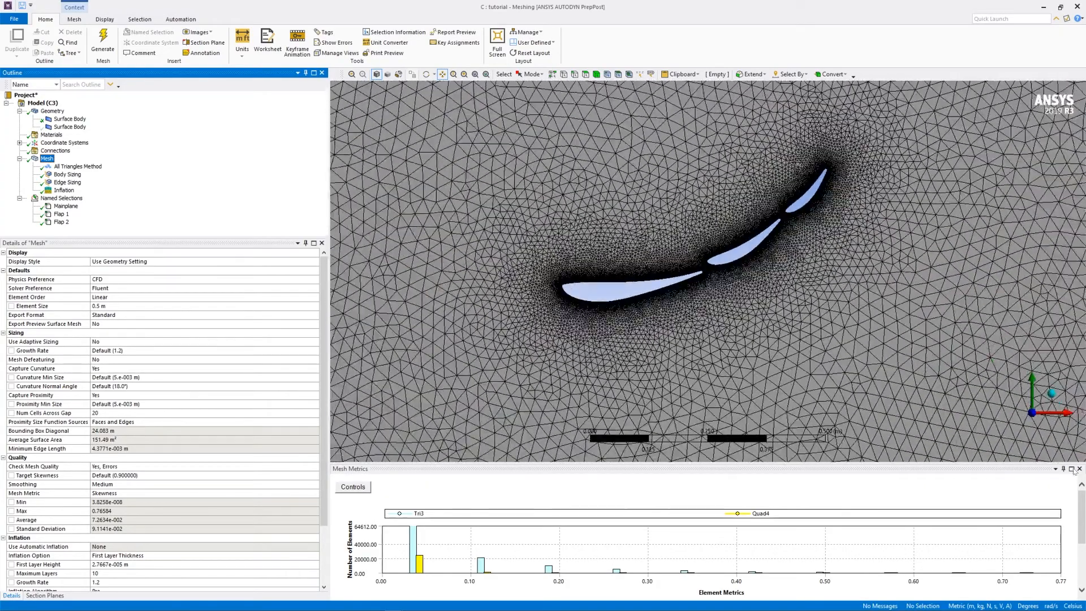
left_click(1080, 469)
scroll(586, 287, "up", 1)
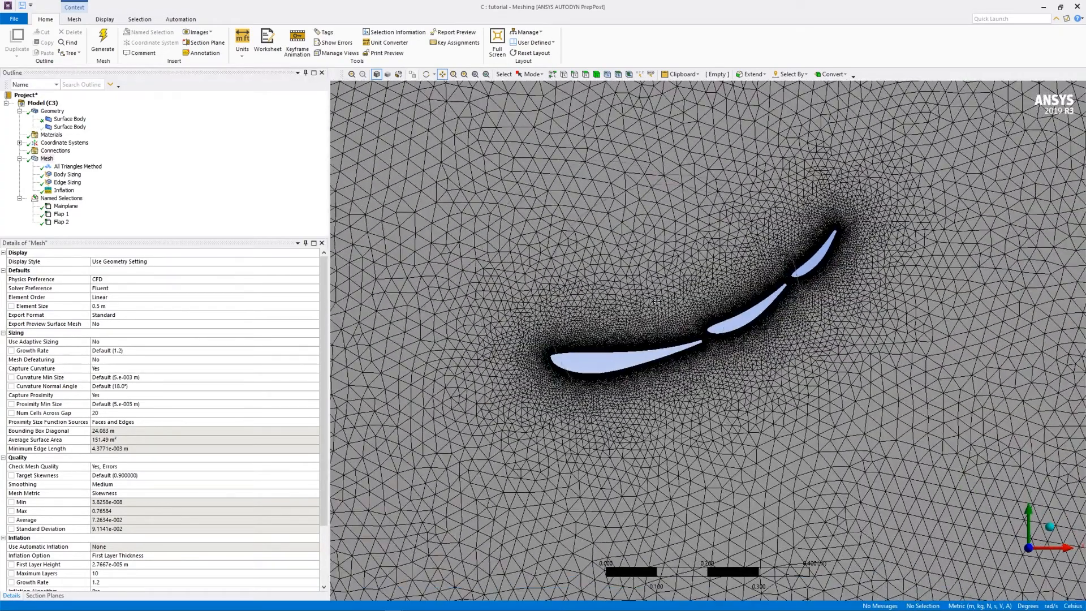
left_click(68, 182)
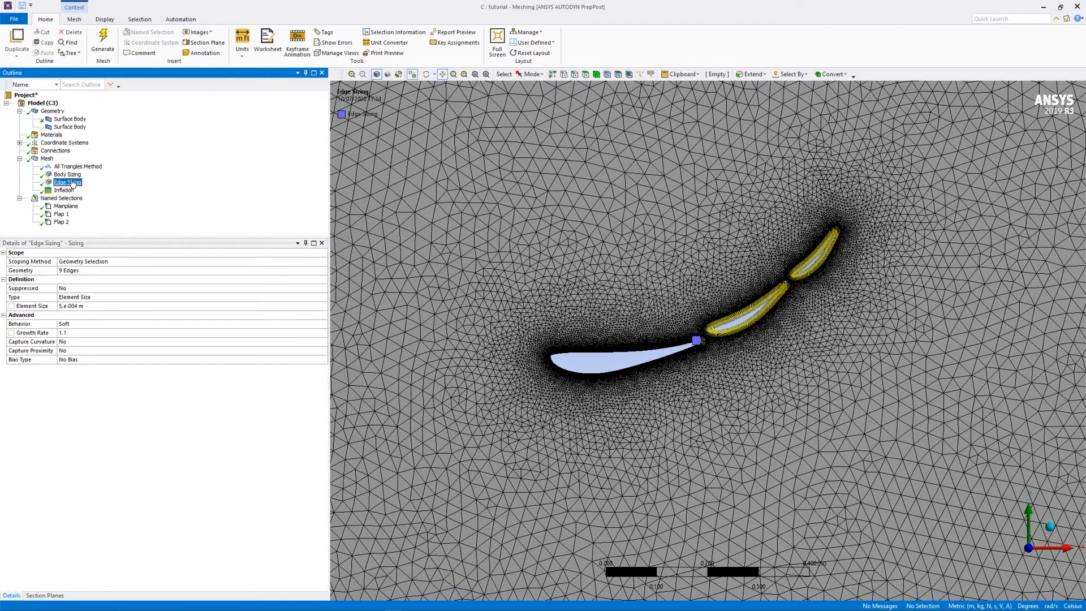
left_click(67, 174)
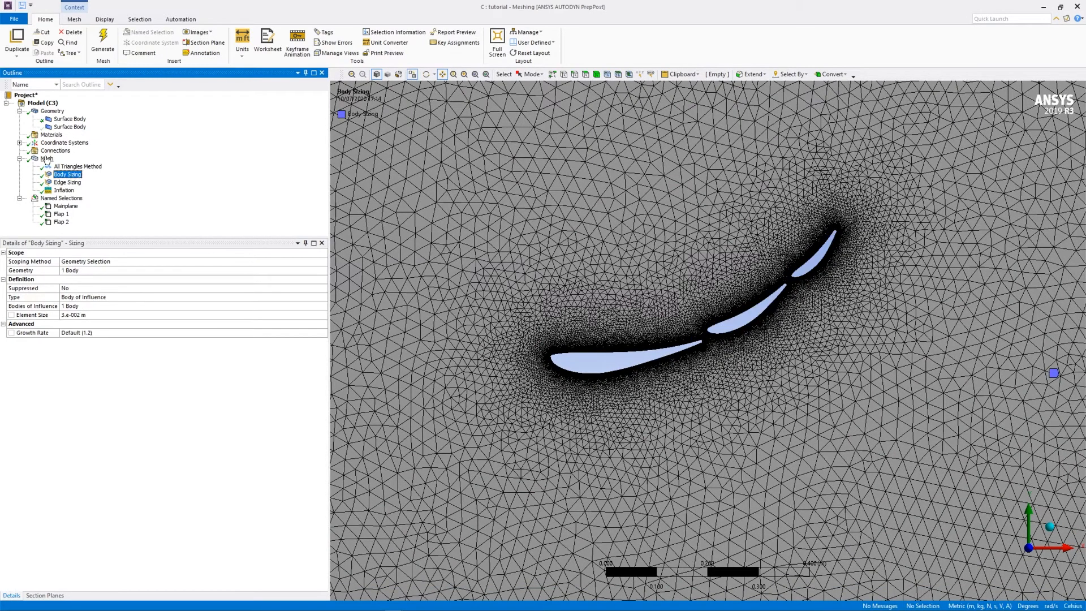
- Isolate the elements in the highest skewness bar of the Mesh Metrics chart, near 0.73, and examine where they lie around the flaps
left_click(47, 159)
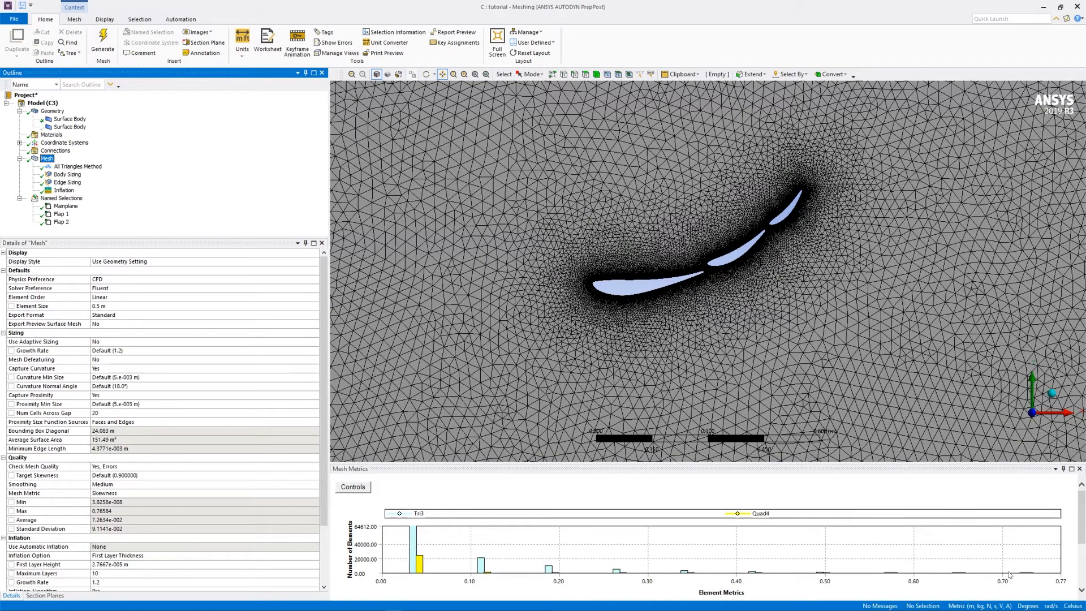
right_click_drag(634, 243, 766, 298)
right_click_drag(613, 227, 755, 309)
left_click_drag(617, 322, 618, 328)
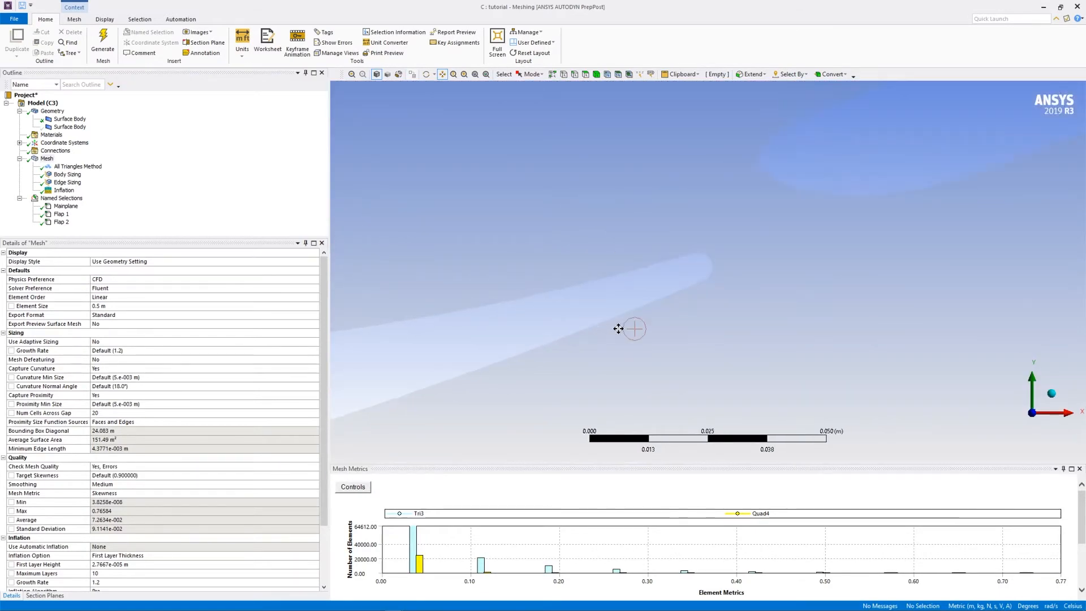
scroll(618, 328, "down", 12)
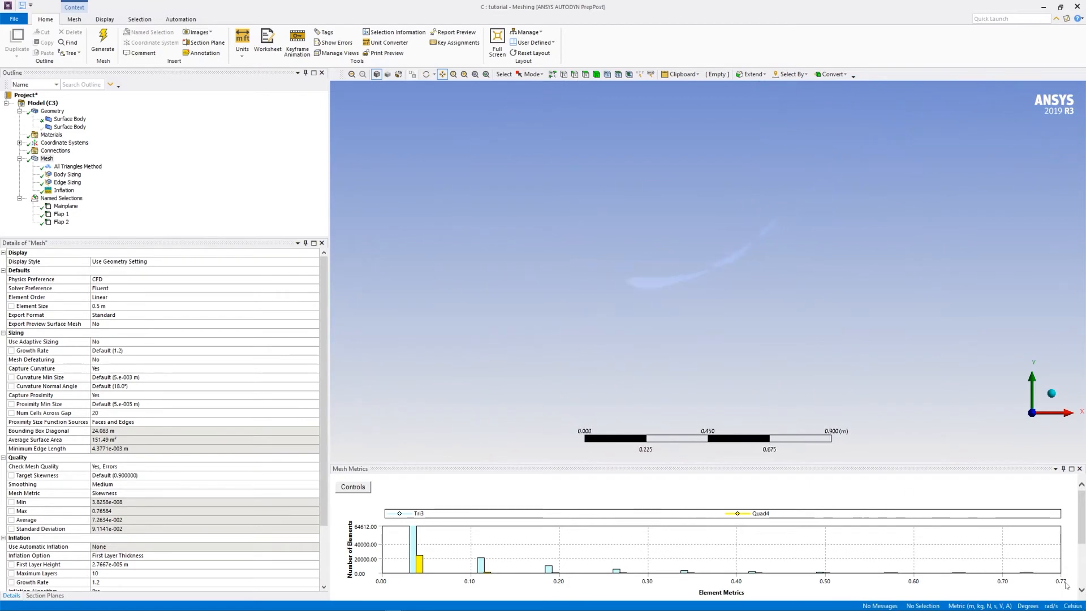
left_click(1028, 568)
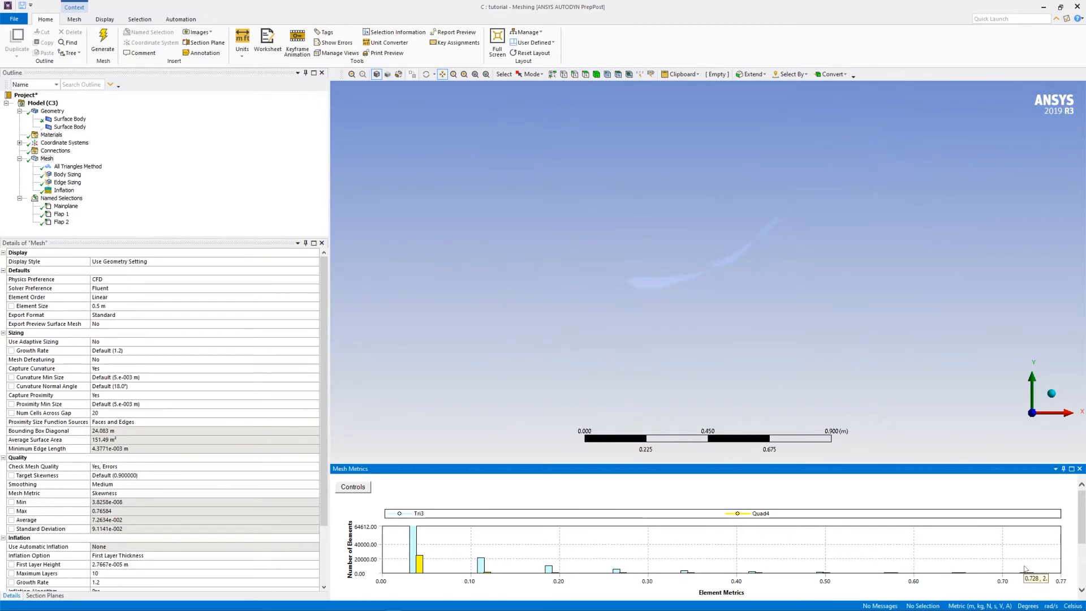
right_click_drag(767, 205, 833, 258)
right_click_drag(508, 124, 735, 315)
right_click_drag(546, 224, 671, 346)
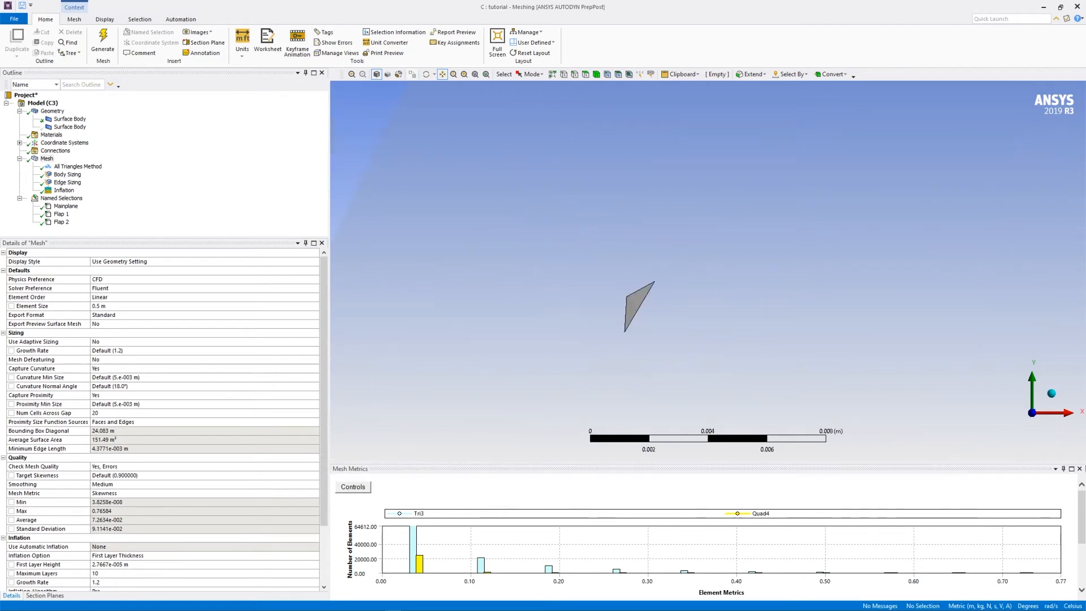
scroll(768, 282, "down", 6)
scroll(769, 302, "down", 5)
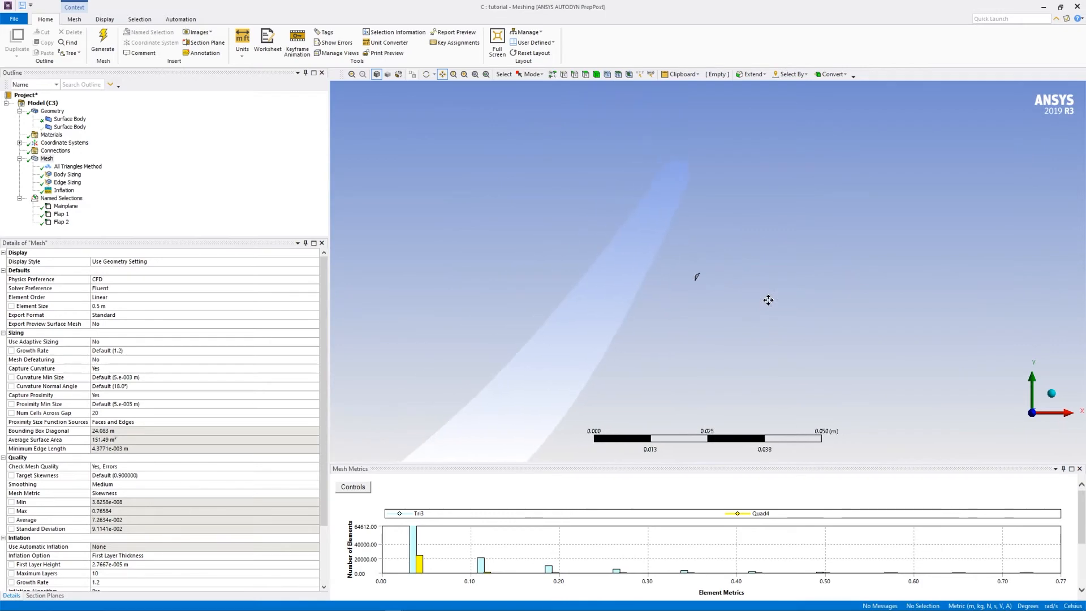
- Isolate the elements in the skewness bar near 0.66 and examine their location and shape around the airfoil
left_click(954, 569)
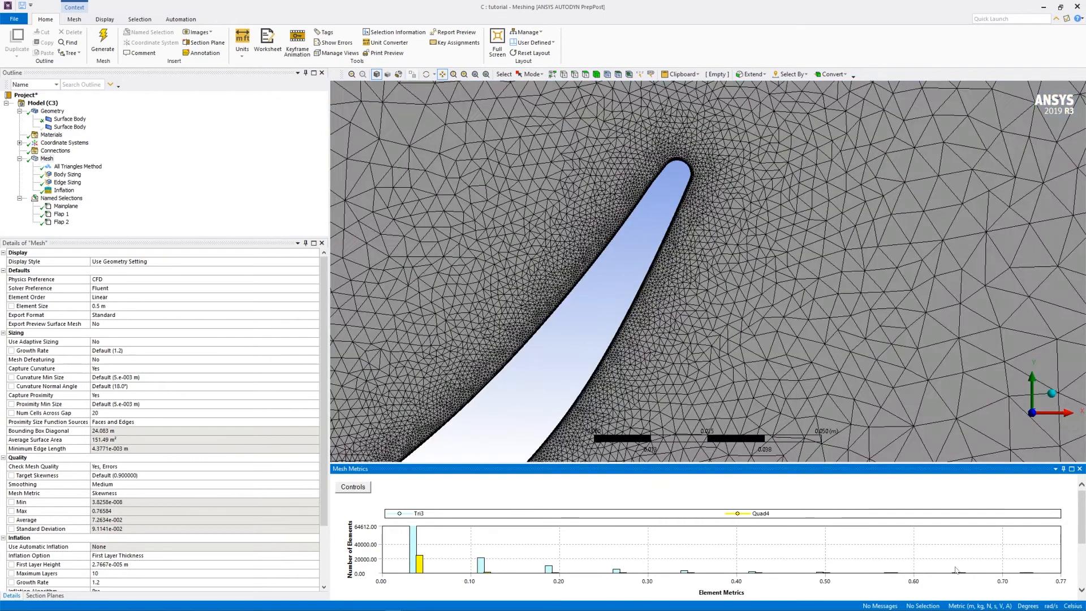
left_click(958, 572)
scroll(623, 294, "down", 14)
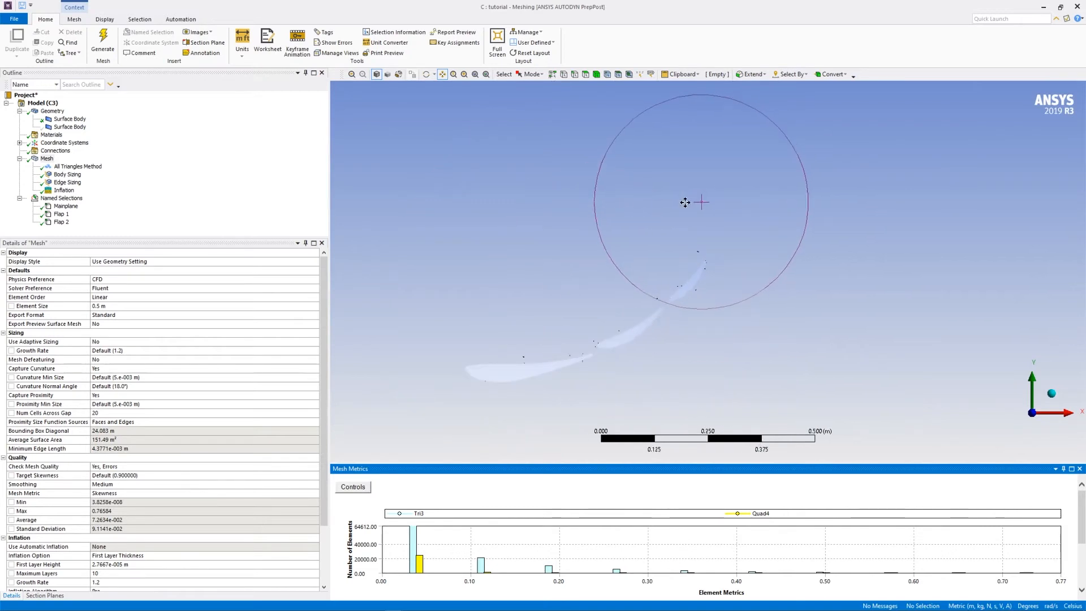
right_click_drag(681, 220, 750, 284)
right_click_drag(555, 252, 686, 325)
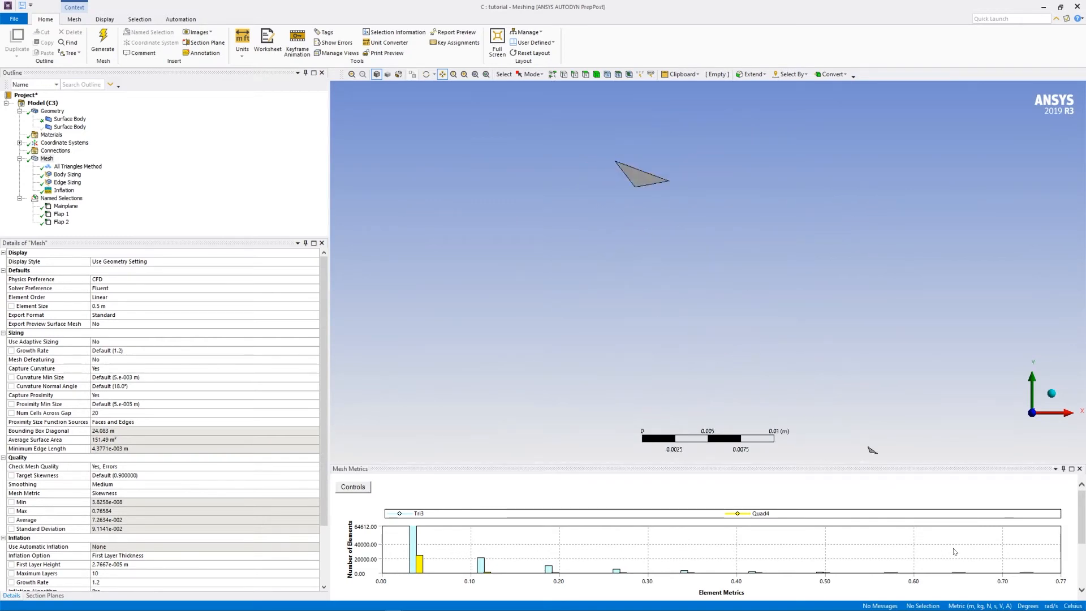
- Isolate the elements in the skewness bar near 0.50 and examine their distribution around all three airfoil elements
left_click(822, 571)
scroll(684, 381, "down", 8)
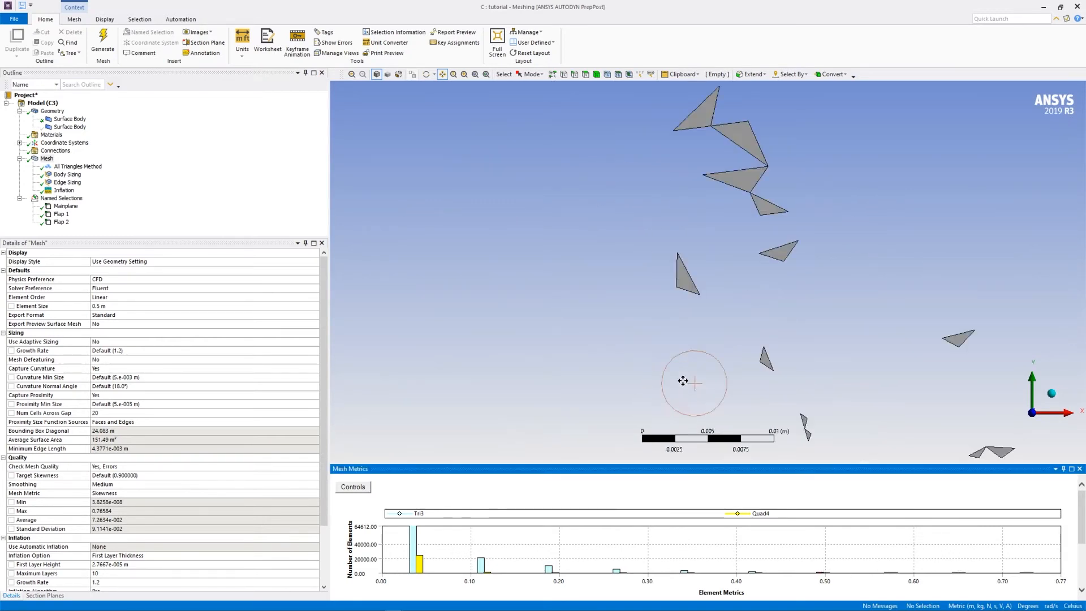
scroll(708, 347, "down", 10)
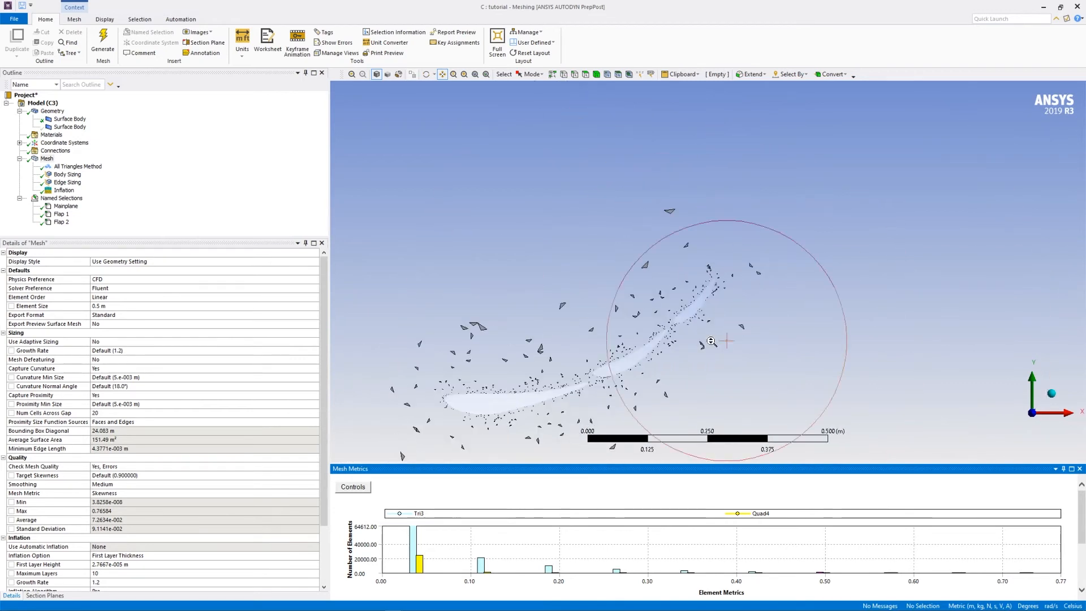
left_click_drag(708, 345, 790, 287)
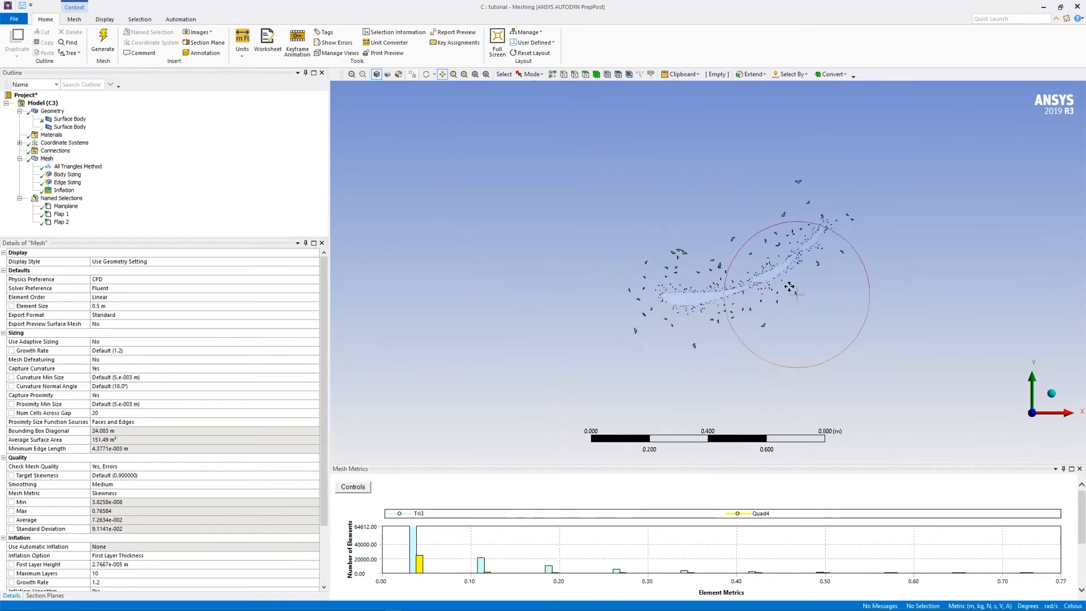
- Set the Mesh Metric to None to restore the full mesh display
left_click(1078, 469)
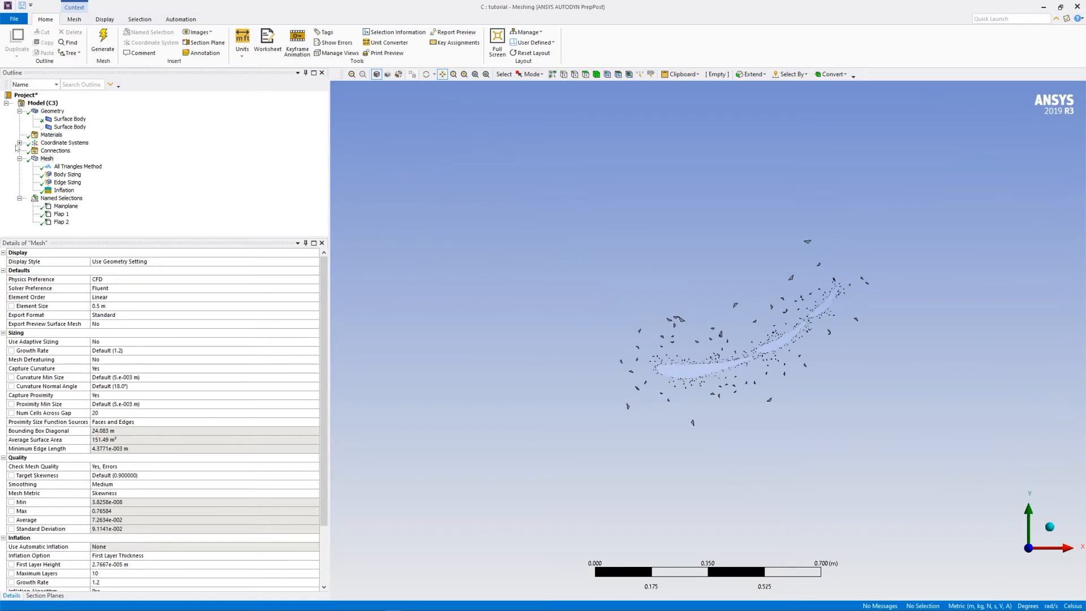
left_click(65, 128)
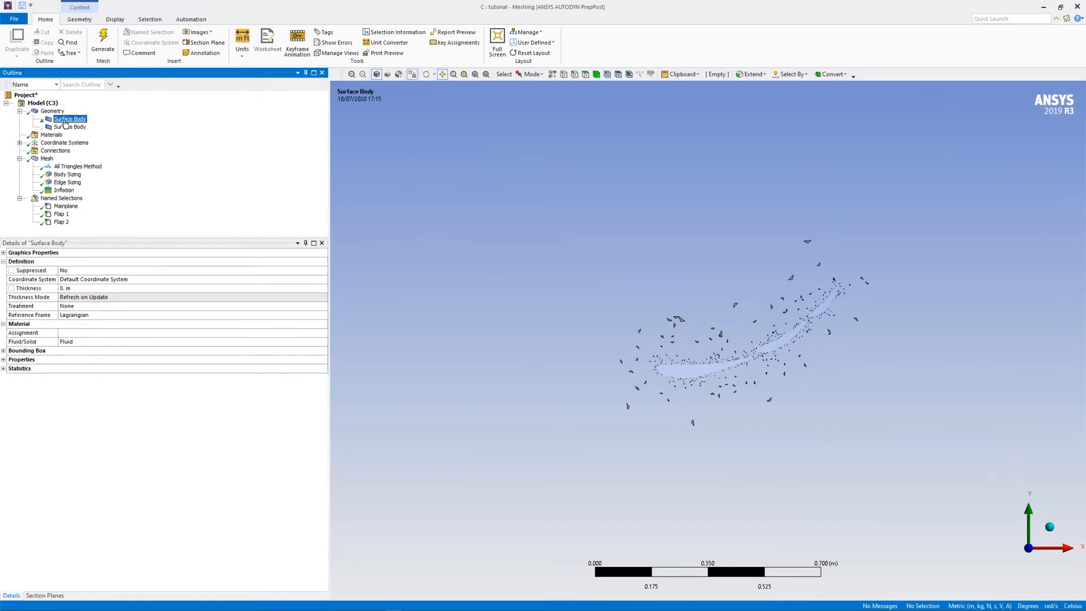
left_click(73, 128)
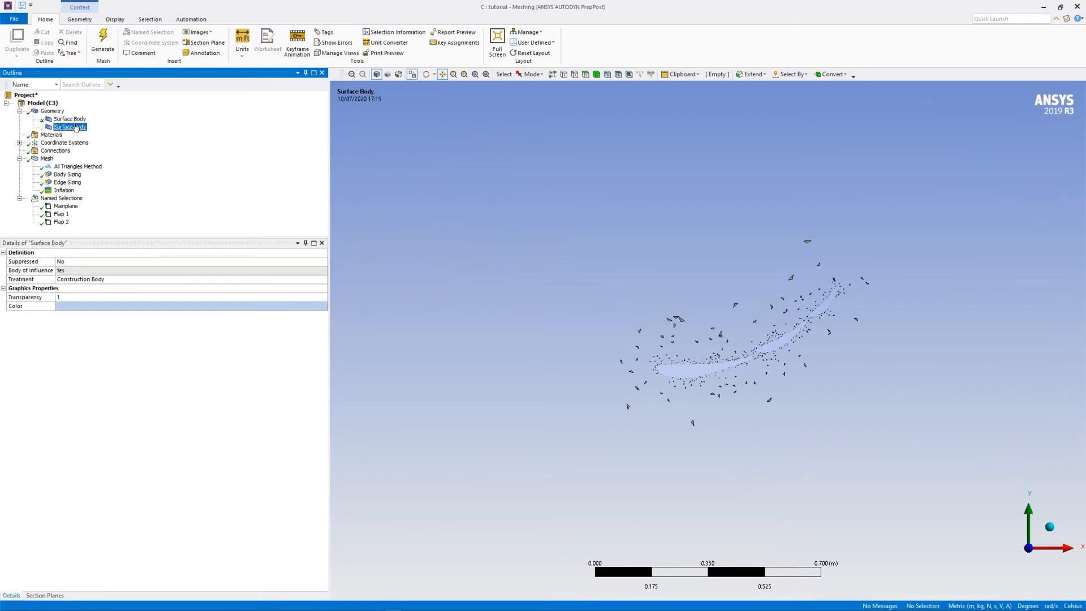
double_click(52, 111)
double_click(52, 112)
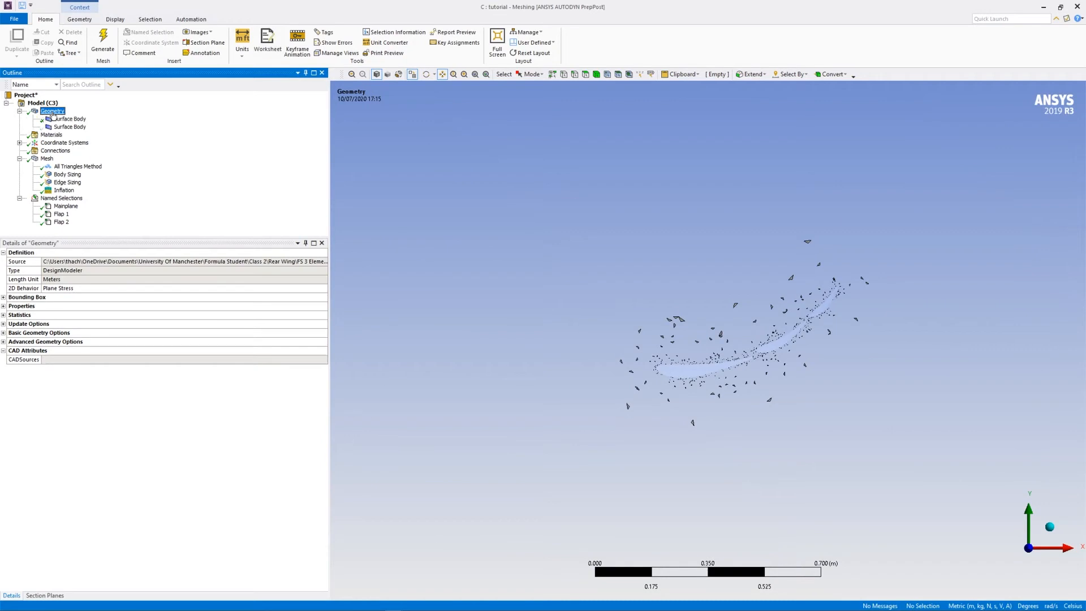
left_click(46, 159)
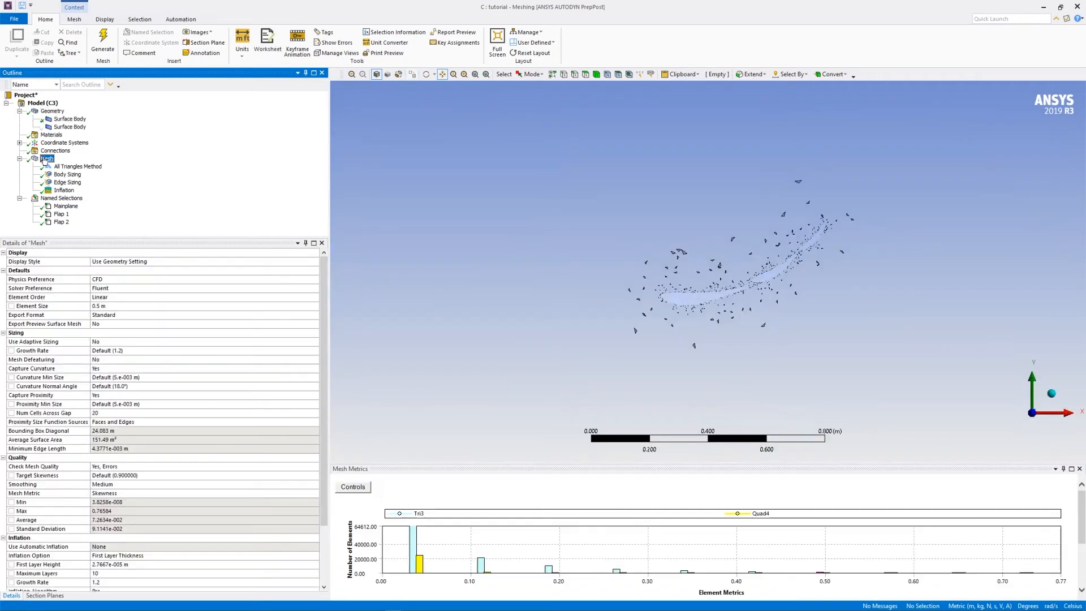
left_click(139, 493)
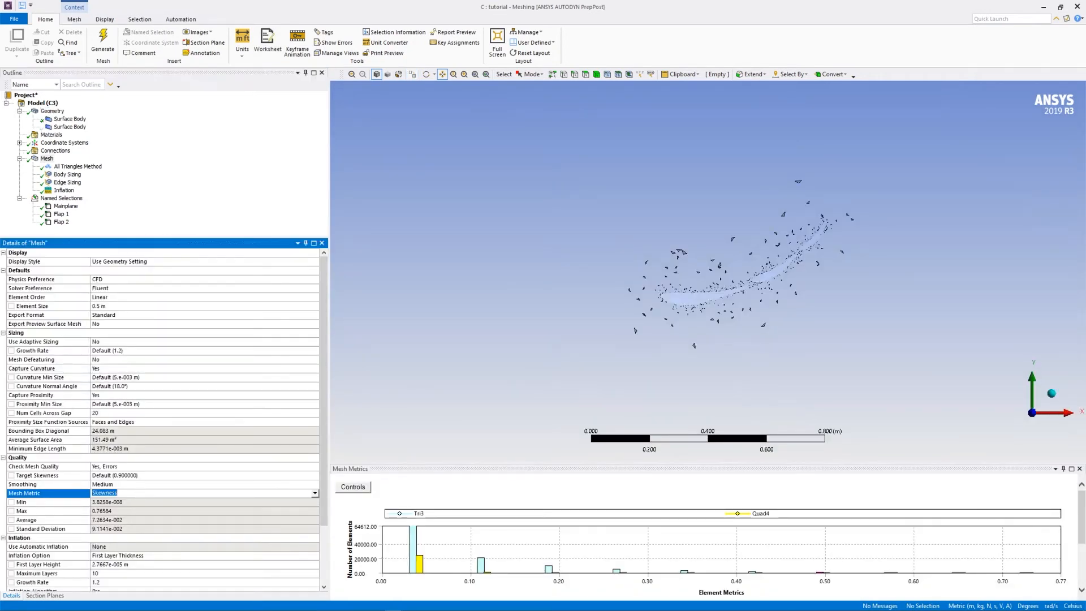
left_click(184, 493)
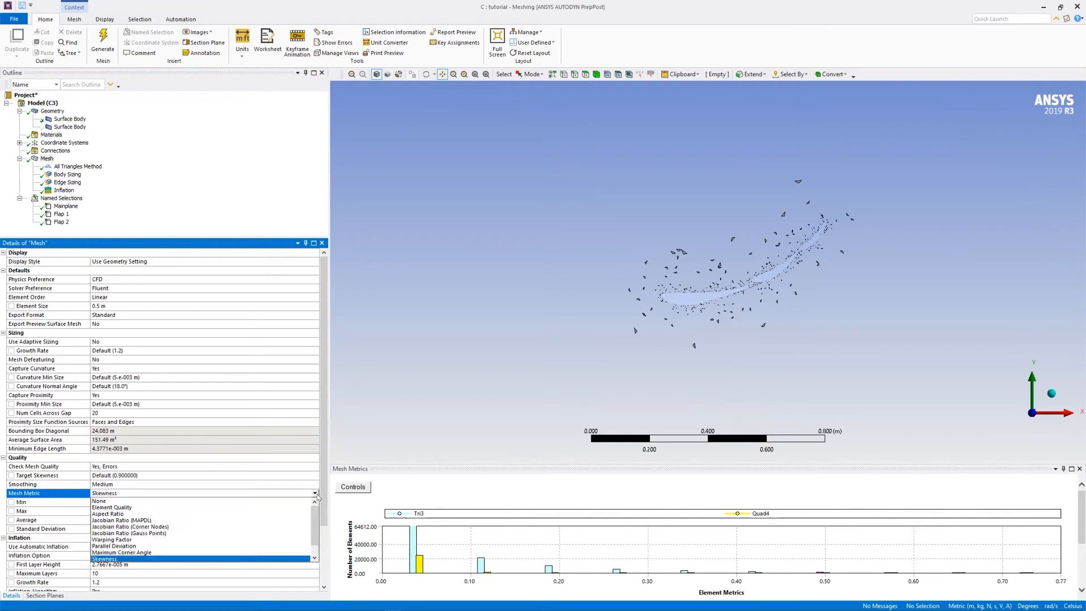
left_click(184, 501)
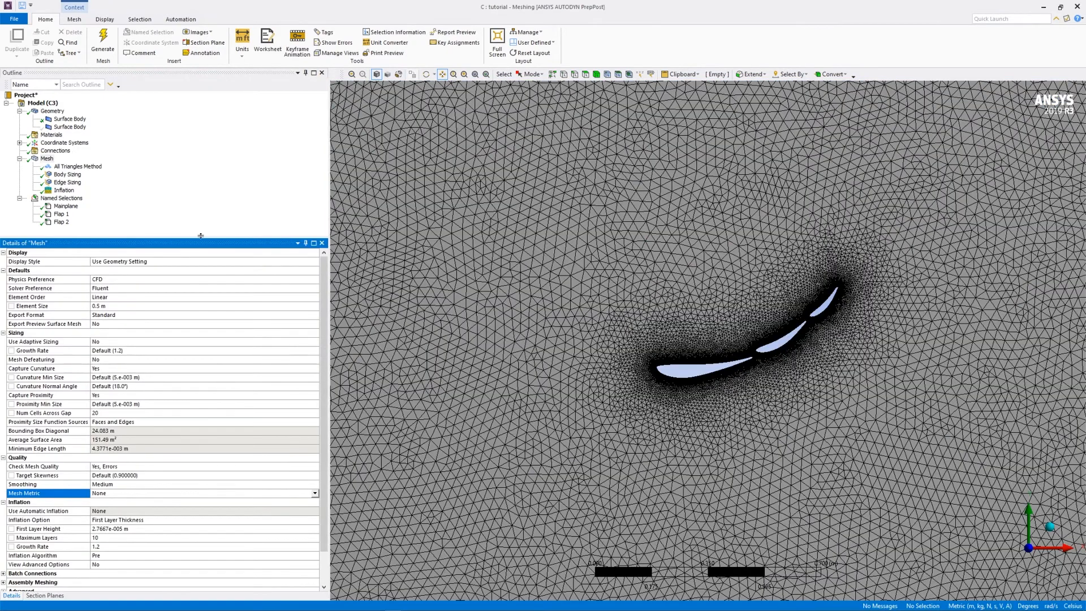
- Create a named selection called "inlet" on the left vertical edge of the outer square domain
left_click(46, 159)
scroll(696, 347, "down", 5)
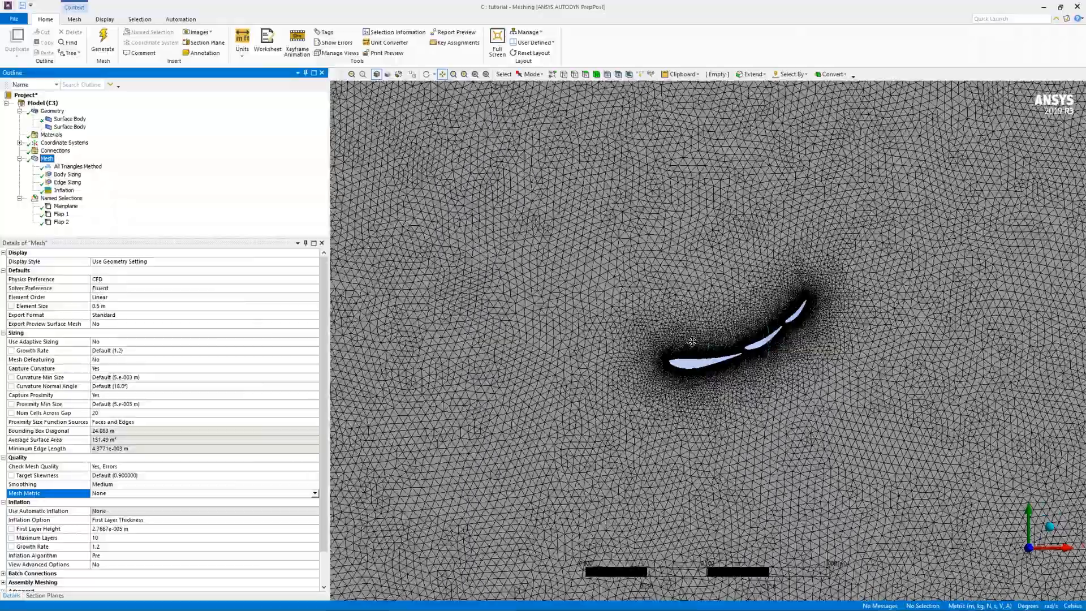
scroll(696, 347, "down", 3)
scroll(681, 354, "up", 2)
scroll(674, 379, "down", 4)
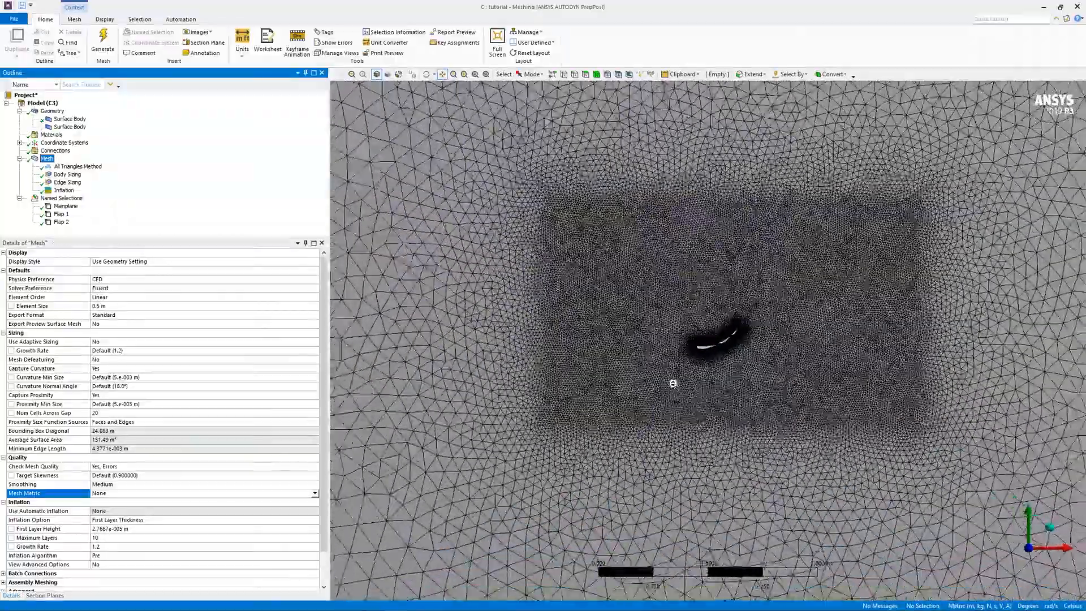
scroll(670, 385, "down", 2)
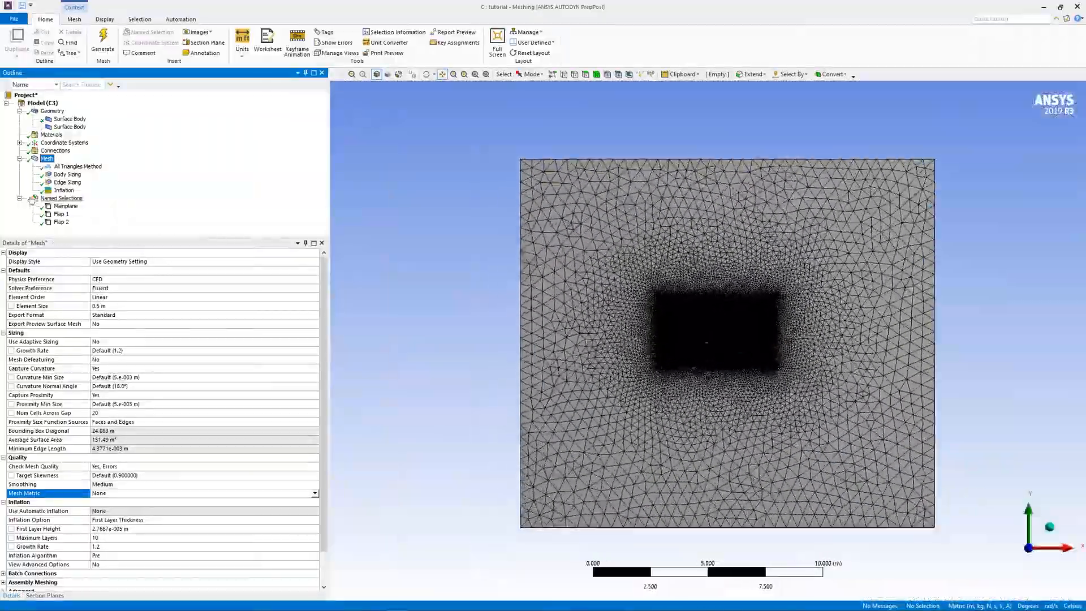
left_click(53, 111)
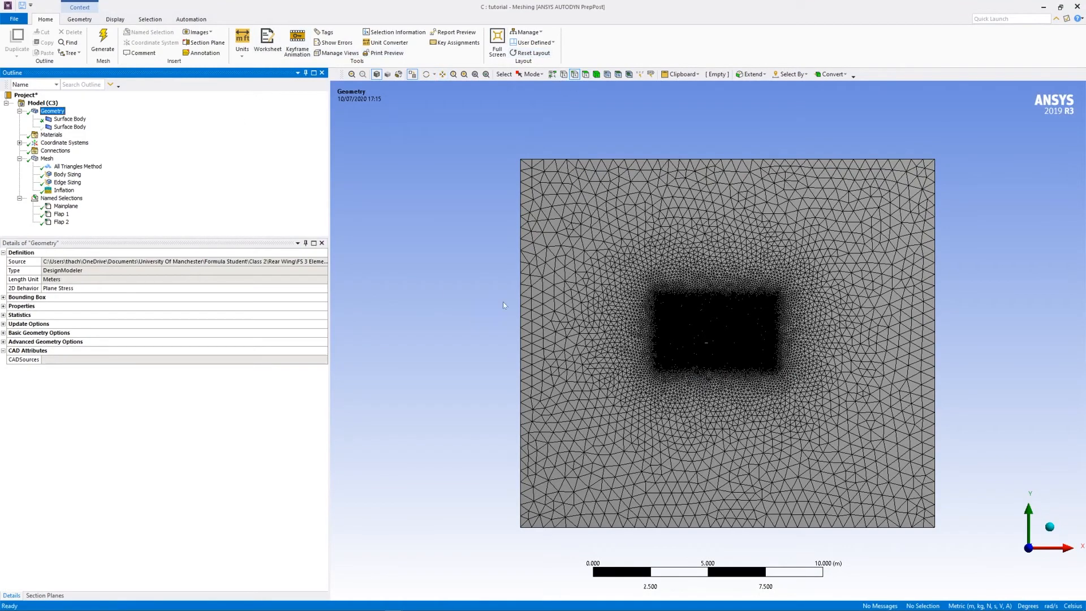
left_click(521, 300)
right_click(430, 302)
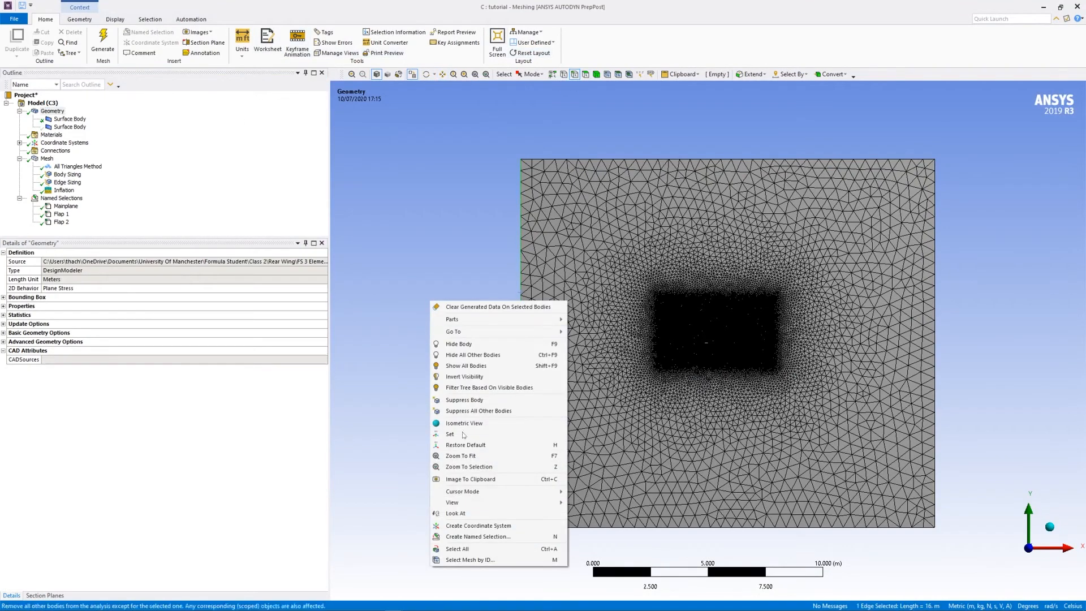
left_click(462, 536)
type("inlet")
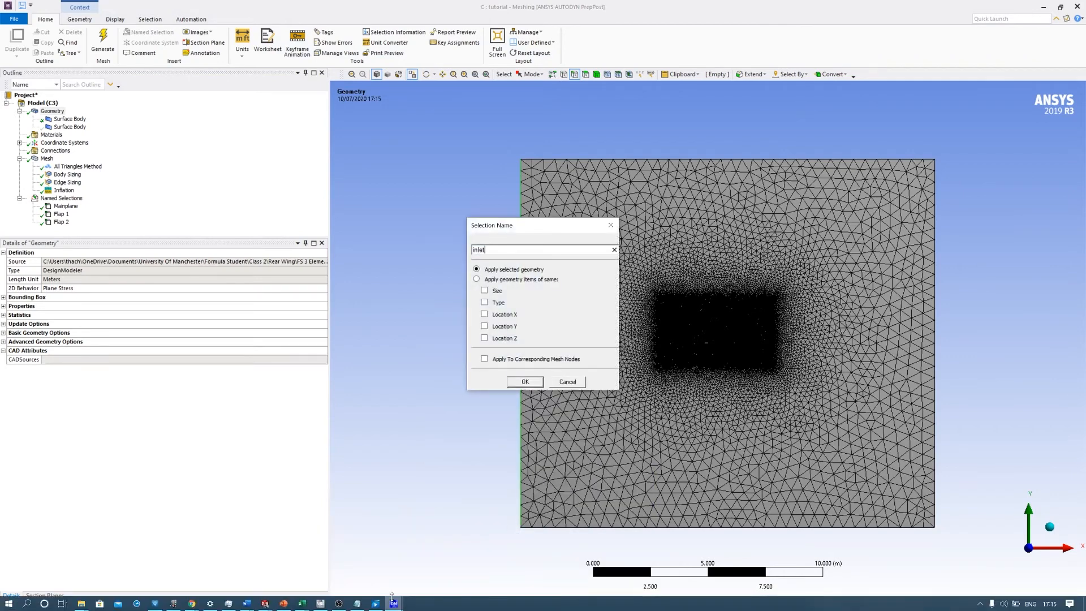
key("Return")
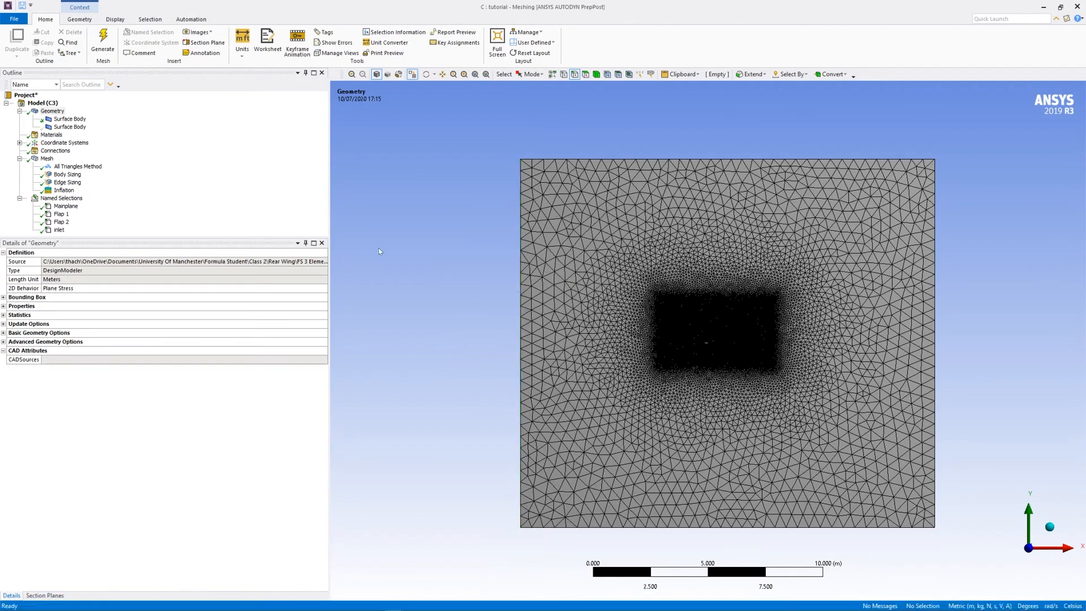
- Create a named selection called "outlet" on the right vertical edge of the outer square domain
left_click(937, 277)
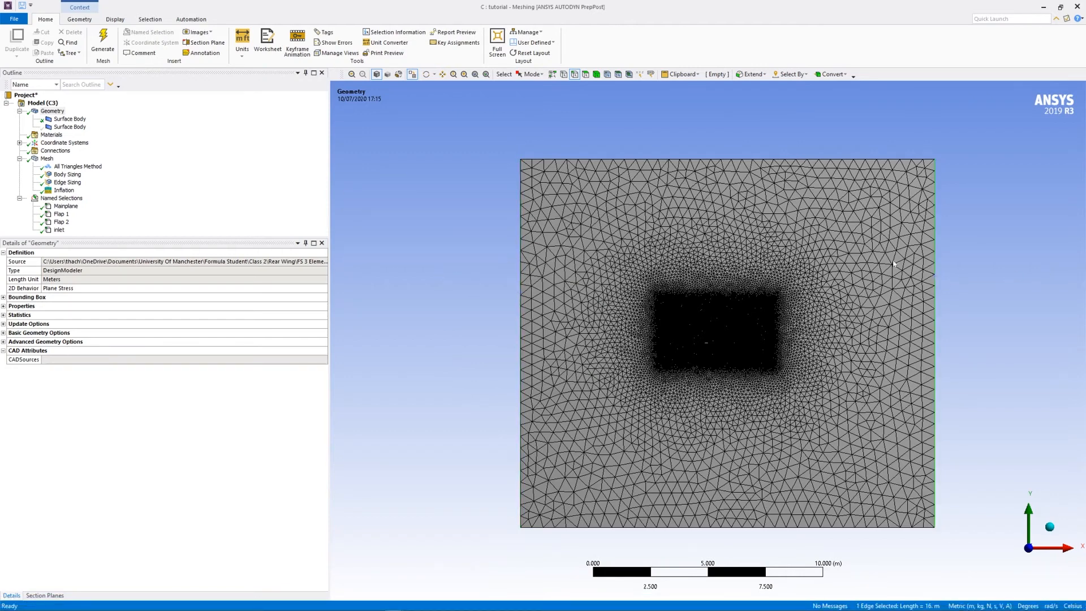
right_click(947, 256)
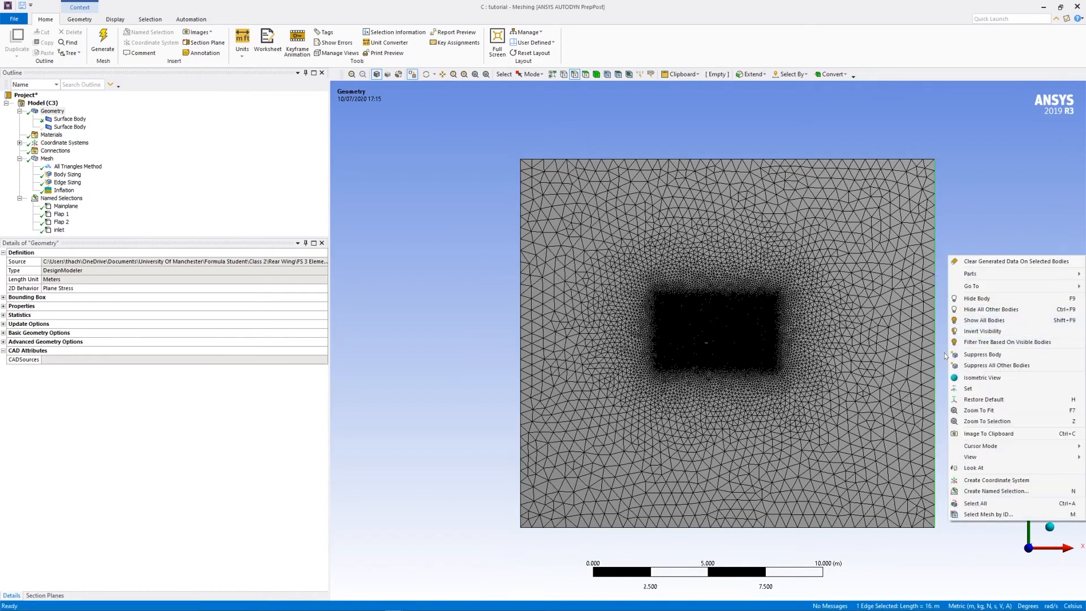
left_click(978, 491)
type("o")
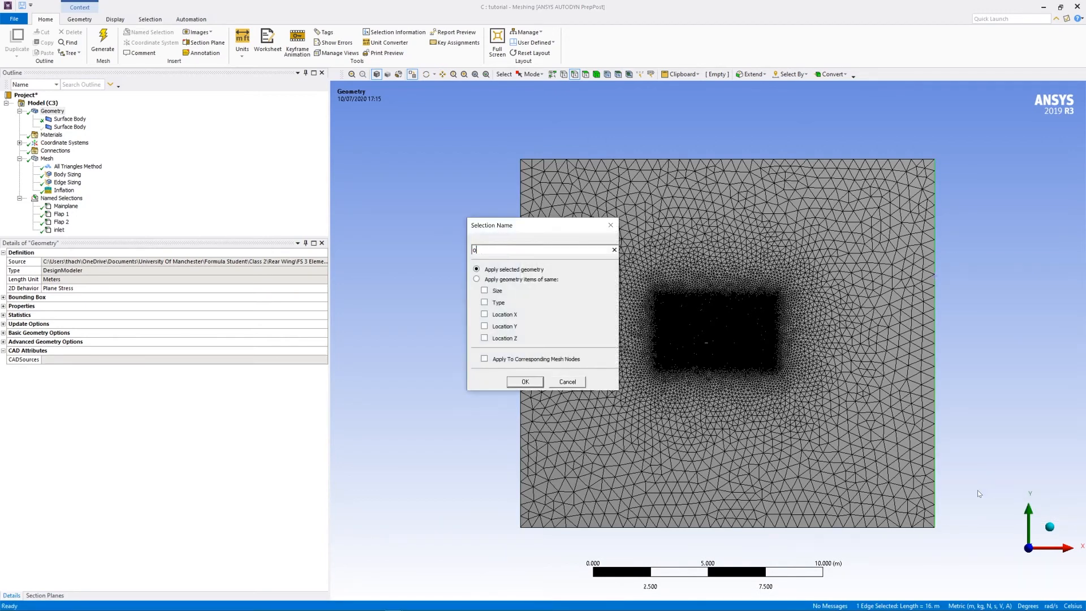
type("utlet")
key("Return")
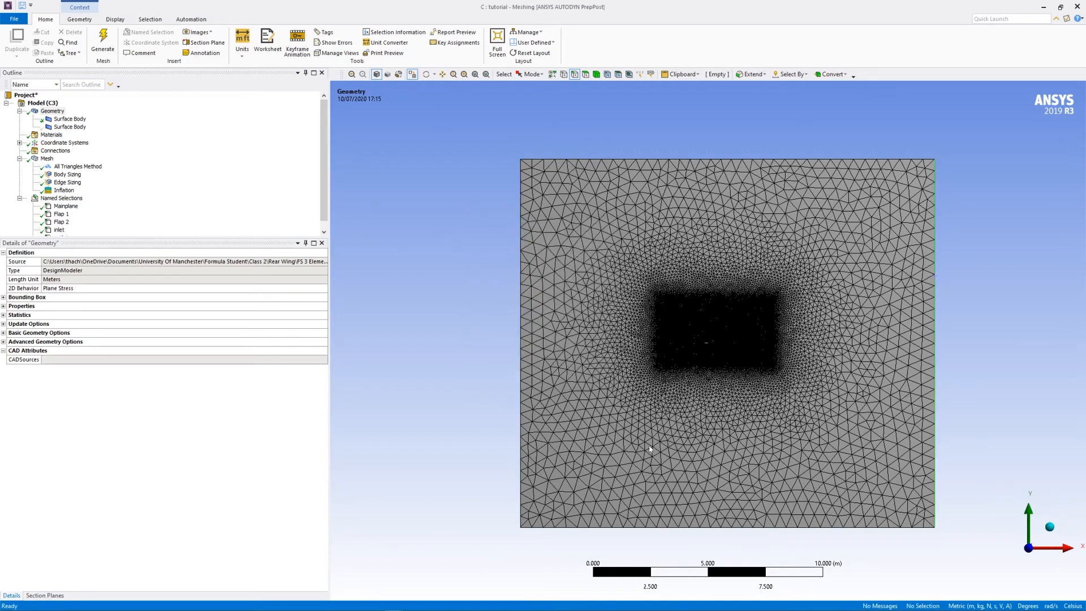
- Create a named selection called "walls" from the bottom and top horizontal edges of the outer square domain
left_click(662, 528)
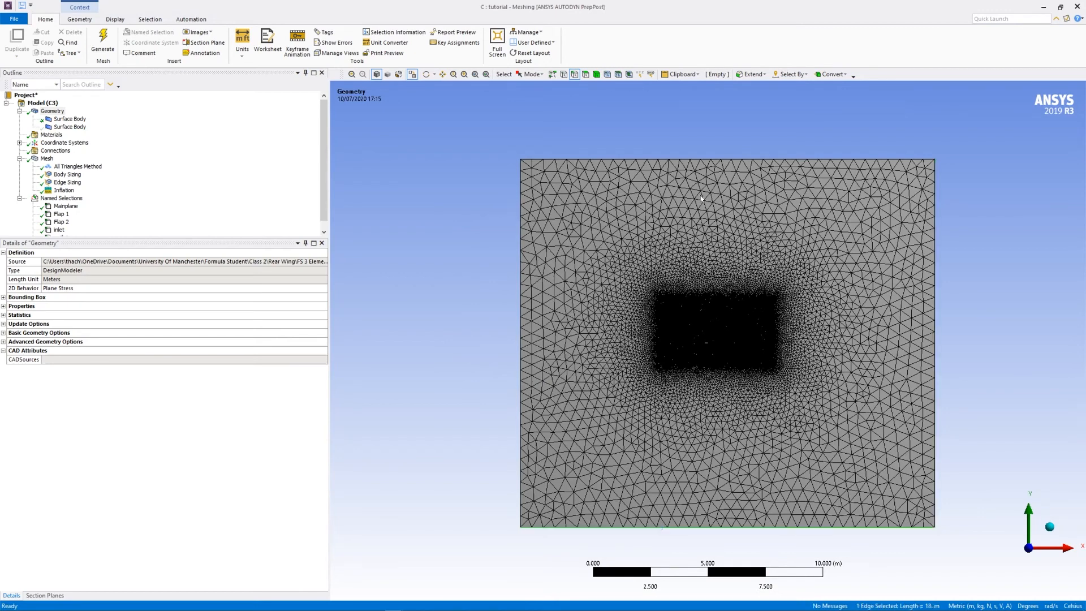
left_click(717, 159, "ctrl")
right_click(685, 132)
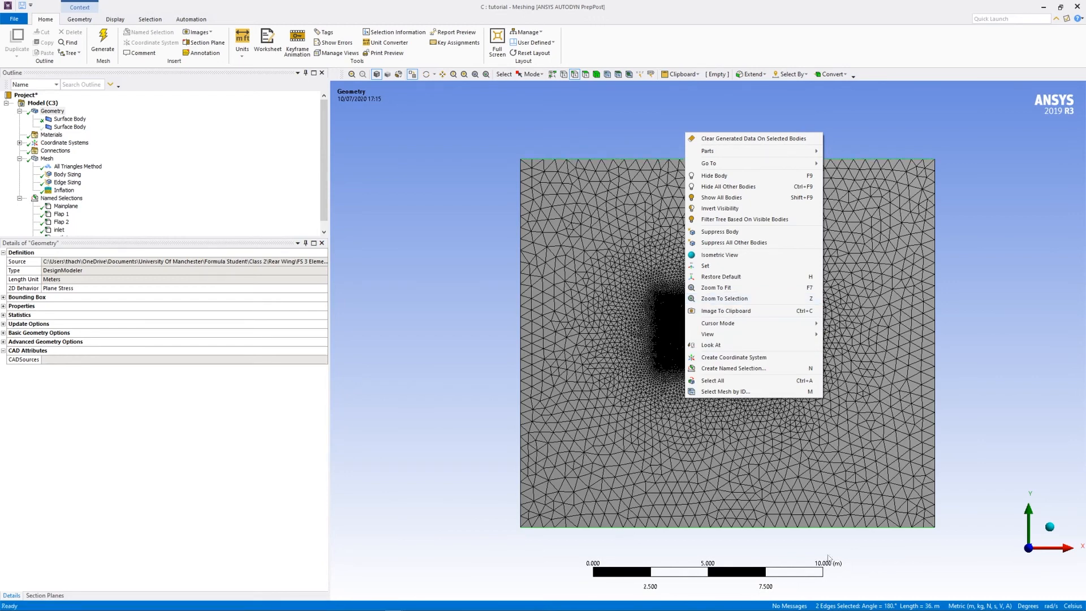
left_click(710, 369)
type("walls")
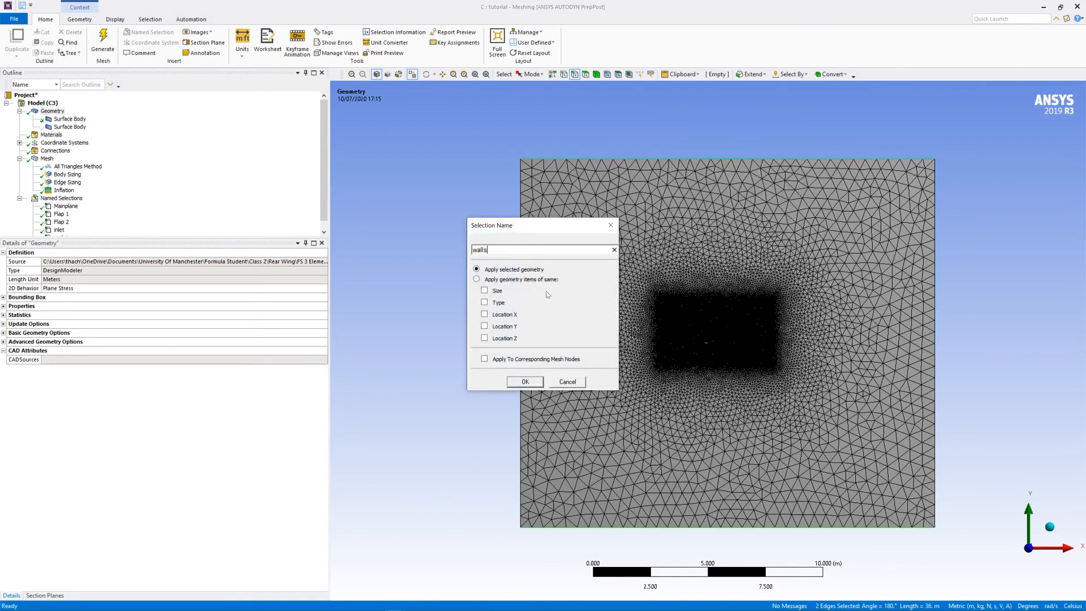
key("Return")
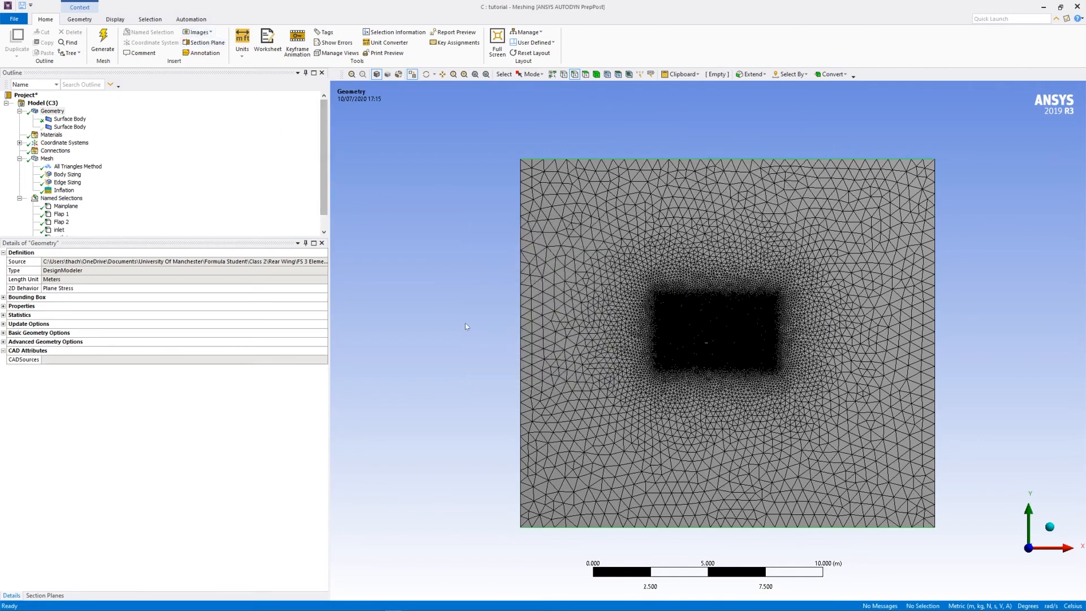
- Check which edges the airfoil, outlet and walls named selections cover, from the mainplane and flaps out to the domain boundary
scroll(687, 345, "up", 6)
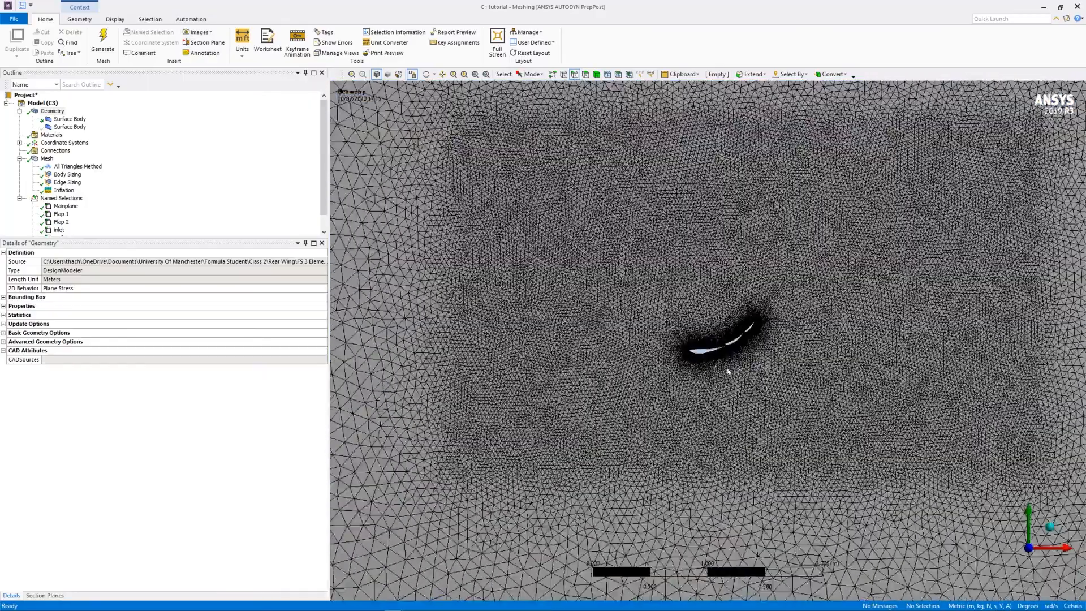
scroll(728, 371, "up", 1)
left_click(67, 206)
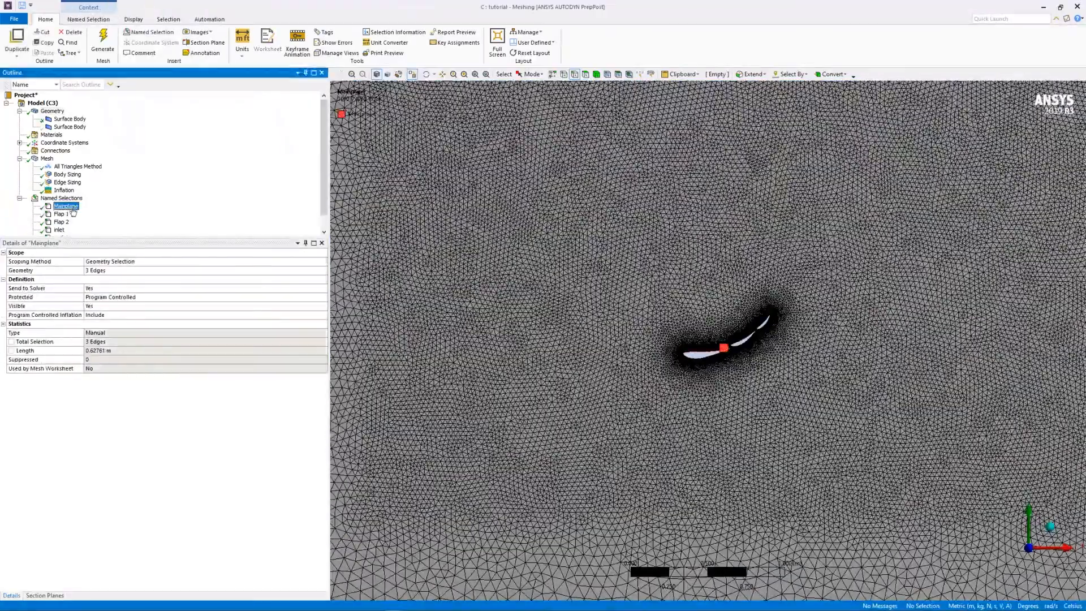
left_click(66, 216)
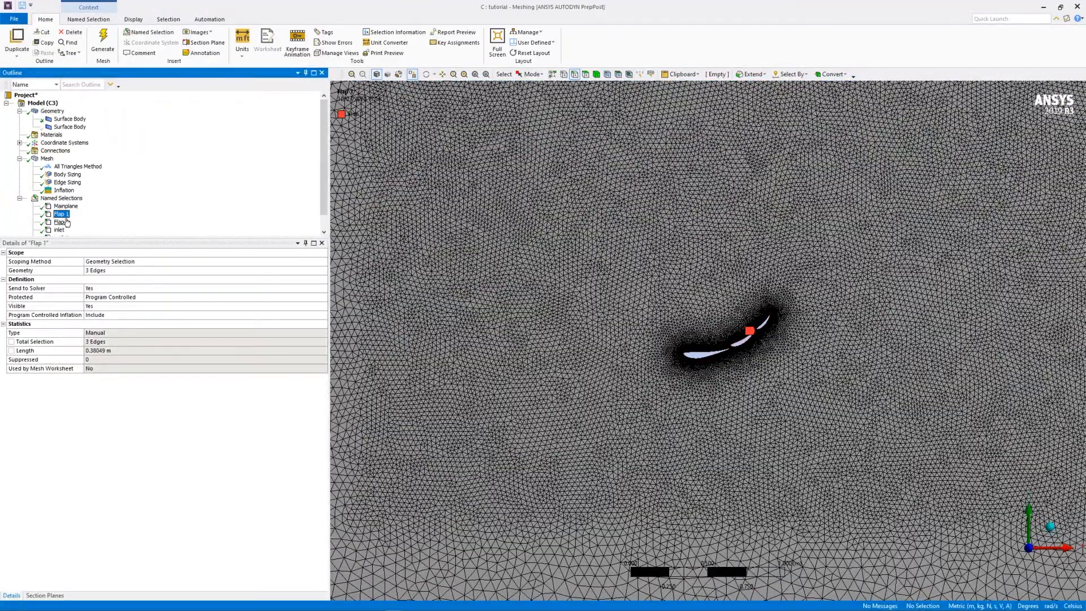
left_click(67, 223)
left_click(61, 221)
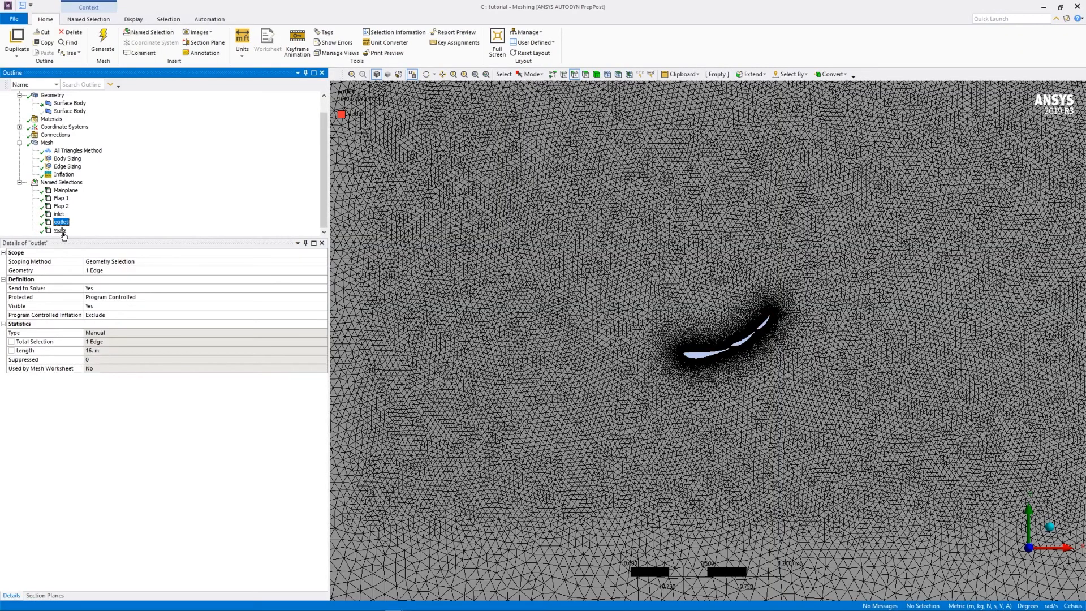
left_click(60, 230)
scroll(701, 305, "down", 5)
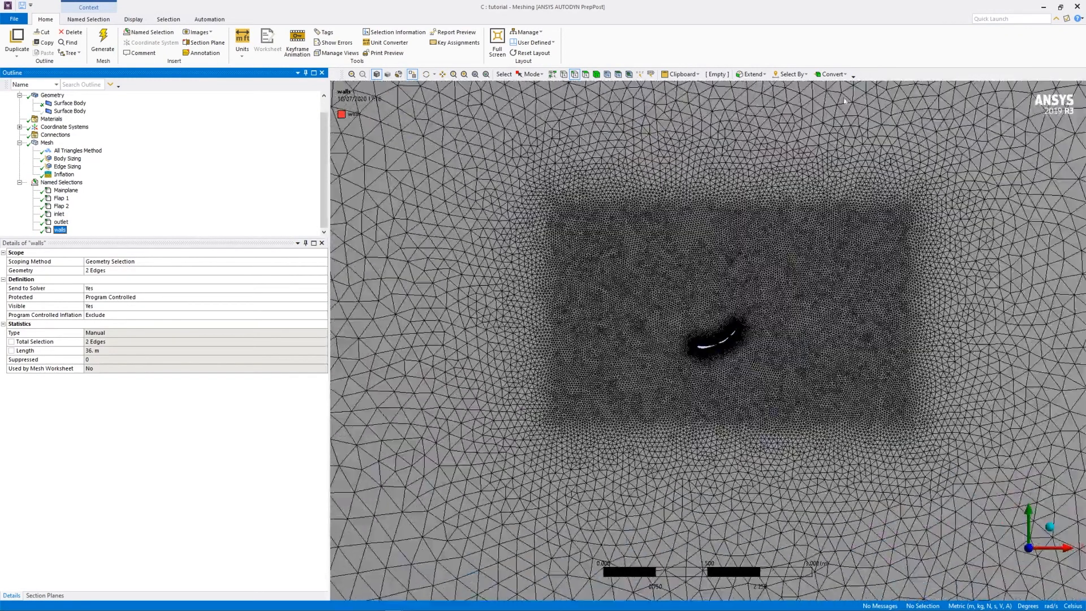
scroll(730, 410, "down", 3)
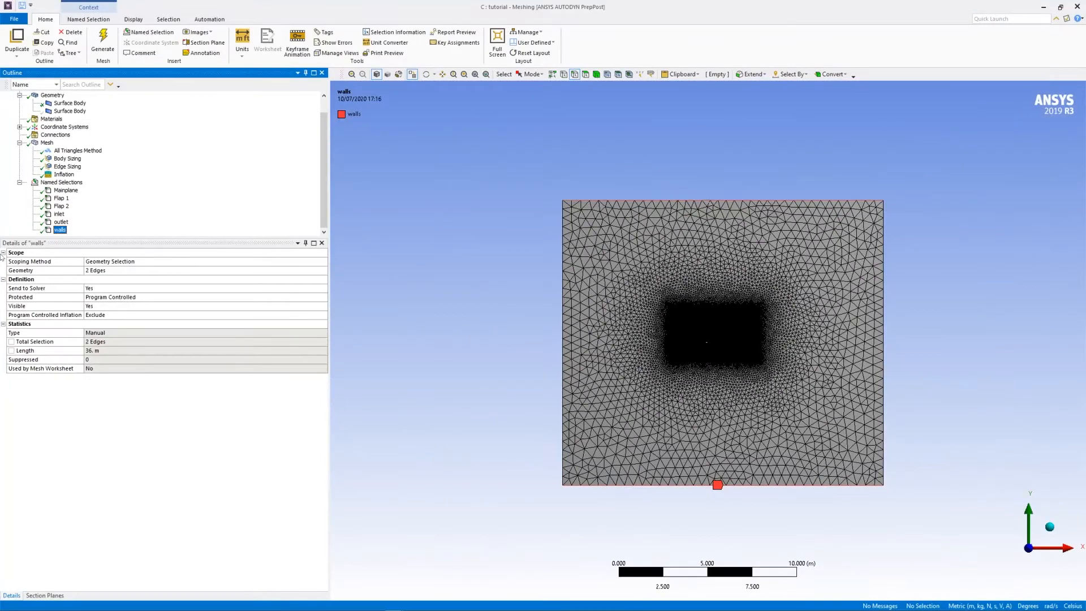
- Check the node and element counts in the mesh statistics and examine the mesh around the airfoil elements
left_click(46, 143)
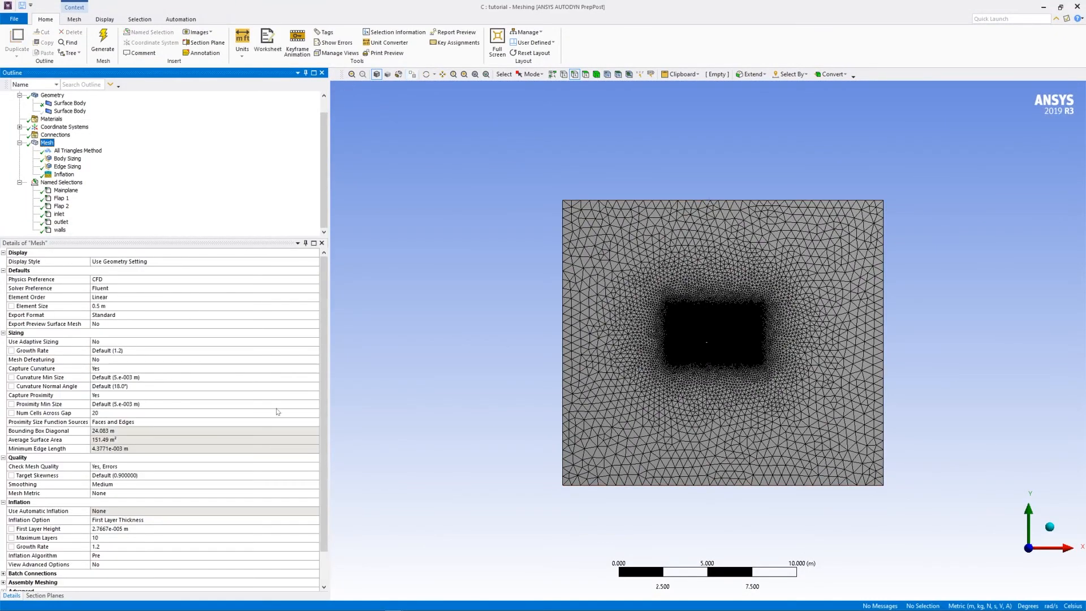
scroll(249, 422, "down", 2)
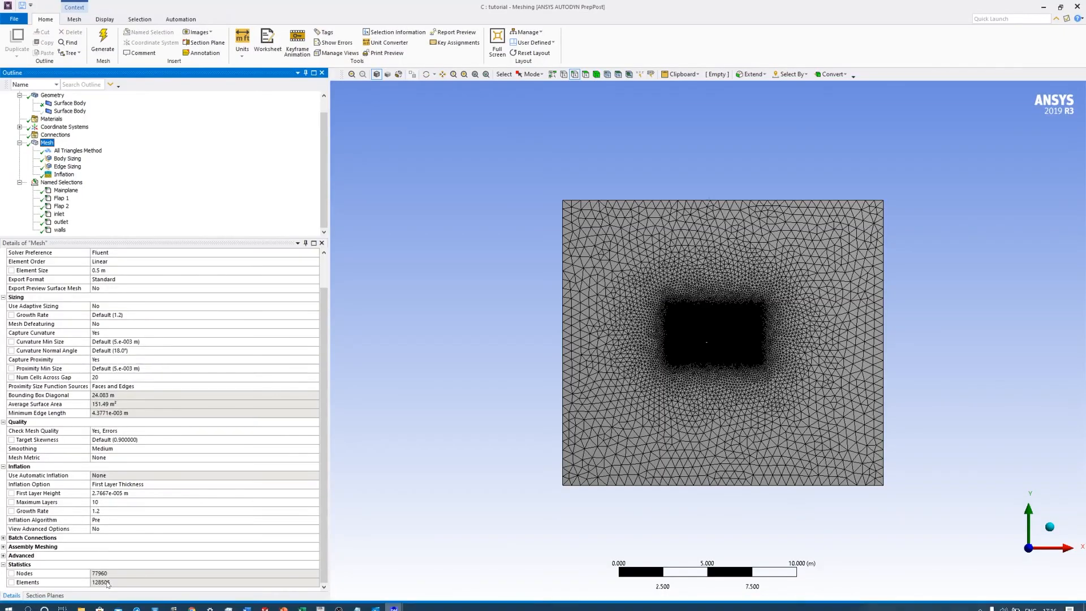
scroll(687, 338, "up", 5)
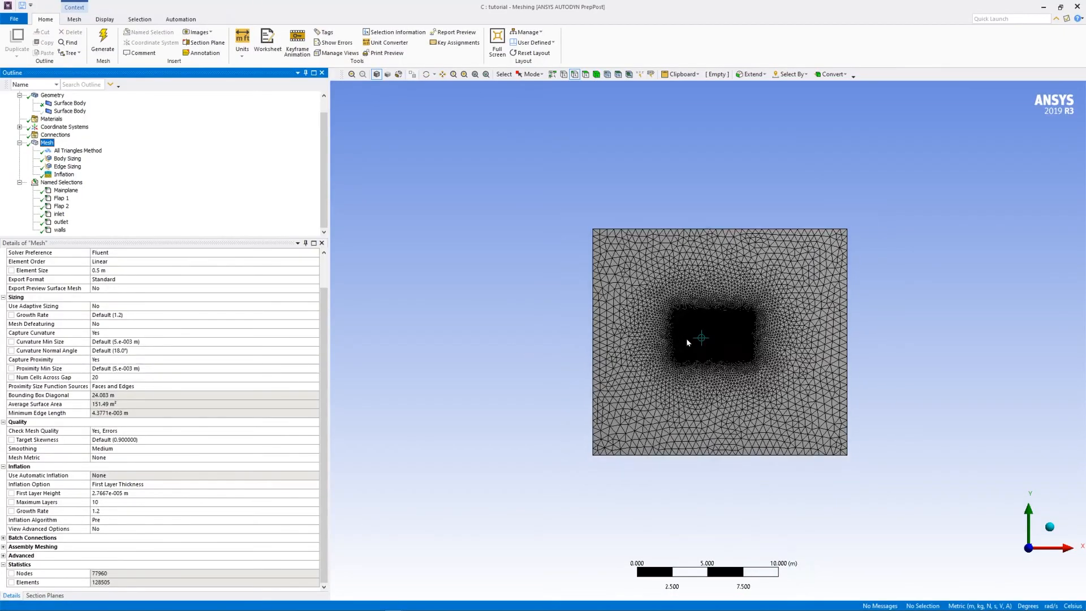
scroll(690, 369, "up", 10)
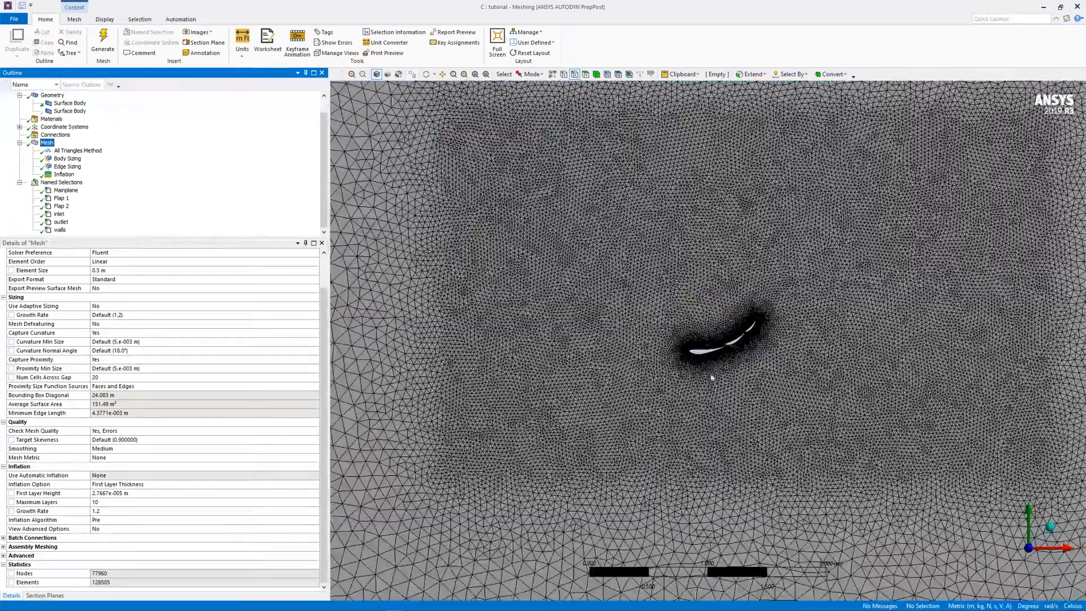
scroll(707, 413, "up", 4)
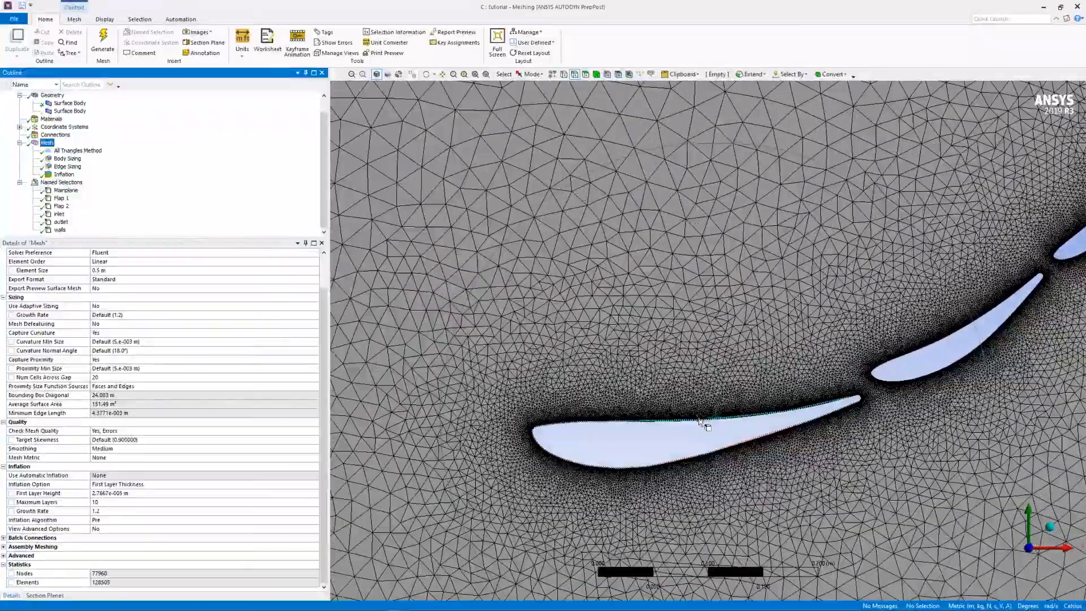
scroll(703, 424, "down", 6)
scroll(700, 434, "down", 8)
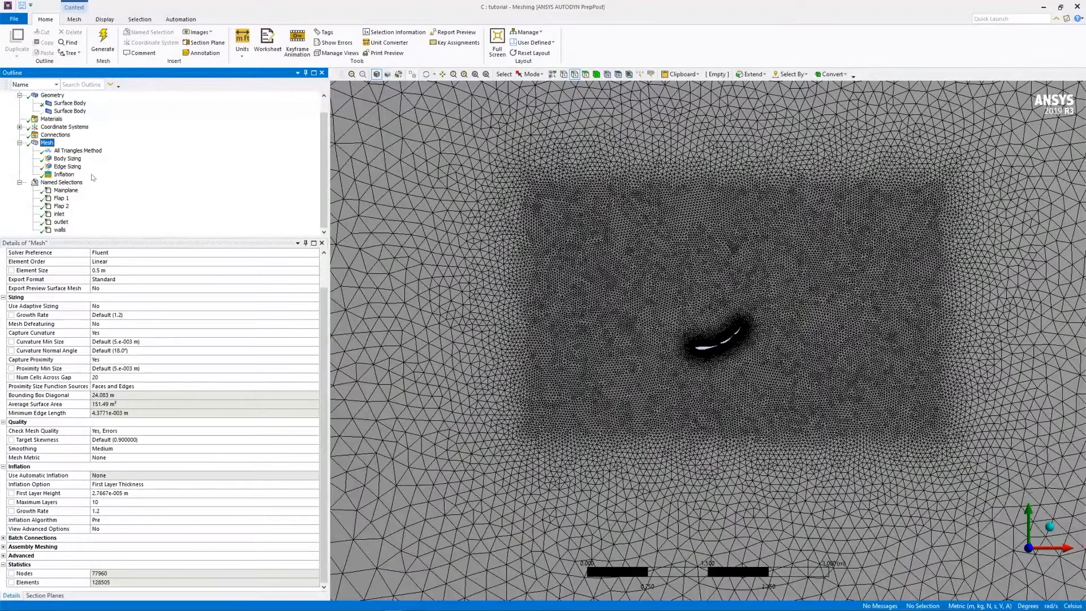
- Review the settings and scope of the All Triangles Method, Body Sizing, Edge Sizing and Inflation mesh controls
left_click(67, 160)
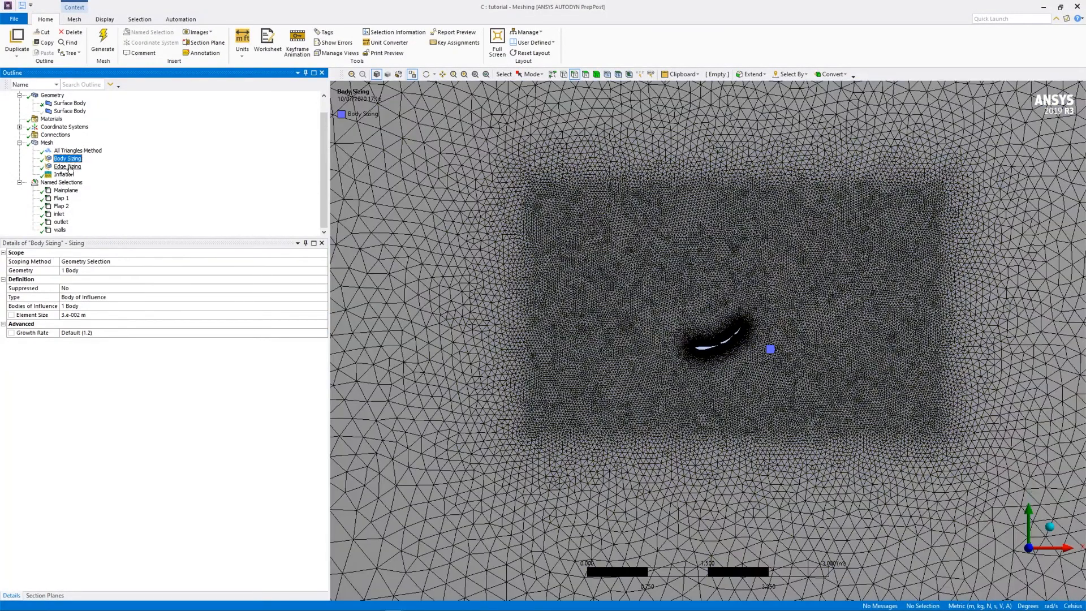
left_click(68, 167)
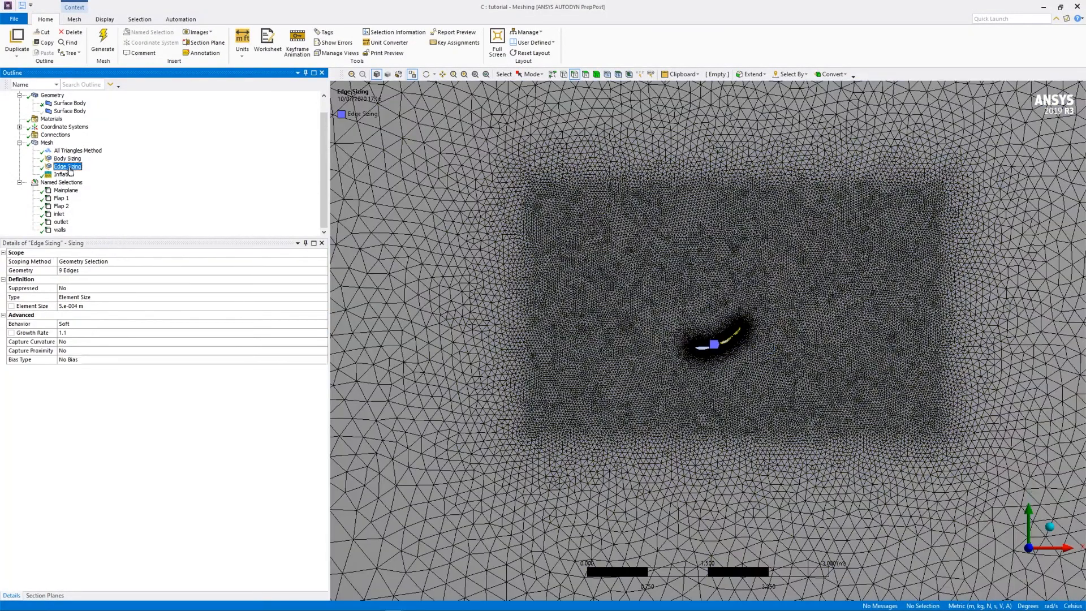
left_click(65, 175)
left_click(68, 166)
left_click(67, 158)
left_click(78, 151)
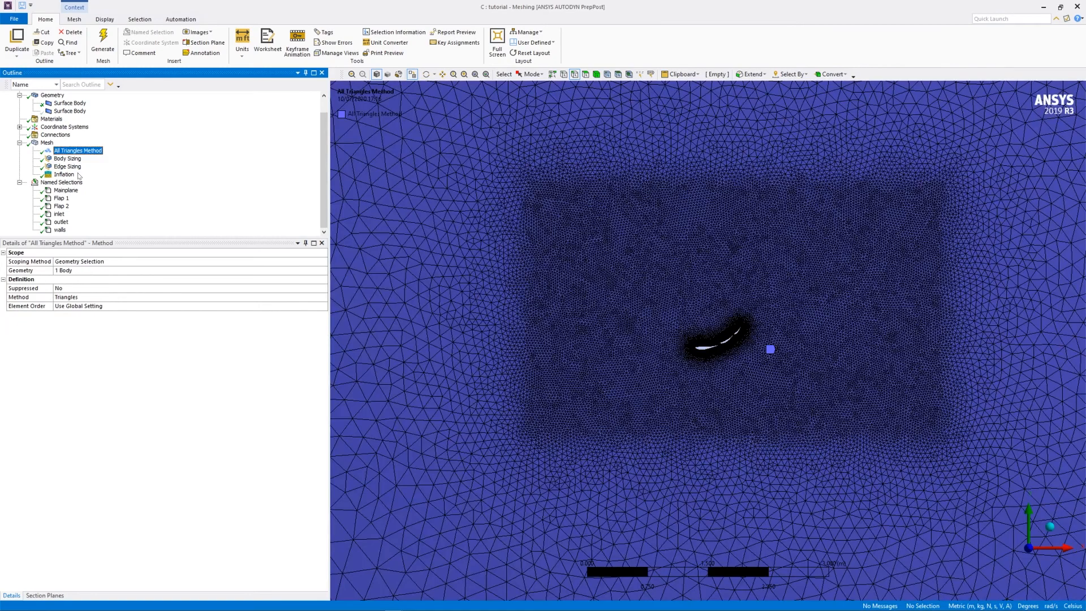
left_click(72, 168)
left_click(71, 174)
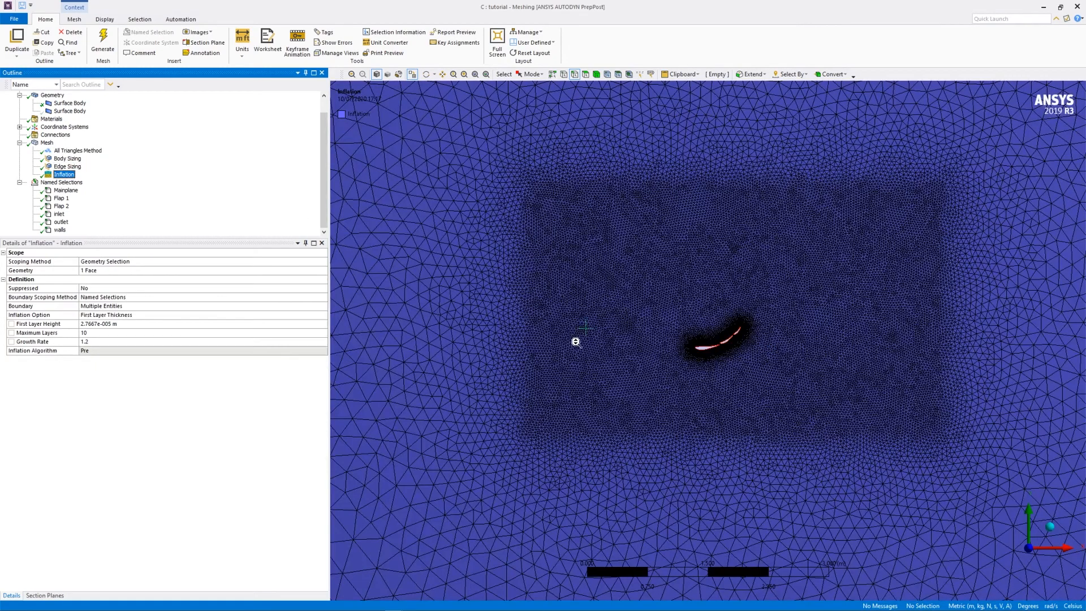
scroll(576, 342, "down", 10)
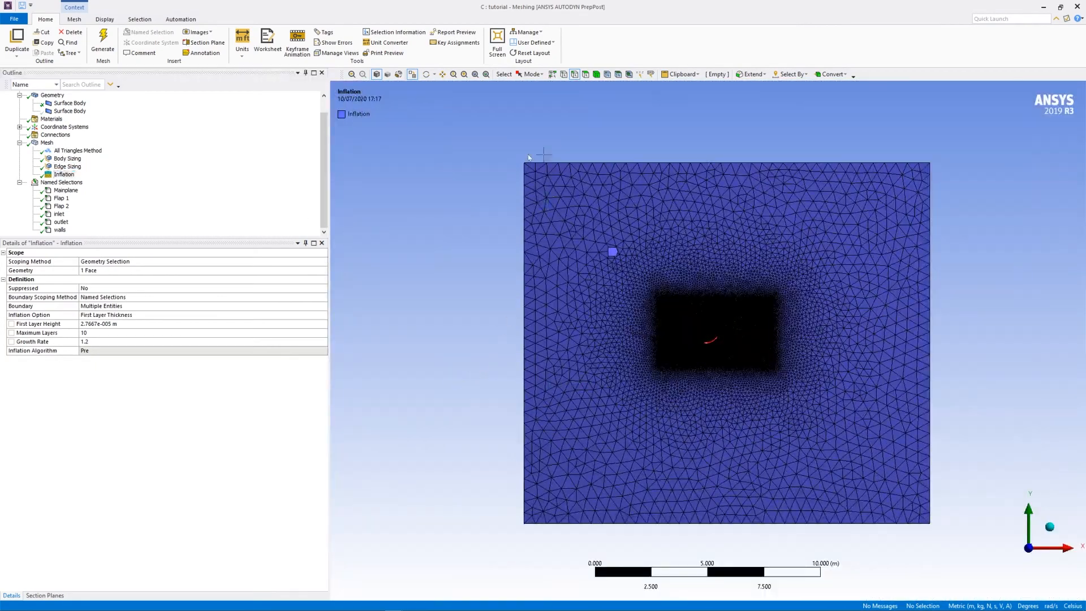
- Look over the finished mesh from the full domain to the three airfoil elements, and save the project
left_click(44, 143)
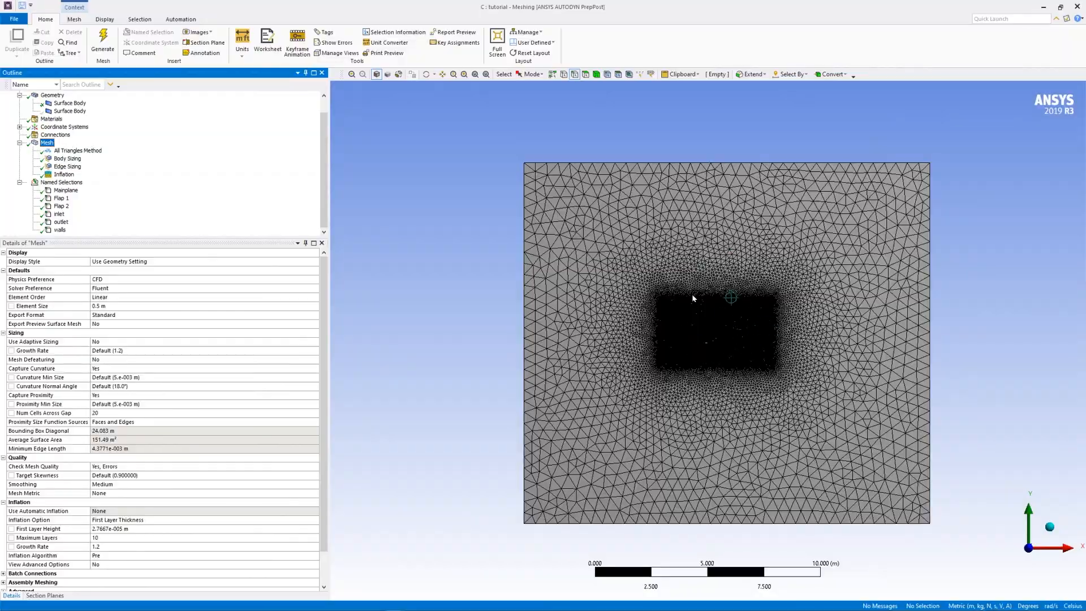
scroll(716, 319, "up", 10)
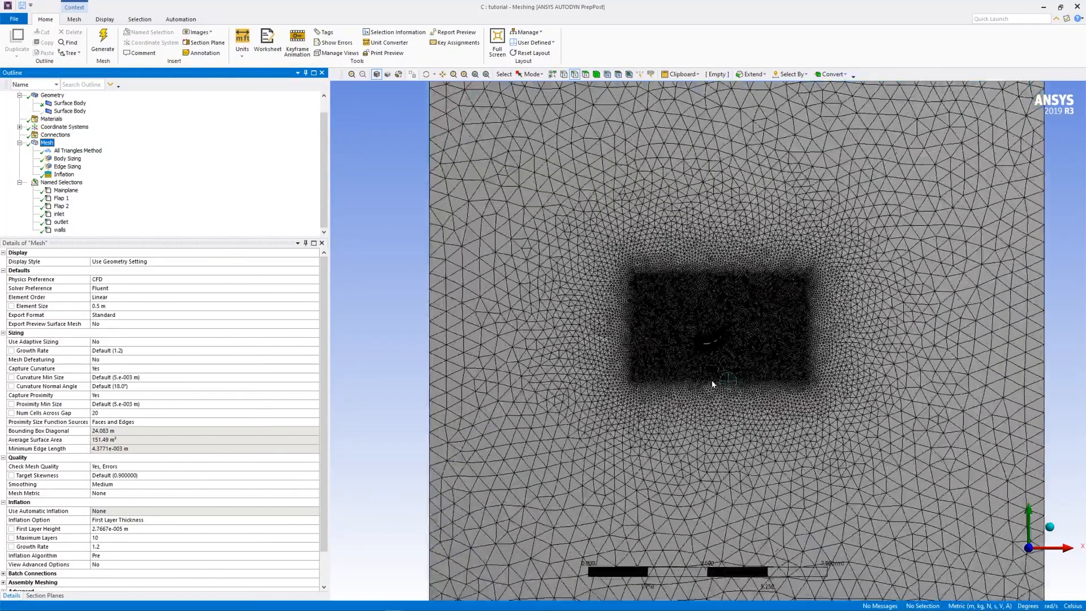
scroll(723, 381, "up", 5)
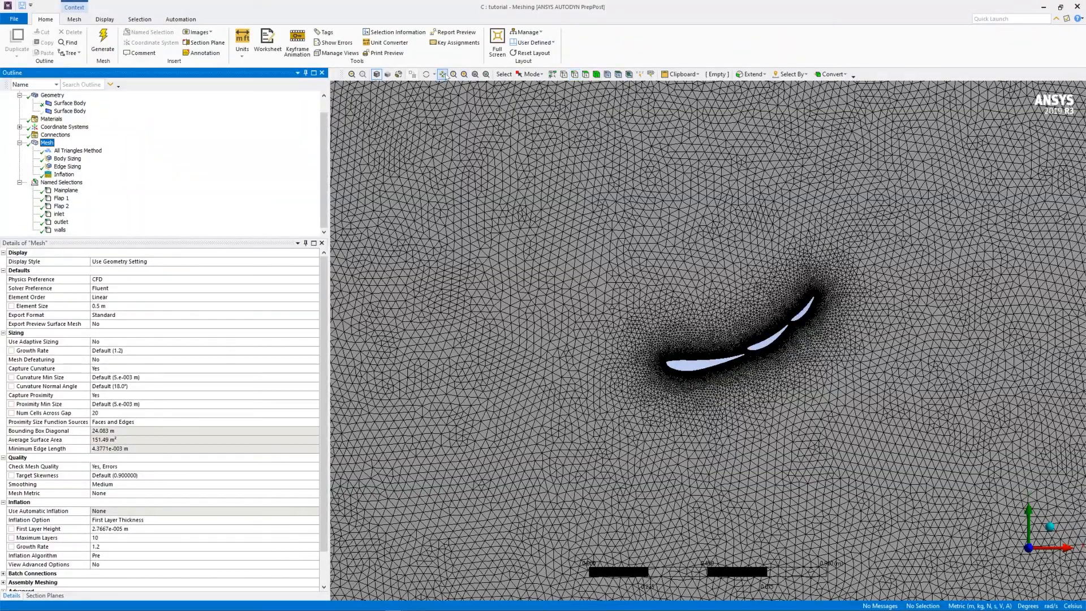
scroll(817, 327, "down", 5)
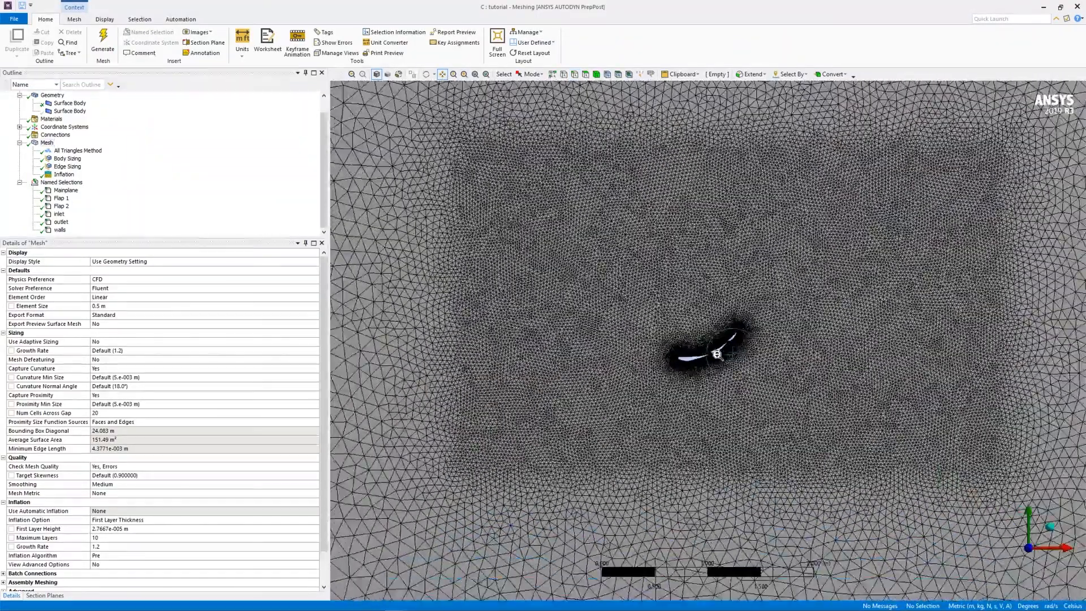
left_click_drag(717, 355, 722, 397)
left_click_drag(754, 328, 751, 337)
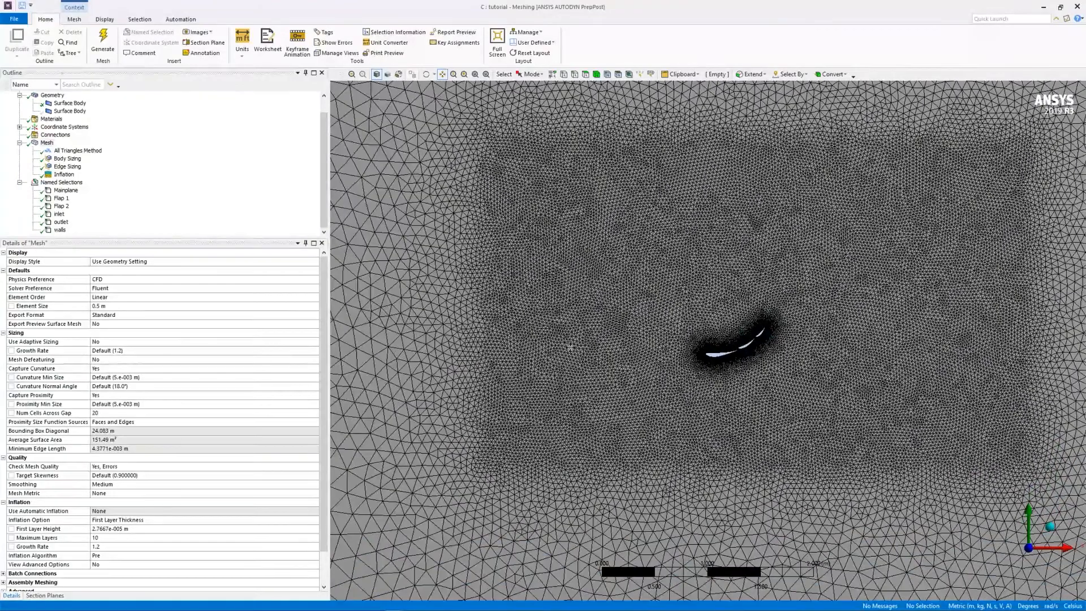
left_click(53, 144)
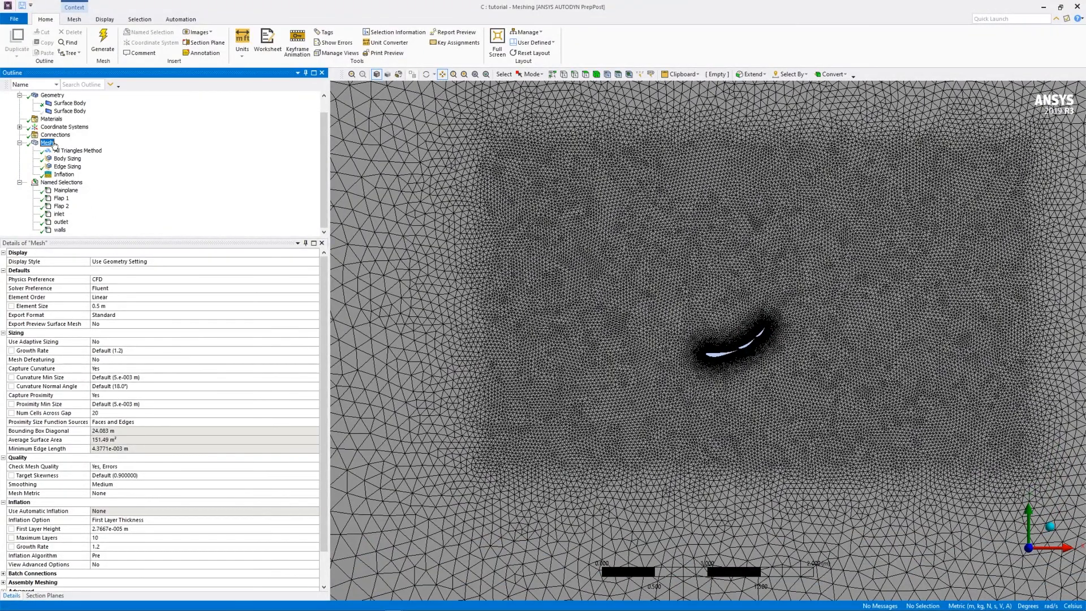
left_click(22, 7)
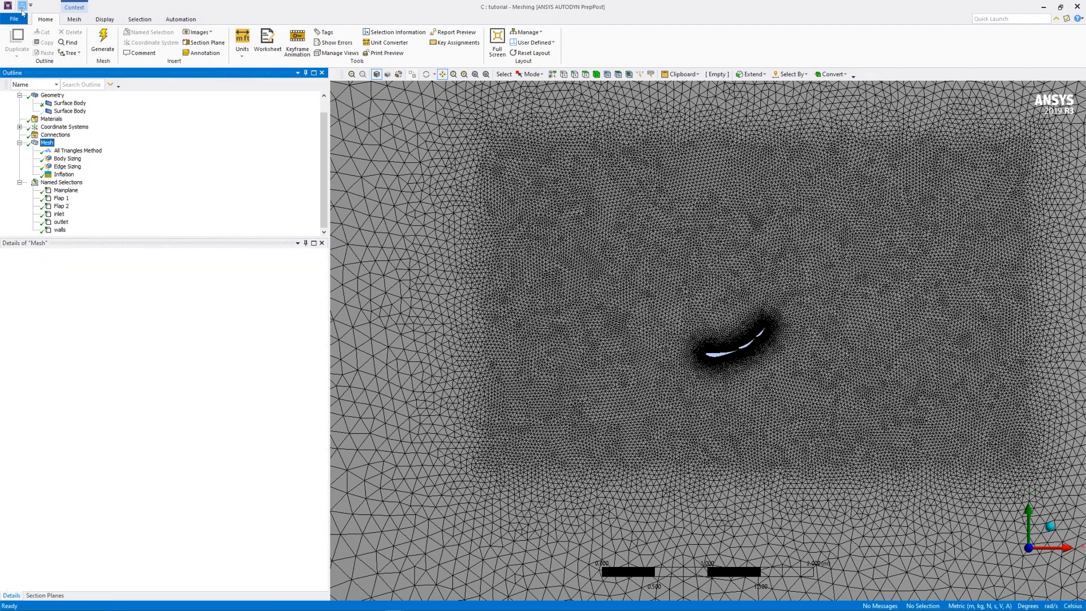